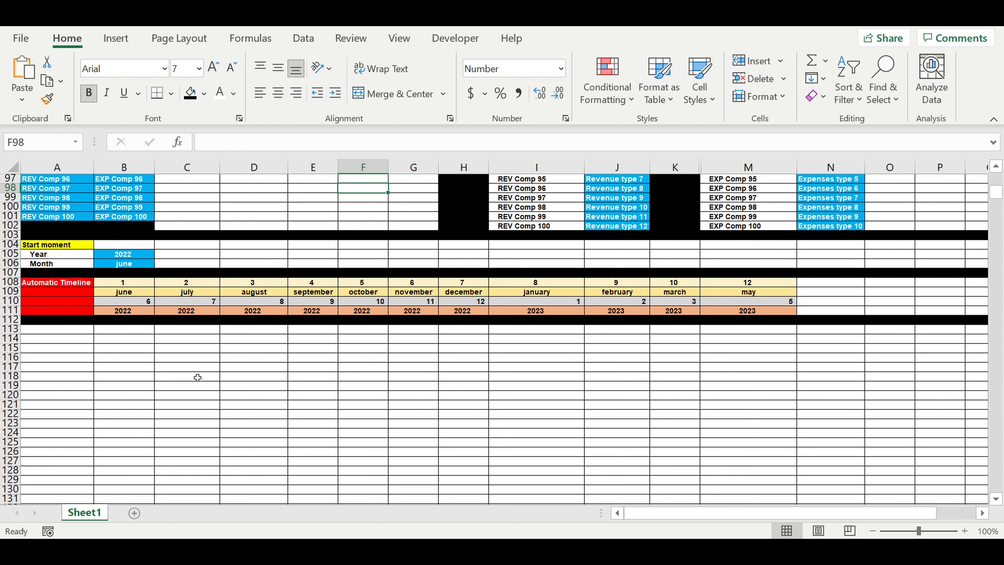
Step: Enter the section title "Transactions list" in cell A113, below the automatic timeline
left_click(135, 359)
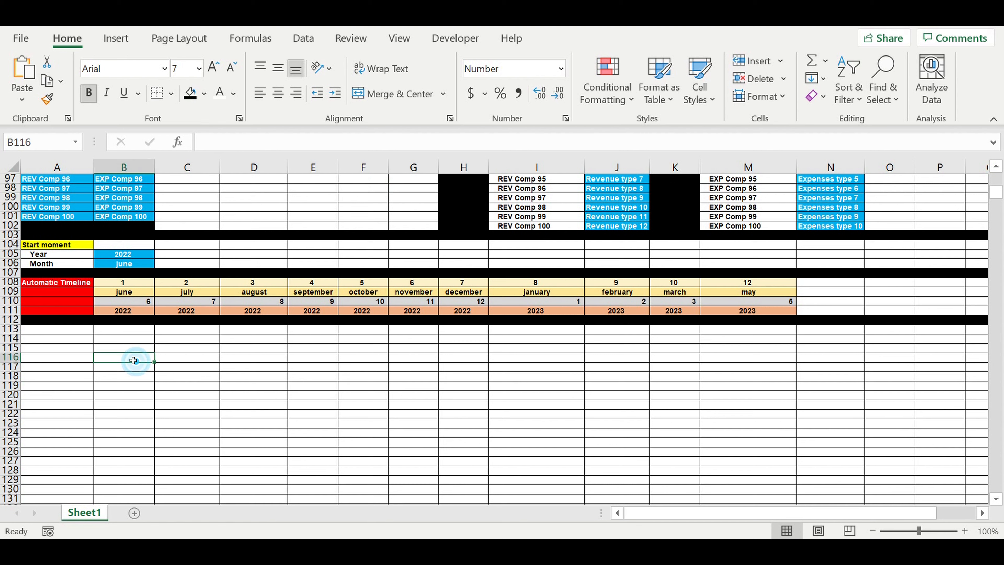
left_click(77, 330)
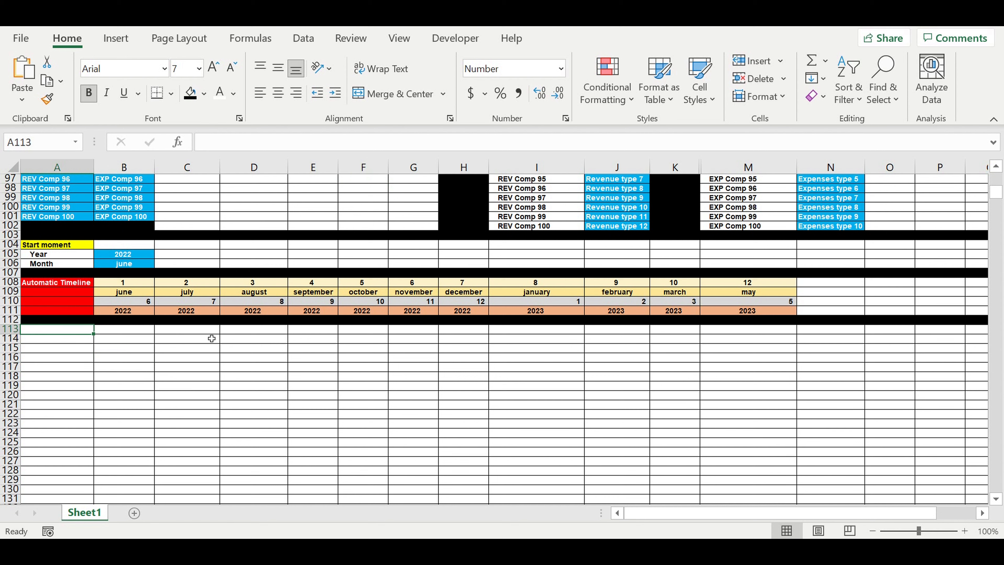
type("Transactions list")
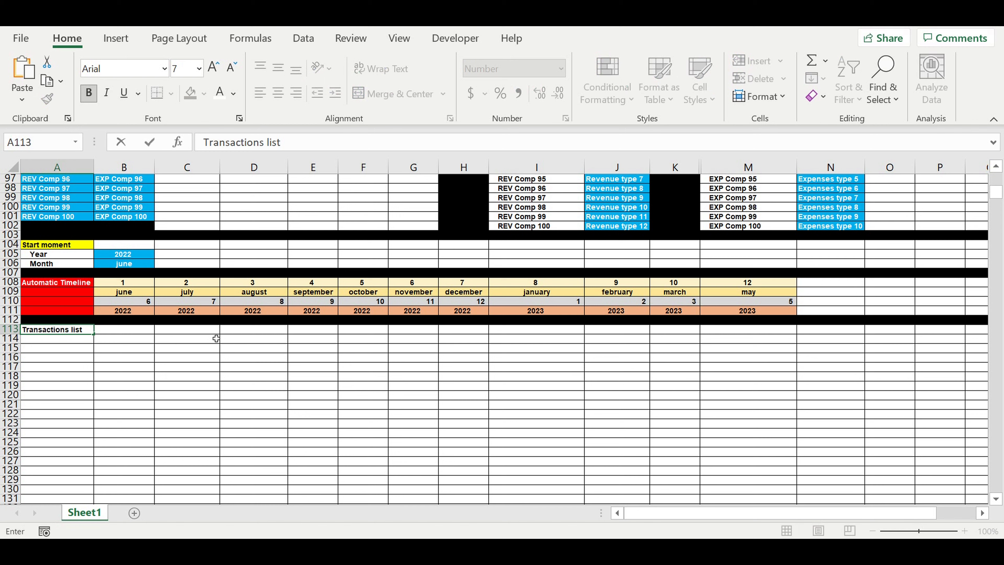
left_click(181, 340)
Step: Format the "Transactions list" title cell with a purple fill and white font
left_click(73, 330)
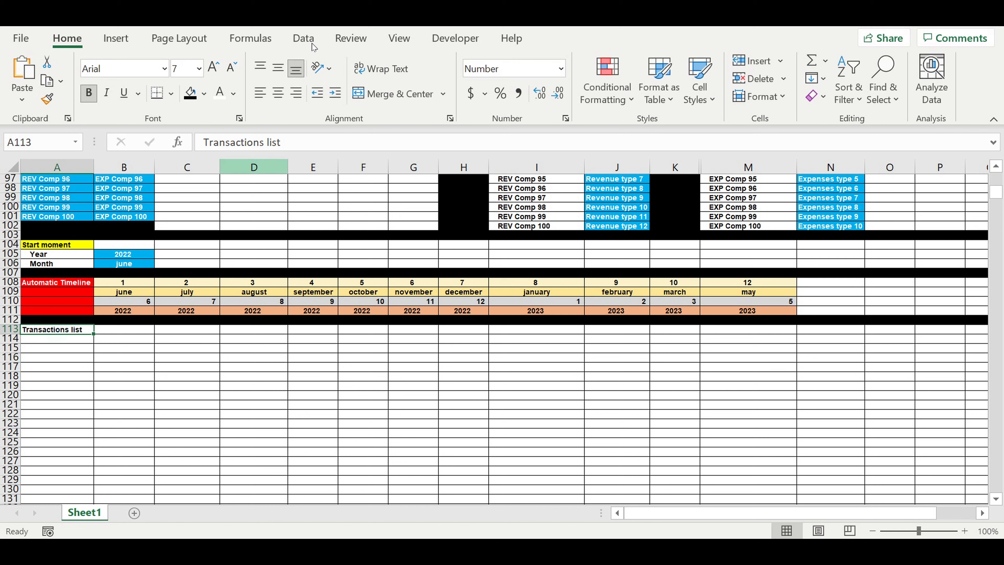
left_click(203, 94)
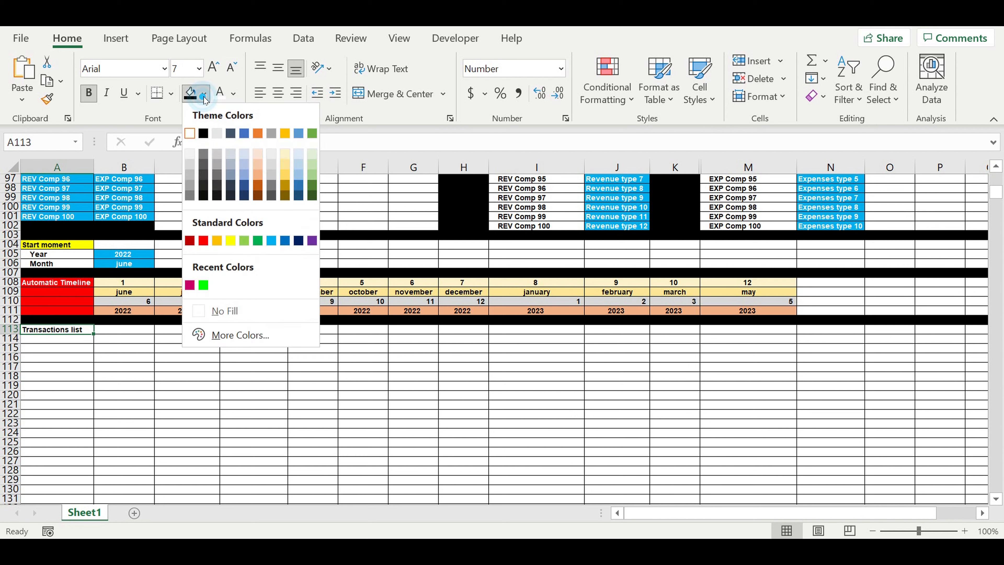
left_click(312, 241)
left_click(226, 97)
left_click(240, 411)
Step: Enter the header "Text of transaction" in cell A114 and widen column A to give the text more room
left_click(70, 341)
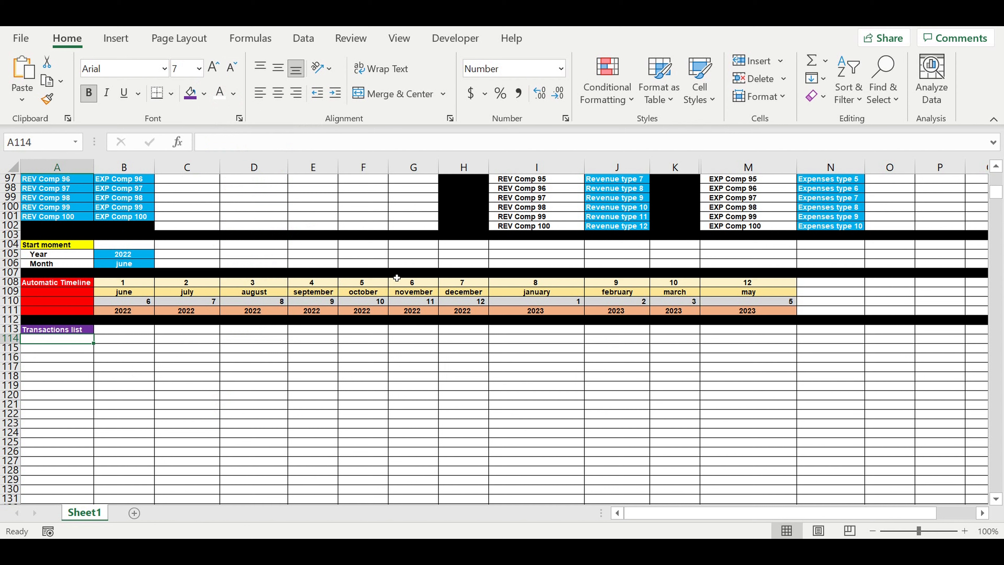
type("T")
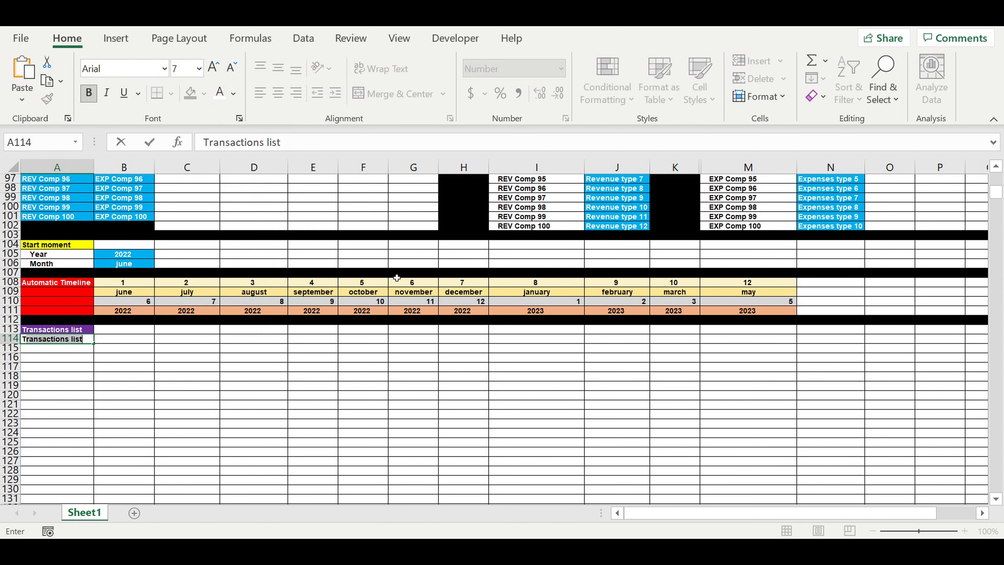
type("ext of t")
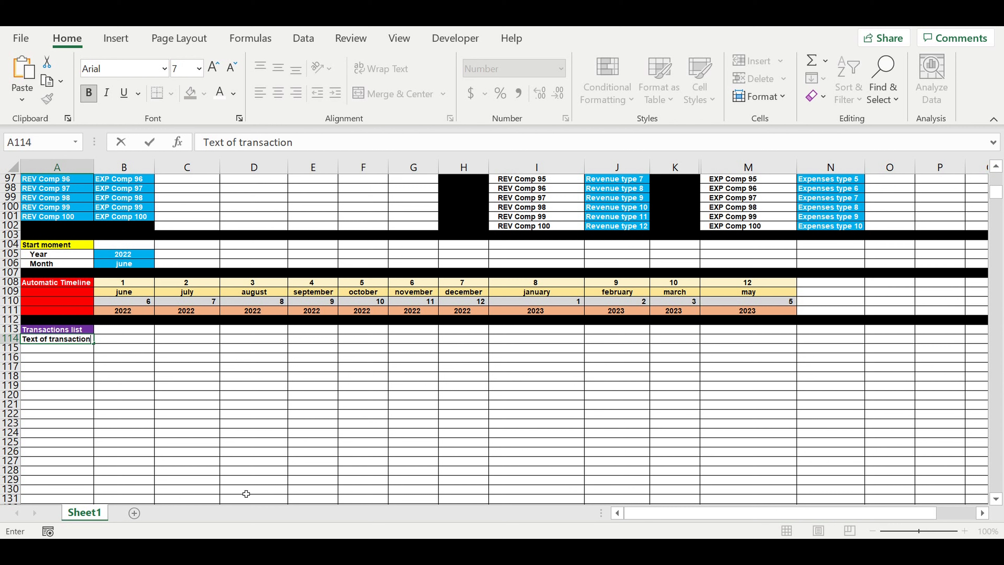
left_click(170, 405)
left_click(68, 349)
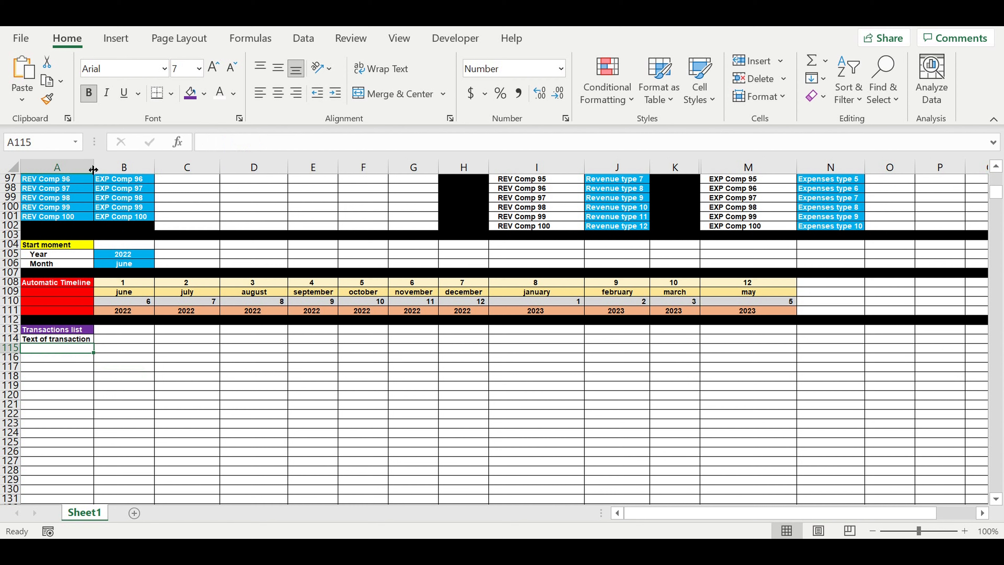
left_click_drag(96, 173, 126, 174)
left_click(163, 357)
Step: Enter "Text of transaction 1" in cell A115 as the first item under the header
left_click(78, 331)
key("Down")
key("Down")
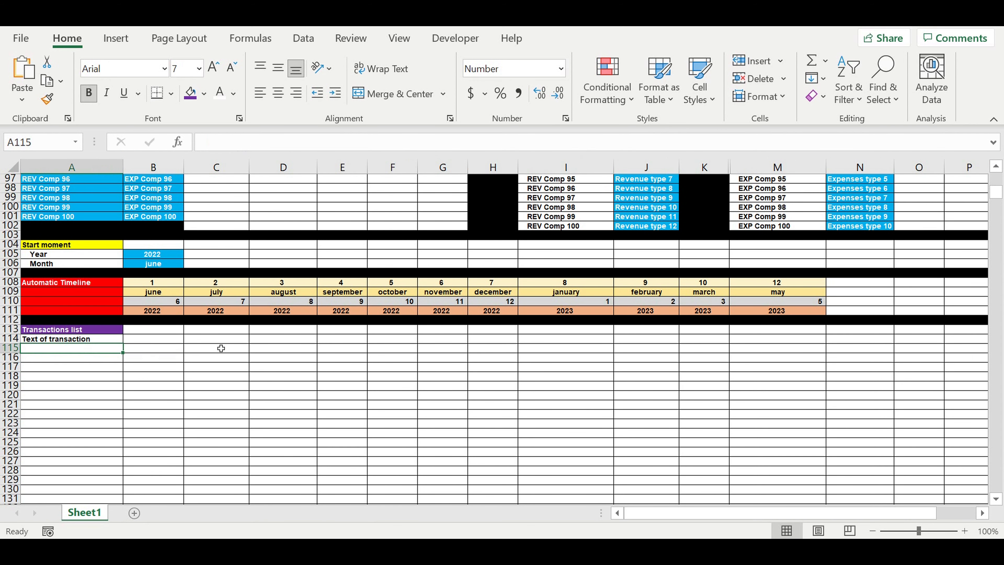
key("ctrl+apostrophe")
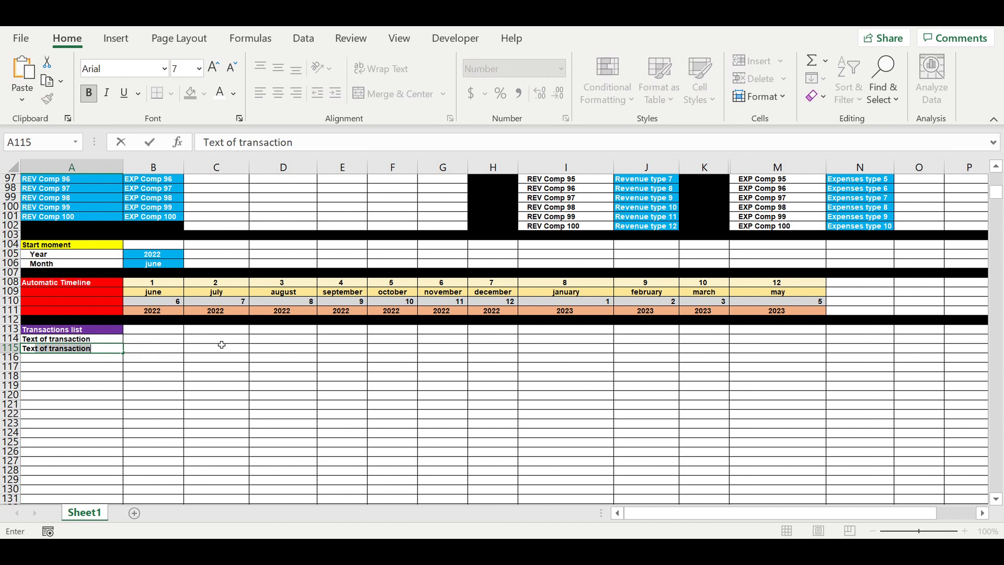
type("exy")
type("t")
key("Return")
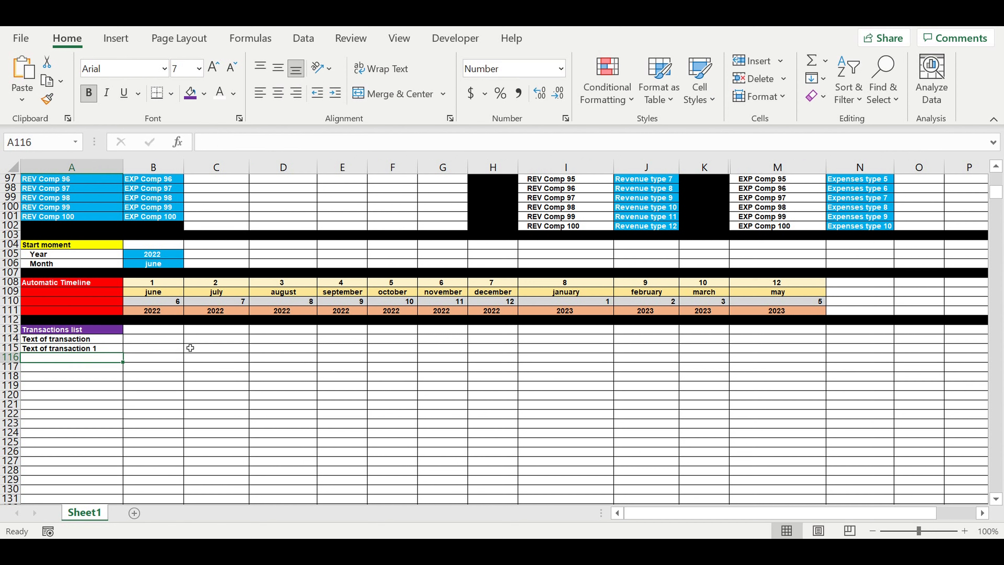
Step: Center the "Text of transaction" header in A114 and give it a light blue fill
left_click(88, 339)
left_click(278, 93)
left_click(204, 94)
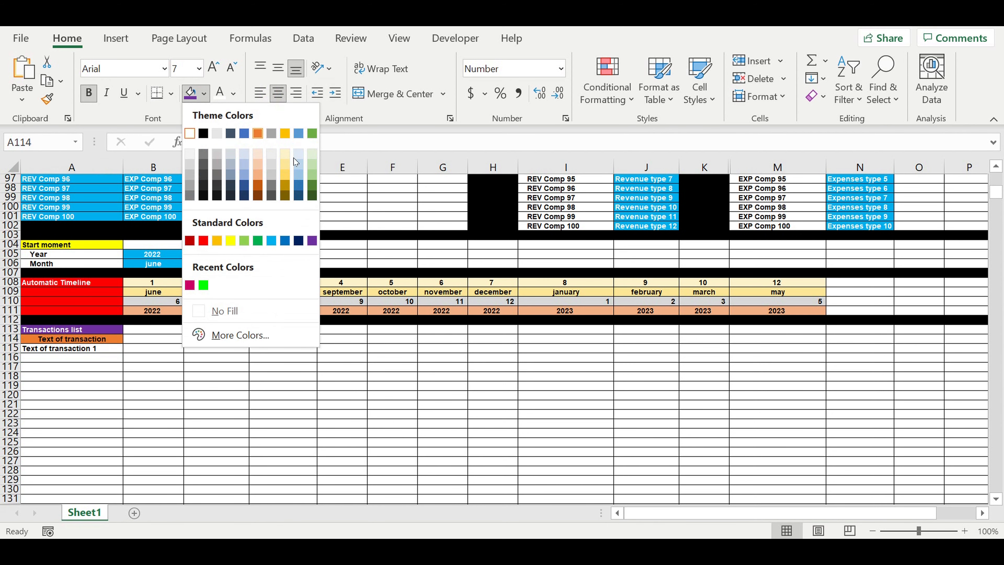
left_click(299, 154)
left_click(214, 368)
Step: Extend the numbered series from "Text of transaction 1" in A115 down to row 136
left_click(114, 341)
scroll(135, 343, "down", 3)
left_click(95, 264)
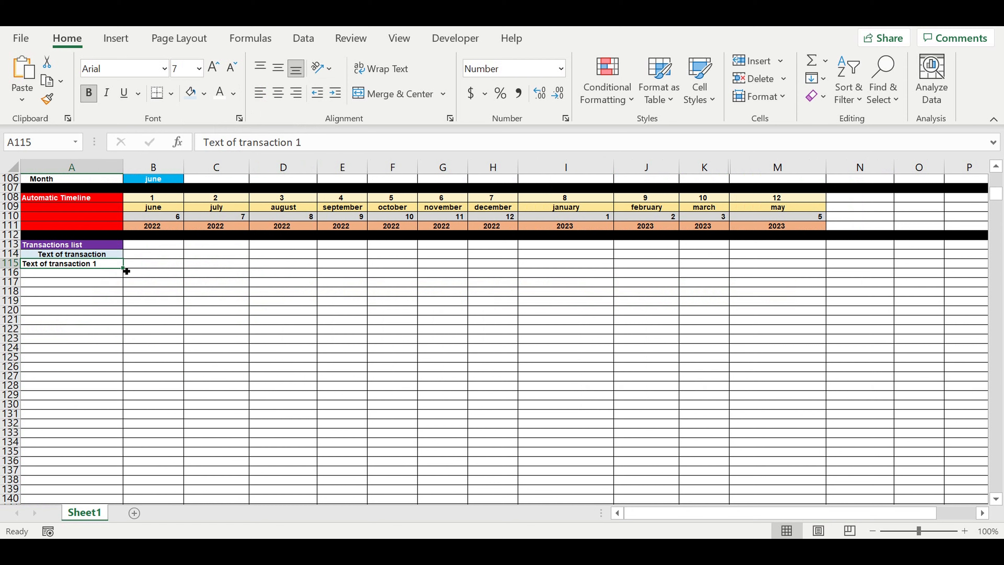
left_click_drag(126, 273, 126, 465)
left_click_drag(78, 267, 76, 469)
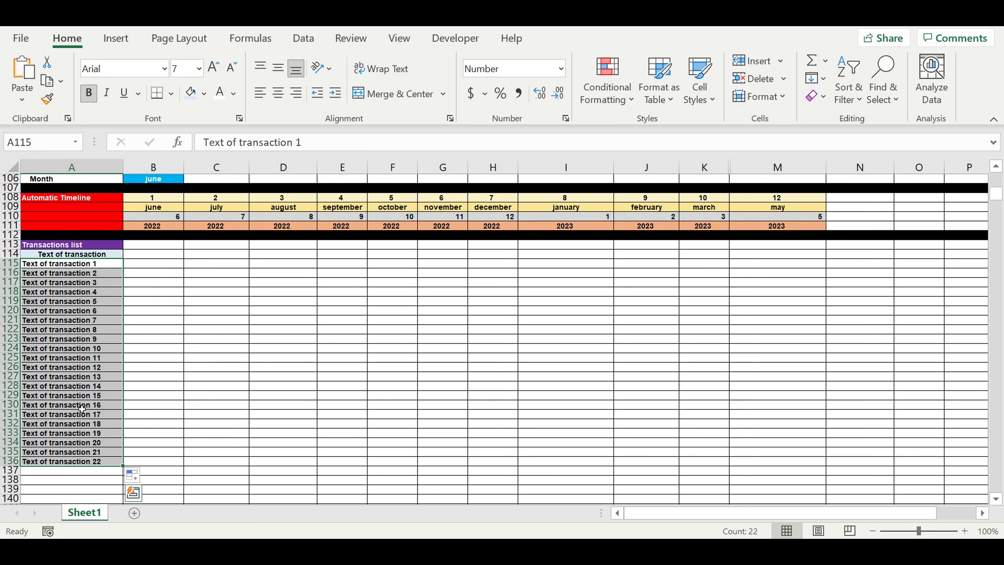
Step: Delete the surplus entries "Text of transaction 21" and "Text of transaction 22" from A135:A136
left_click(92, 451)
left_click_drag(94, 465, 94, 462)
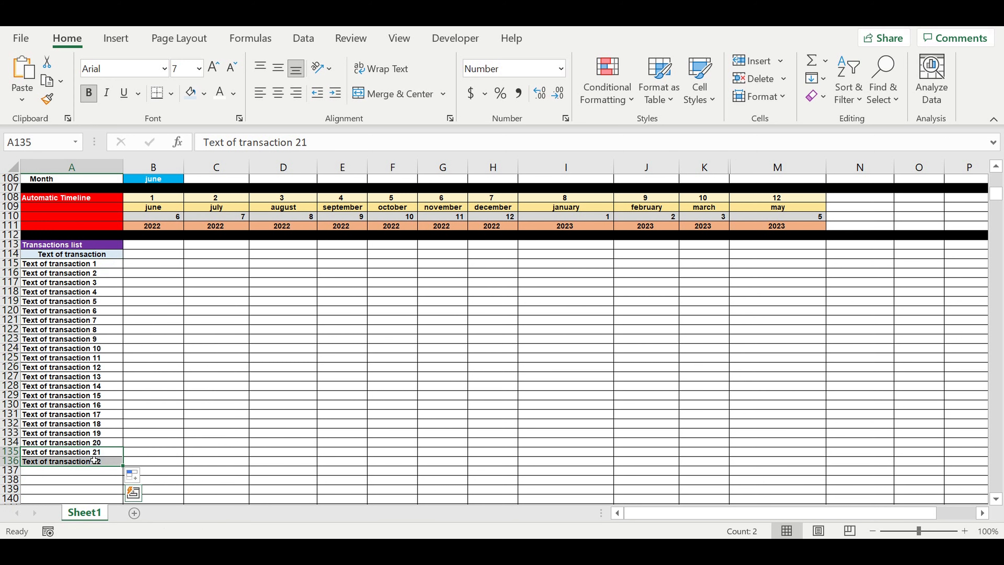
key("Delete")
left_click(86, 442)
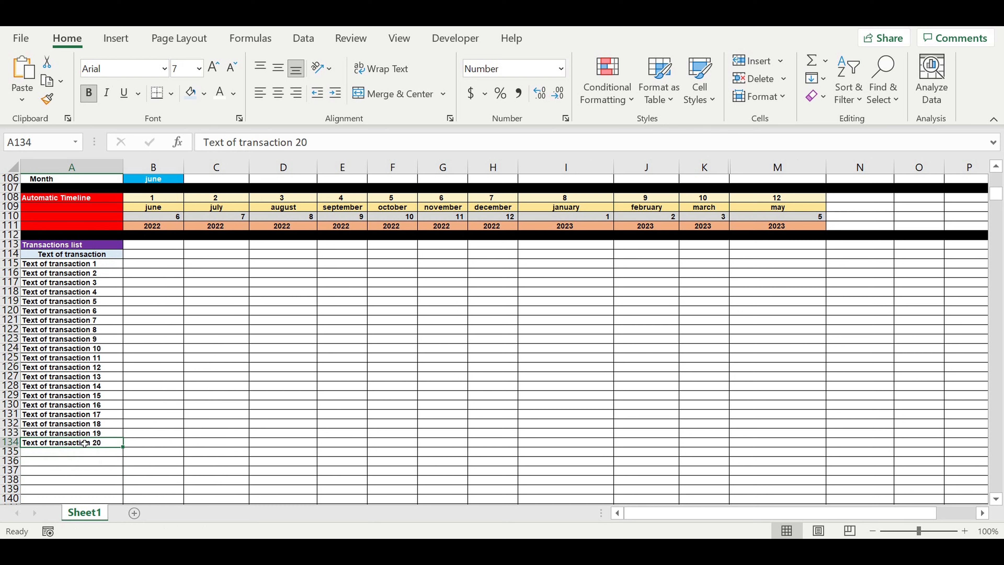
Step: Copy the header formatting from A114 to B114 and label the new column "Amount ($)"
left_click(128, 263)
left_click(110, 258)
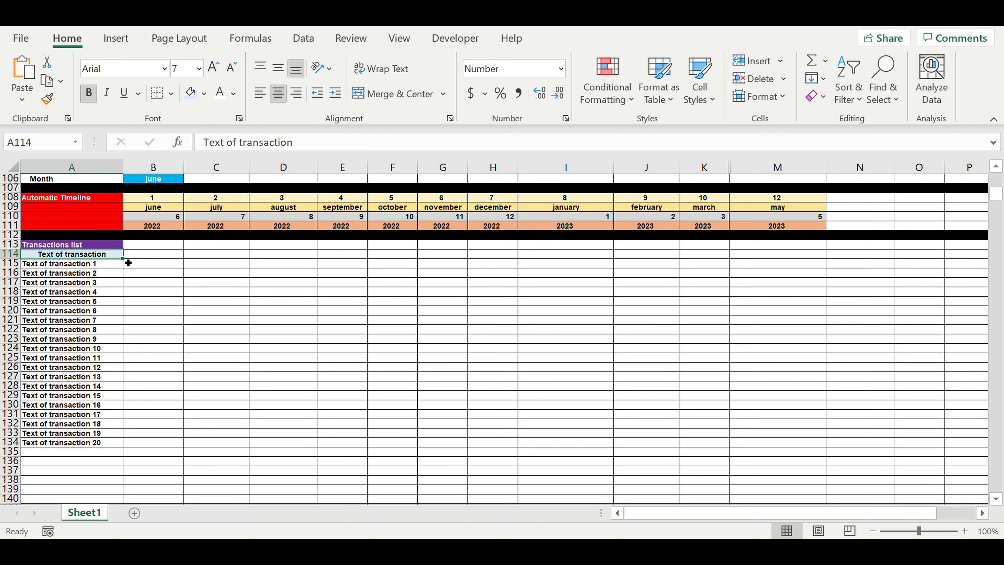
left_click_drag(126, 261, 174, 261)
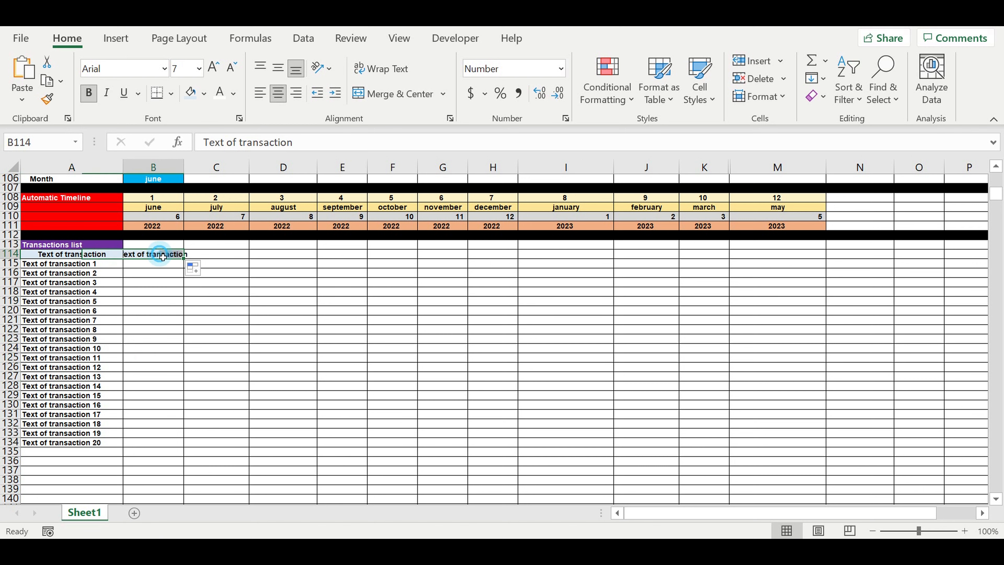
type("Amo")
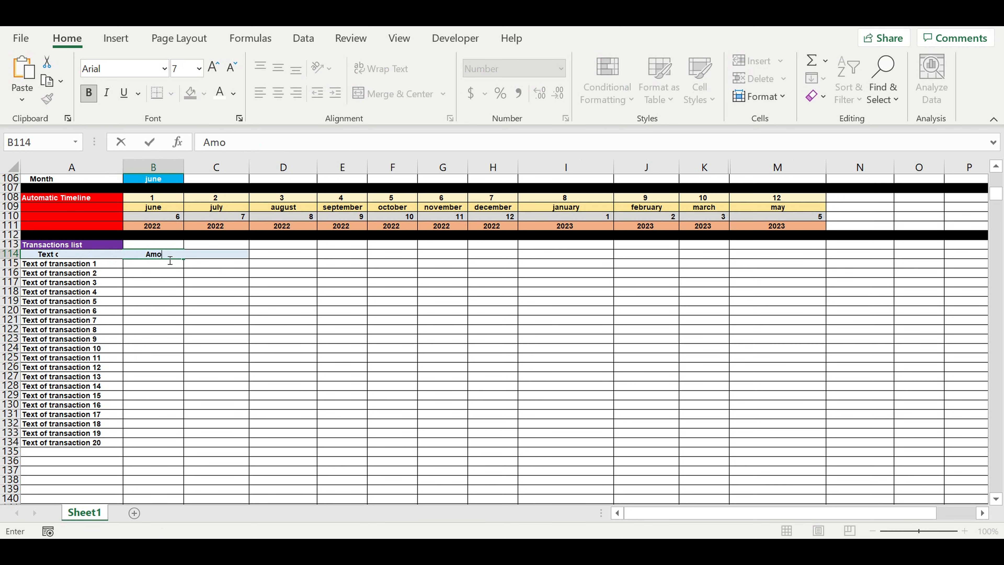
type("unt ($)")
key("Return")
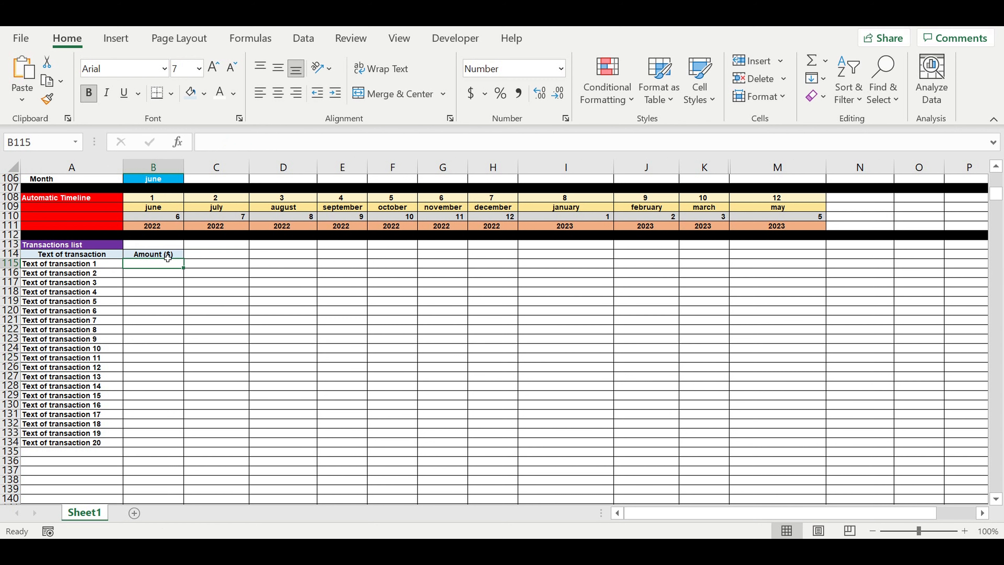
Step: Enter the amount 300 in B115 and copy it down to B134 for all transactions
type("300")
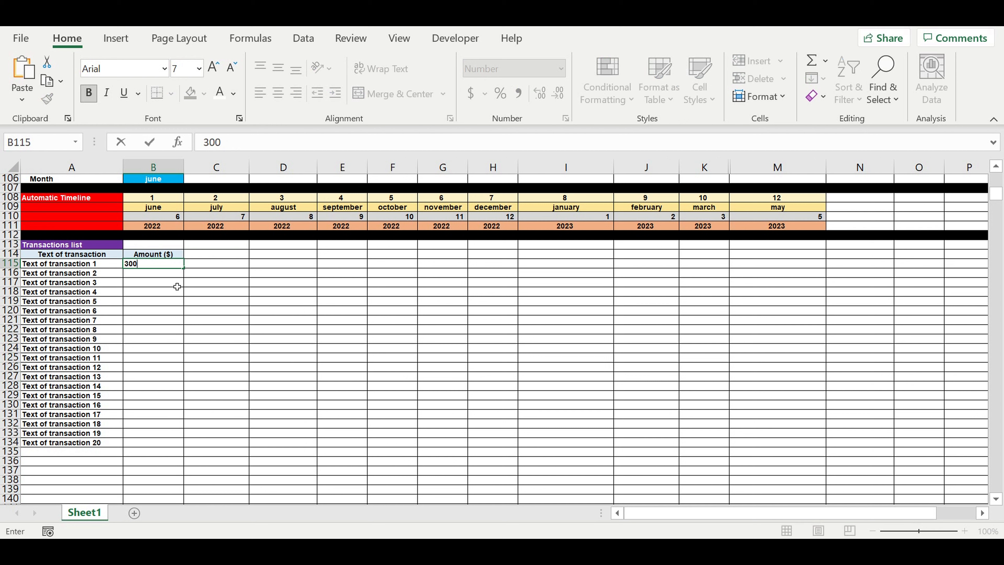
key("Return")
left_click(160, 264)
left_click_drag(191, 272, 155, 448)
left_click(305, 386)
Step: Format the transaction texts and amounts in A115:B134 with white font and a standard light blue fill
left_click_drag(107, 267, 144, 446)
left_click(220, 94)
left_click(204, 93)
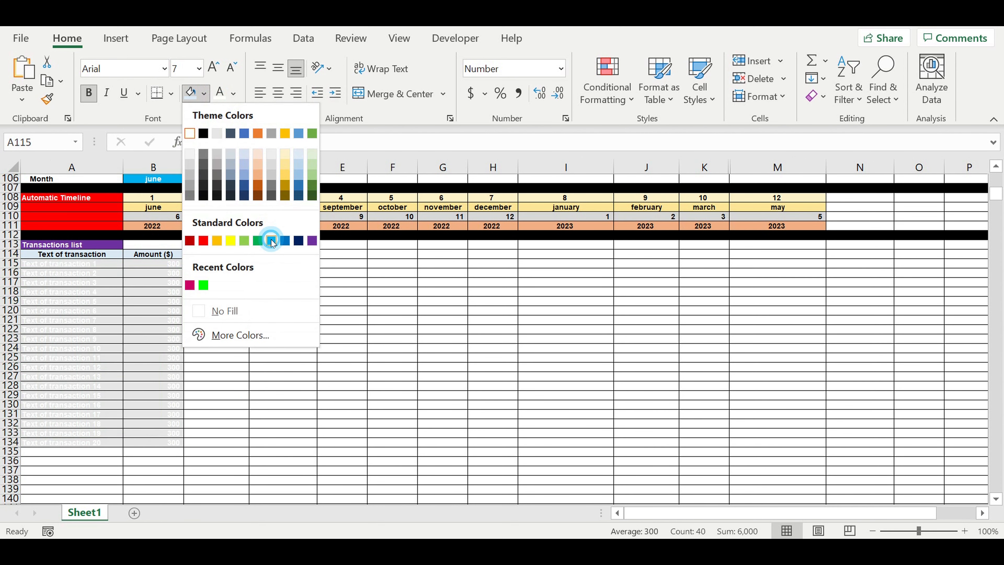
left_click(272, 242)
left_click(279, 329)
Step: Copy the "Amount ($)" header to C114 and rename it "Status"
left_click(212, 255)
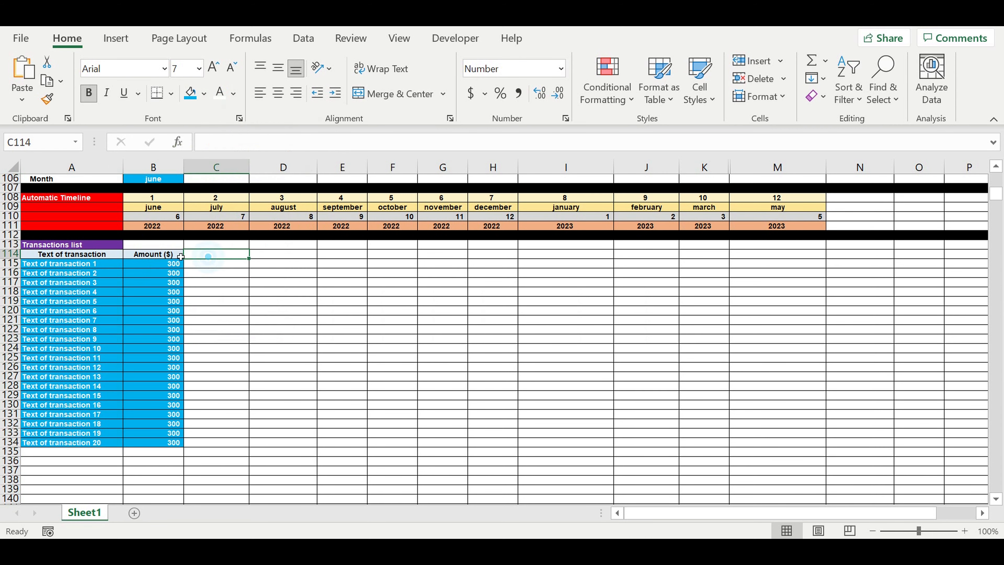
left_click(177, 257)
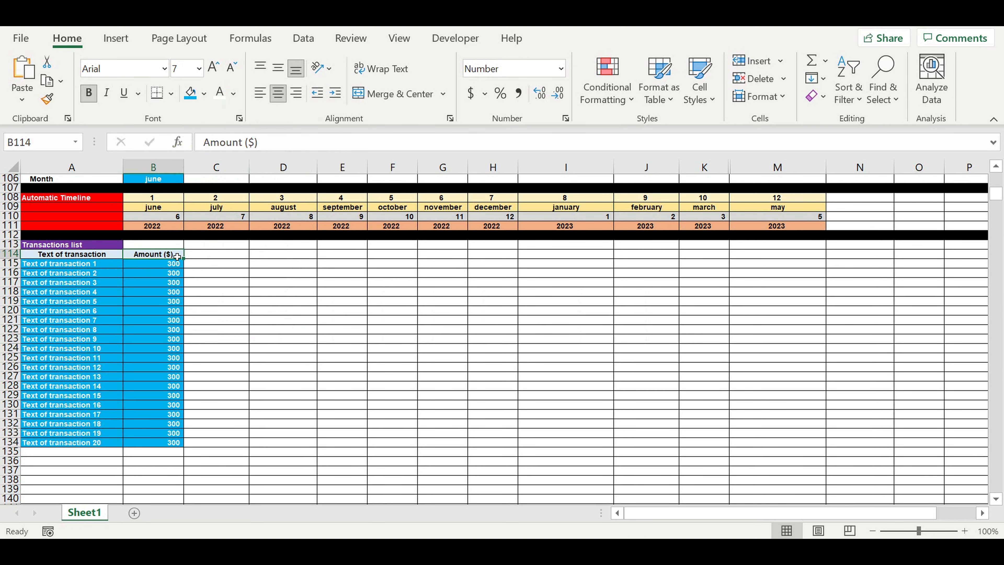
left_click(260, 272)
left_click(178, 256)
left_click_drag(188, 261, 251, 269)
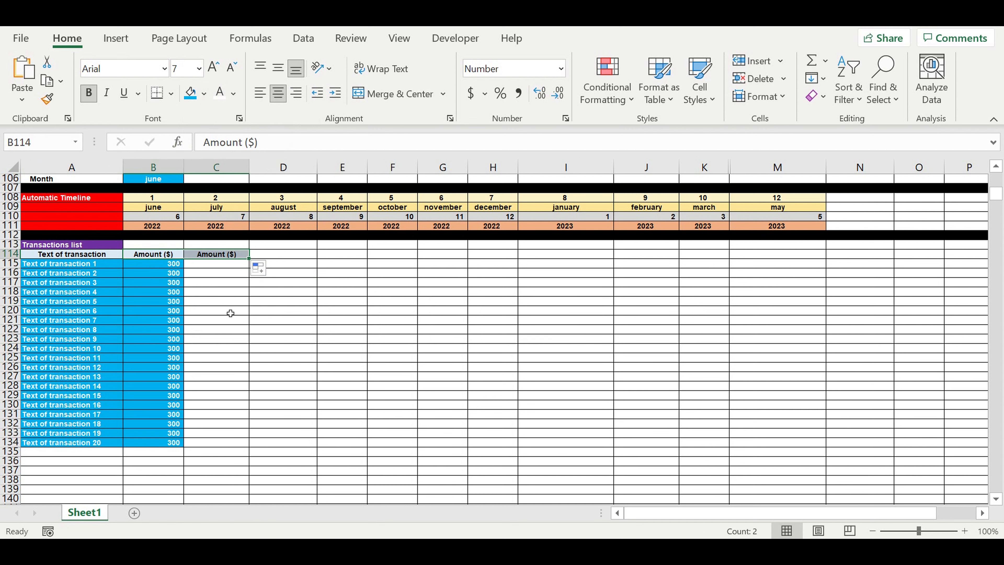
left_click(228, 309)
left_click(221, 255)
left_click(213, 284)
left_click(216, 256)
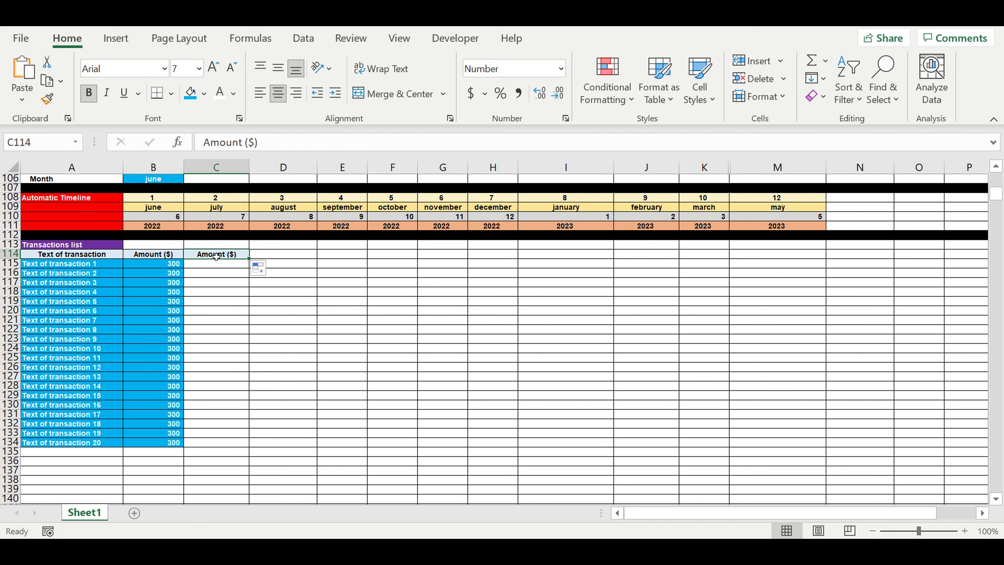
type("Status")
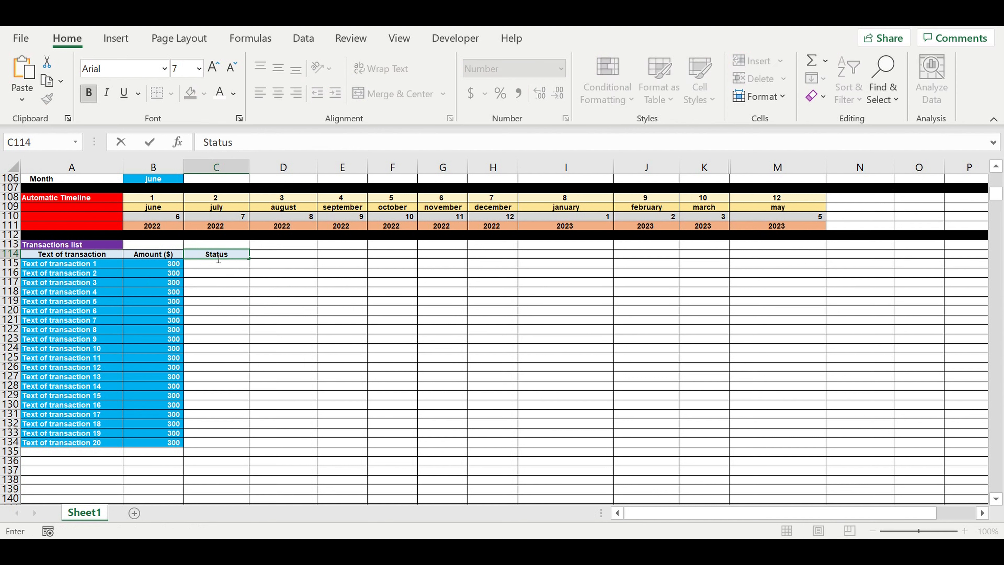
key("Return")
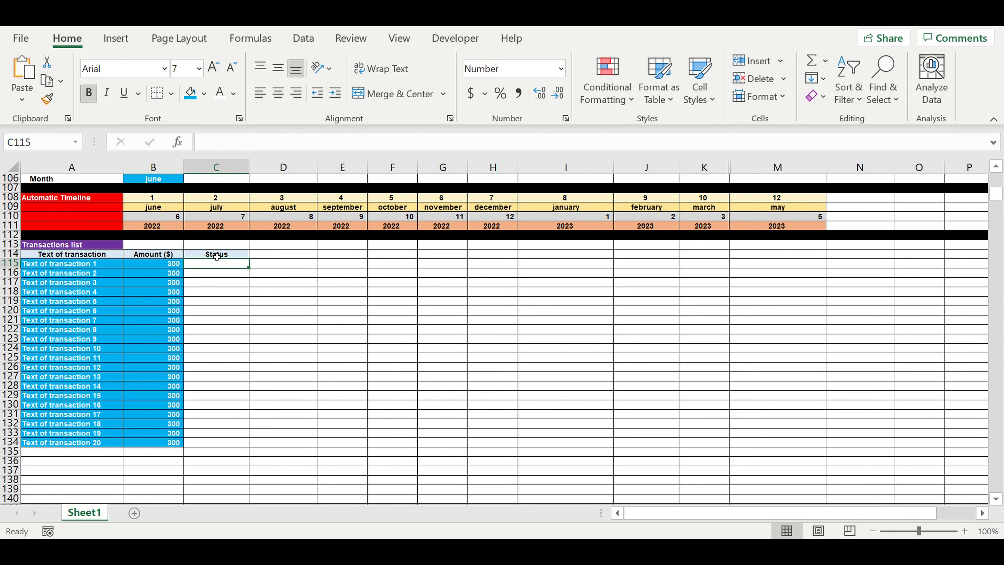
Step: Add a list data validation dropdown to C115 using the status values in E2:E3 as its source
left_click(307, 40)
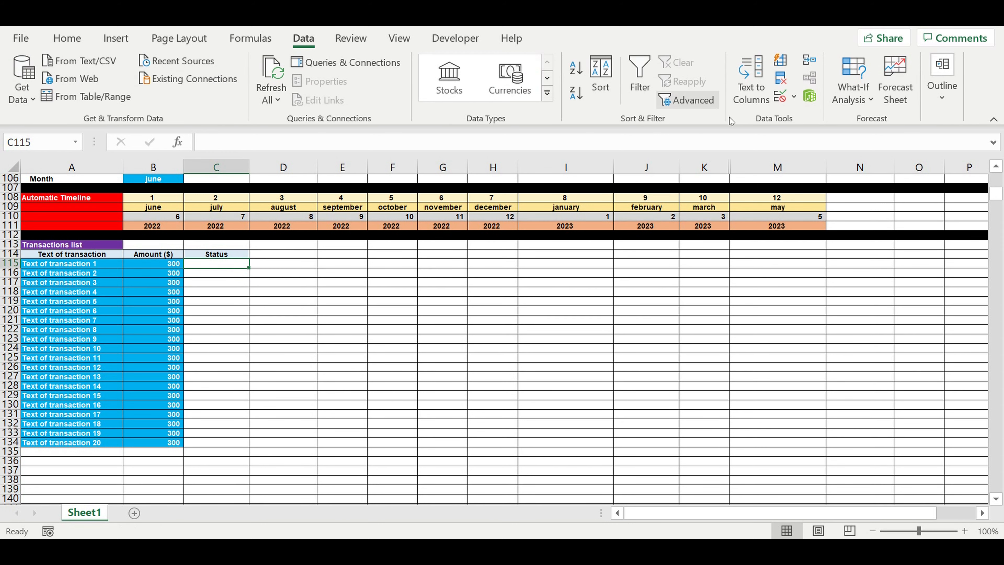
left_click(794, 97)
left_click(803, 114)
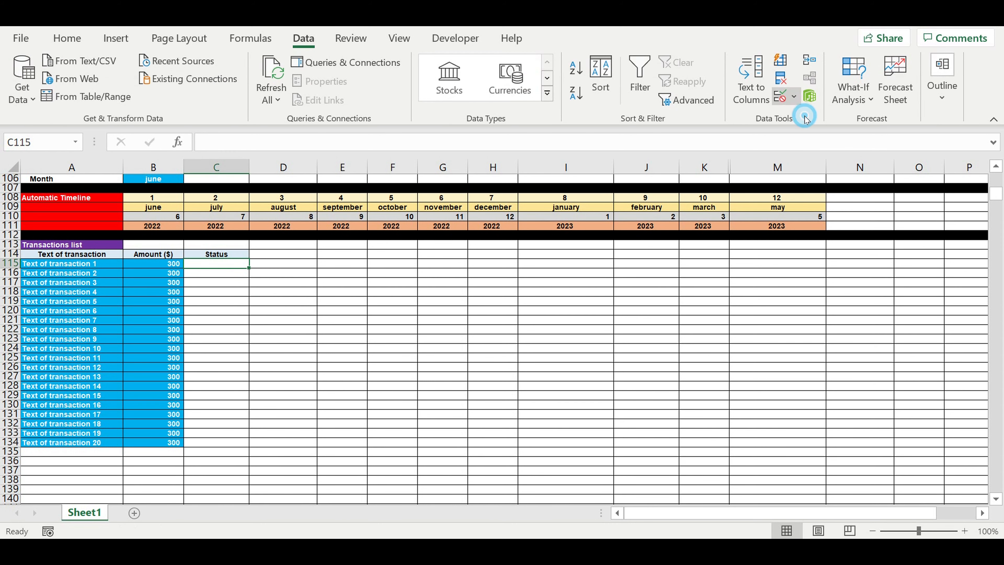
left_click(457, 185)
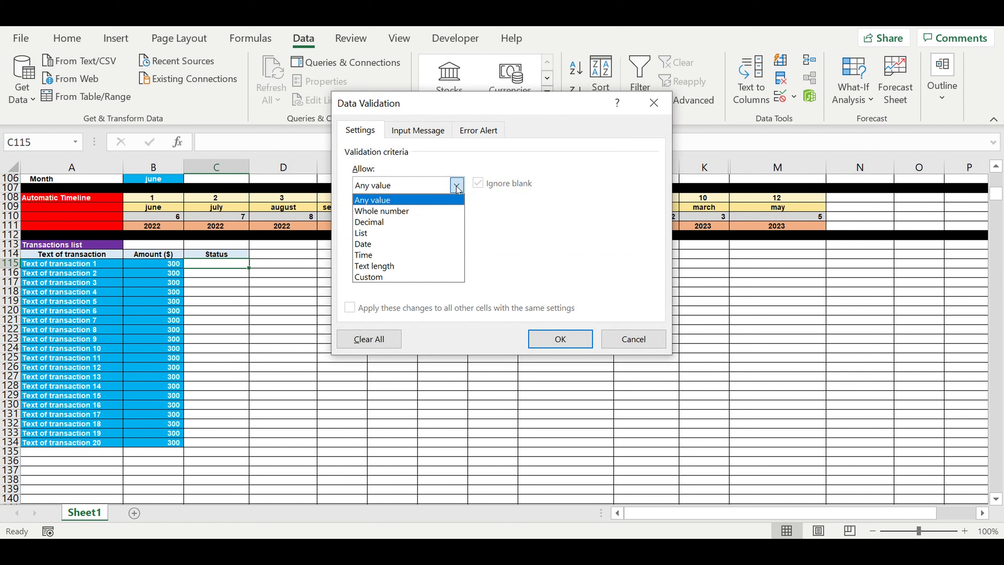
left_click(422, 233)
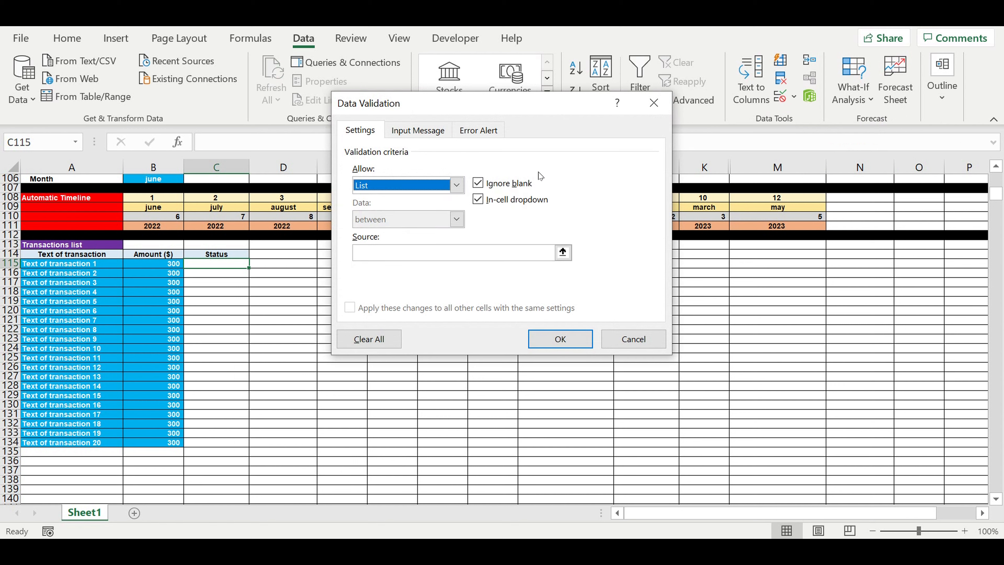
left_click(562, 252)
scroll(549, 250, "up", 7)
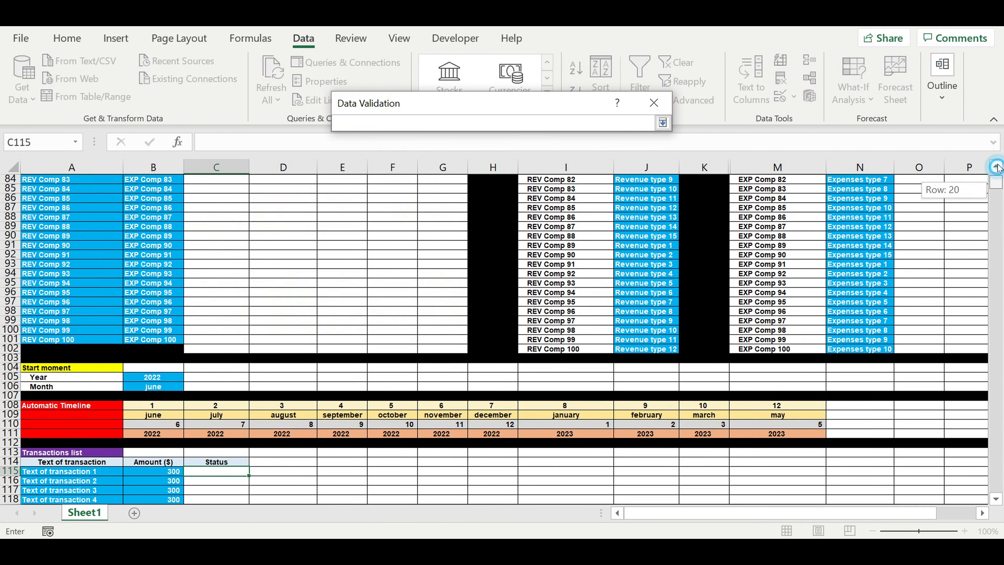
left_click_drag(996, 167, 996, 164)
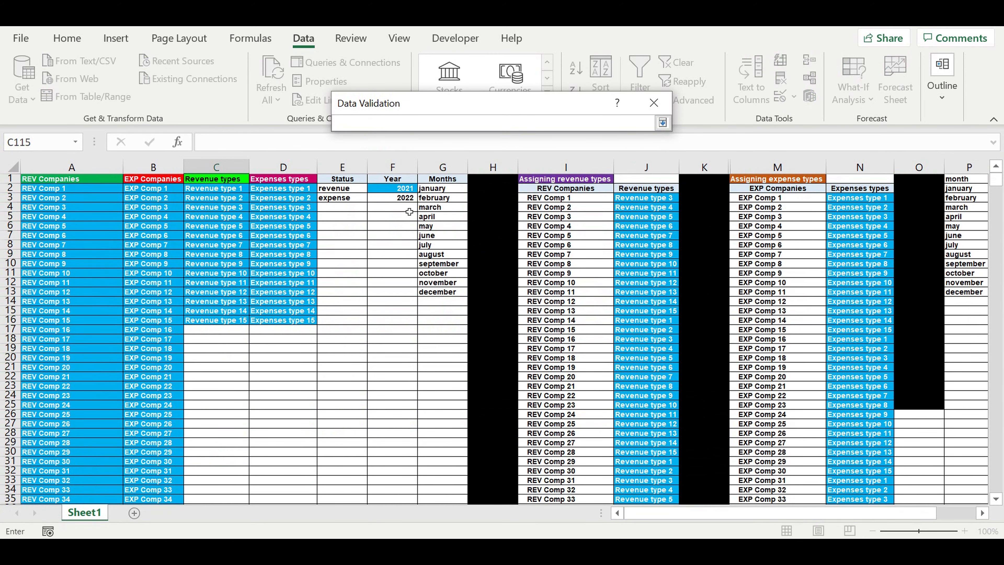
left_click_drag(337, 193, 345, 200)
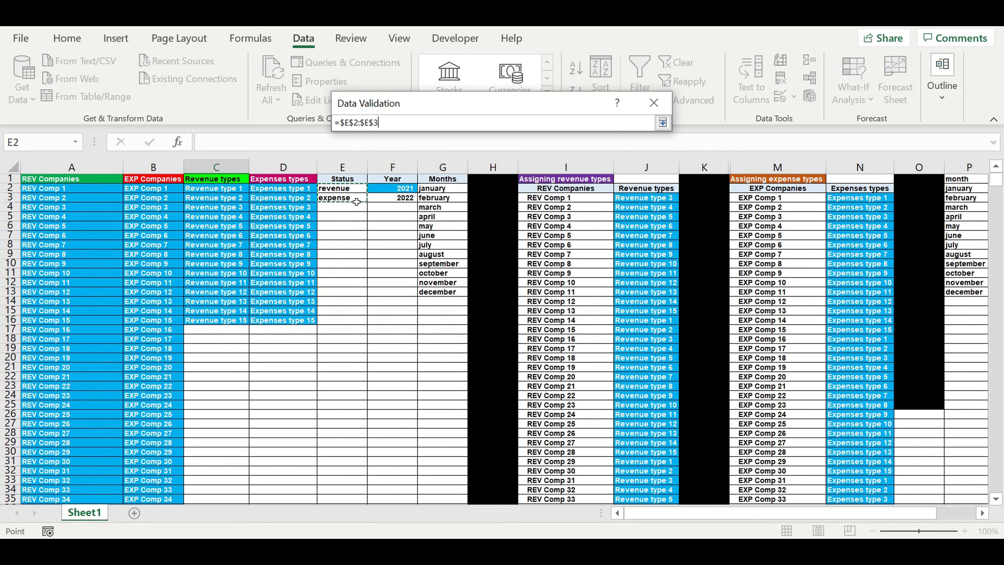
key("Return")
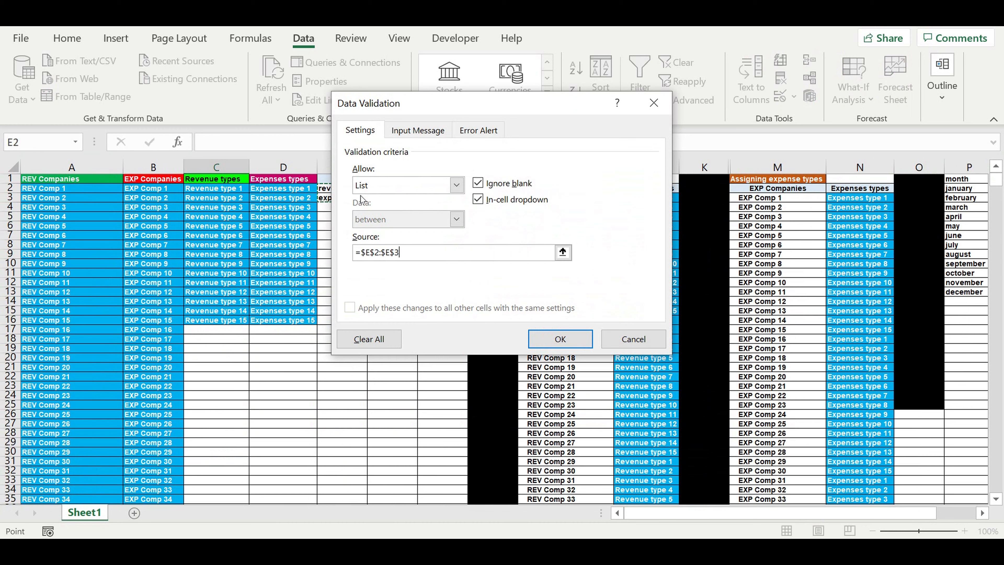
key("Return")
key("Return")
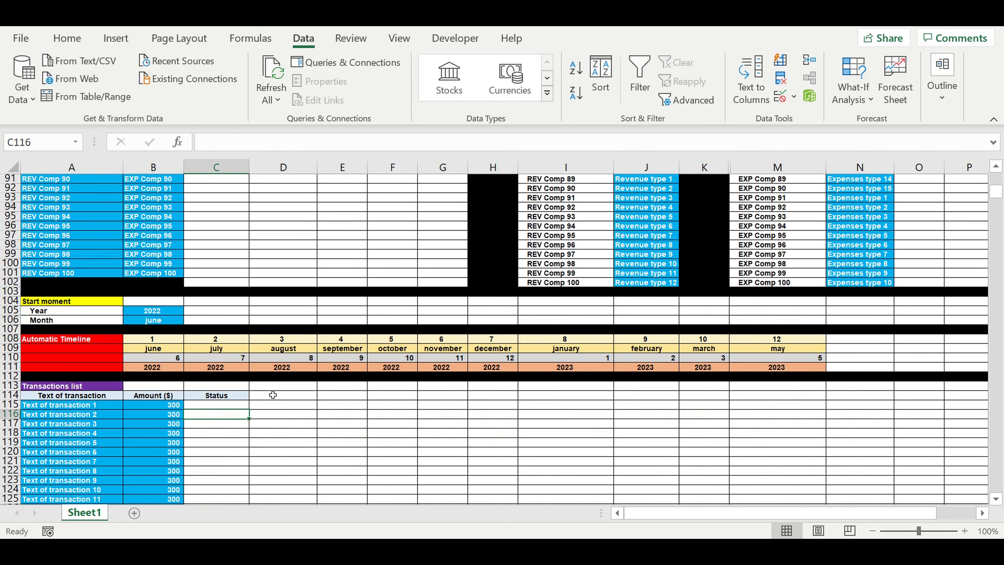
Step: Choose revenue as the status in C115 and format the cell centred with light blue fill and white font
left_click(227, 405)
left_click(253, 405)
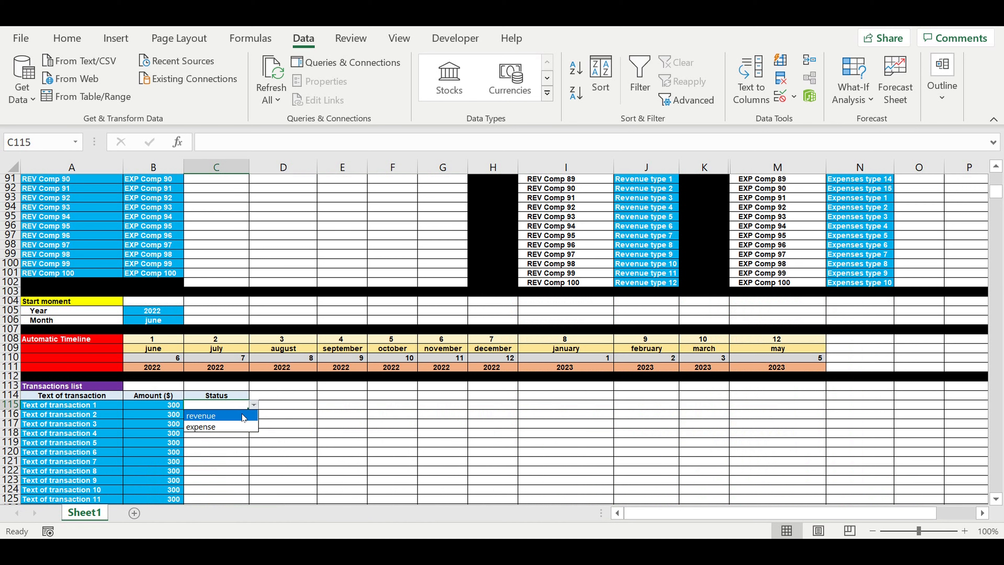
left_click(241, 420)
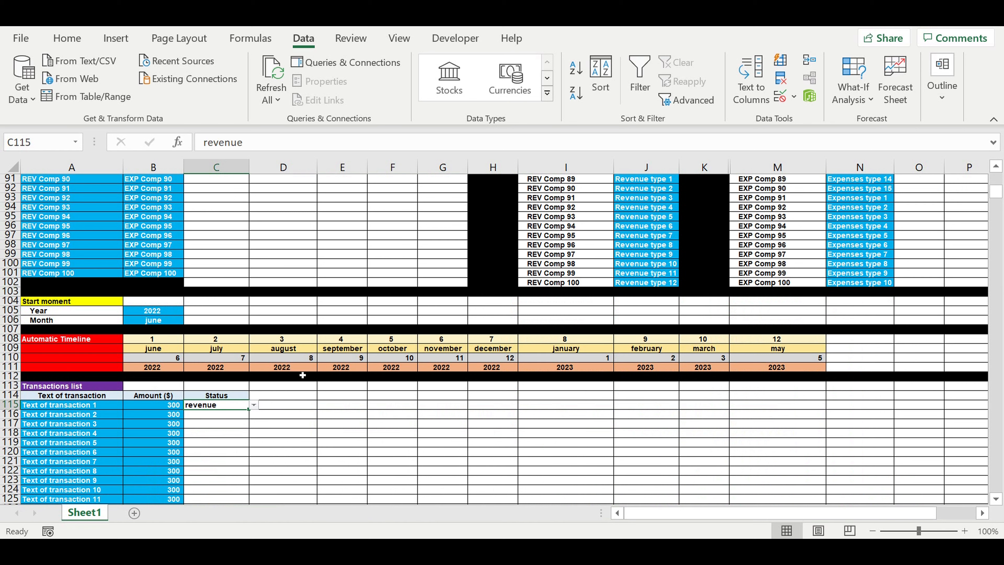
left_click(66, 38)
left_click(278, 92)
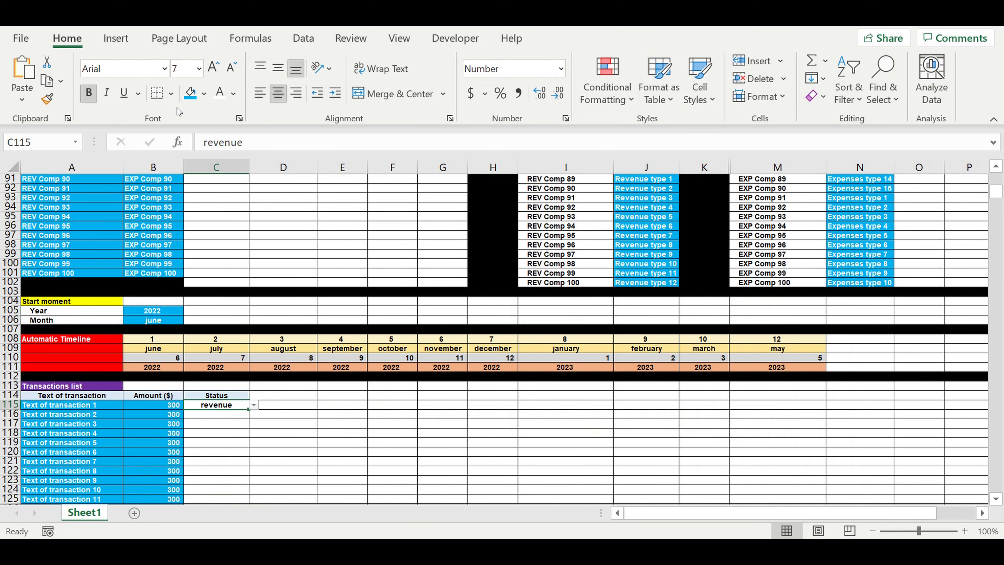
left_click(190, 93)
left_click(220, 93)
Step: Copy the revenue status down from C115 for the first transactions, and set C127:C134 to expense
scroll(376, 257, "down", 4)
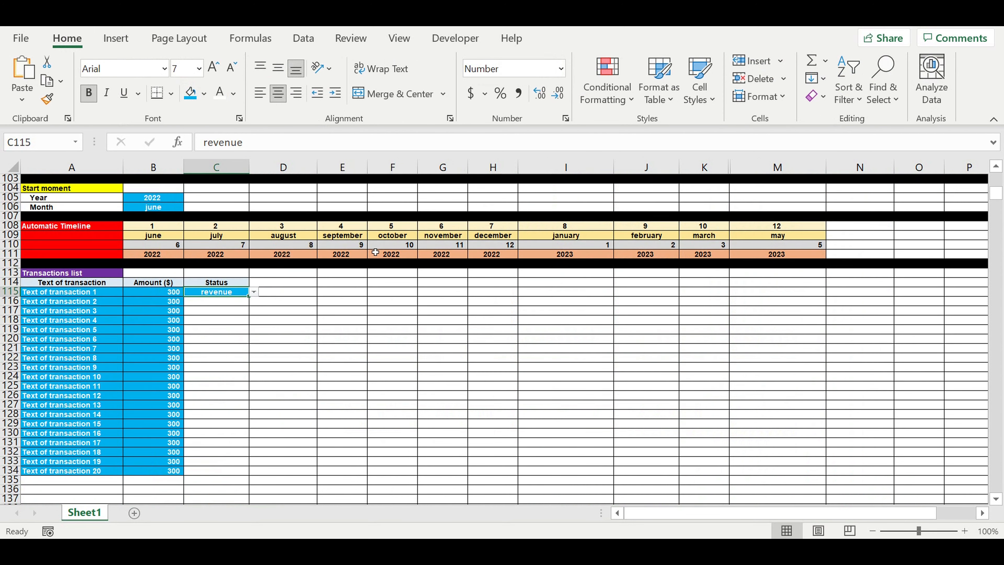
left_click_drag(254, 302, 254, 425)
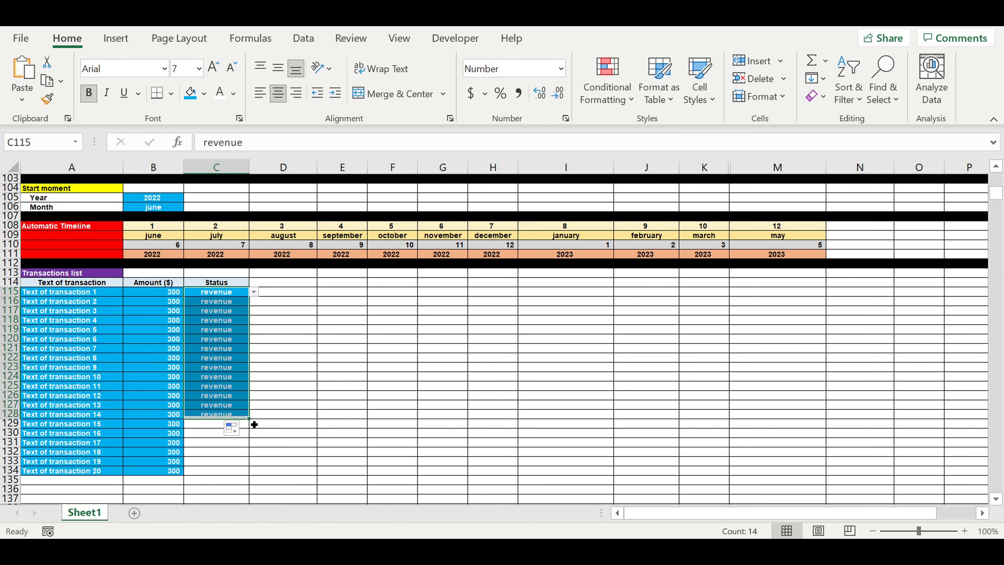
left_click(228, 404)
left_click(254, 405)
left_click(231, 425)
left_click_drag(252, 414, 242, 475)
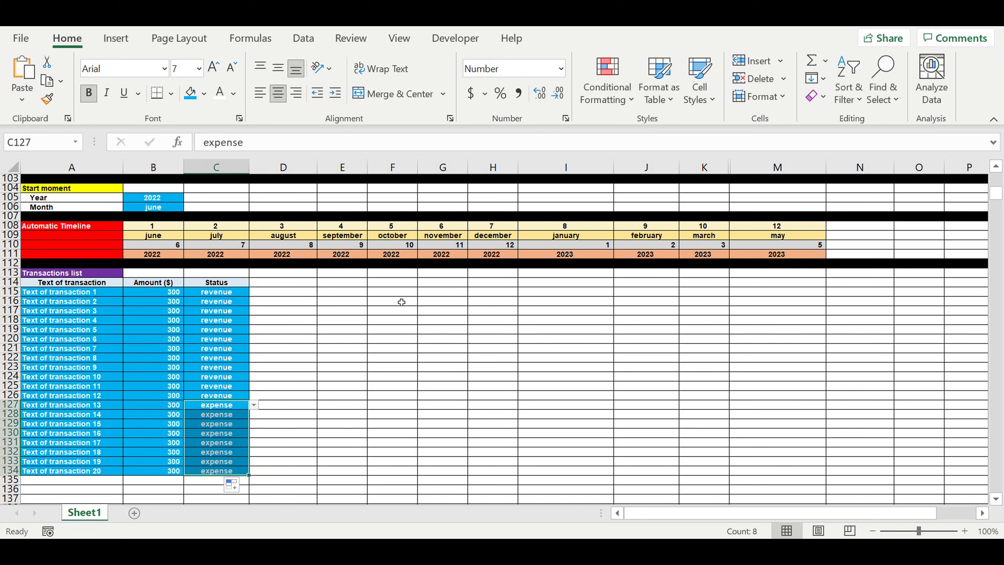
left_click(409, 311)
left_click(384, 350)
Step: Copy the "Status" header to D114 and rename it "Month"
left_click(223, 285)
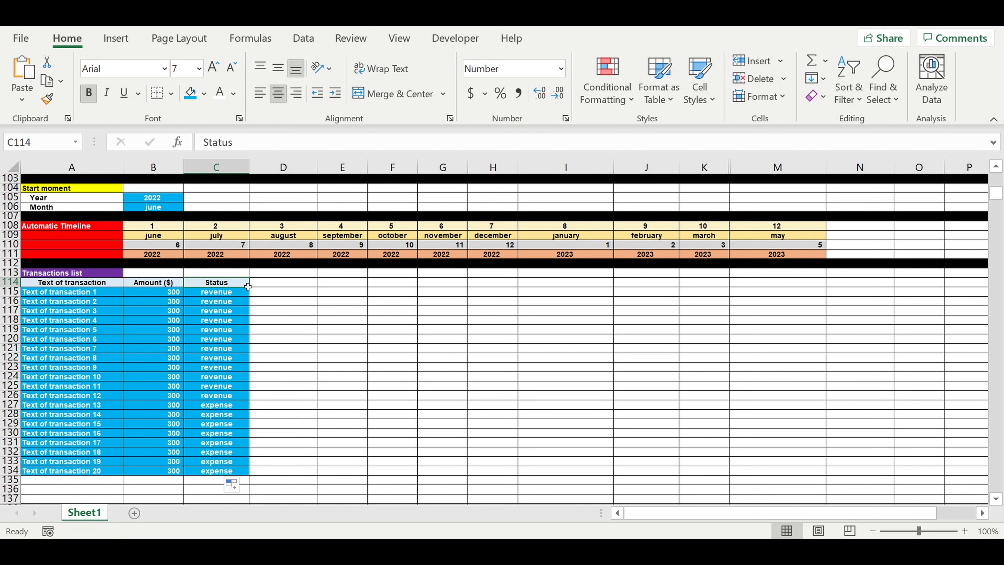
left_click_drag(252, 290, 313, 293)
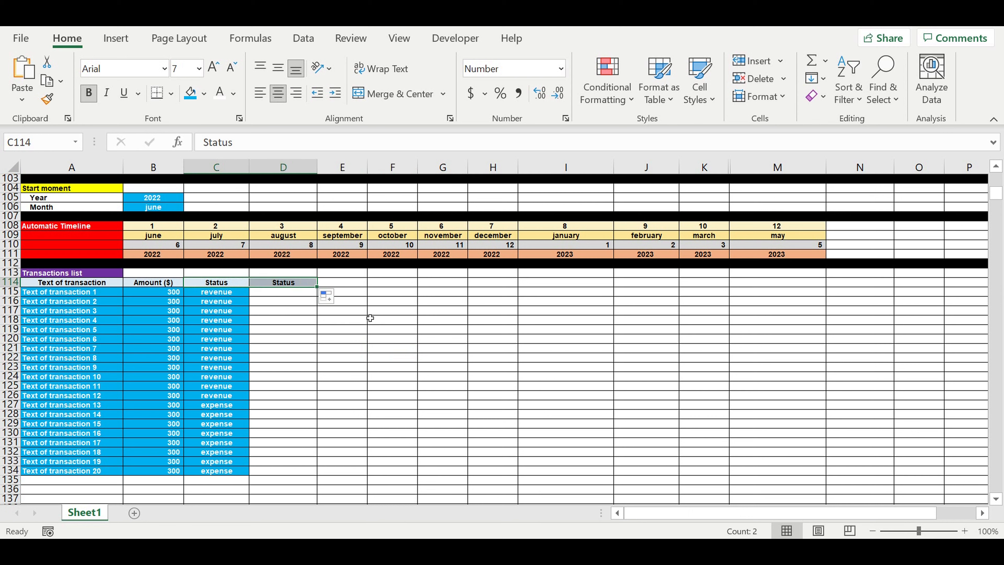
left_click(356, 310)
left_click(290, 284)
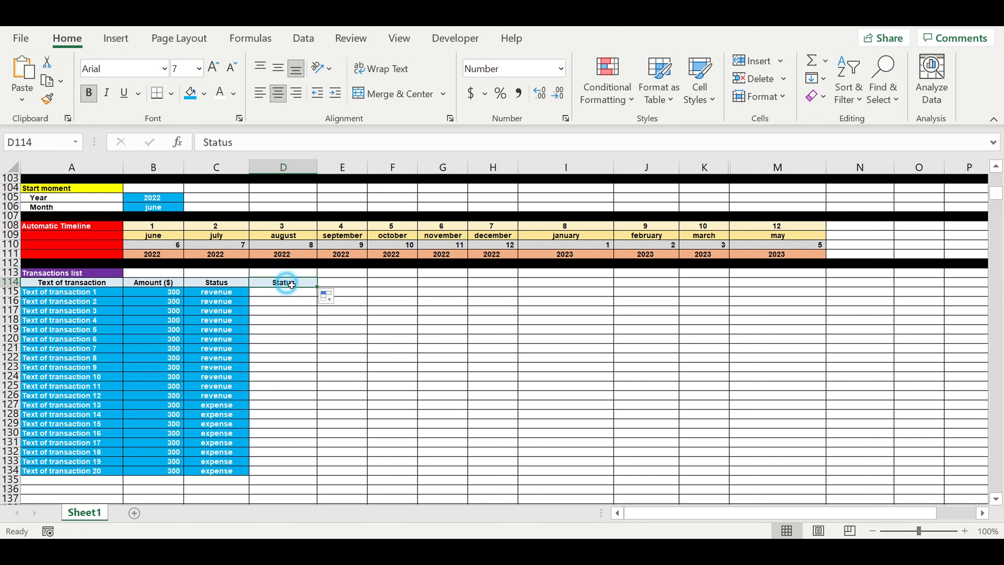
left_click(441, 348)
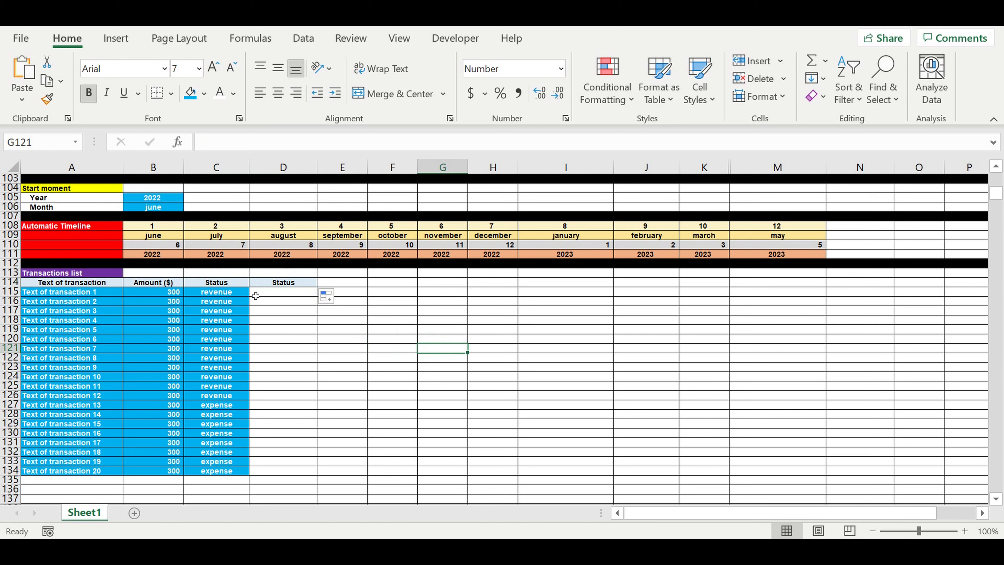
left_click(329, 321)
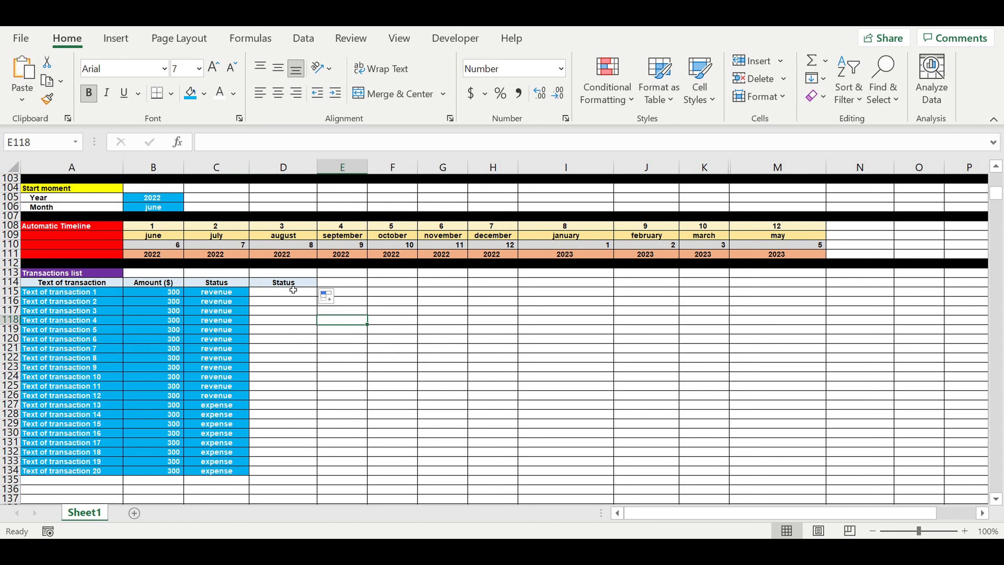
left_click(291, 281)
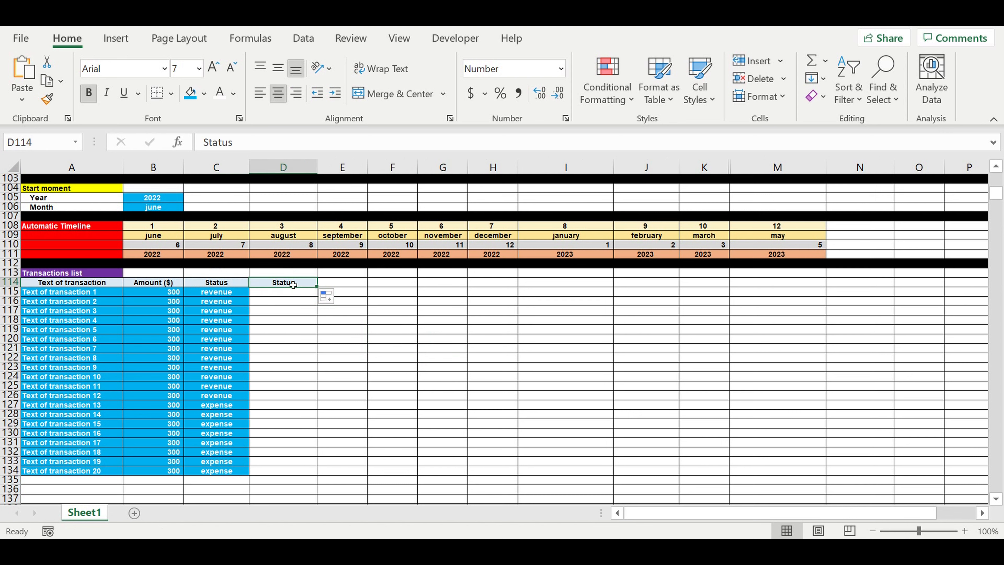
type("month")
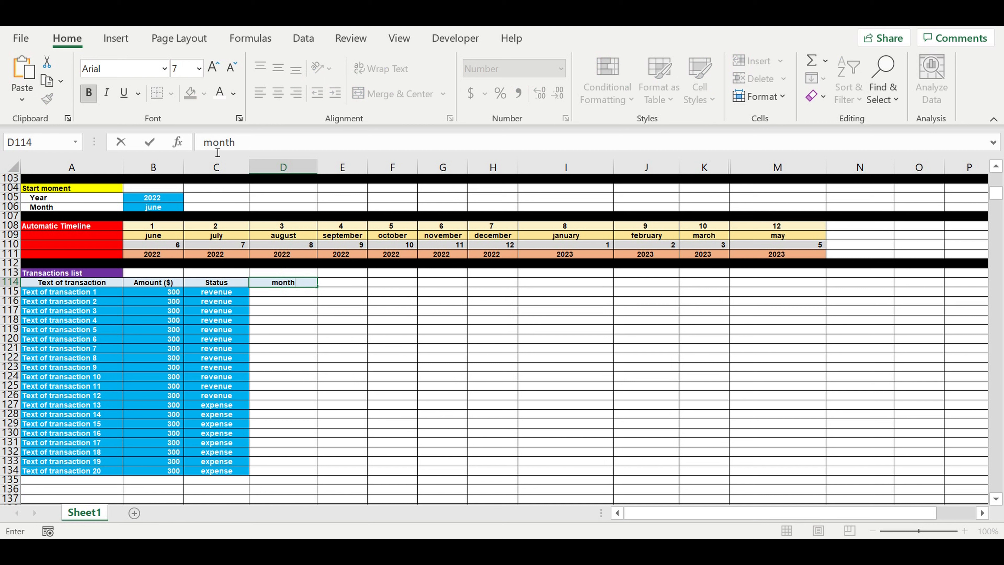
left_click(202, 141)
key("Delete")
type("M")
left_click(363, 339)
Step: Copy the "Month" header to E114 and rename it "Year"
left_click(312, 283)
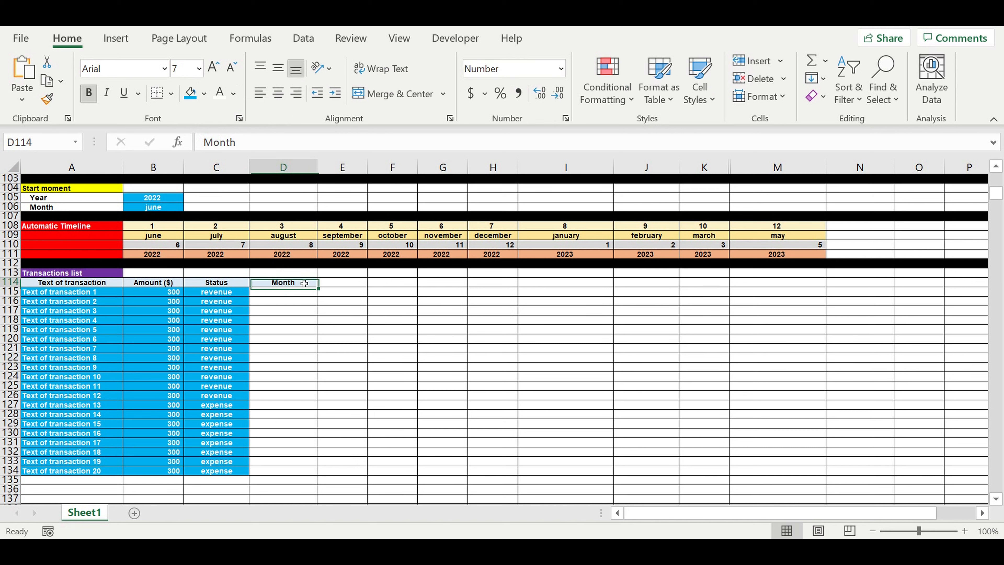
left_click_drag(317, 287, 358, 286)
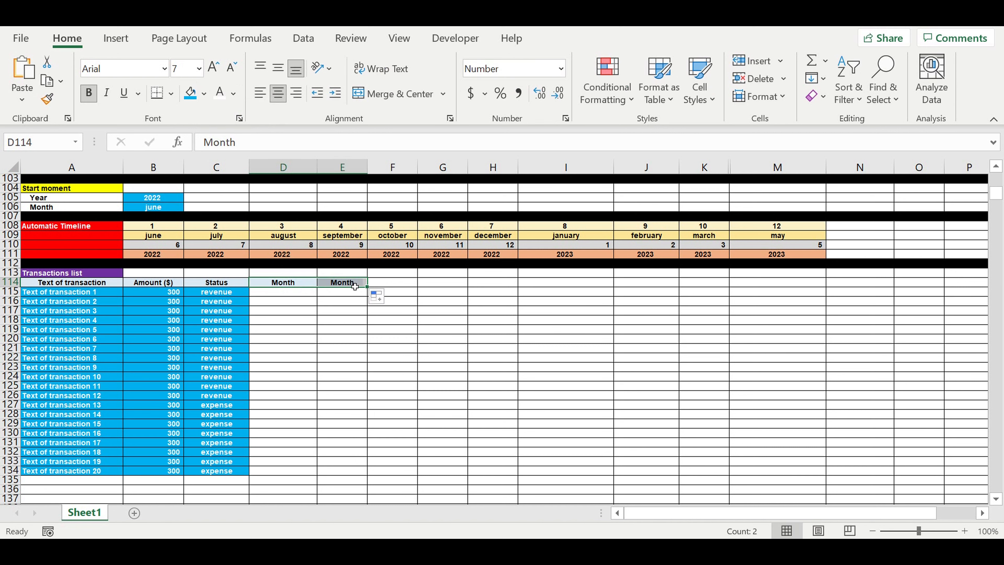
left_click(357, 282)
type("Year")
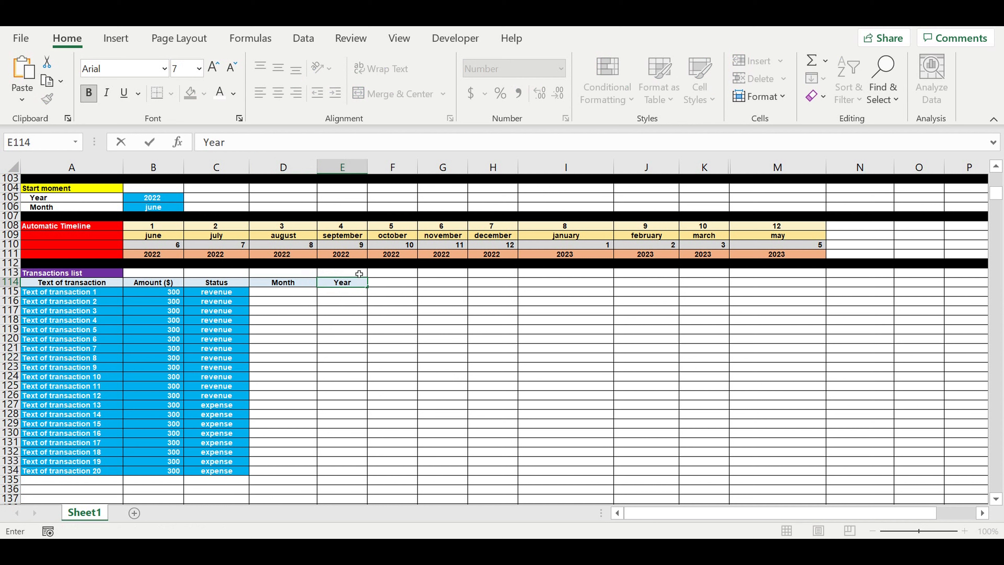
key("Return")
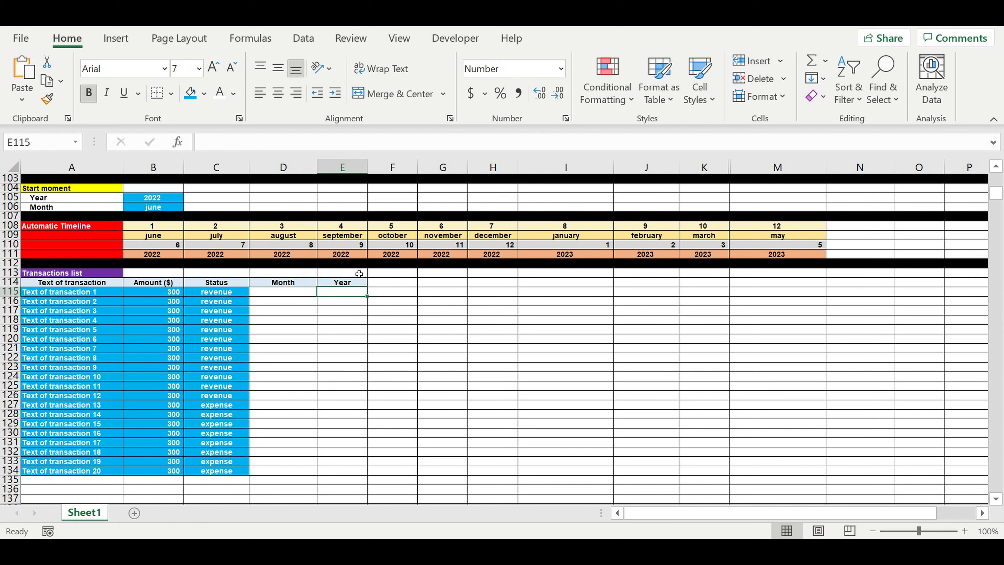
left_click(348, 330)
Step: Add a list data validation dropdown to D115 using the months in G2:G13 as its source
left_click(283, 282)
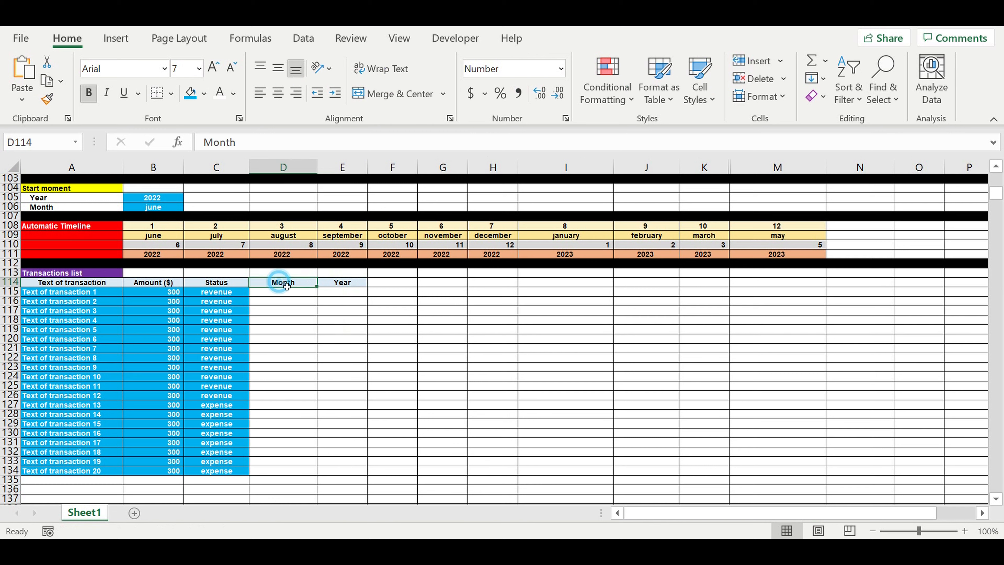
left_click(288, 291)
left_click(298, 40)
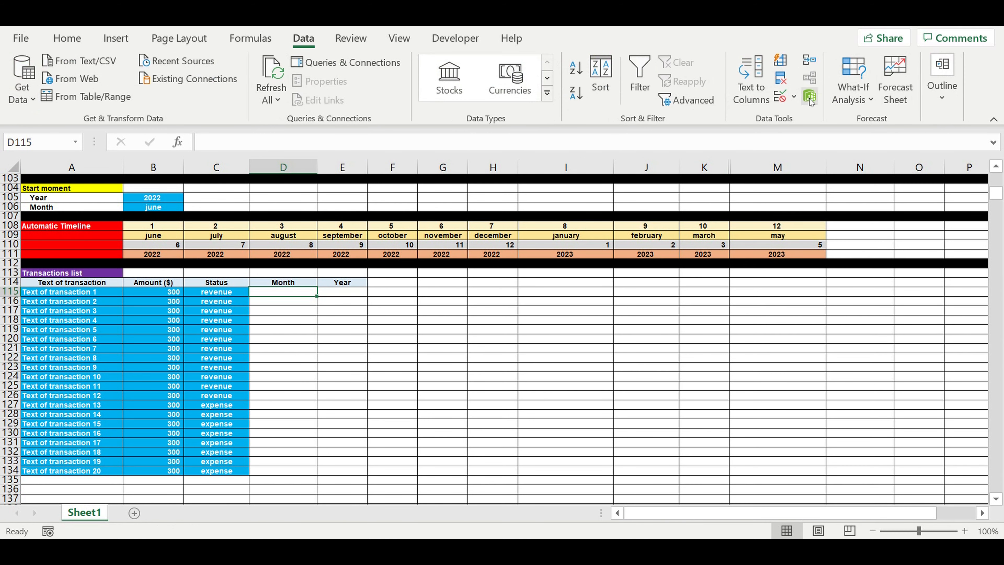
left_click(794, 97)
left_click(835, 118)
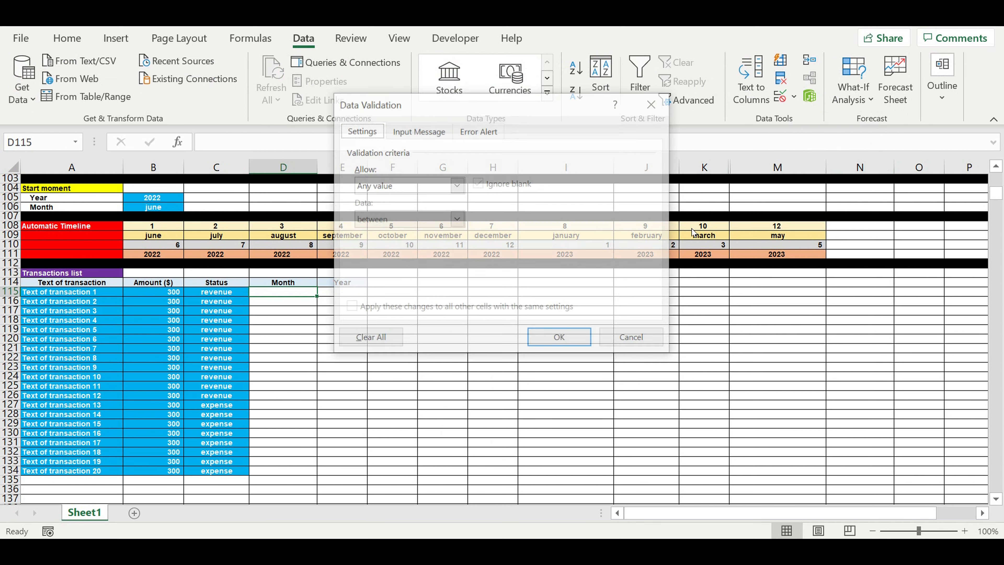
left_click(457, 185)
left_click(394, 238)
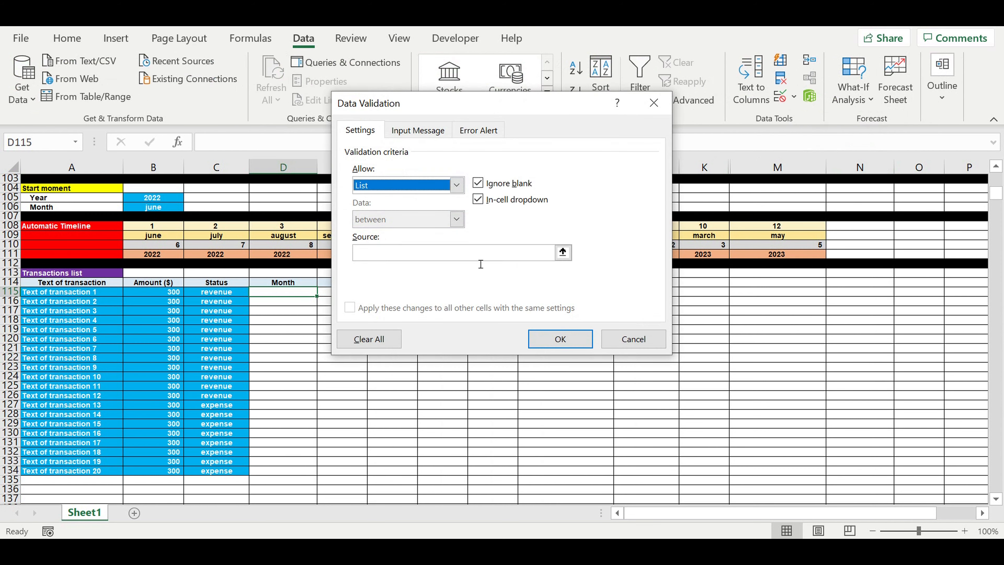
left_click(562, 252)
scroll(466, 239, "up", 1)
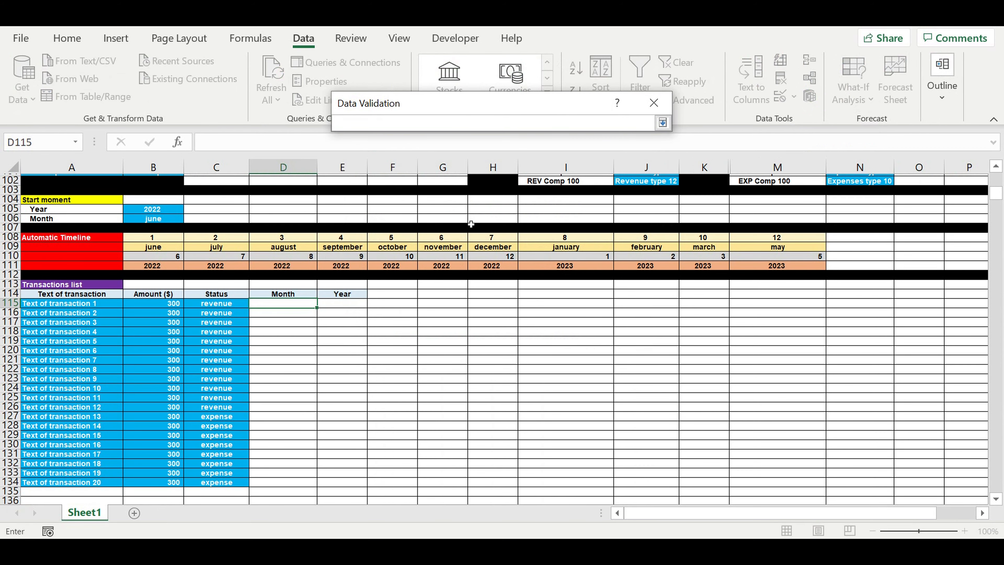
scroll(470, 225, "up", 5)
scroll(538, 196, "up", 20)
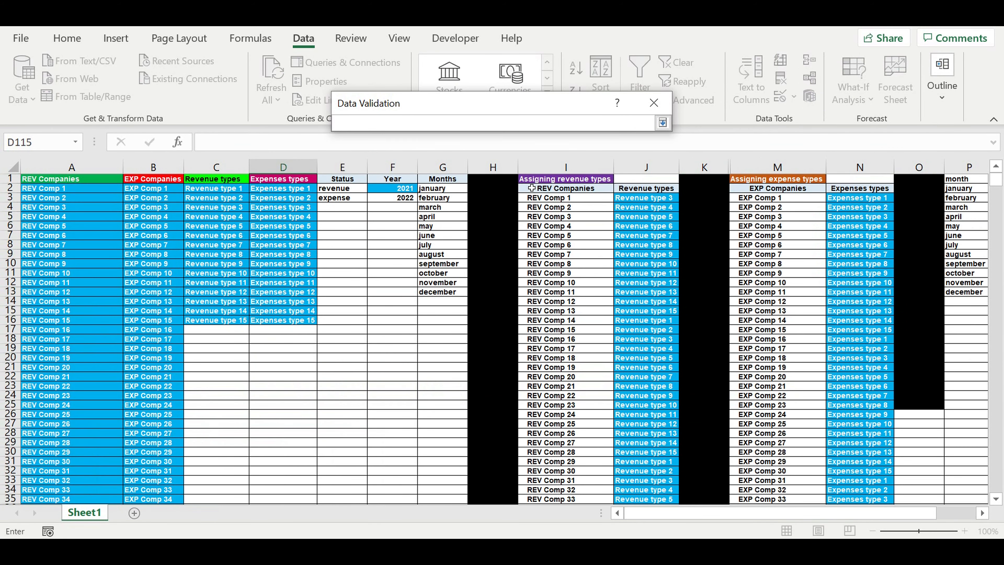
left_click_drag(440, 189, 468, 293)
key("Return")
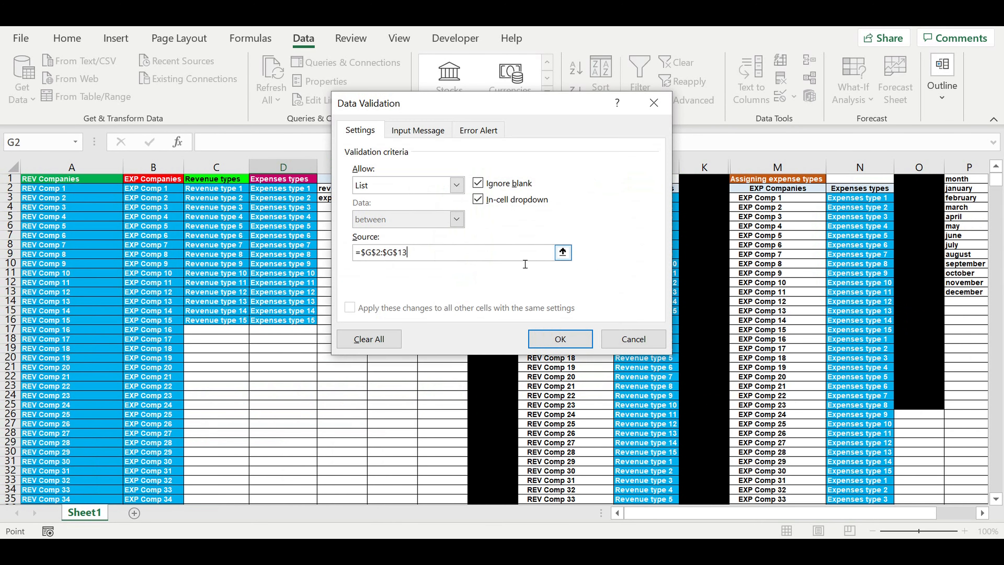
key("Return")
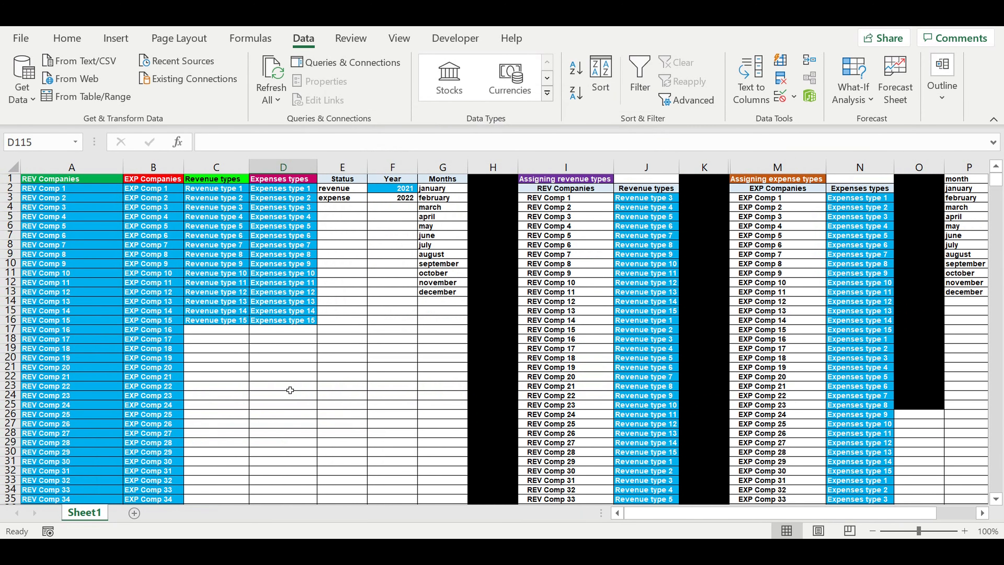
key("Down")
key("Down")
scroll(309, 436, "down", 5)
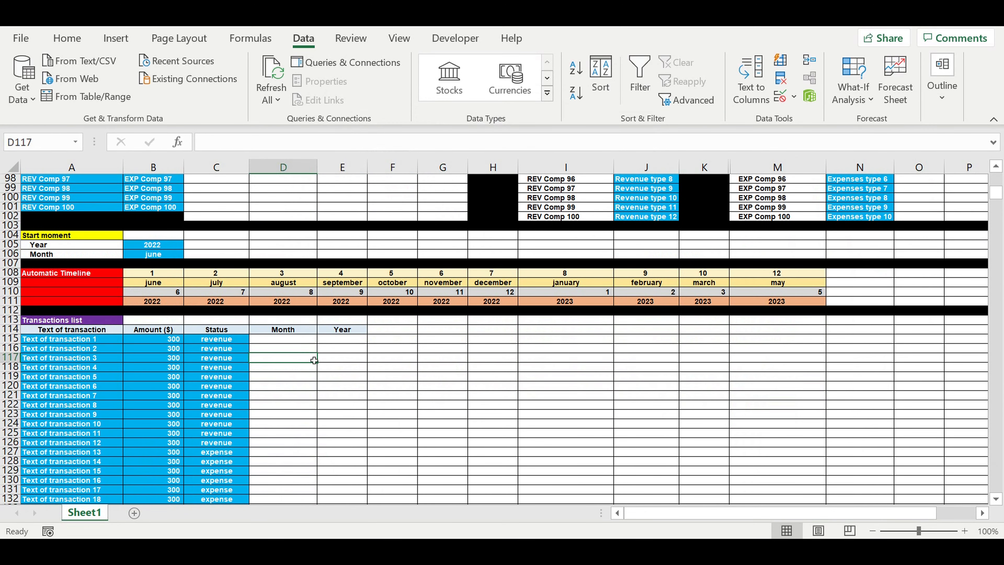
Step: Choose march from the month dropdown in D115
left_click(277, 342)
left_click(322, 339)
left_click(275, 372)
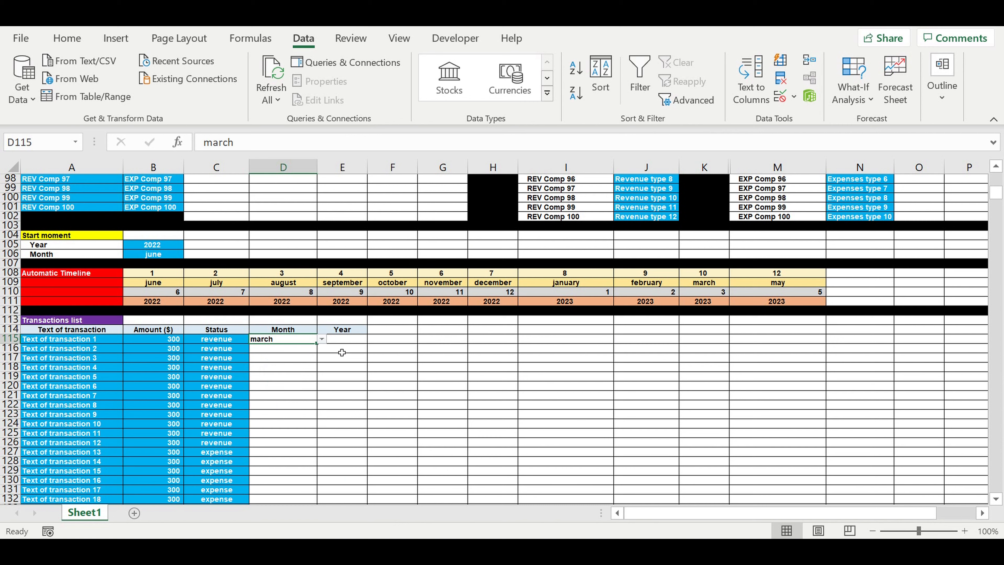
Step: Format D115 with blue fill, white text and centred alignment to match the other transaction columns
left_click(67, 38)
left_click(190, 92)
scroll(486, 343, "down", 1)
scroll(494, 339, "down", 4)
left_click(278, 92)
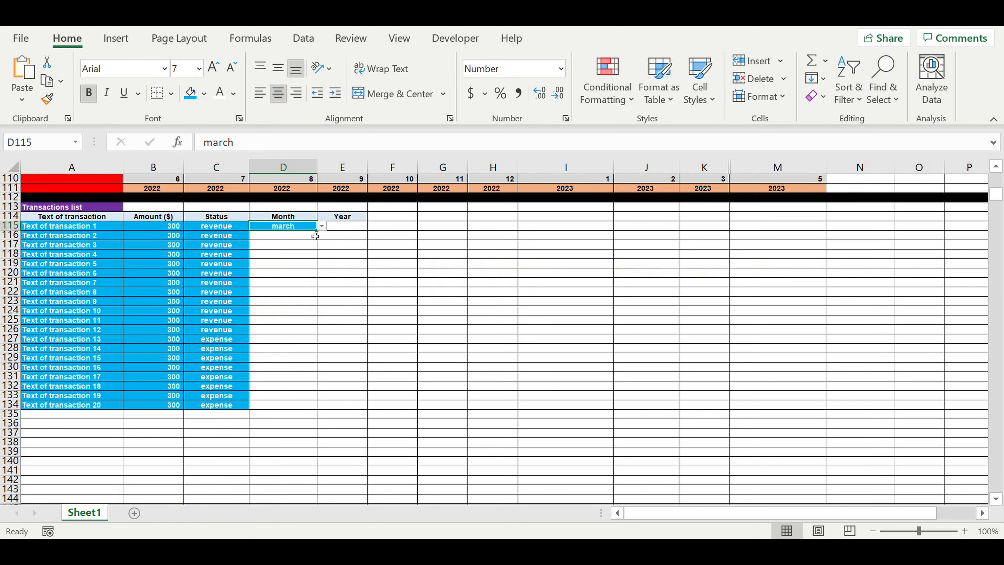
Step: Fill the months down from D115 to D134 as a running series starting at march
left_click_drag(321, 237, 293, 411)
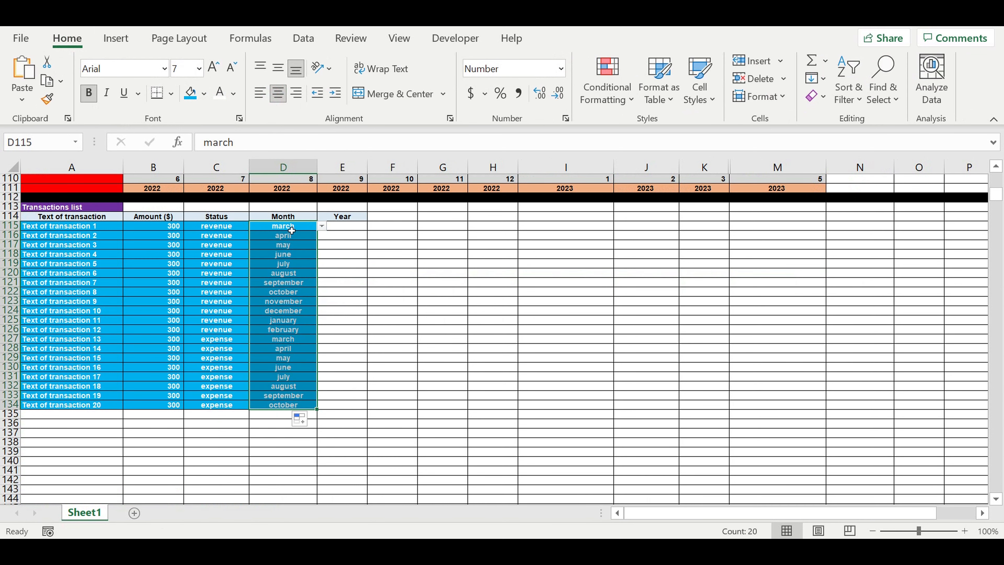
key("ctrl+c")
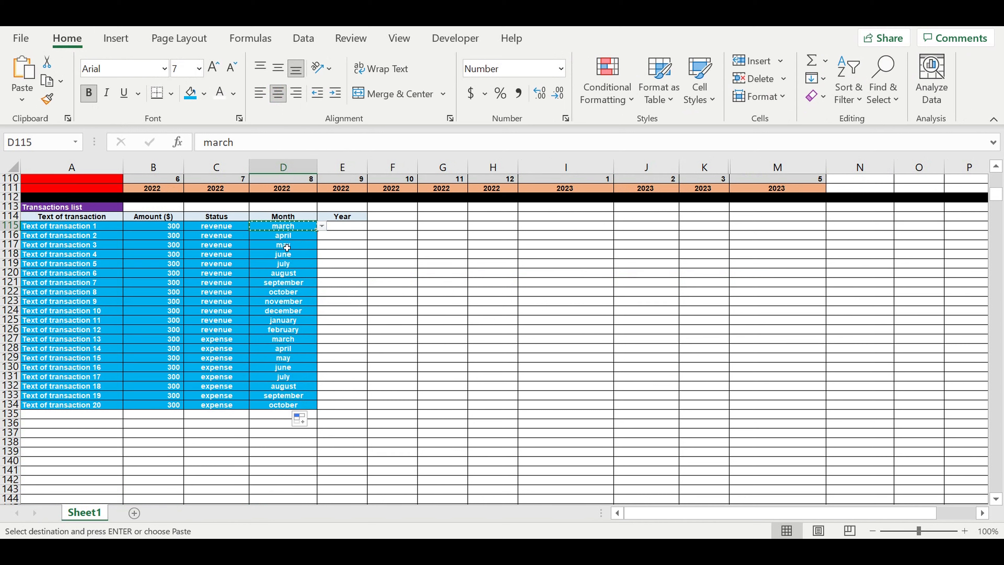
left_click_drag(321, 237, 312, 415)
Step: Add a list data validation dropdown to E115 using the years in F2:F3 as its source
left_click(343, 229)
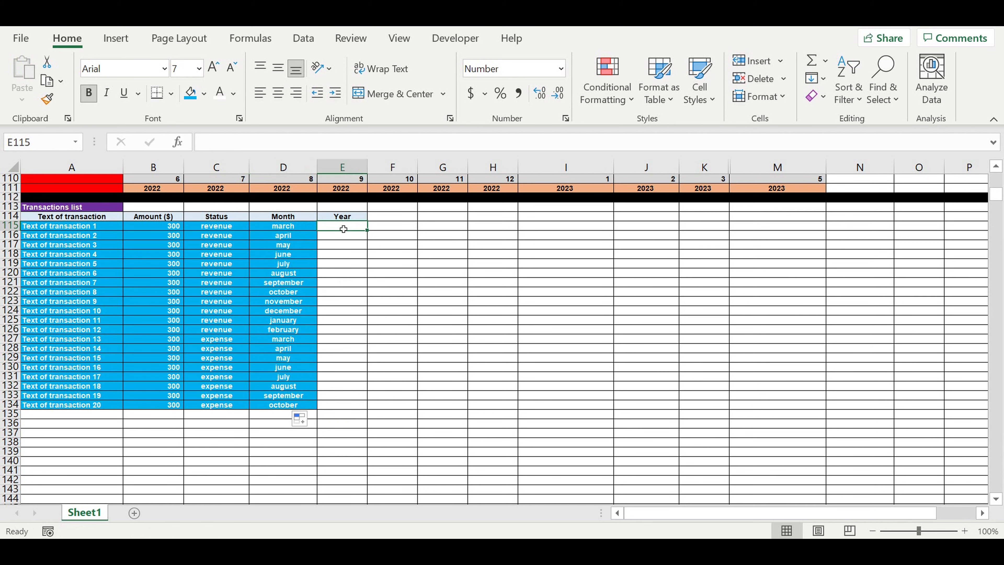
left_click(306, 41)
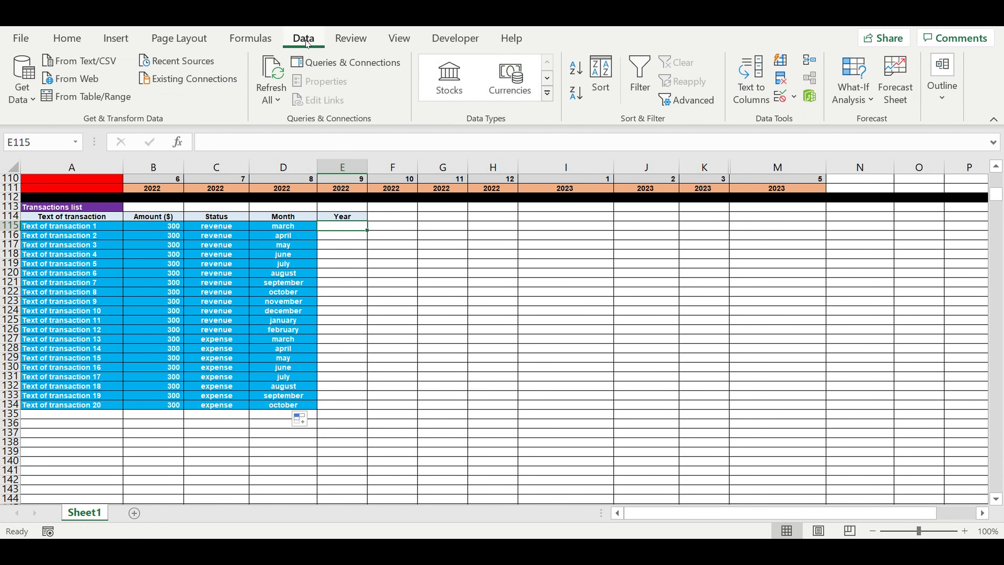
left_click(793, 97)
left_click(818, 117)
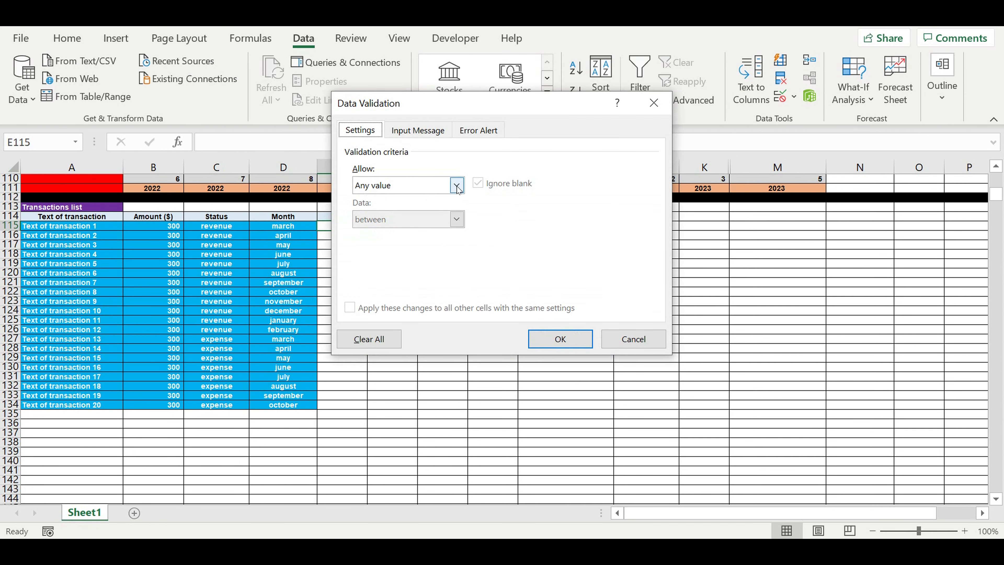
left_click(456, 184)
left_click(401, 233)
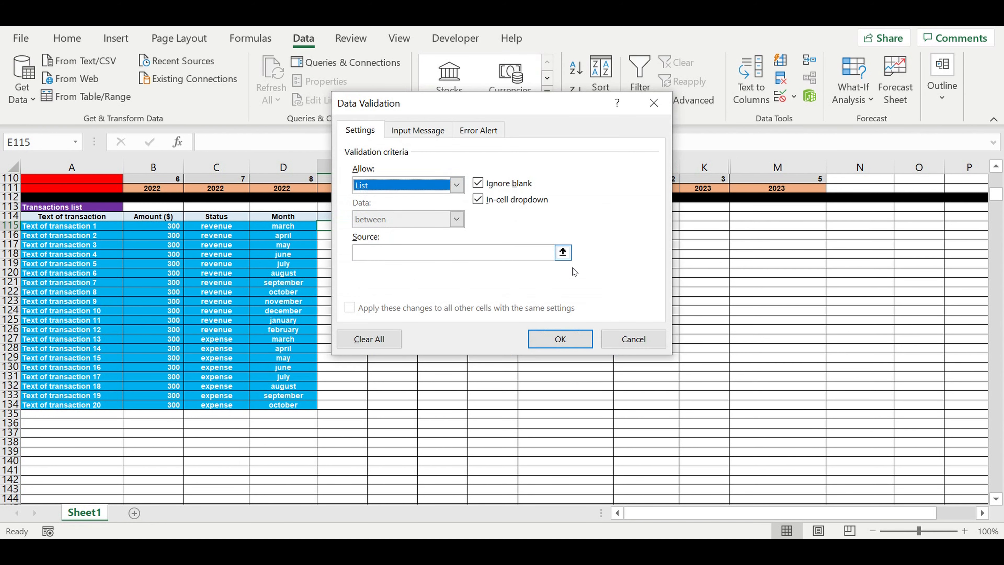
left_click(563, 251)
scroll(594, 247, "up", 1)
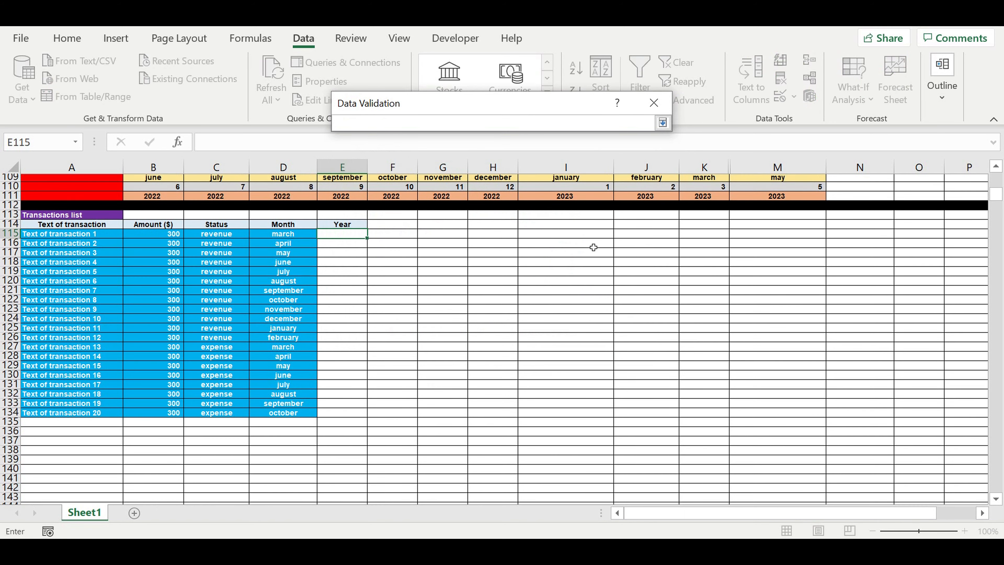
scroll(996, 190, "up", 8)
left_click_drag(996, 196, 996, 179)
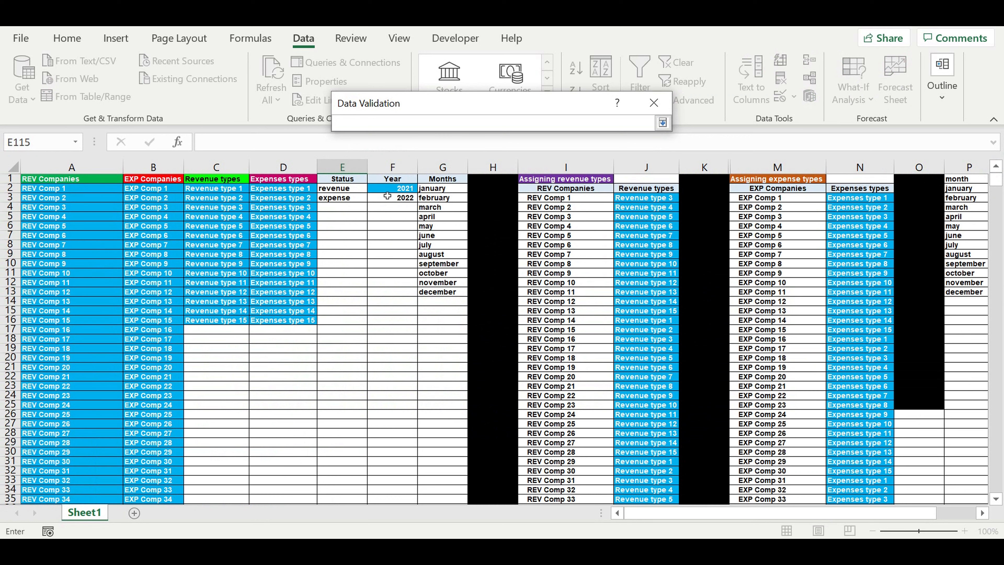
left_click_drag(385, 190, 396, 202)
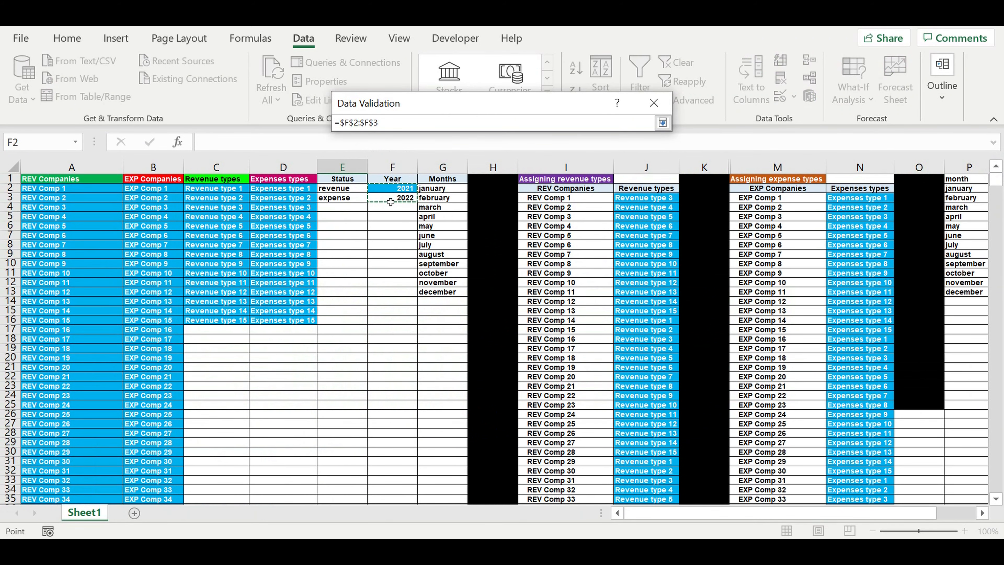
left_click(560, 339)
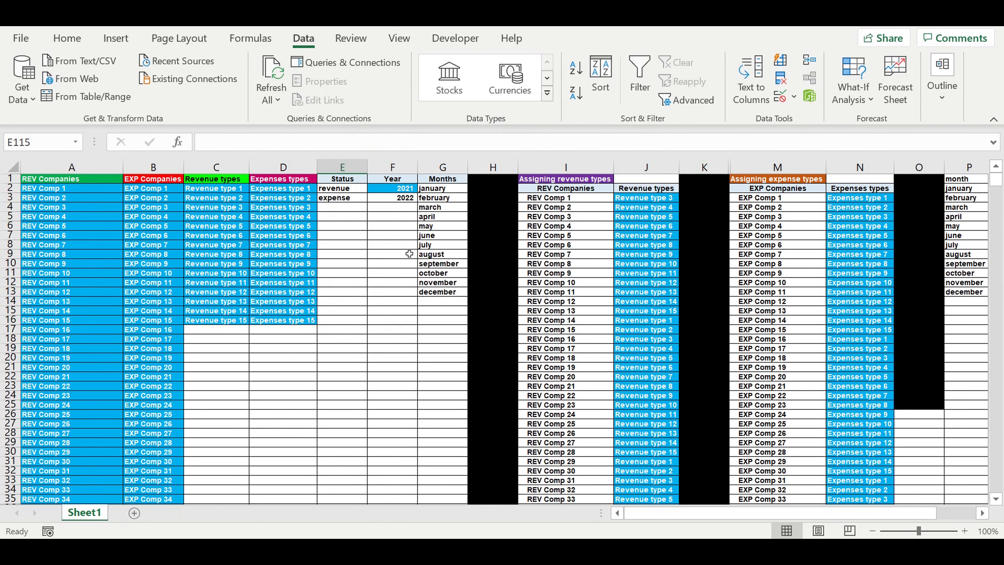
Step: Choose 2021 from the year dropdown in E115
key("Down")
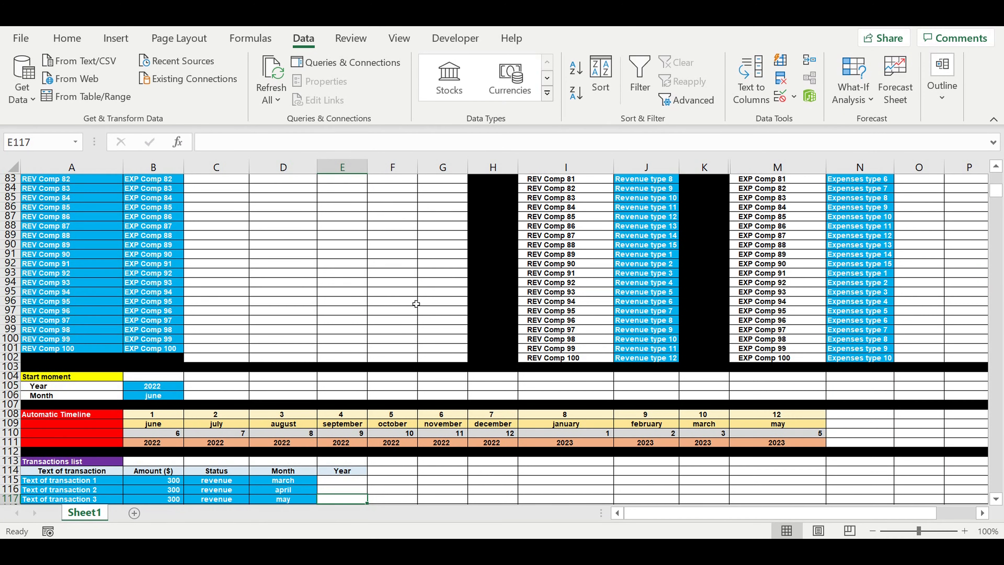
scroll(416, 303, "down", 6)
left_click(356, 313)
left_click(372, 311)
left_click(358, 321)
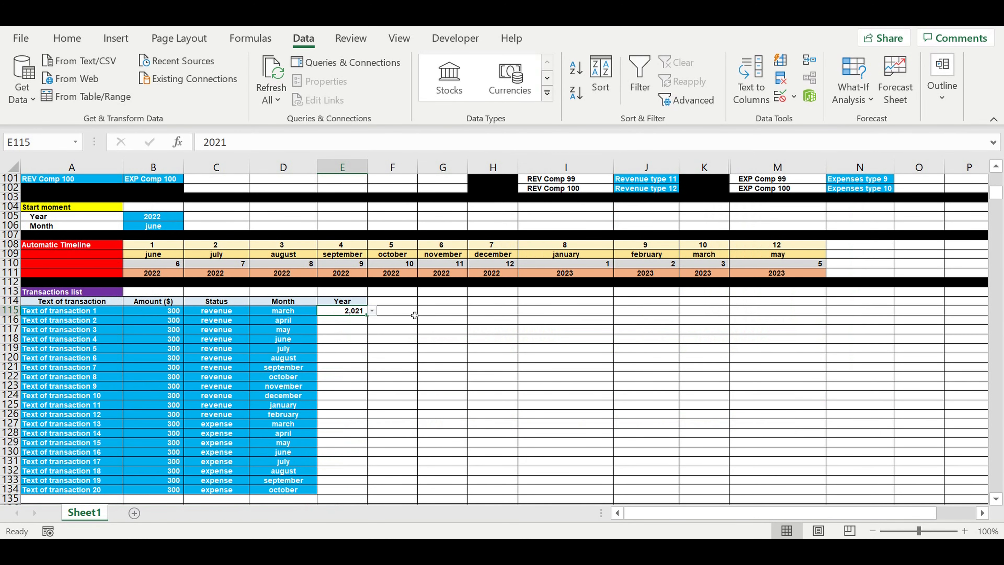
Step: Centre the year in E115 and give the cell white text on a blue fill
left_click(79, 37)
left_click(281, 94)
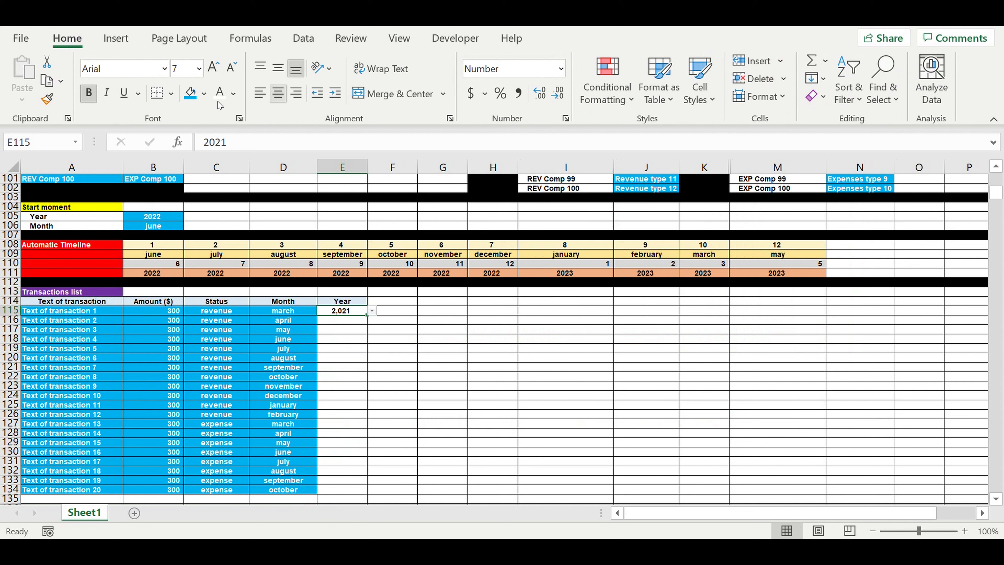
left_click(203, 94)
left_click(220, 94)
left_click(191, 93)
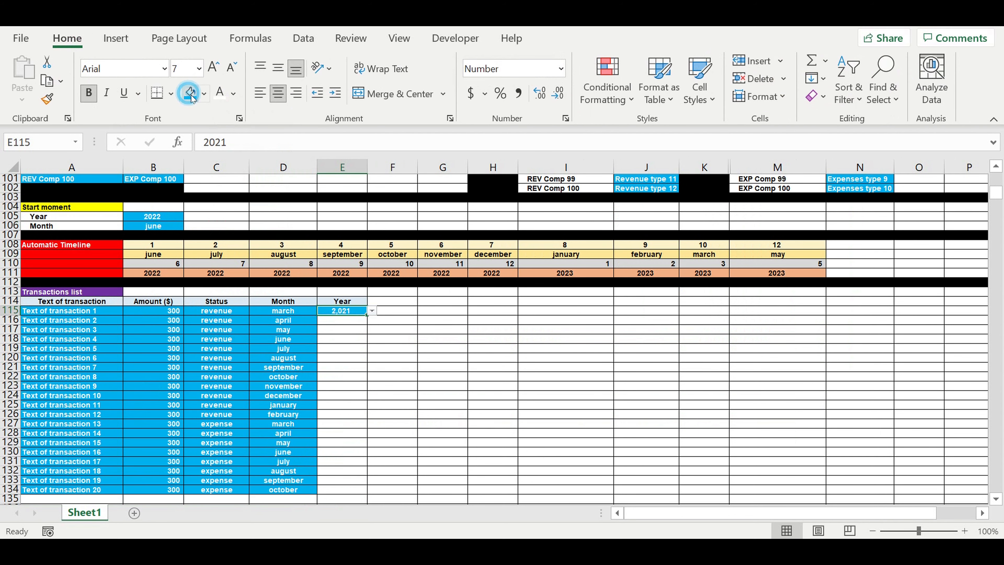
Step: Turn off the thousands separator in the number format of E115
right_click(345, 313)
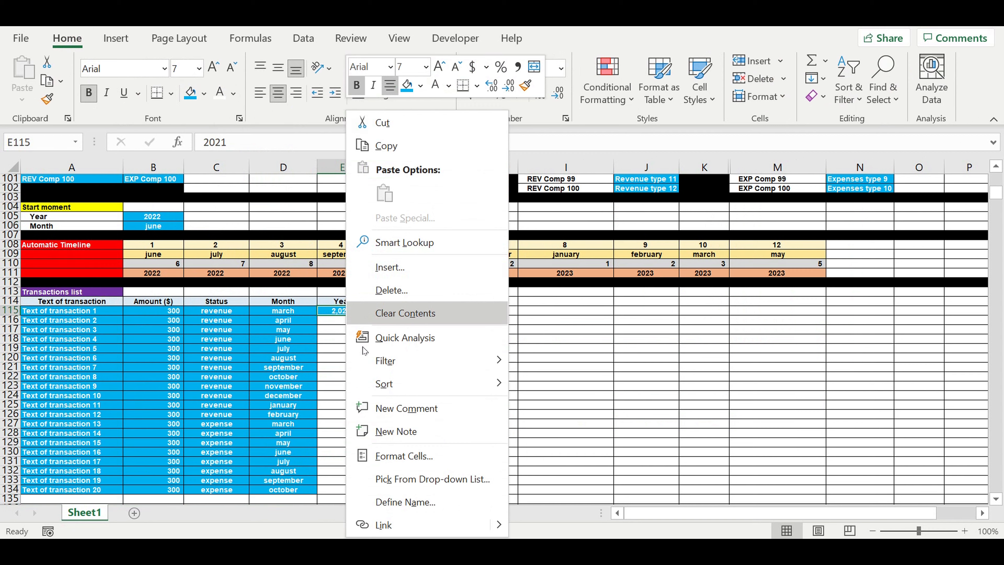
left_click(396, 456)
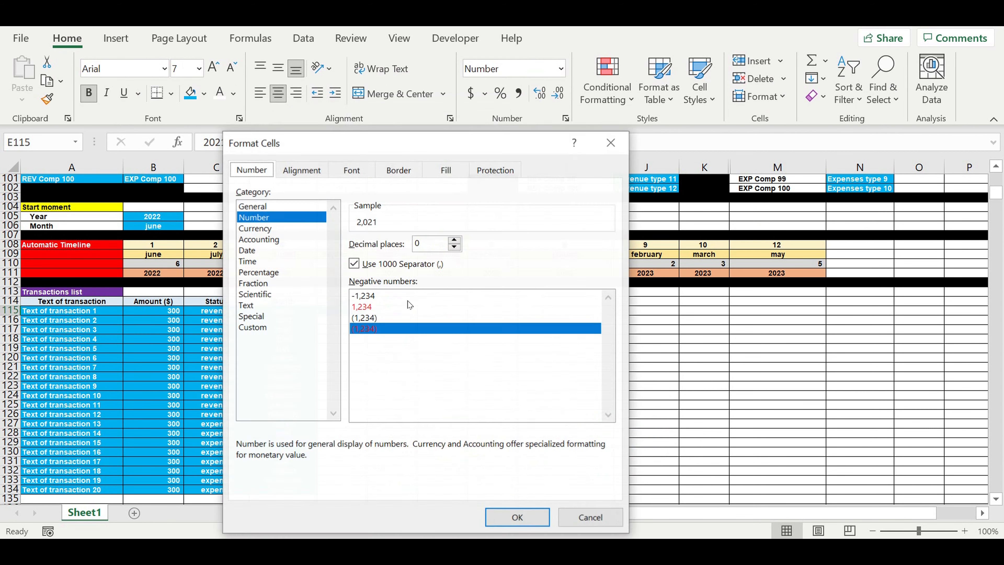
left_click(355, 263)
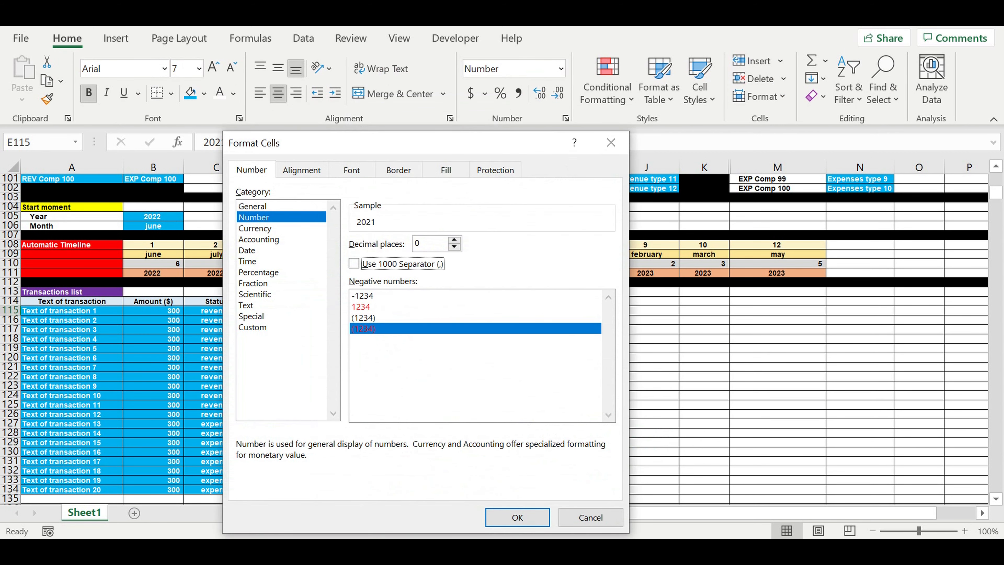
left_click(515, 518)
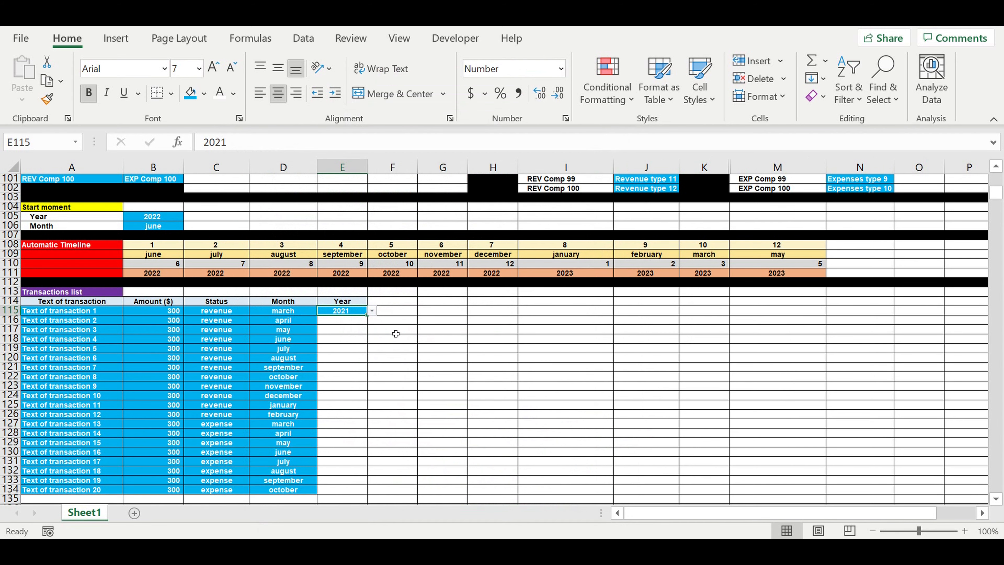
Step: Copy the year 2021 from E115 down to E134
scroll(396, 334, "down", 3)
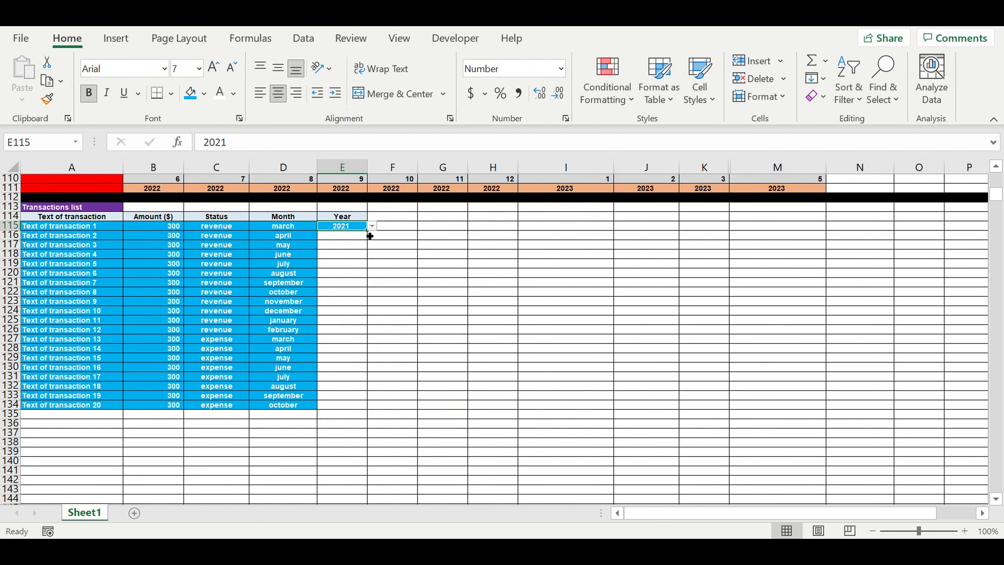
left_click_drag(370, 236, 363, 404)
left_click(415, 321)
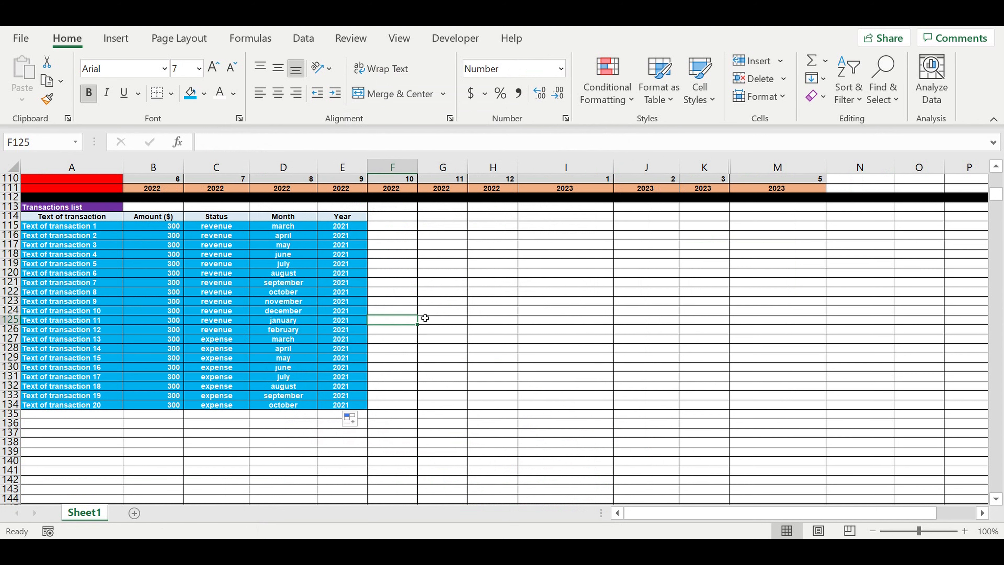
Step: Merge and centre F113:G113 above the two columns following Year
left_click(347, 216)
left_click(407, 217)
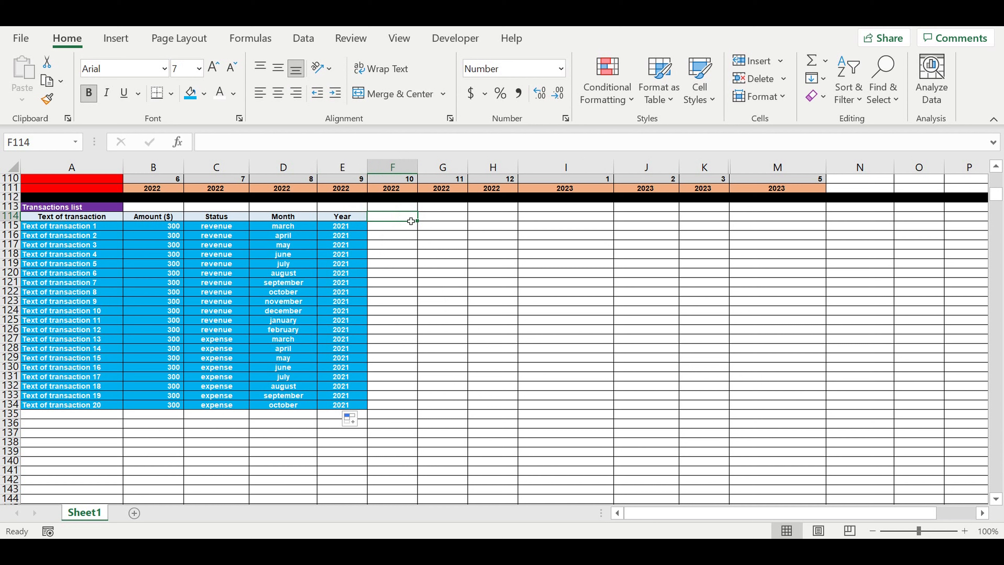
left_click_drag(393, 206, 443, 208)
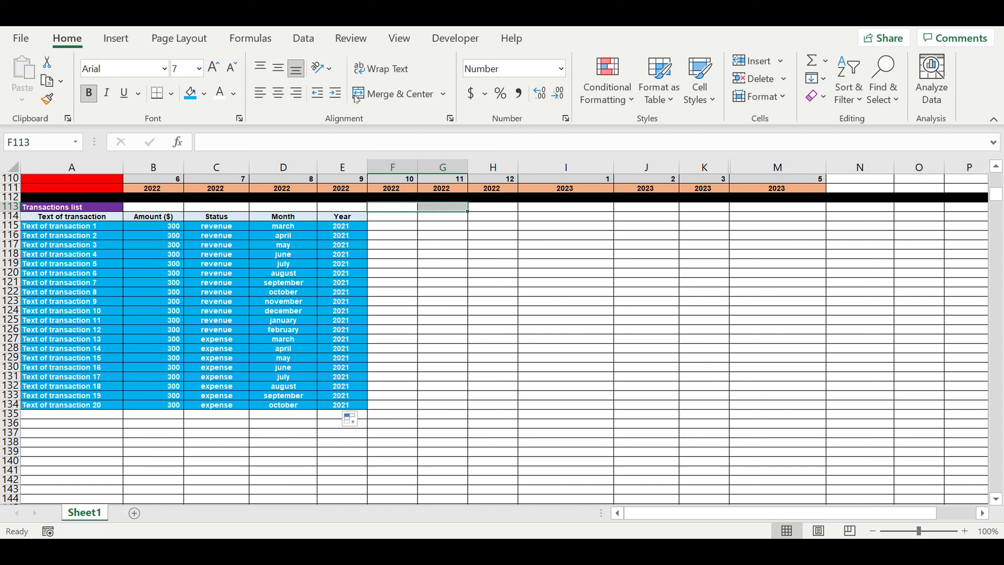
left_click(368, 94)
left_click(465, 275)
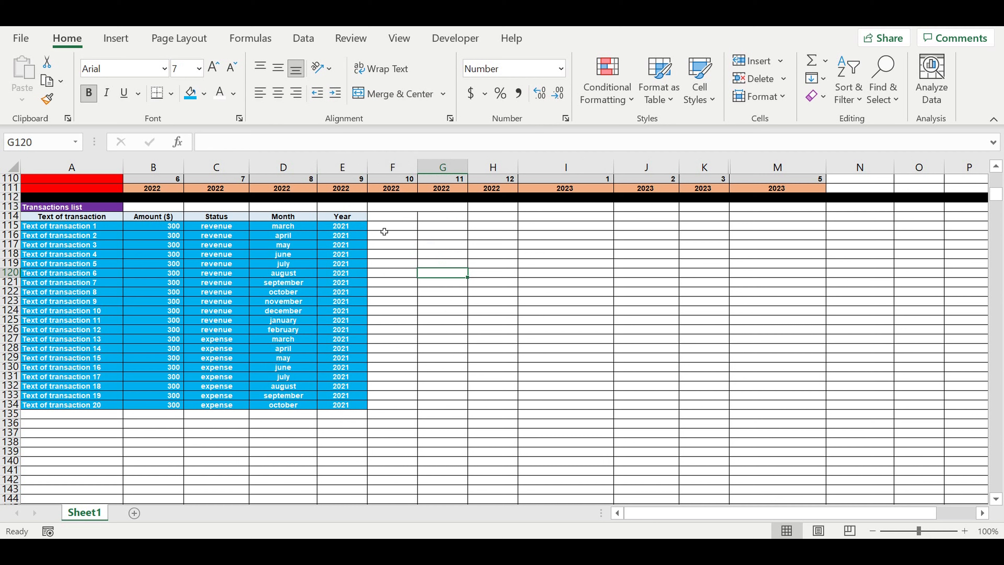
Step: Enter the header "REV Comp" in F114
left_click(388, 217)
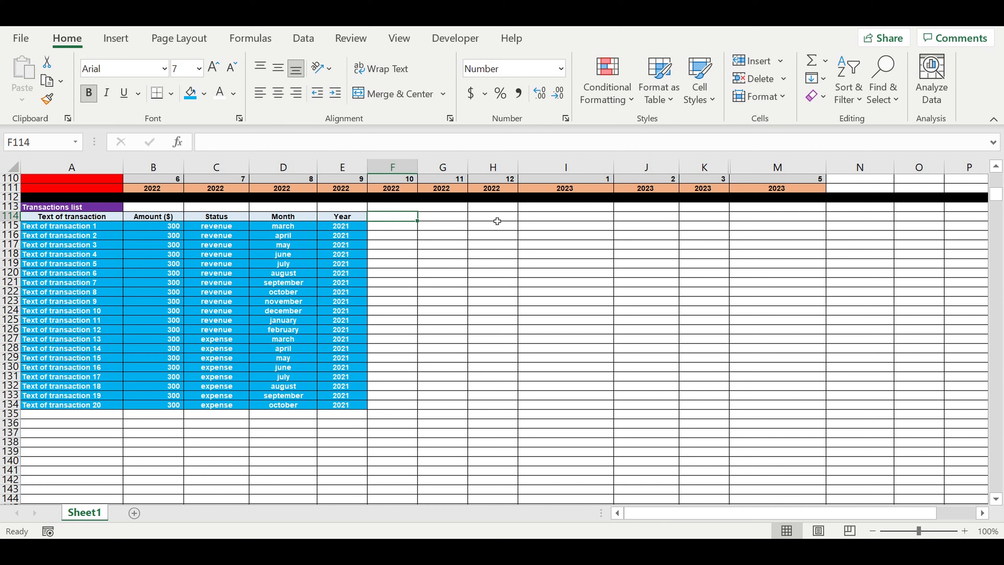
type("REV C")
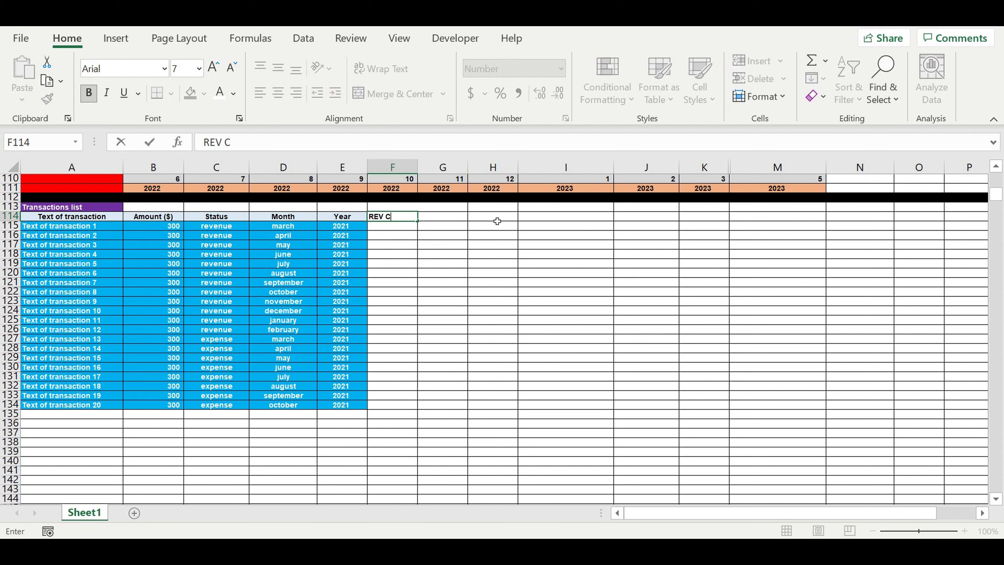
type("omp")
left_click(457, 255)
left_click(438, 219)
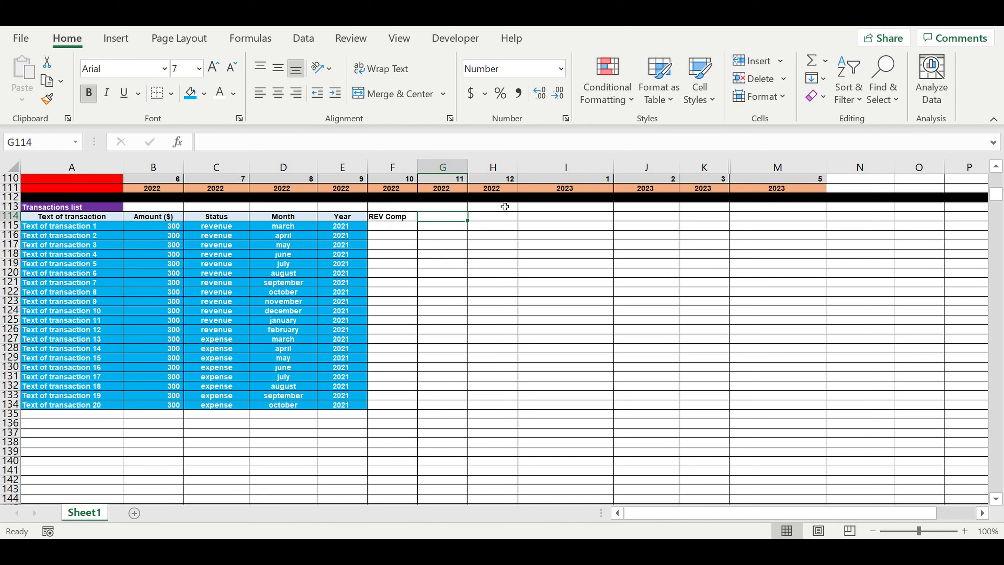
Step: Enter the heading "Revenus" in the merged cell F113:G113
left_click(401, 208)
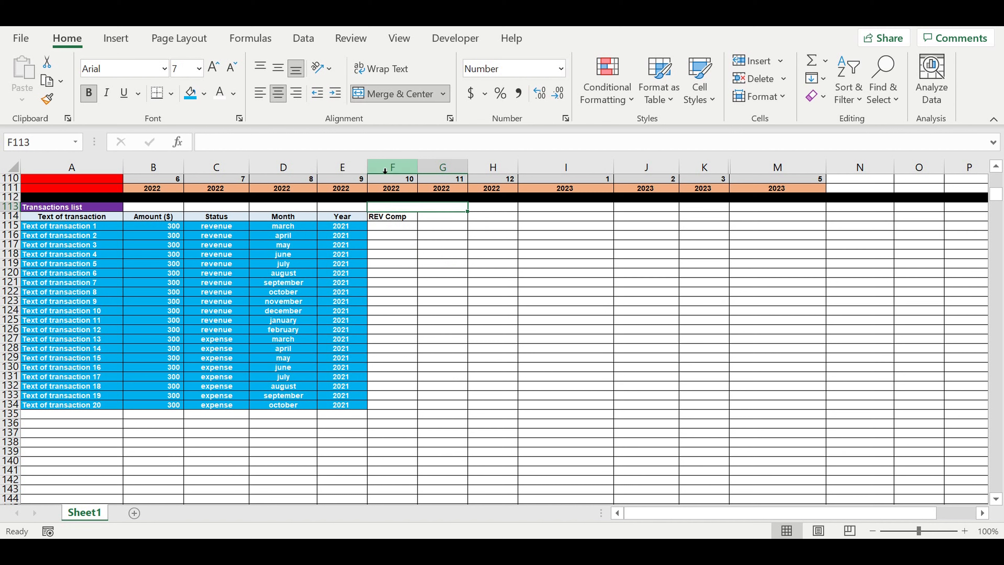
type("Revenus")
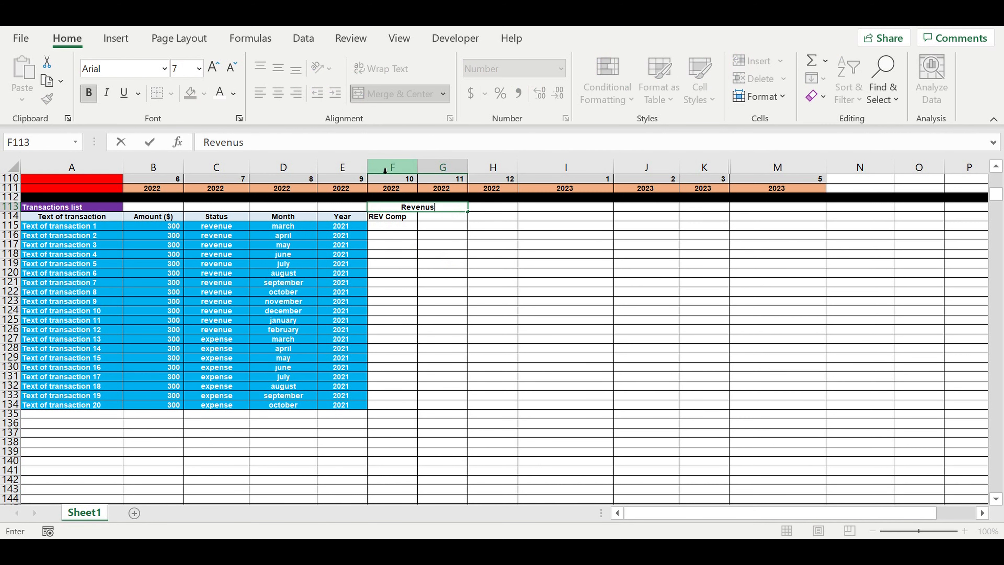
left_click(473, 260)
Step: Merge and centre H113:I113 and enter the heading "Expenses" in it
left_click(429, 207)
left_click(496, 209)
left_click_drag(495, 209, 561, 208)
left_click(395, 93)
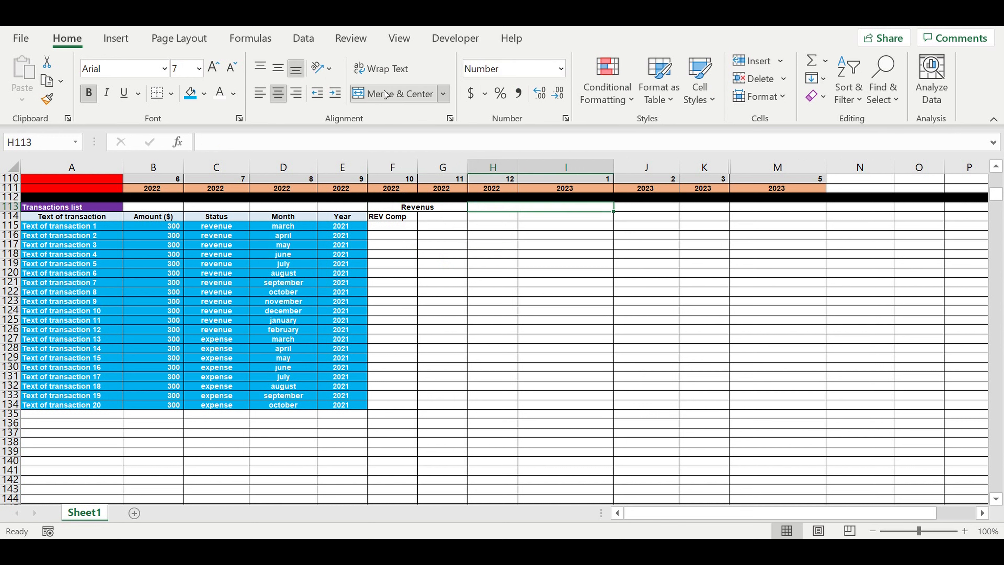
type("Expenses")
key("Return")
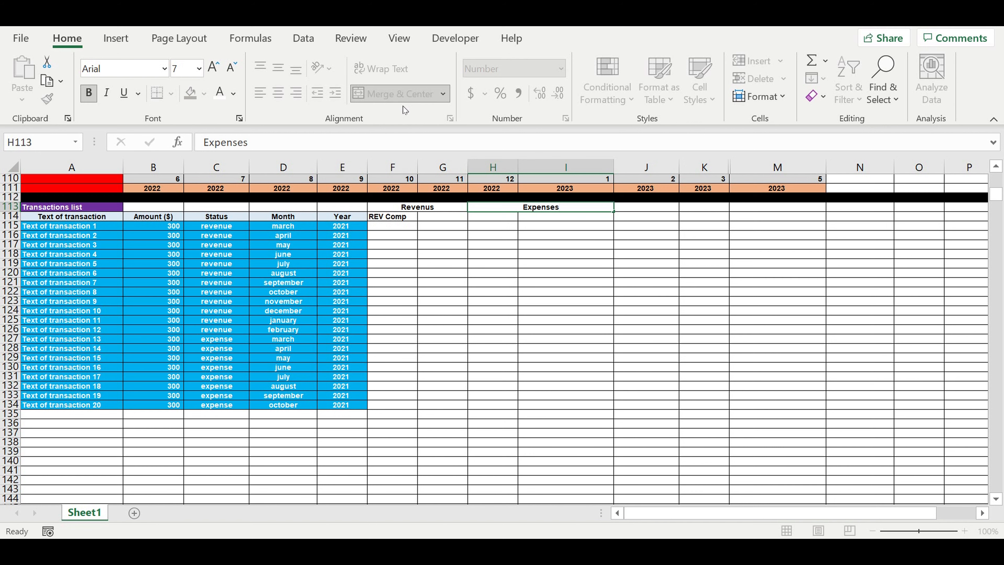
Step: Correct the spelling of the merged heading in F113 to "Revenues"
left_click(406, 209)
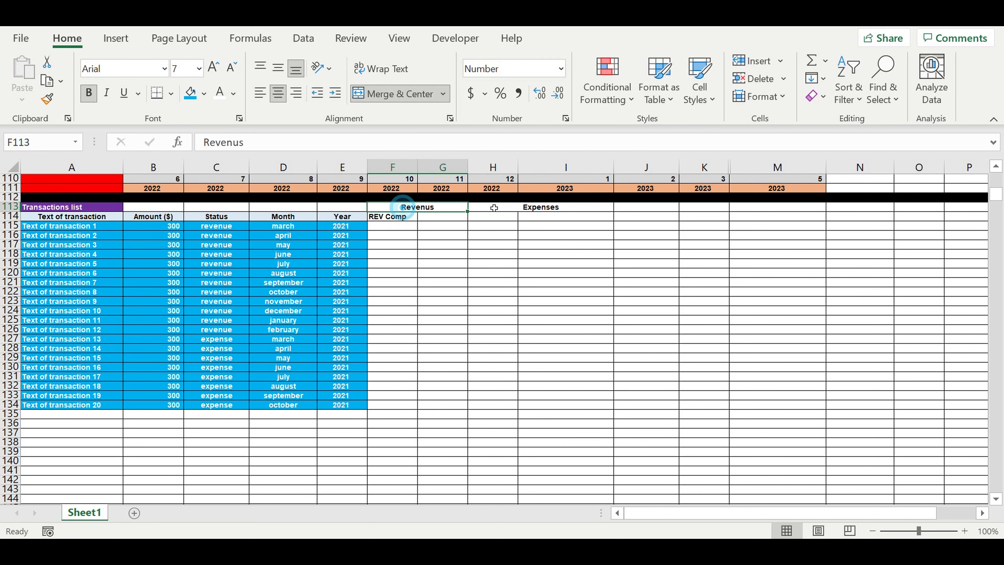
left_click(242, 143)
type("e")
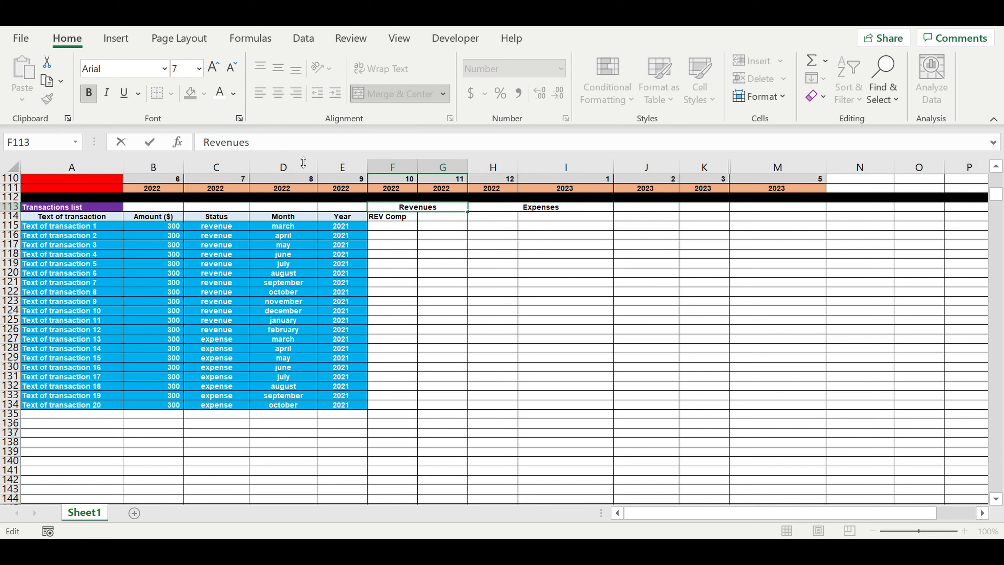
key("Return")
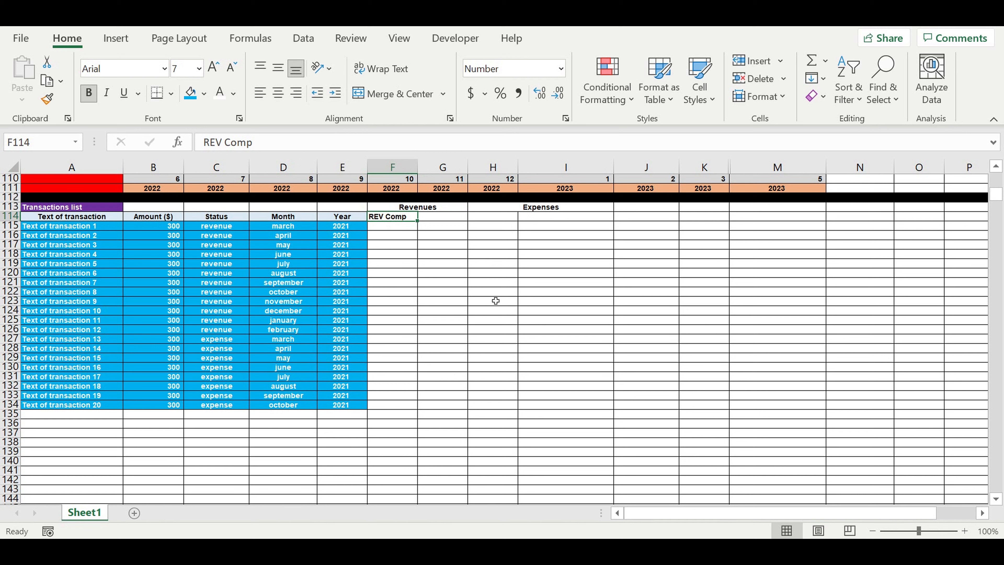
Step: Enter the header "EXP Comp" in H114 beneath the Expenses heading
left_click(495, 301)
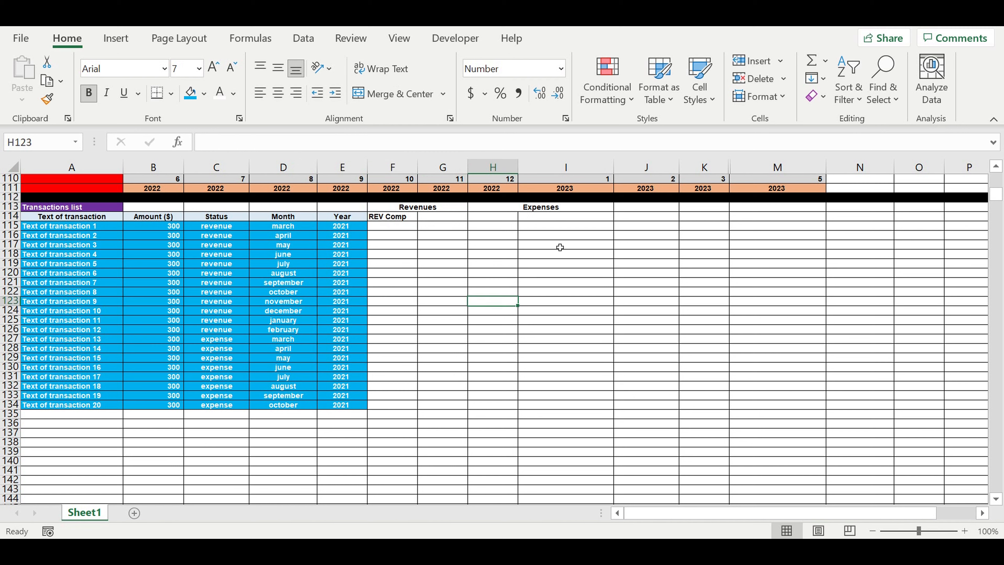
left_click(494, 237)
left_click(491, 219)
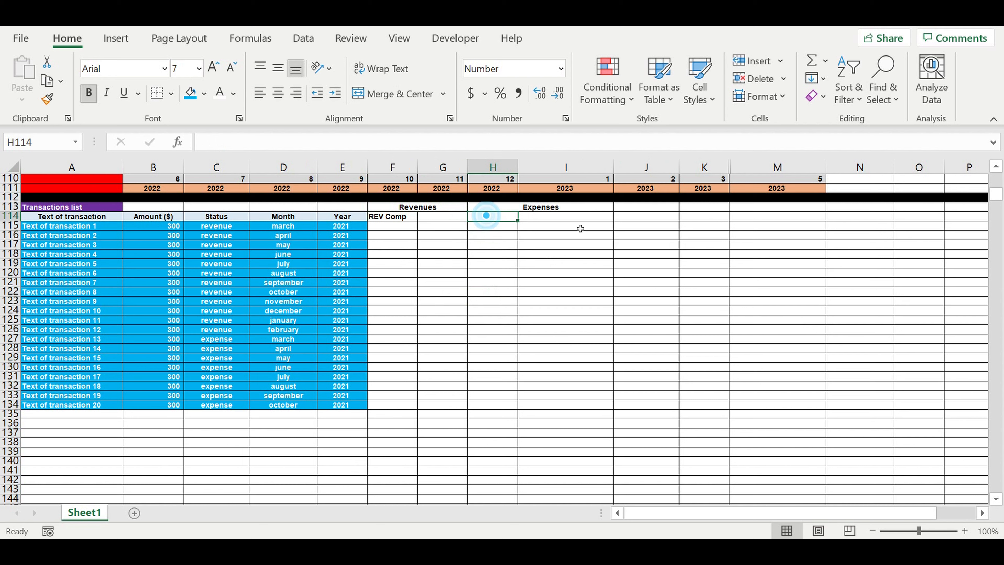
type("EXP")
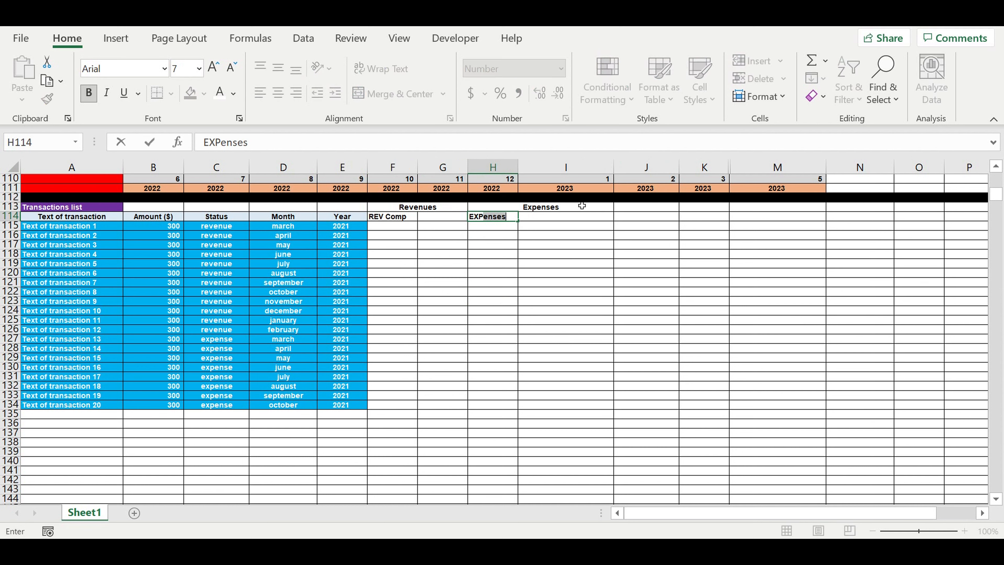
type(" Co")
left_click(484, 272)
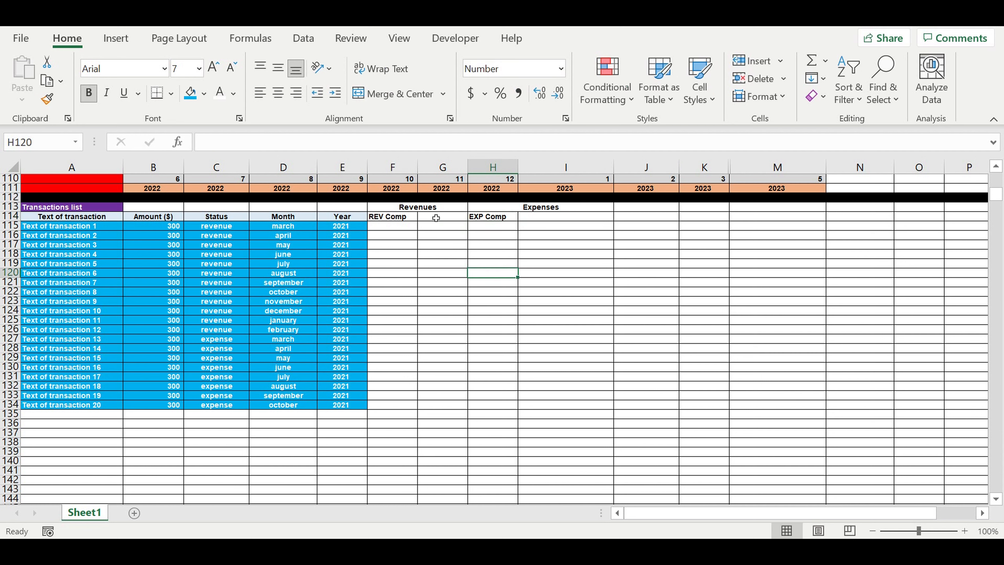
Step: Enter the headers "REV Type" in G114 and "EXP Type" in I114
left_click(442, 216)
type("REV Typ")
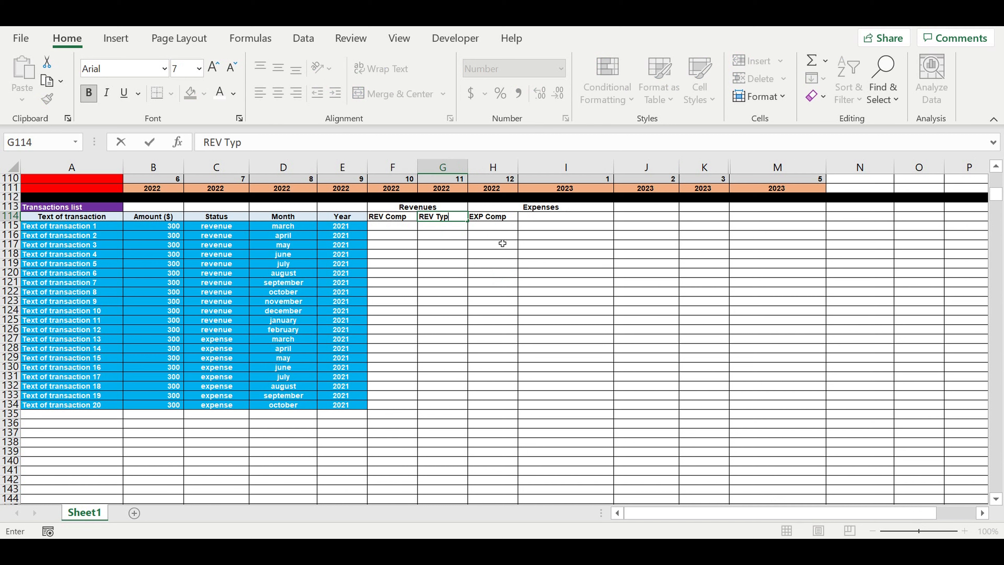
left_click(501, 248)
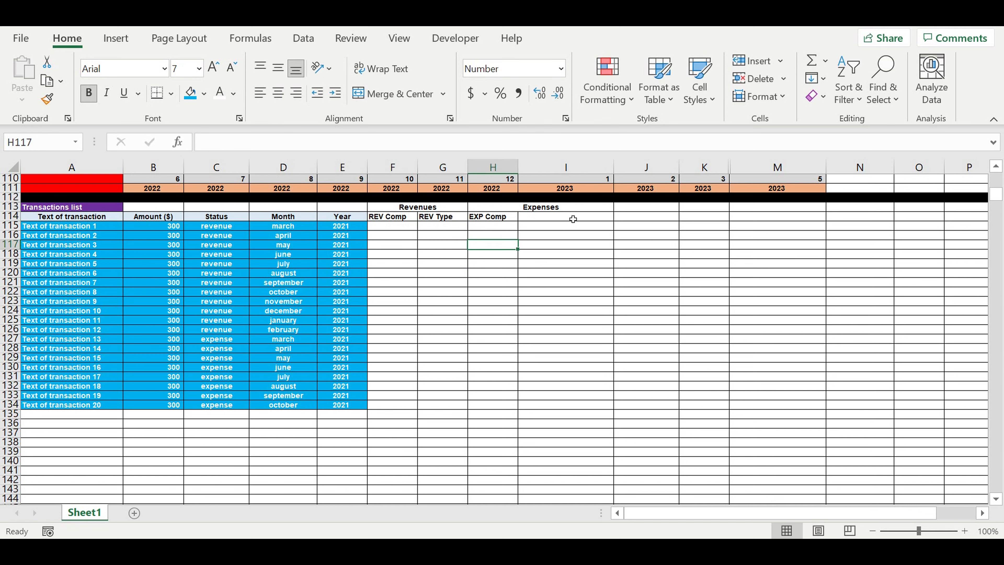
left_click(570, 219)
type("EXP")
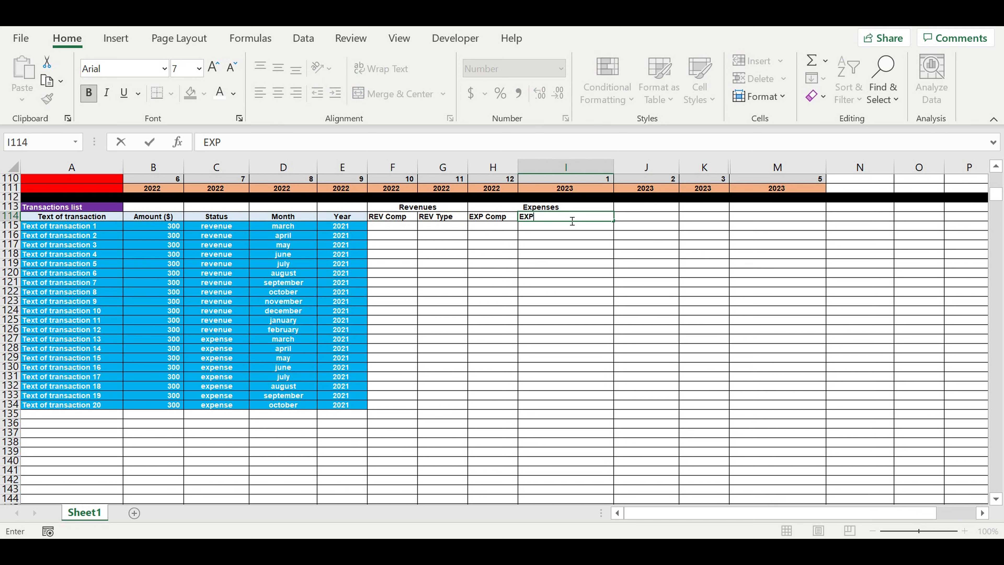
type(" Type")
key("Return")
Step: Fill the merged Revenues heading with bright green and the Expenses heading with red, using white text for Expenses
left_click(418, 207)
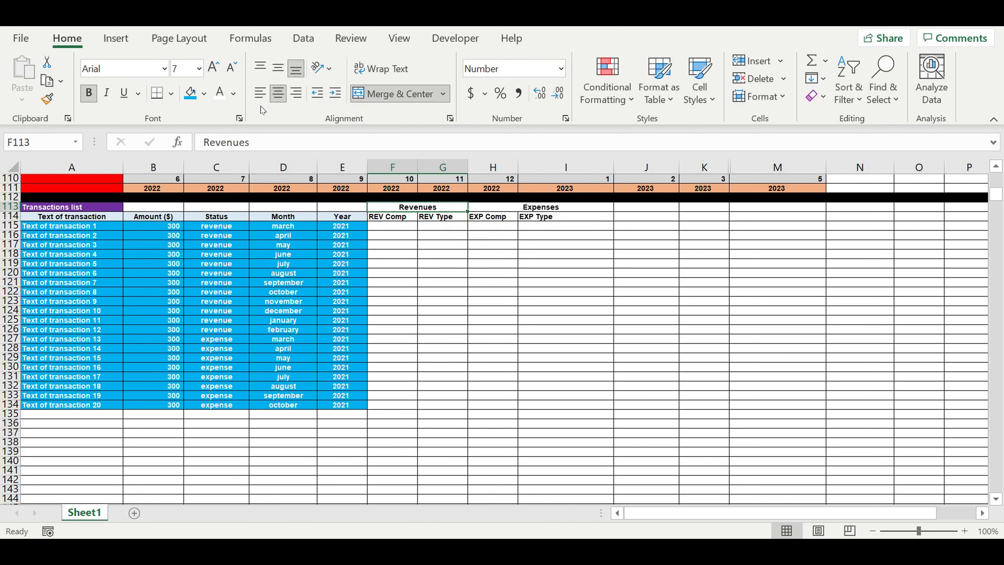
left_click(204, 94)
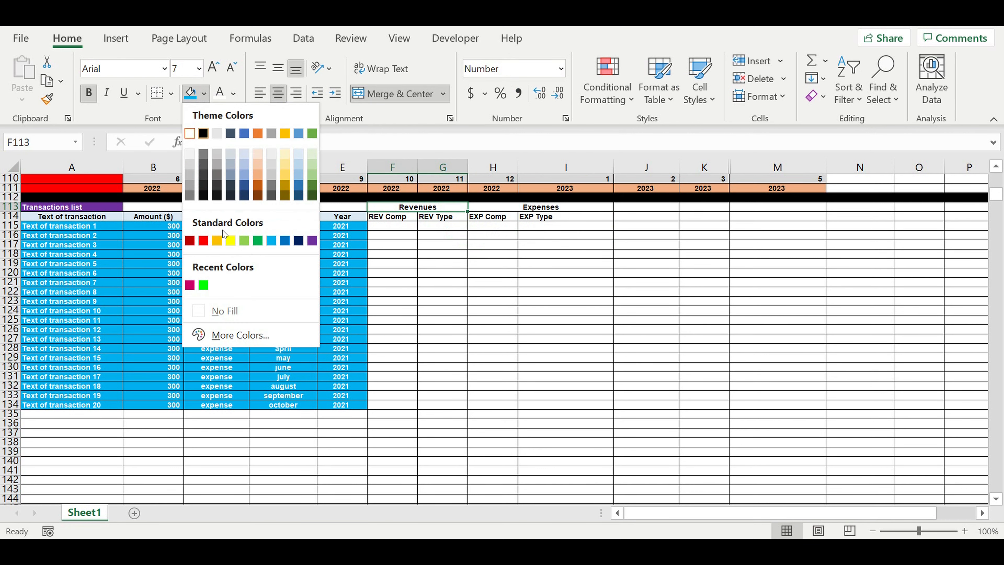
left_click(204, 284)
left_click(534, 207)
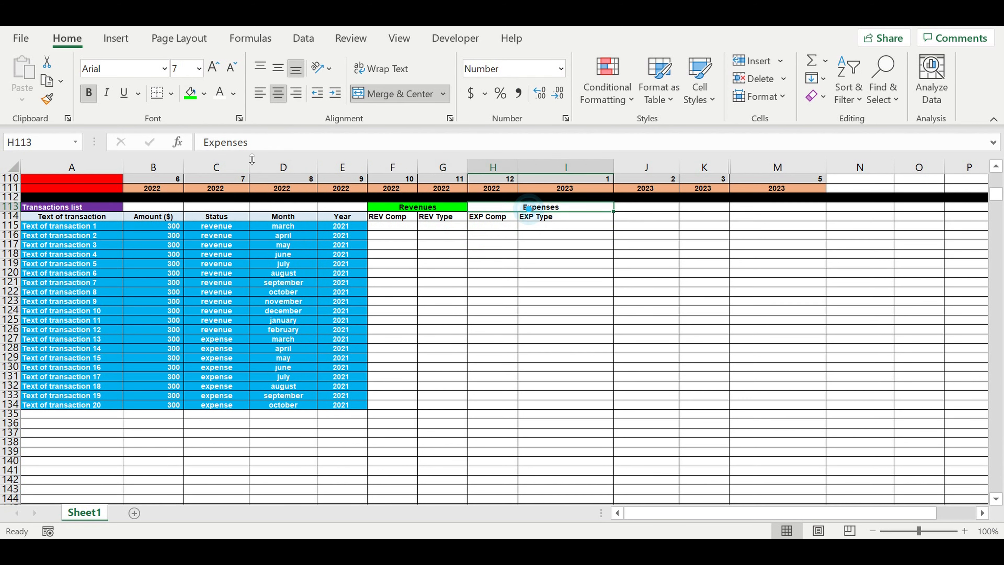
left_click(204, 94)
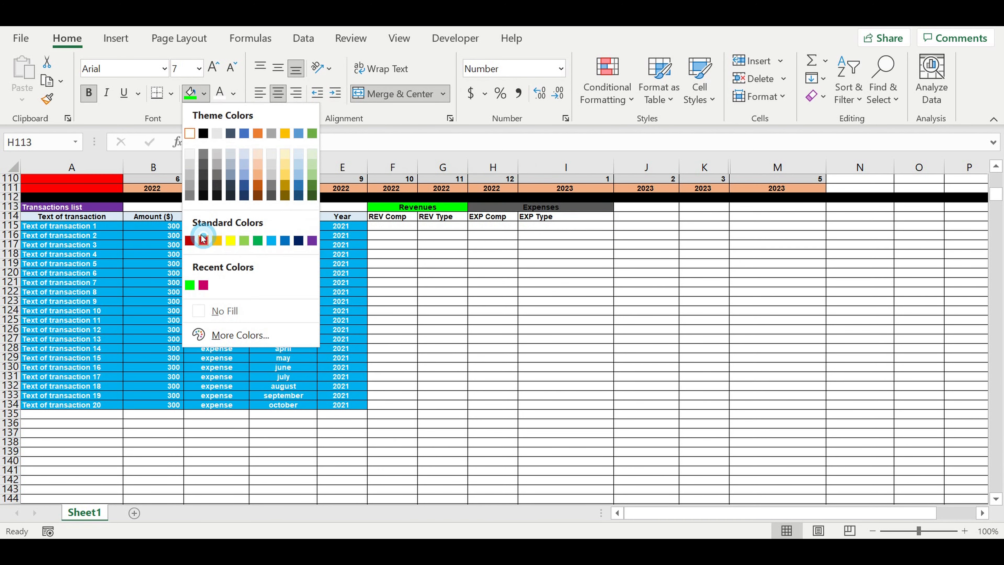
left_click(206, 240)
left_click(221, 98)
Step: Centre the headers in F114:I114 and fill them with the palest blue theme colour
left_click_drag(393, 216, 575, 217)
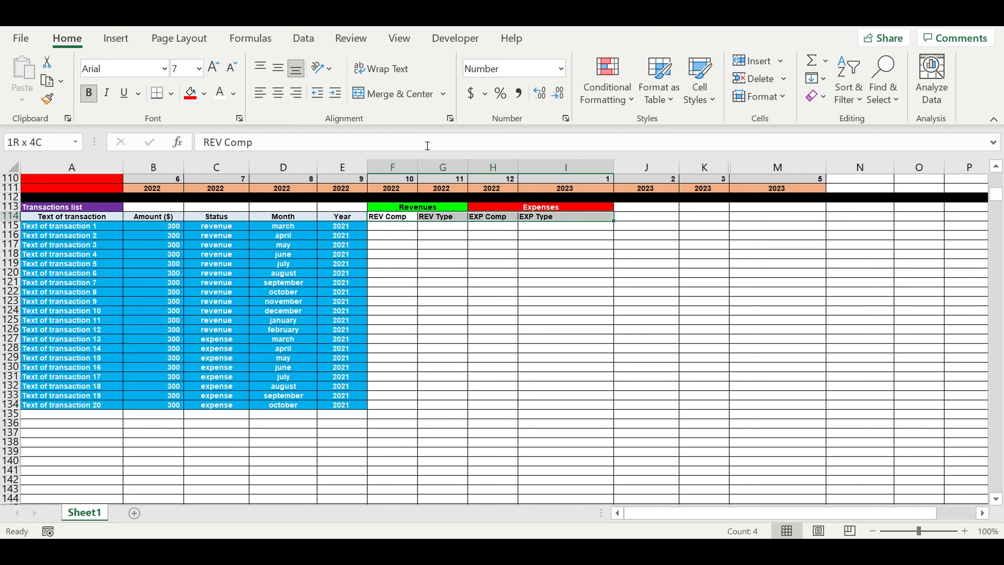
left_click(278, 92)
left_click(204, 94)
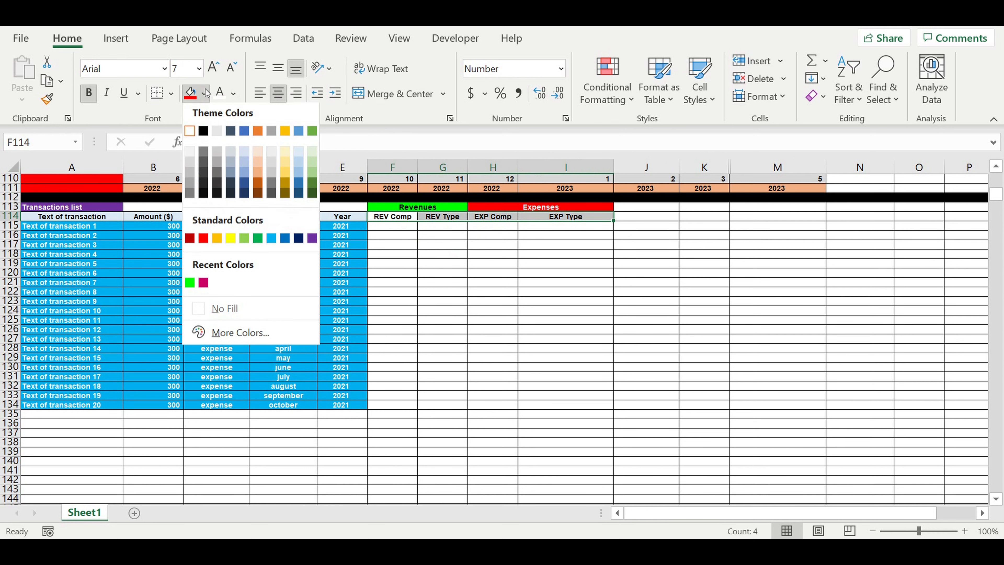
left_click(296, 154)
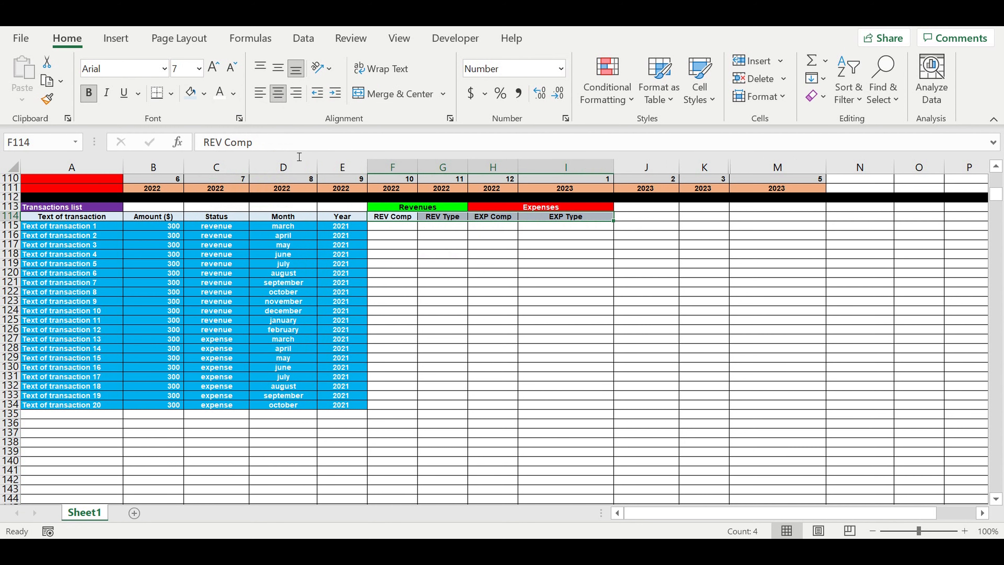
left_click(492, 291)
left_click(393, 226)
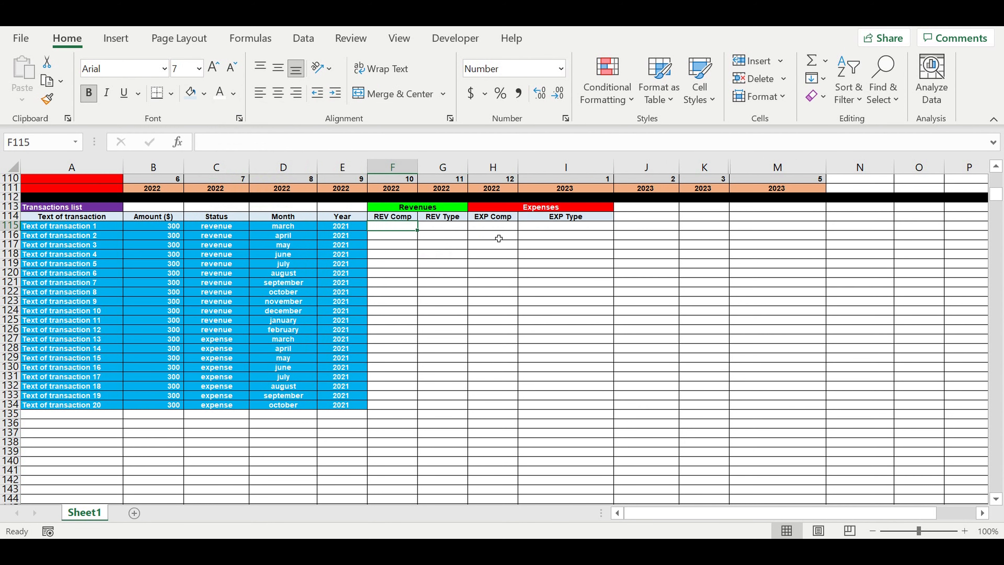
left_click(512, 245)
left_click(392, 229)
left_click(212, 228)
Step: Start a data validation rule for F115 that allows values from a List
left_click(394, 226)
left_click(302, 38)
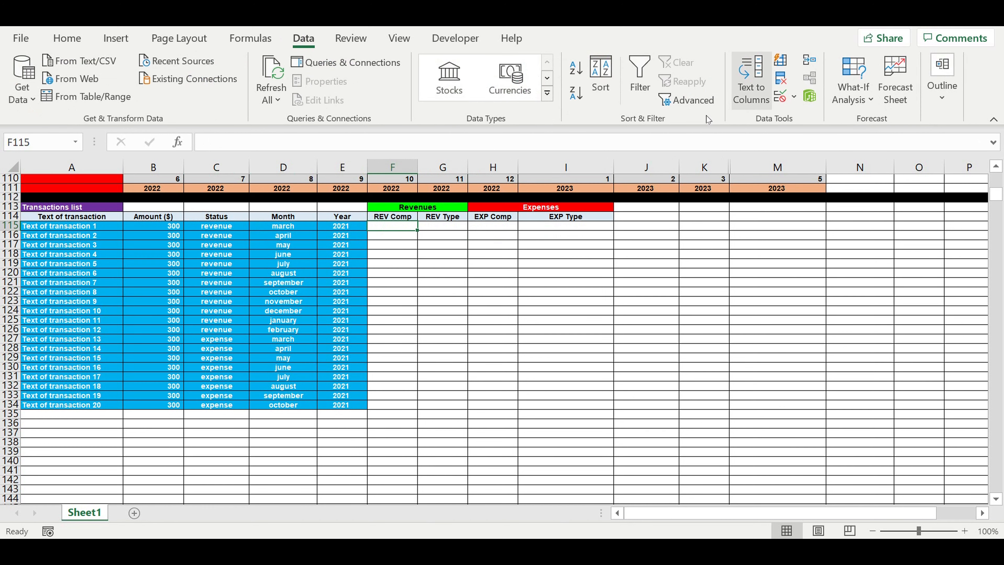
left_click(794, 96)
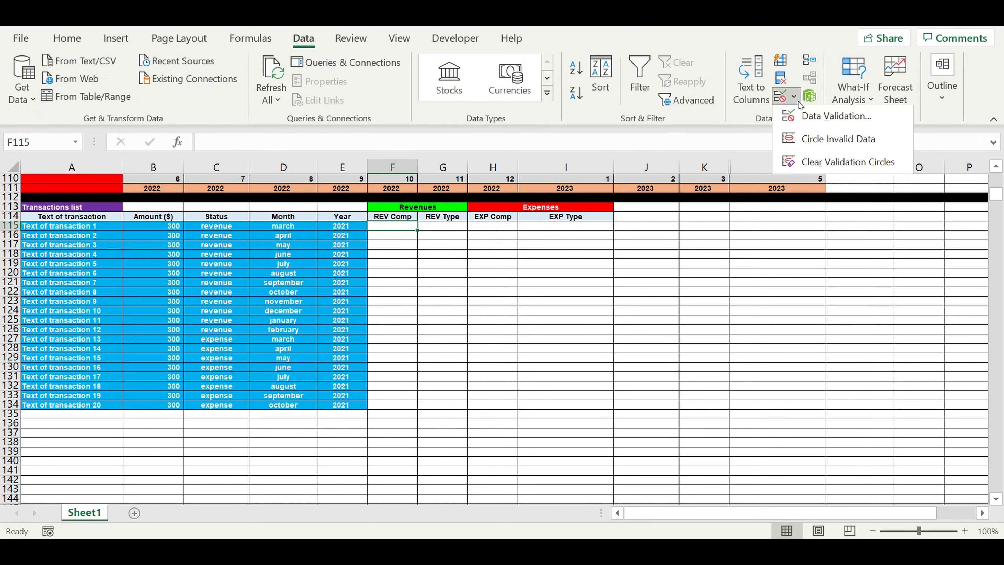
left_click(798, 118)
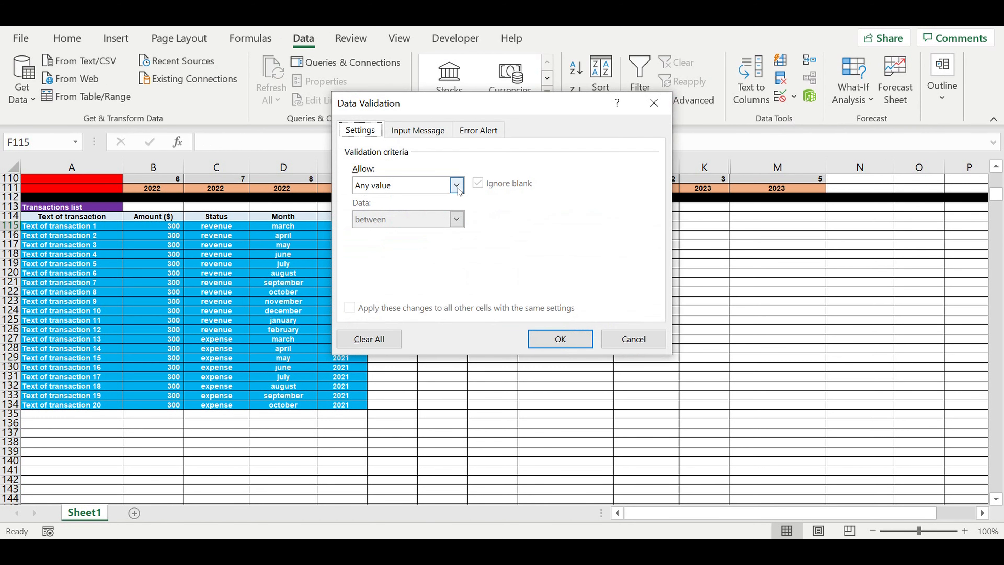
left_click(457, 185)
left_click(386, 231)
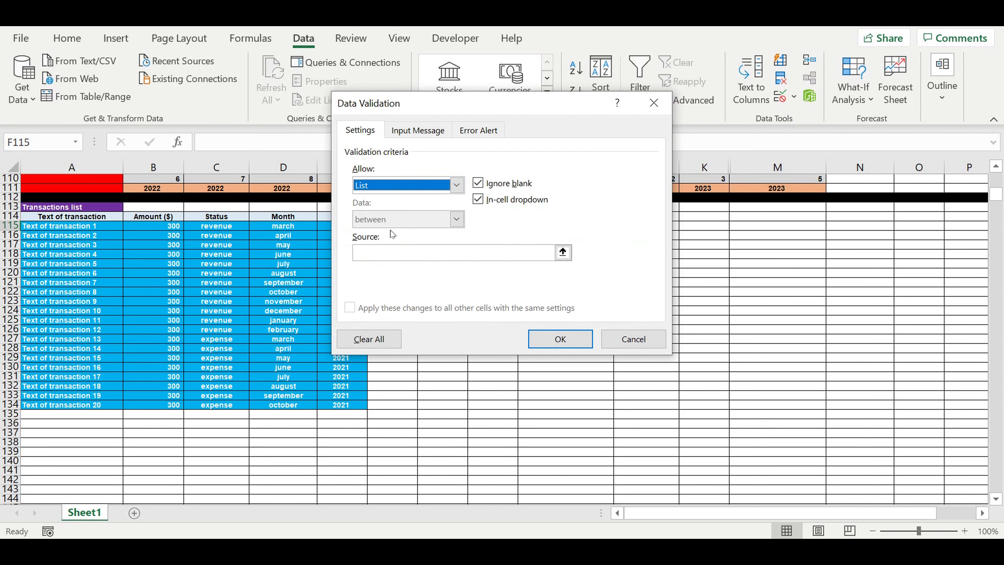
Step: Set the validation source for F115 to the revenue companies in =$A$2:$A$101 and apply the rule
left_click(563, 253)
scroll(628, 245, "up", 12)
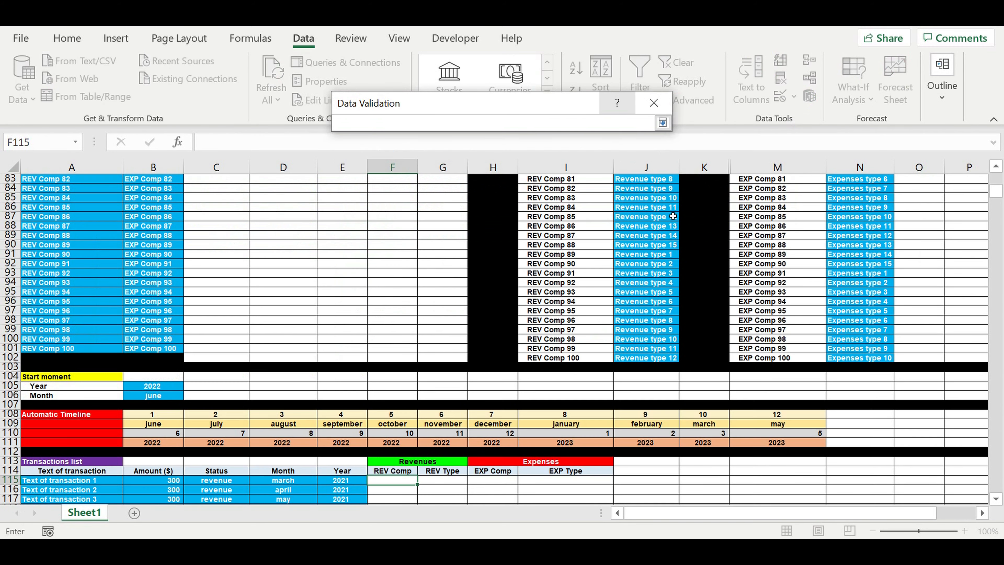
scroll(673, 213, "up", 20)
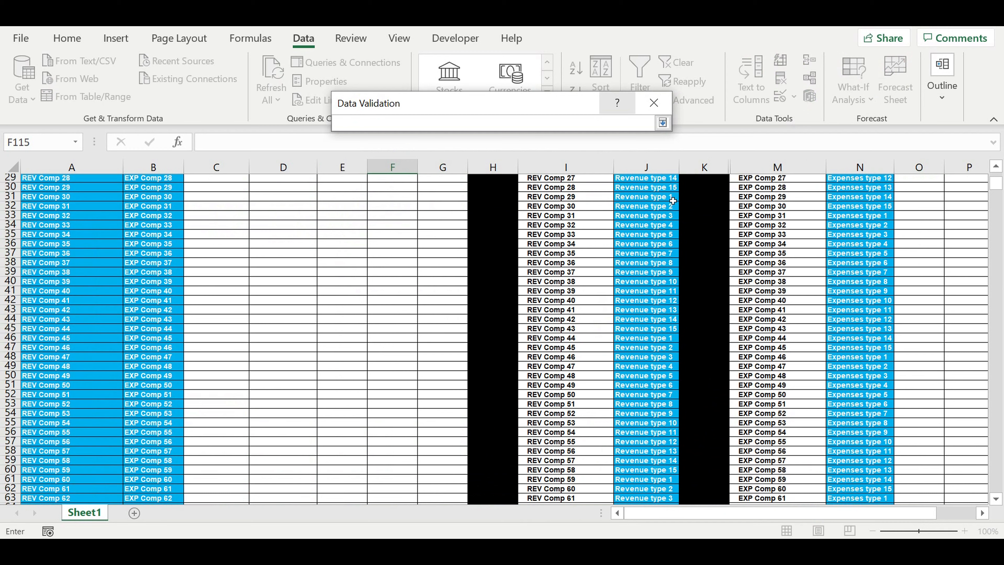
scroll(673, 201, "up", 1)
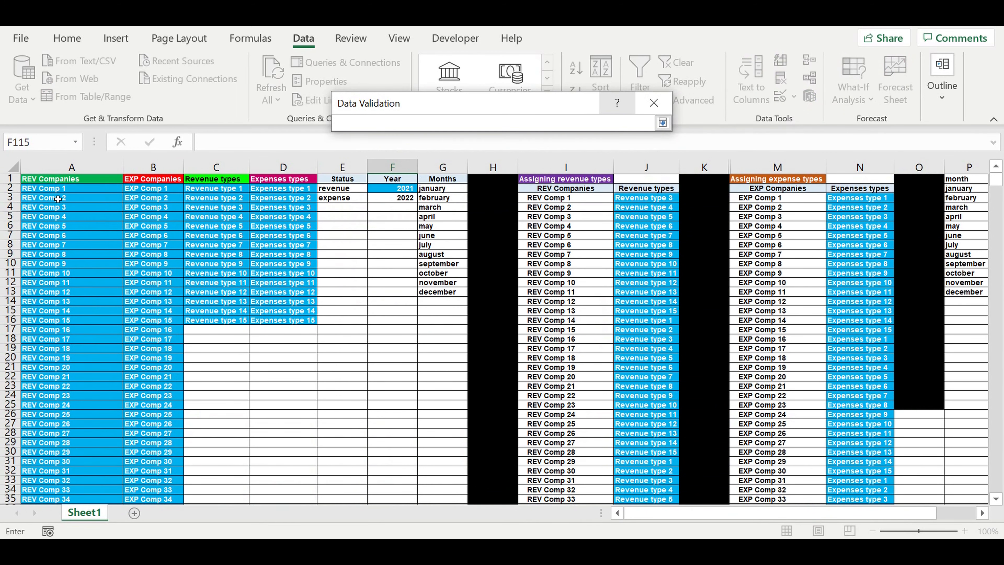
left_click_drag(45, 189, 69, 481)
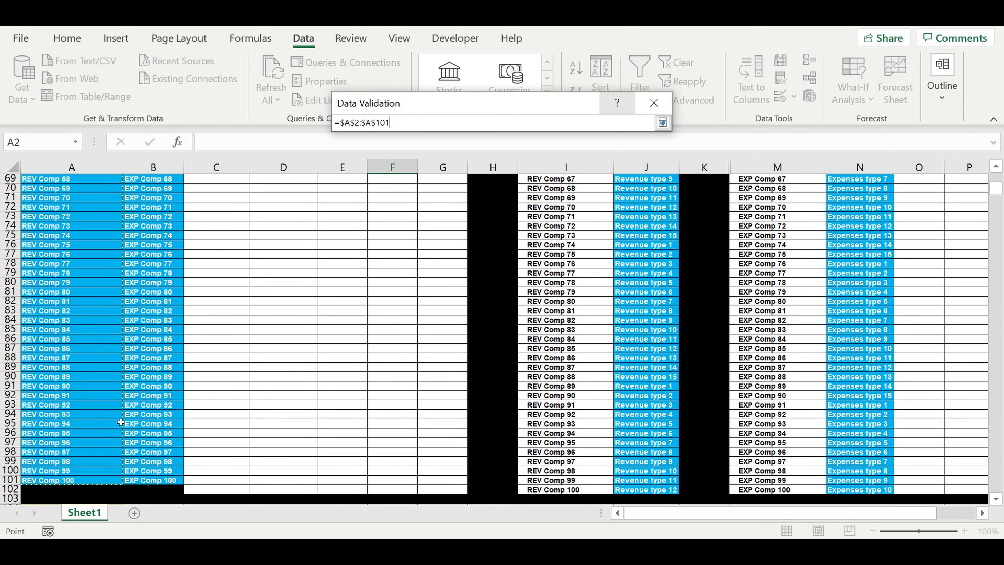
key("Return")
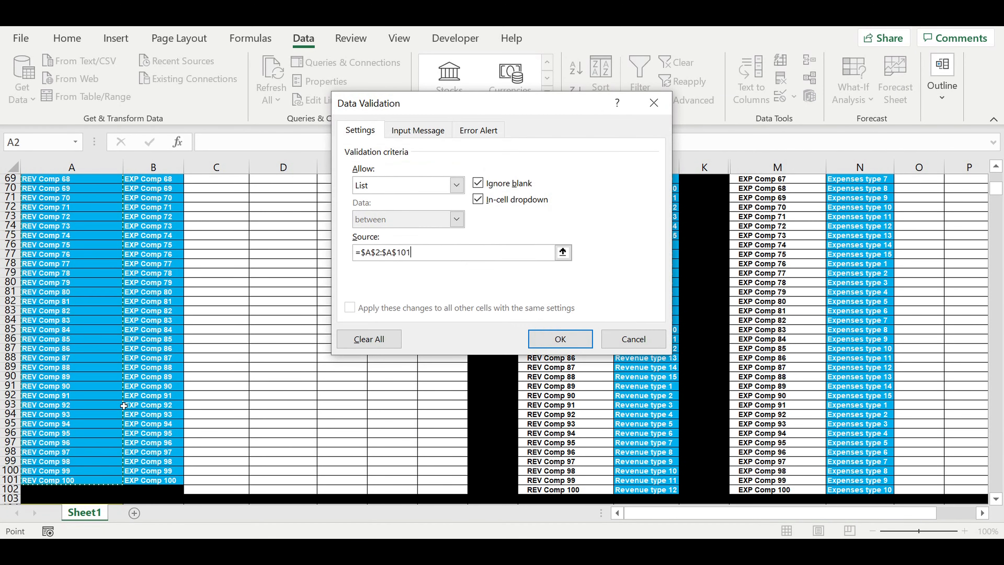
key("Return")
Step: Choose REV Comp 2 from the dropdown list in F115
scroll(176, 399, "down", 4)
scroll(380, 372, "down", 4)
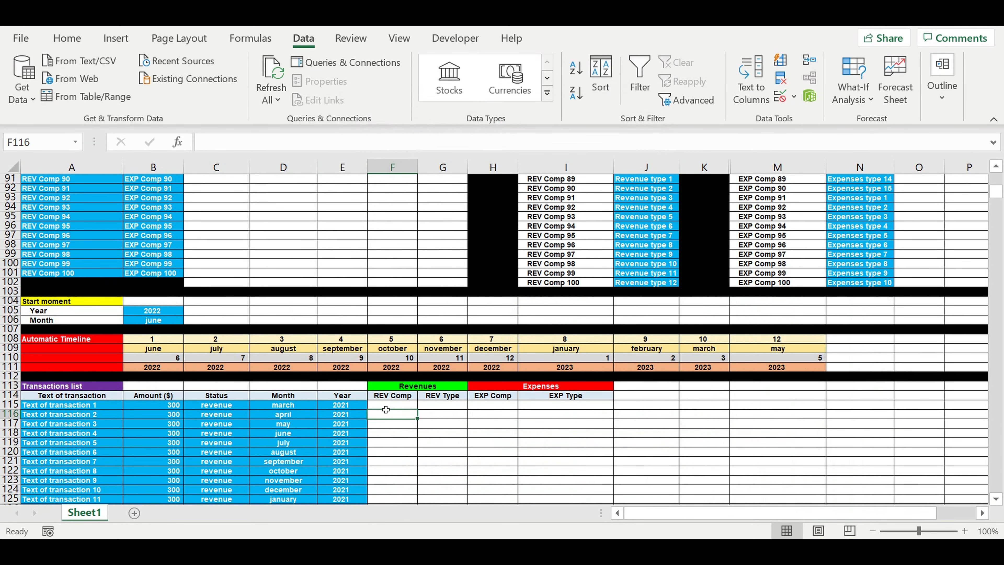
left_click(386, 408)
left_click(422, 404)
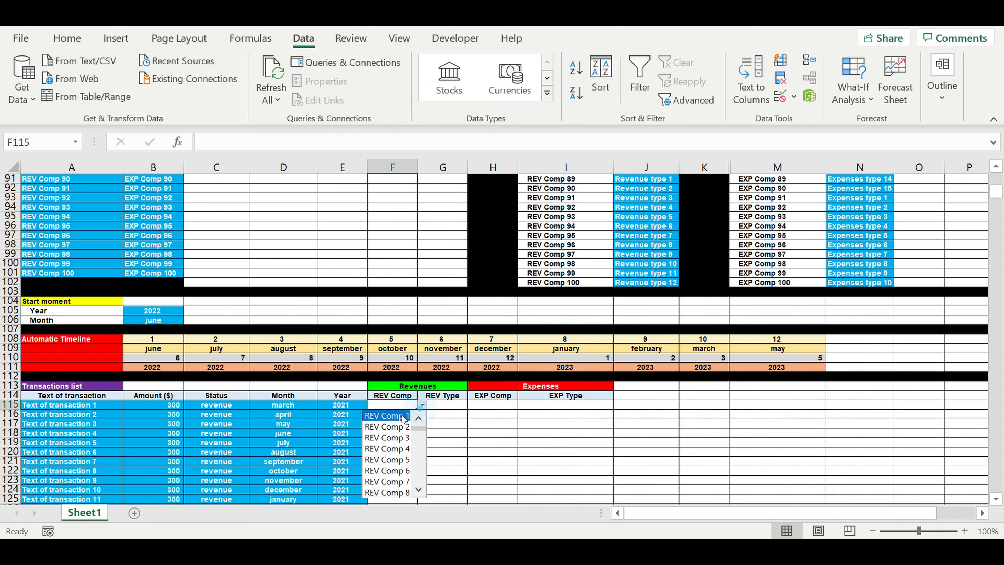
left_click(397, 423)
left_click(396, 423)
left_click(405, 408)
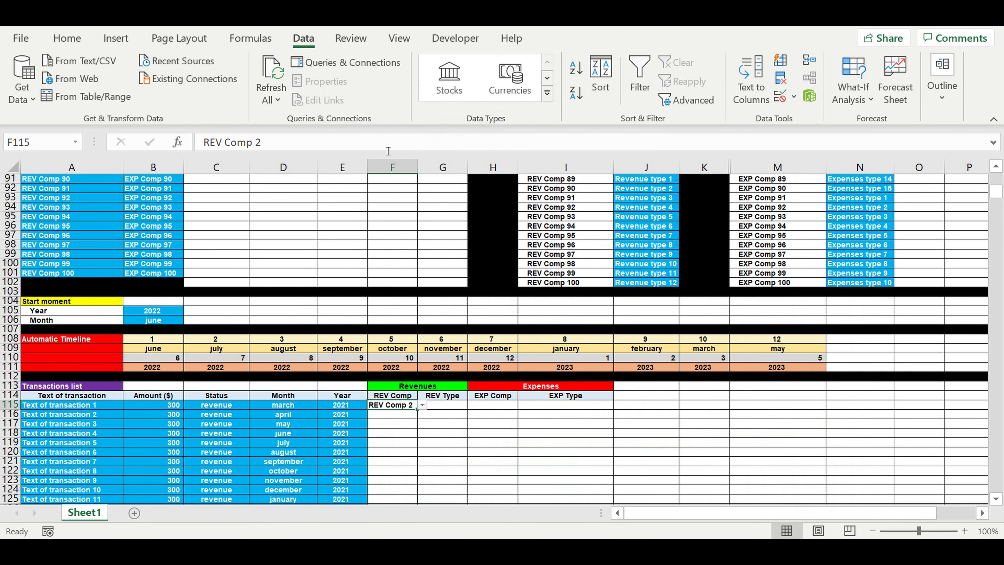
Step: Narrow column F slightly and format F115 with a light blue fill and white text
left_click_drag(422, 176, 418, 176)
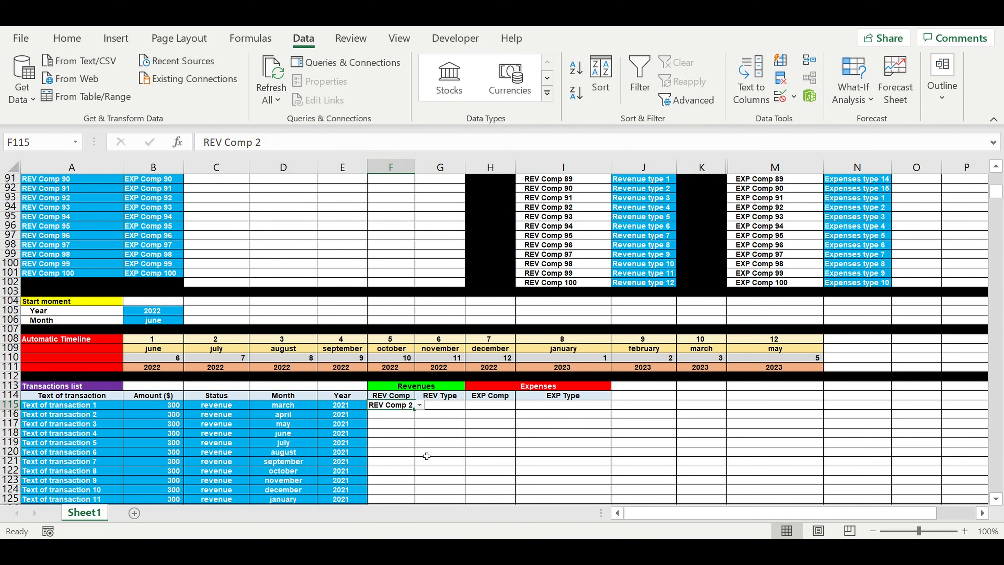
left_click(396, 408)
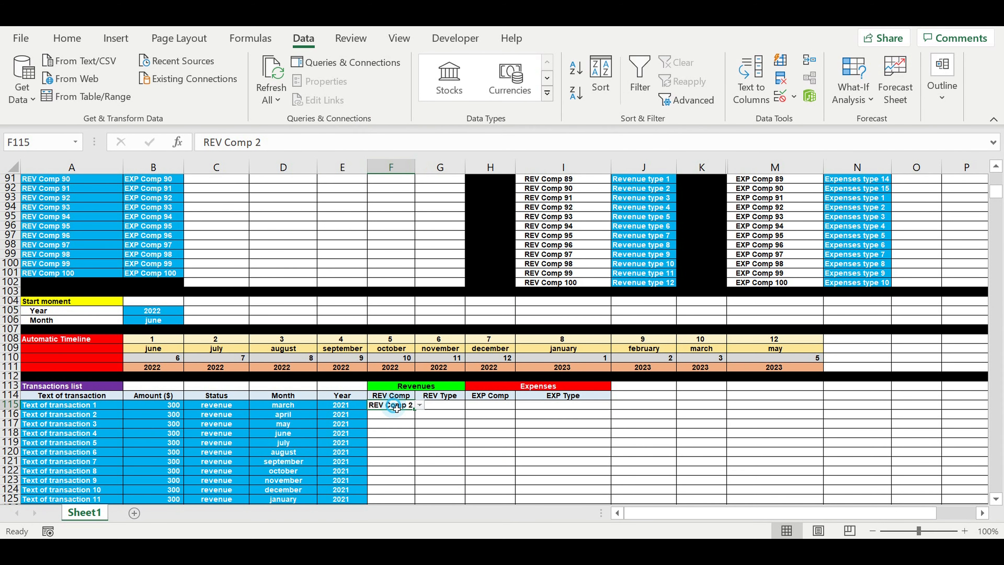
left_click(67, 38)
left_click(204, 93)
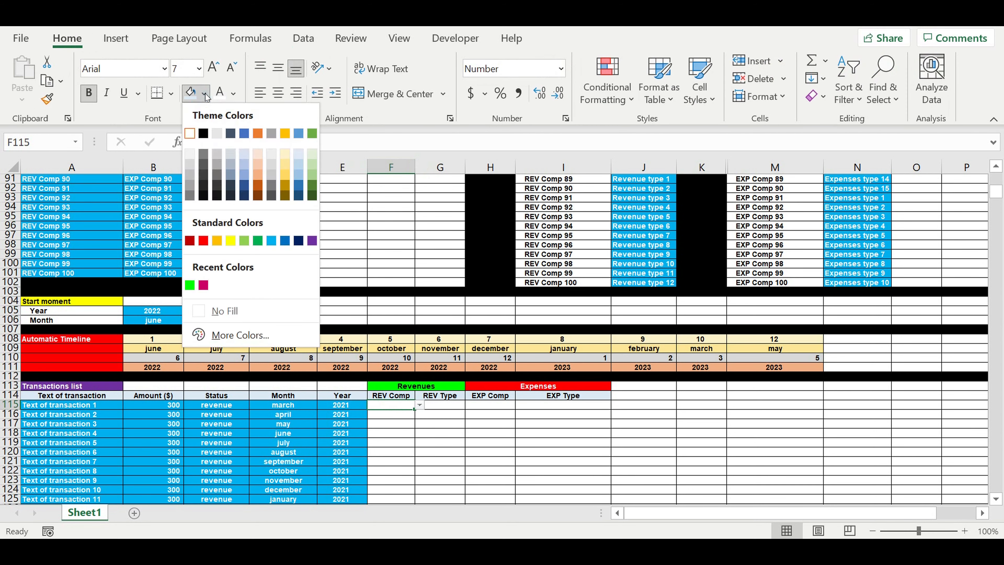
left_click(272, 241)
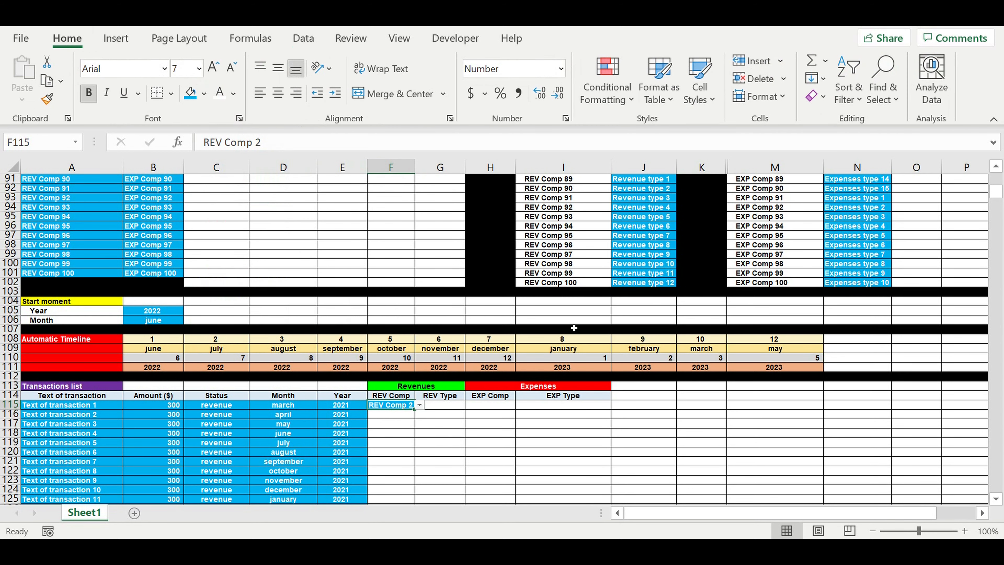
Step: Copy the F115 dropdown cell with its formatting to F116:F134 for the remaining transactions
scroll(573, 318, "down", 5)
left_click(397, 288)
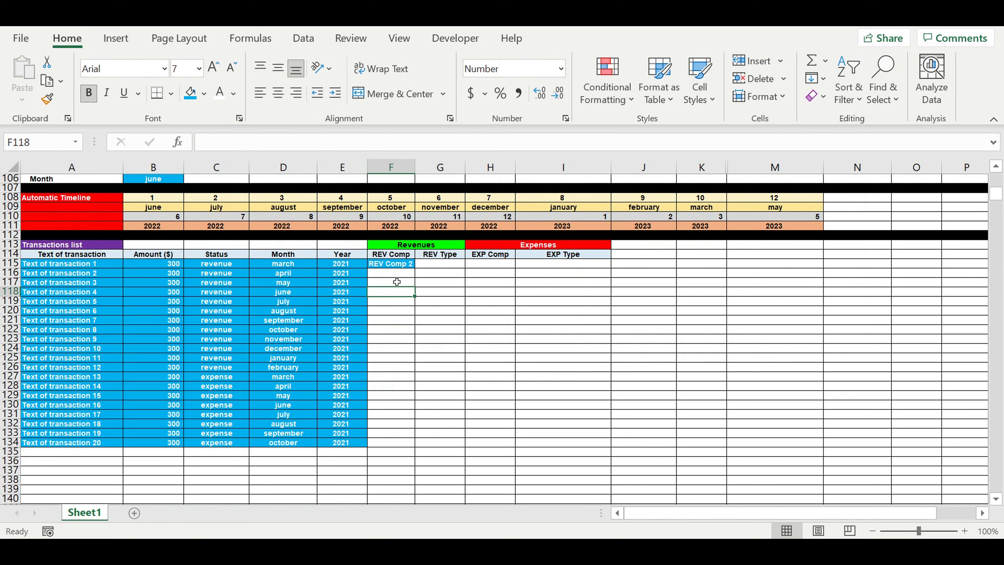
left_click(394, 264)
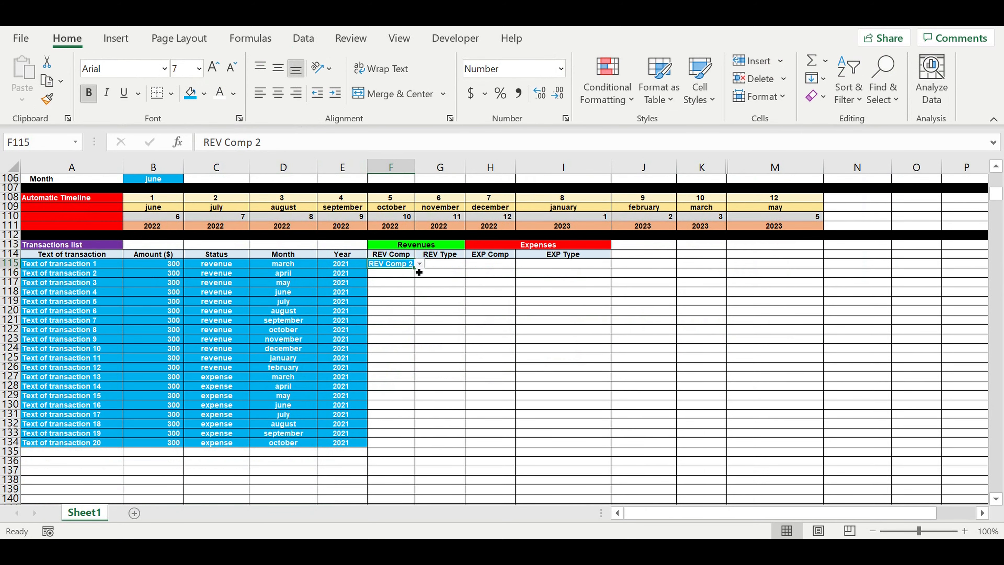
key("ctrl+c")
left_click_drag(396, 276, 388, 442)
key("ctrl+v")
left_click(459, 359)
left_click(457, 302)
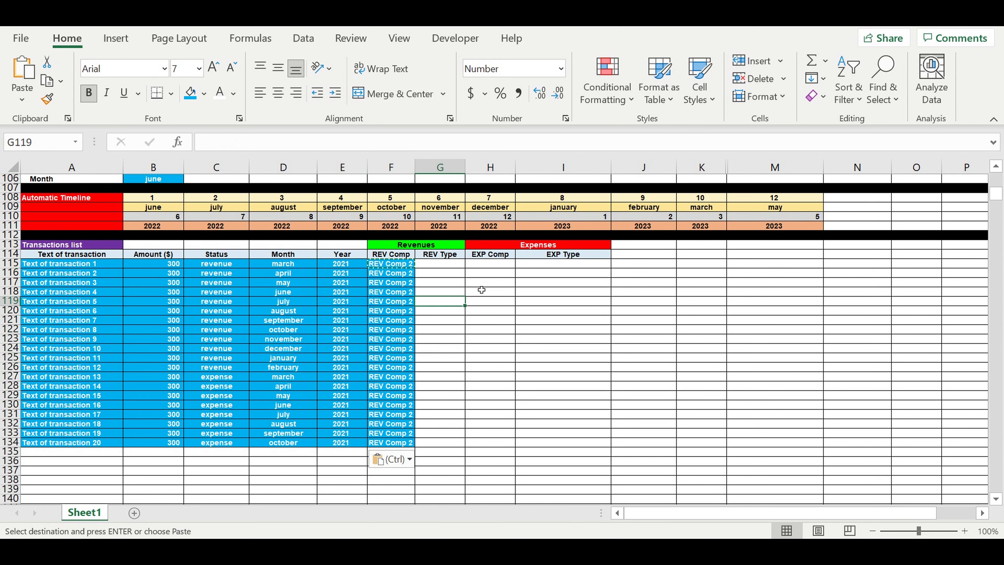
left_click(489, 261)
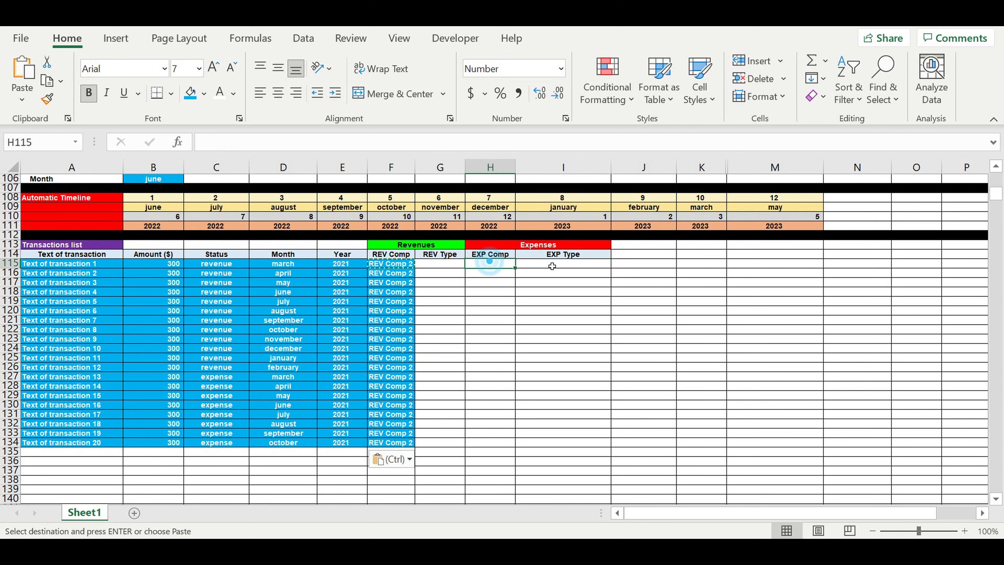
Step: Start a data validation rule for H115 in the EXP Comp column that allows values from a list
left_click(303, 38)
left_click(793, 97)
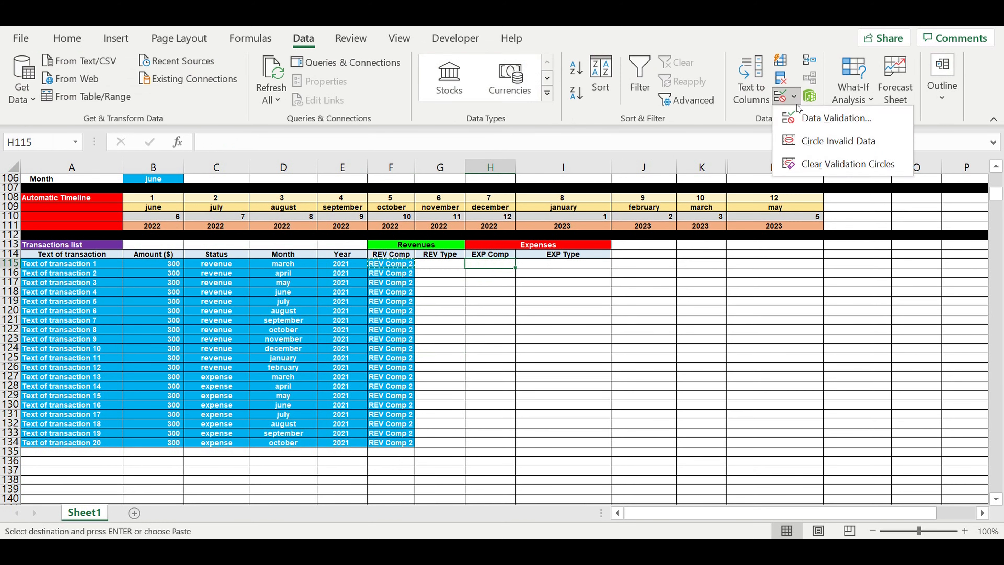
left_click(803, 119)
left_click(457, 185)
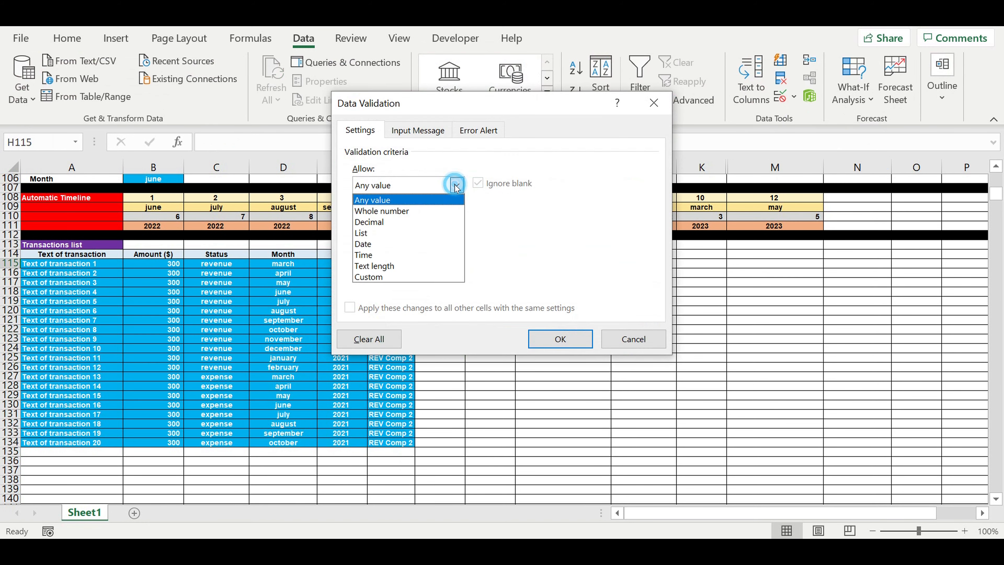
left_click(379, 233)
Step: Set the validation source for H115 to the expense companies in =$B$2:$B$101 and apply the rule
left_click(563, 253)
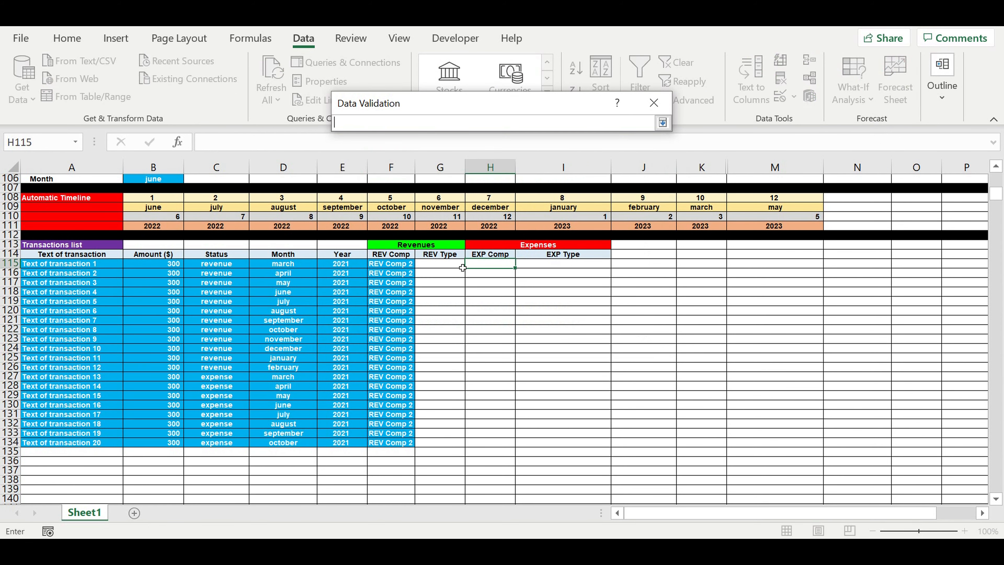
scroll(609, 237, "up", 1)
scroll(145, 300, "up", 7)
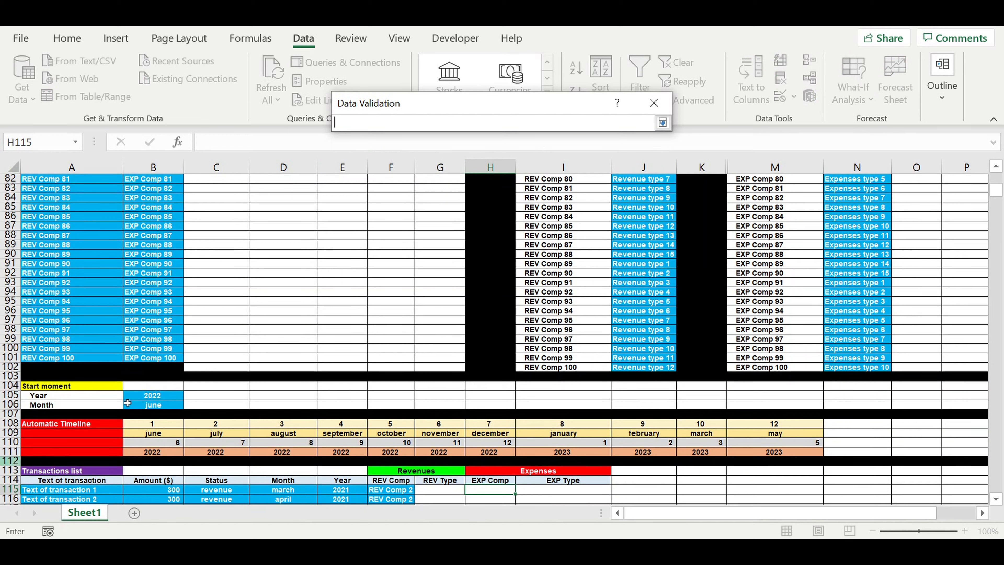
scroll(145, 300, "up", 11)
scroll(145, 300, "up", 17)
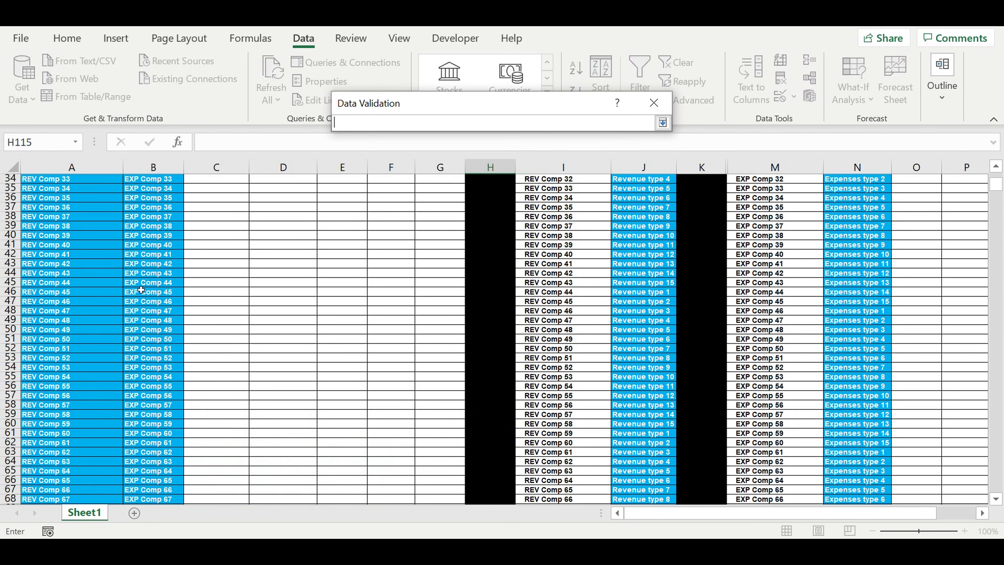
left_click_drag(148, 190, 162, 482)
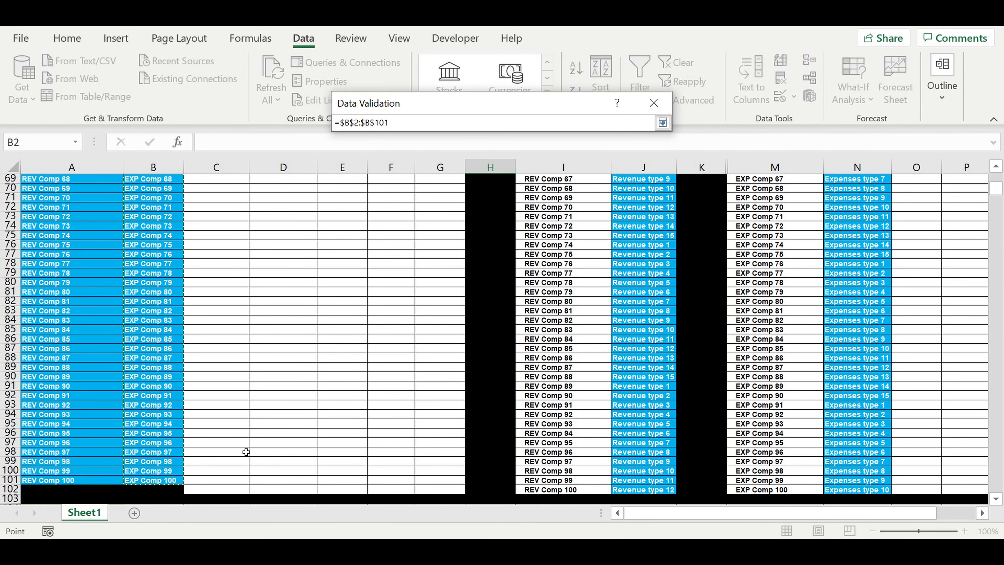
key("Return")
key("Return")
Step: Choose EXP Comp 5 from the dropdown list in H115
key("Down")
key("Down")
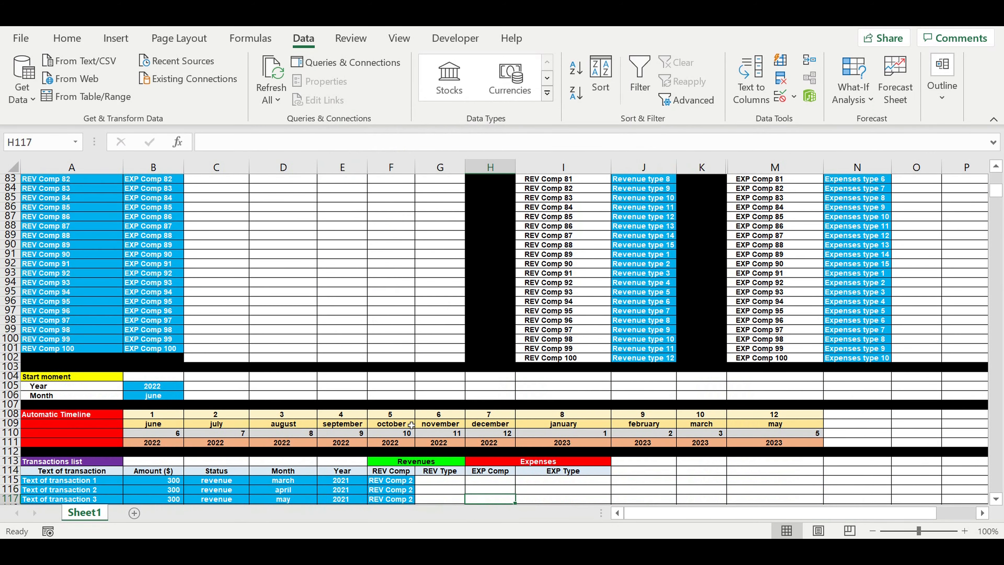
scroll(467, 416, "down", 3)
scroll(470, 416, "down", 4)
left_click(489, 283)
left_click(520, 283)
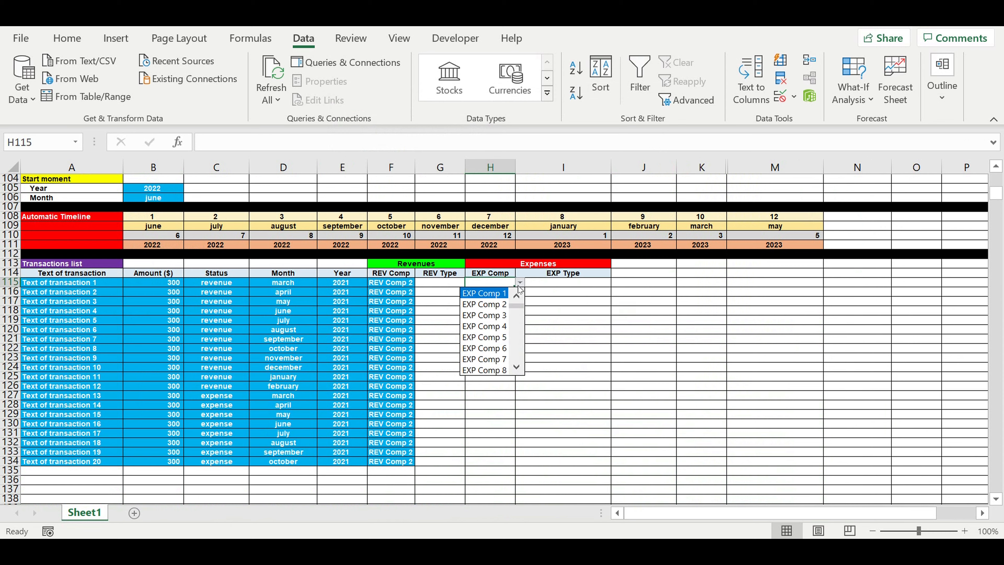
left_click(485, 337)
Step: Format H115 with a light blue fill and white text
left_click(68, 38)
left_click(190, 93)
left_click(217, 95)
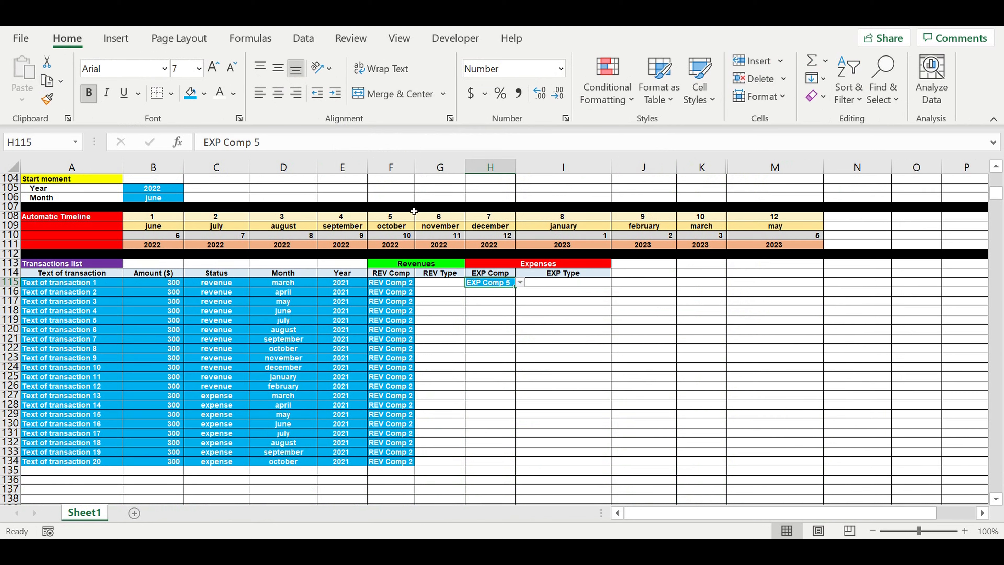
Step: Copy the H115 dropdown cell with its formatting to H116:H134 for the remaining transactions
key("ctrl+c")
left_click(483, 292)
mouse_move(485, 316)
left_mouse_down()
mouse_move(479, 408)
mouse_move(498, 465)
left_mouse_up()
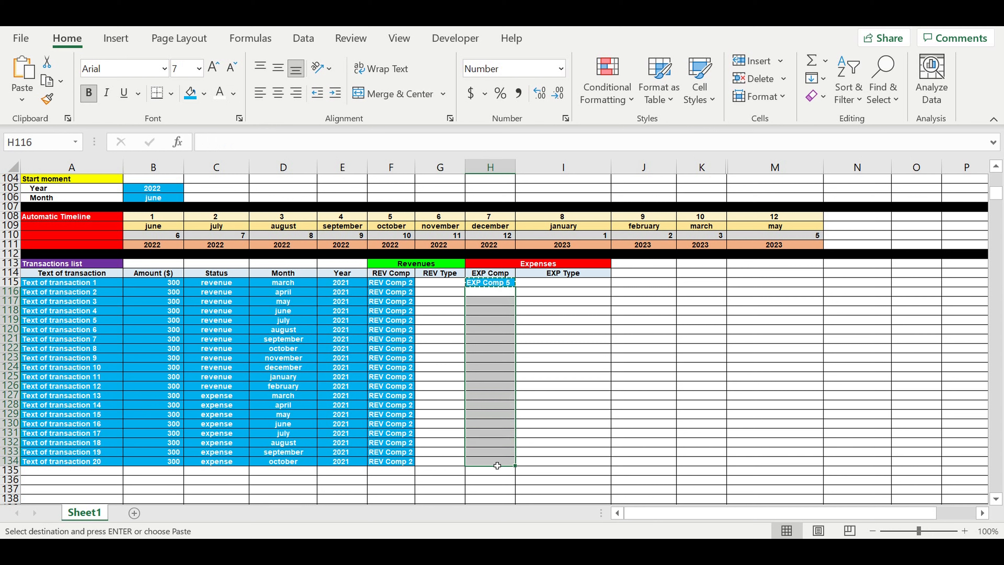
key("ctrl+v")
left_click(575, 368)
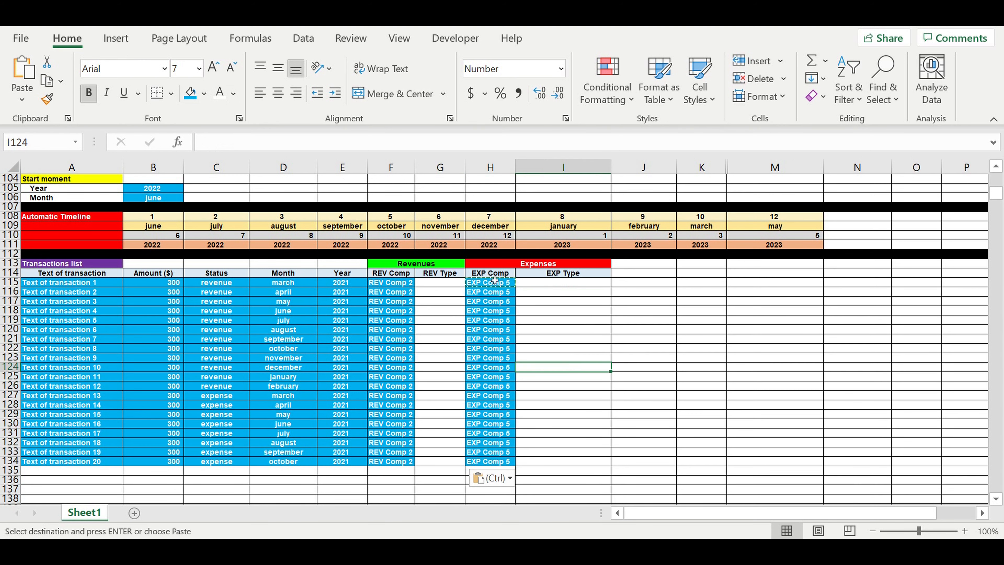
Step: Start a VLOOKUP formula in G115 under REV Type, using company cell F115 as the lookup value
left_click(441, 283)
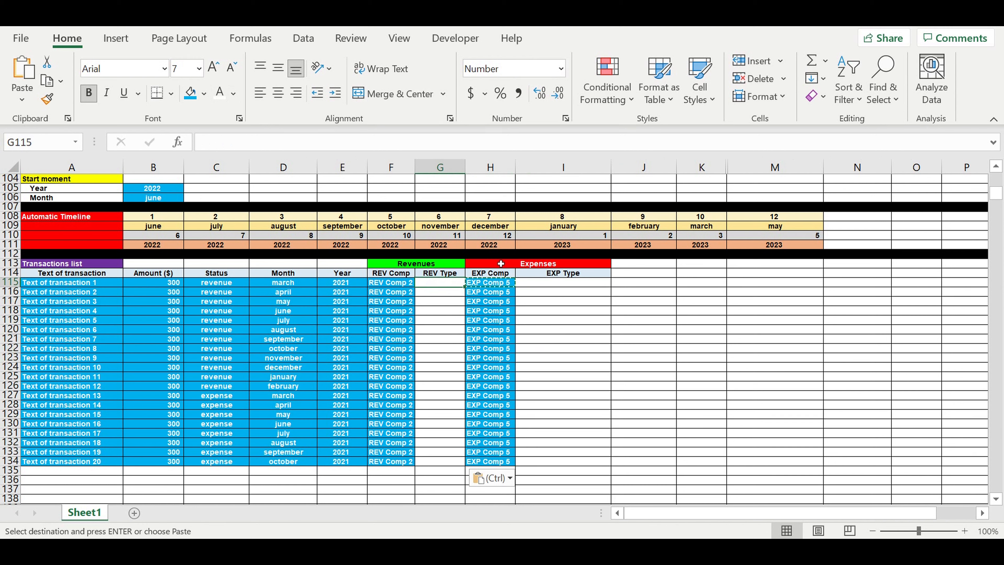
type("=")
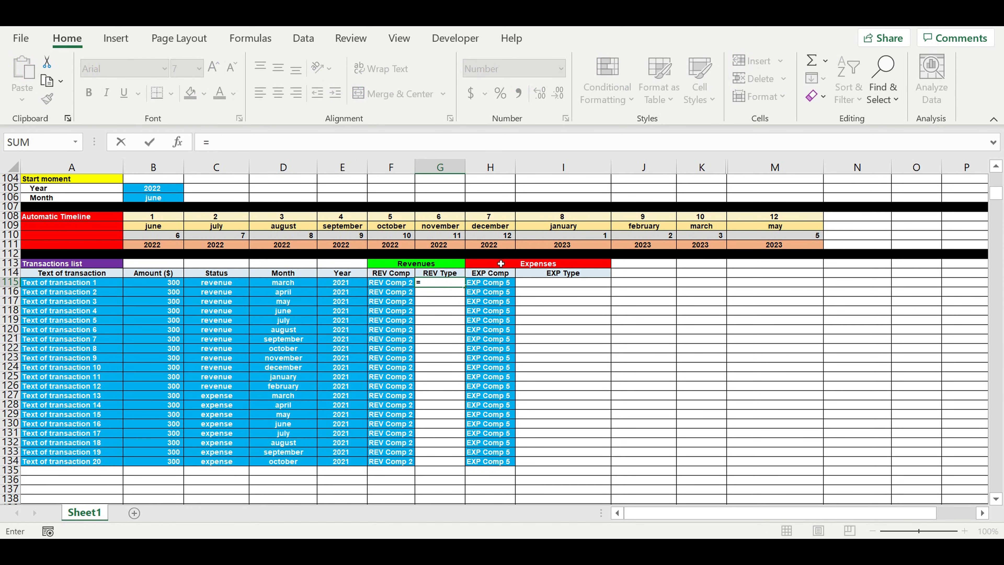
type("vl")
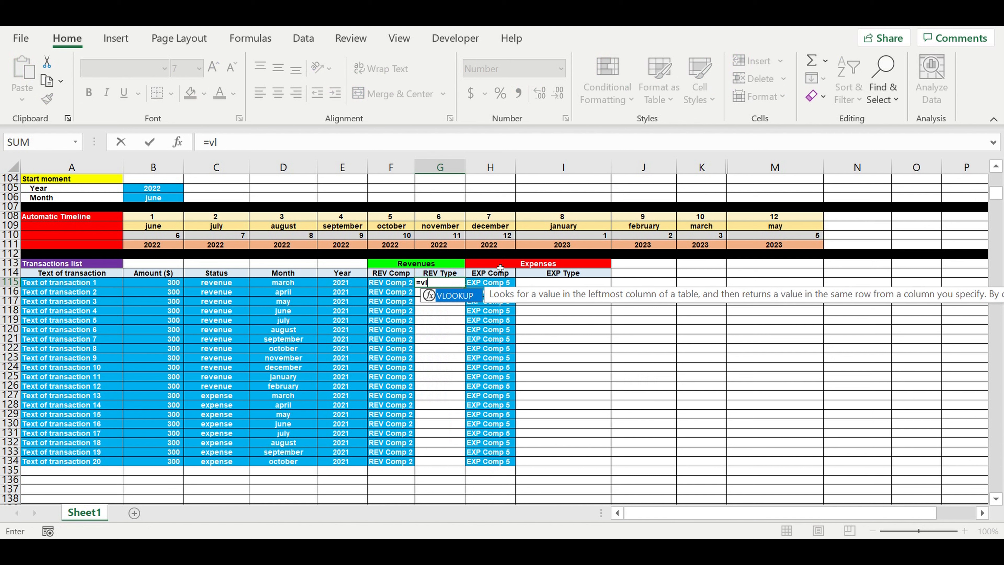
double_click(458, 297)
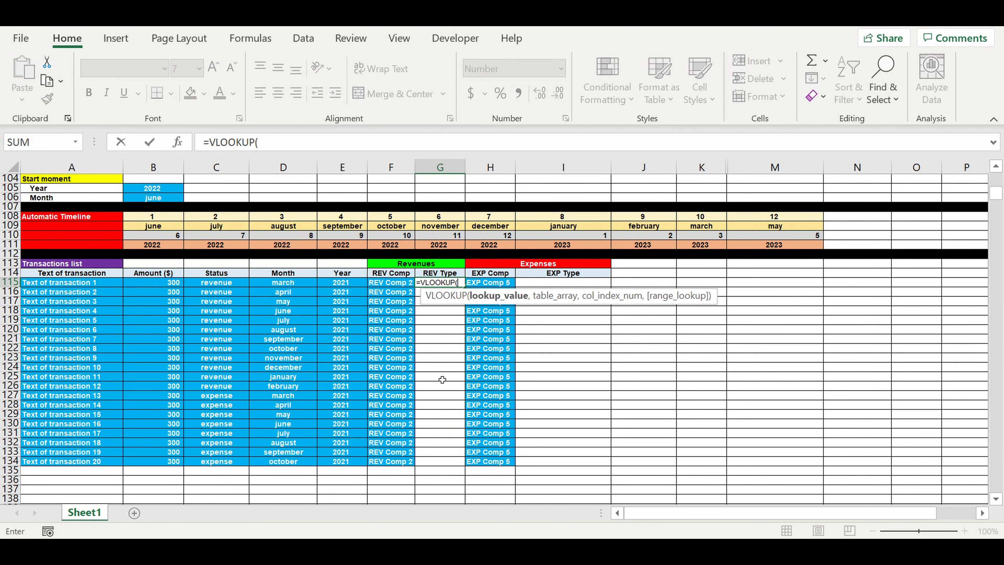
left_click(384, 283)
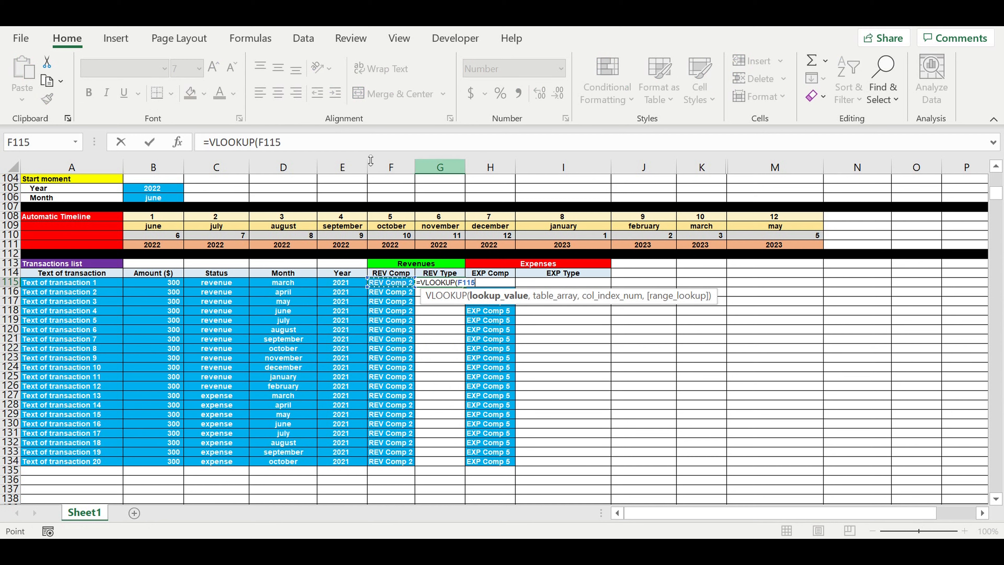
type(",")
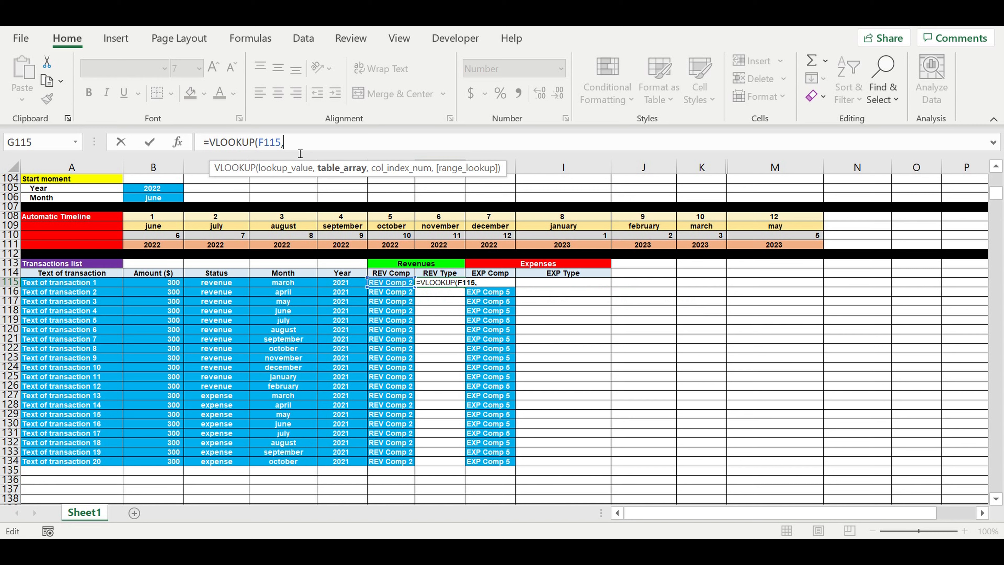
Step: Complete the VLOOKUP with the revenue type assignment table I3:J102, column index 2 and range lookup 0
scroll(284, 365, "up", 5)
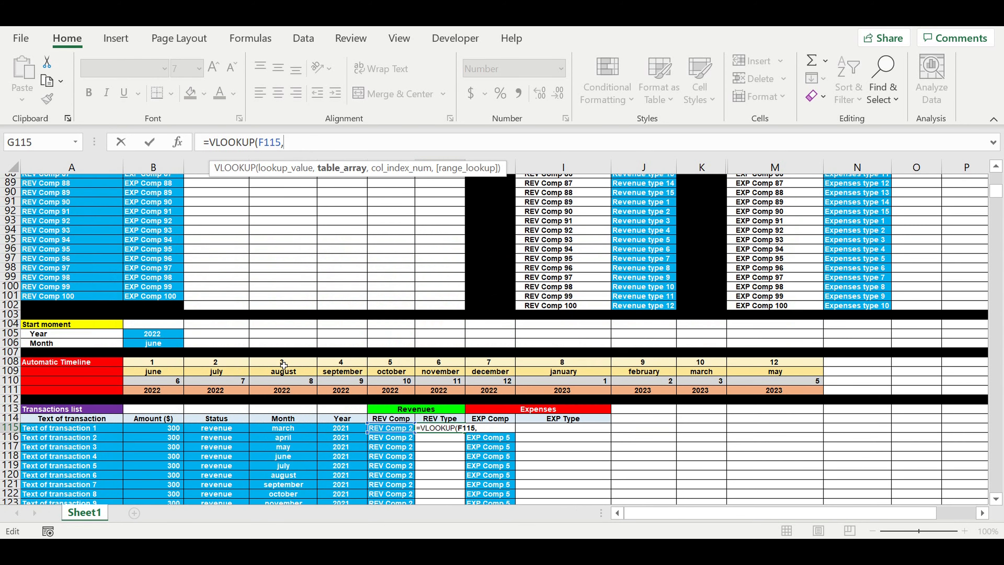
scroll(280, 319, "up", 20)
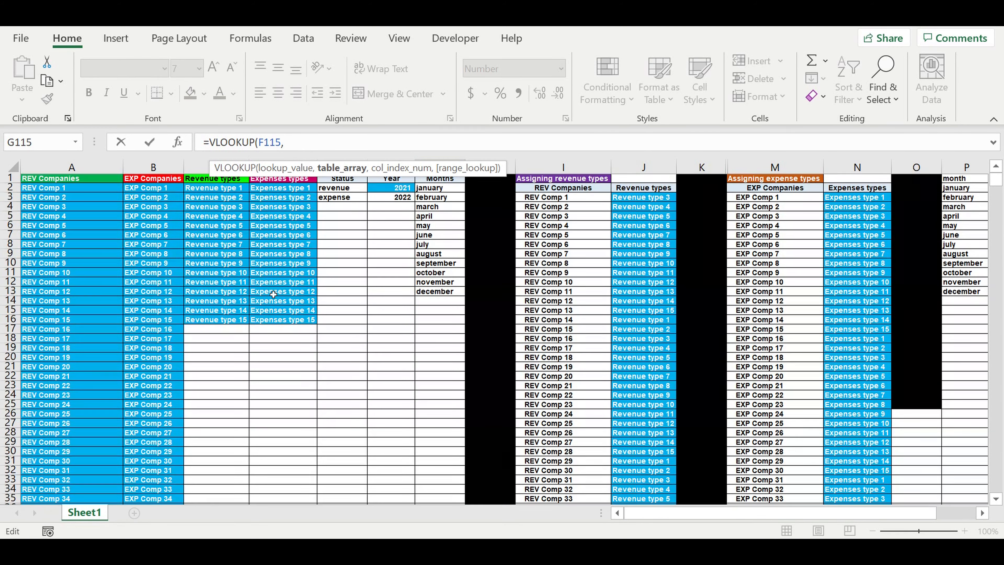
left_click_drag(540, 198, 631, 474)
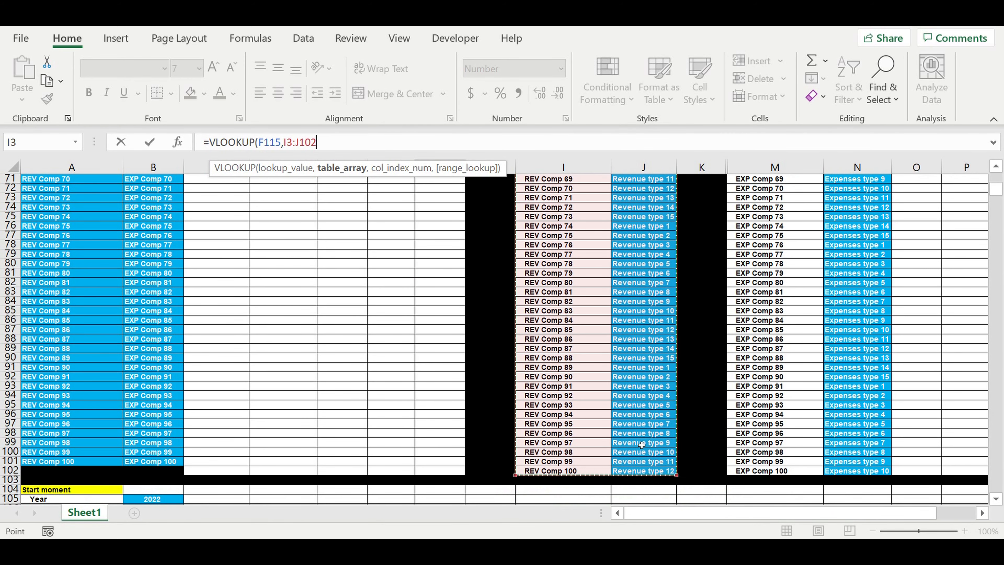
type(",")
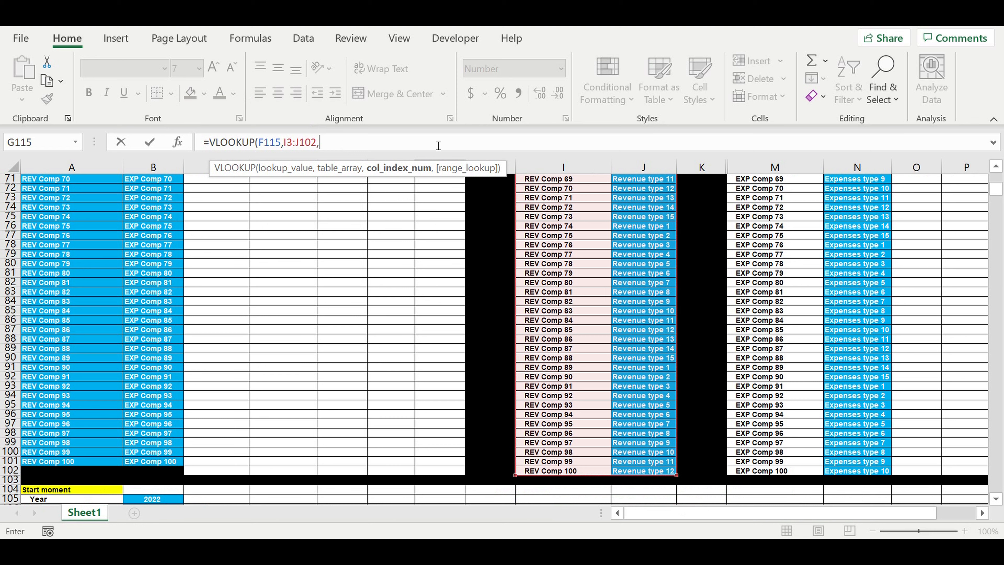
type("2,")
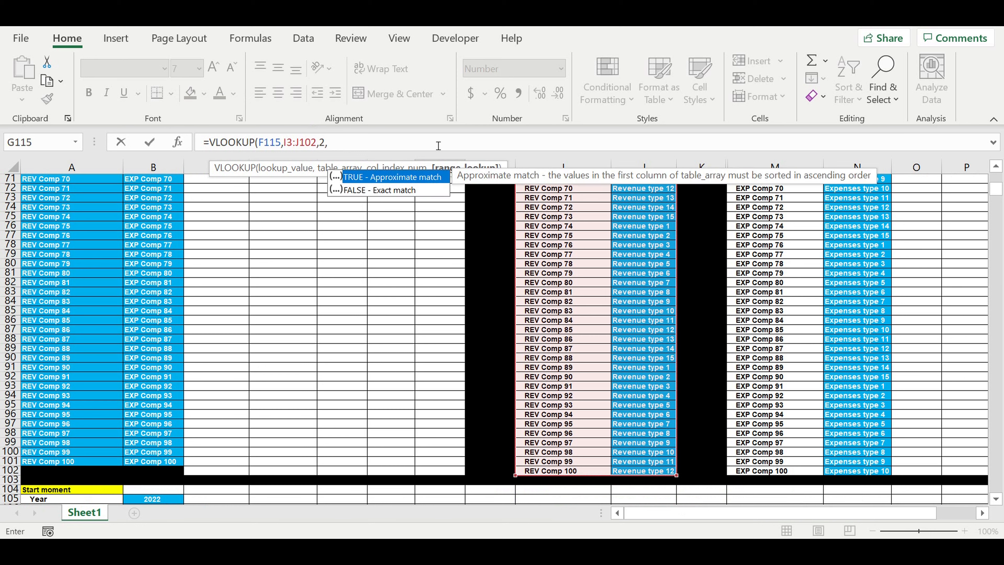
type("0")
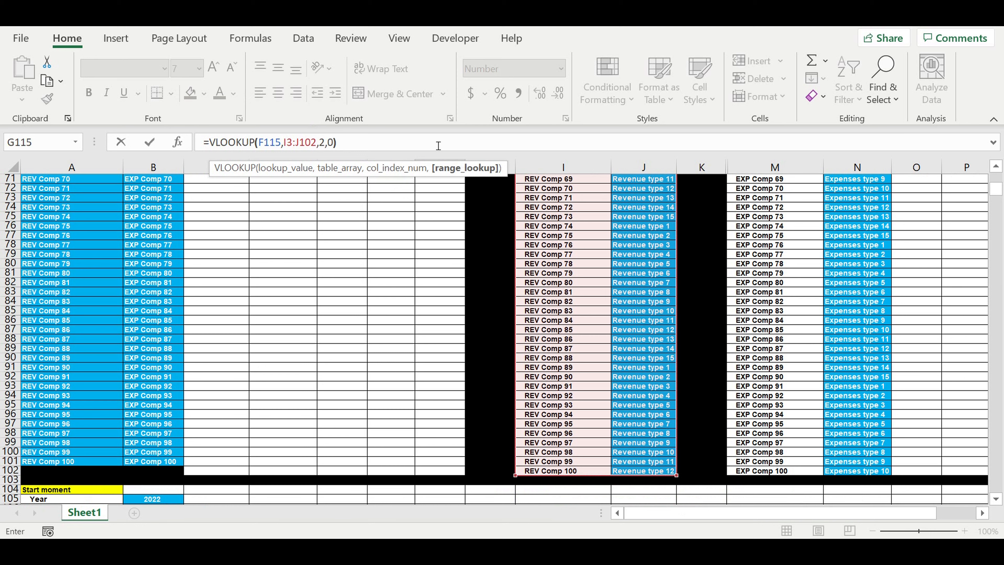
type(")")
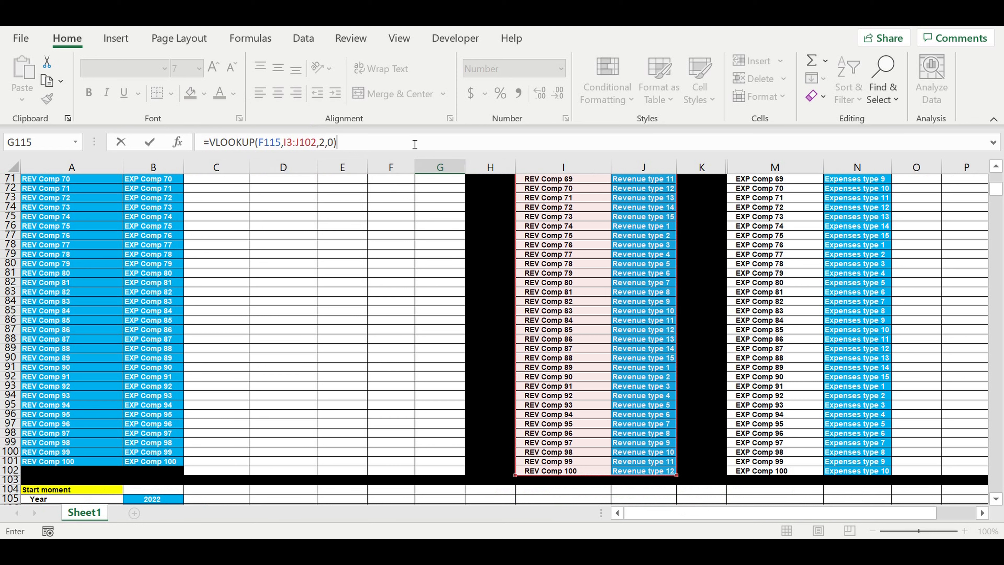
Step: Make the lookup table reference absolute as $I$3:$J$102 and enter the formula in G115
left_click(288, 143)
type("$")
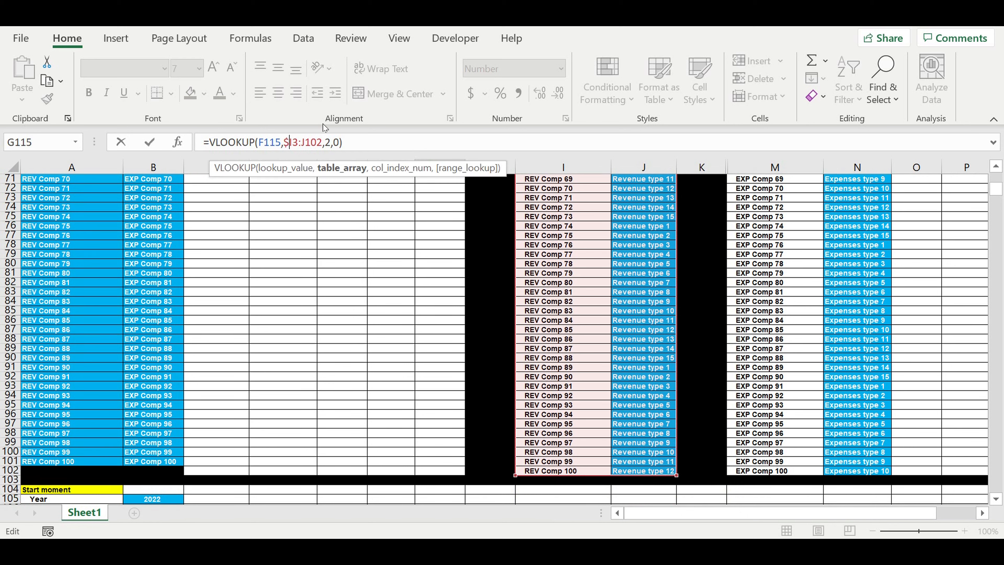
key("Right")
type("$")
key("Right")
key("Right")
type("$")
key("Right")
type("$")
left_click(375, 140)
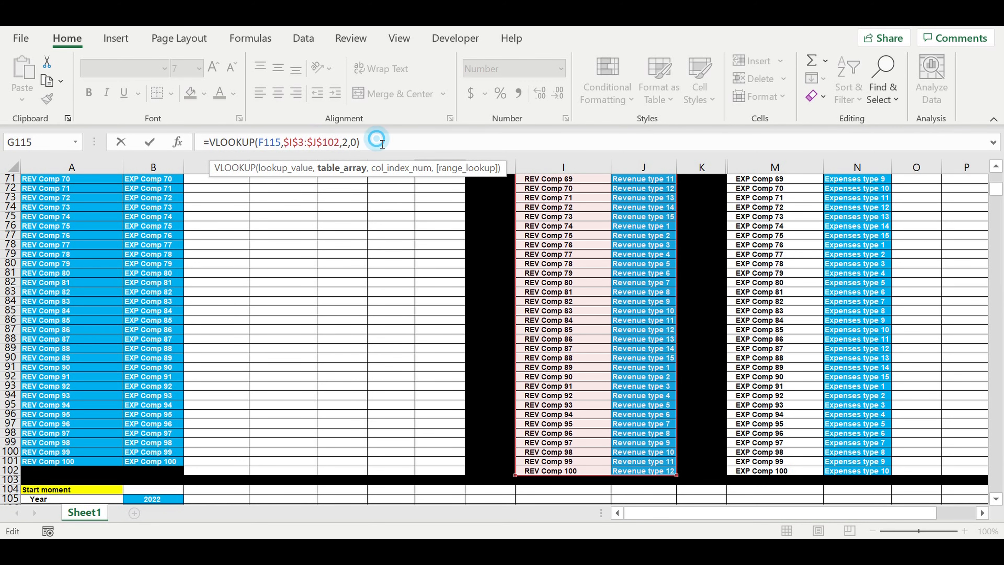
key("Return")
key("Return")
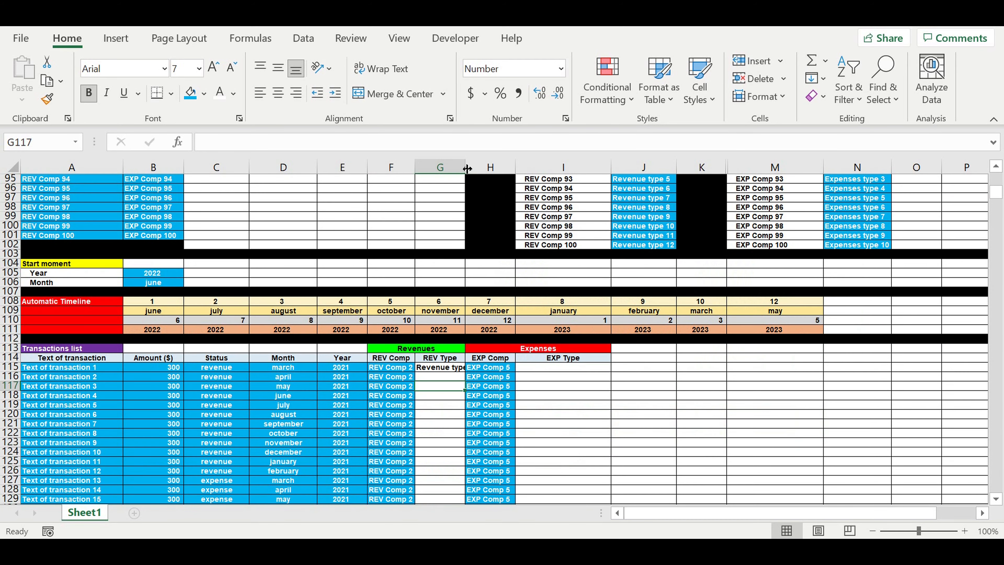
Step: Autofit column G and fill the G115 lookup formula down through G134
double_click(470, 169)
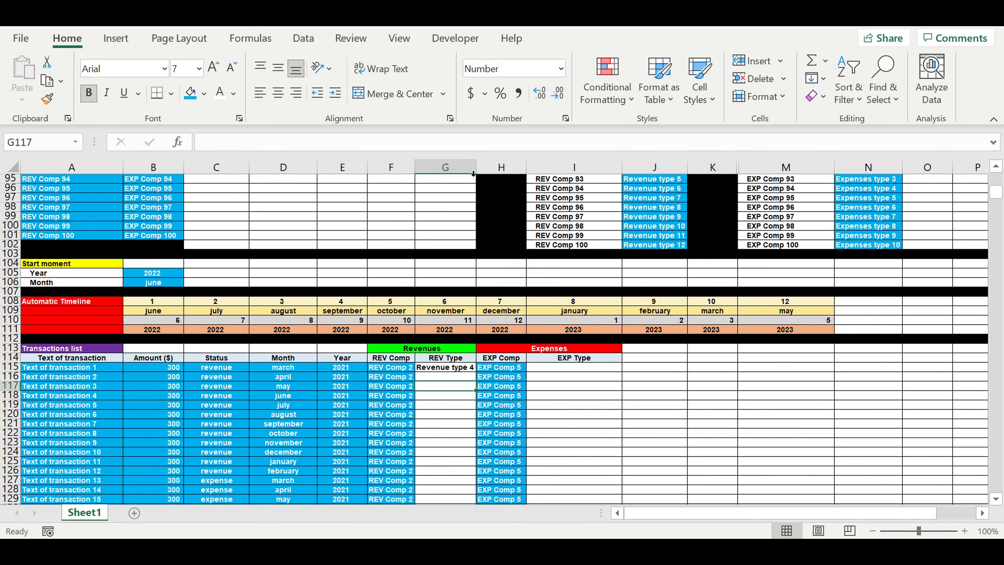
left_click(450, 368)
scroll(531, 347, "down", 4)
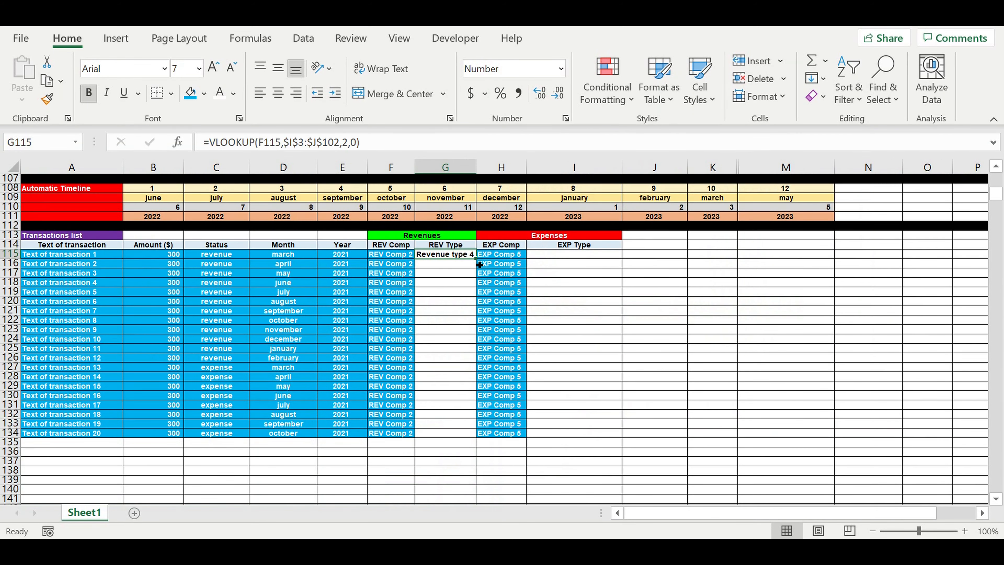
left_click_drag(479, 263, 501, 440)
left_click(627, 386)
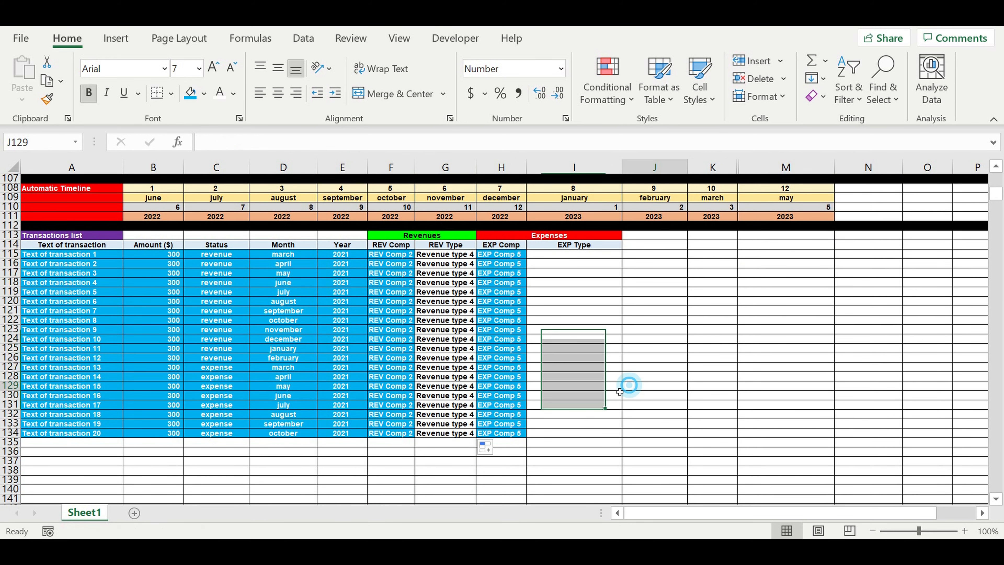
Step: Choose REV Comp 7 from the dropdown in F132 to test the revenue type lookup
left_click(396, 414)
left_click(419, 414)
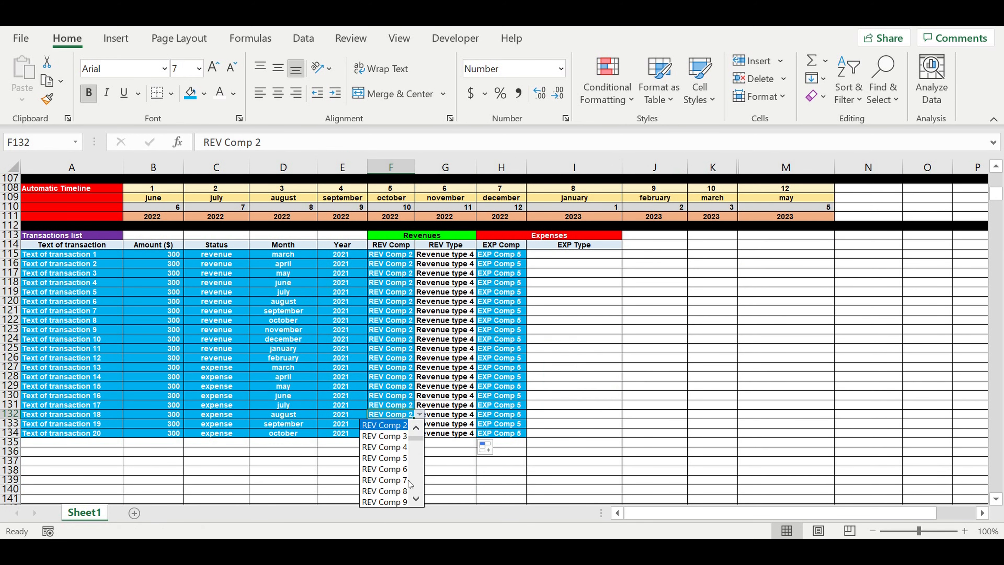
left_click(396, 479)
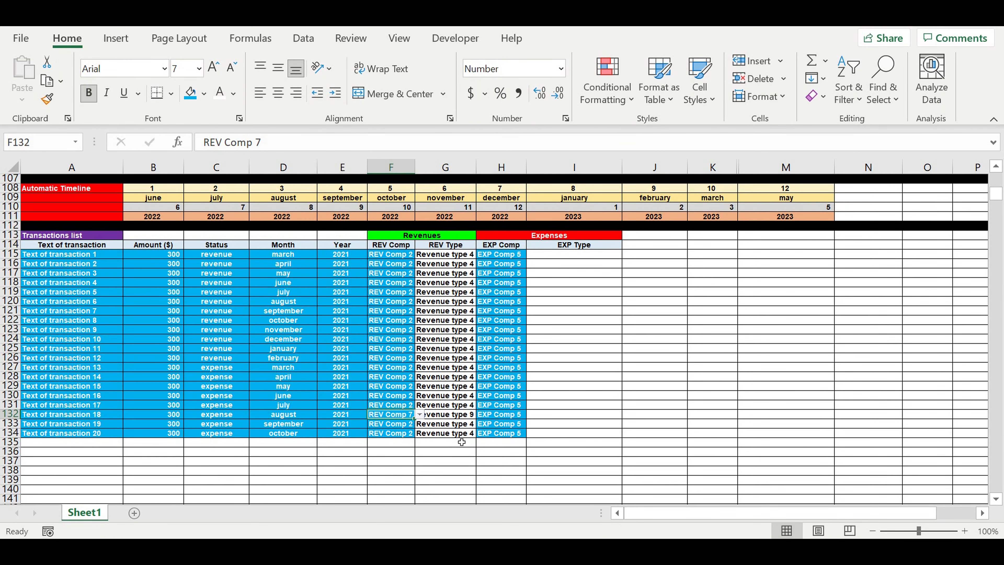
Step: Choose REV Comp 97 from the dropdown list in F133
left_click(404, 427)
left_click(419, 424)
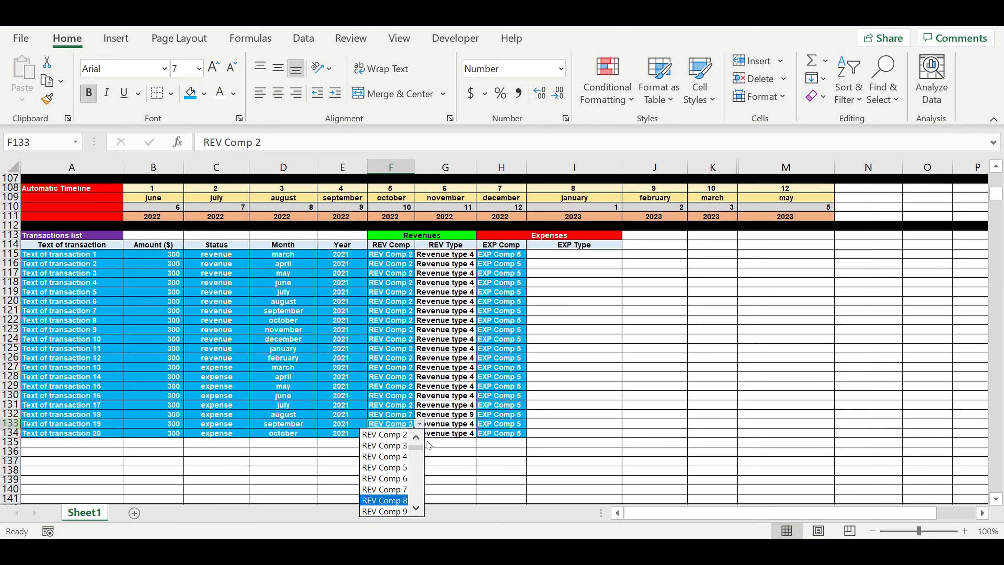
left_click_drag(420, 454, 418, 473)
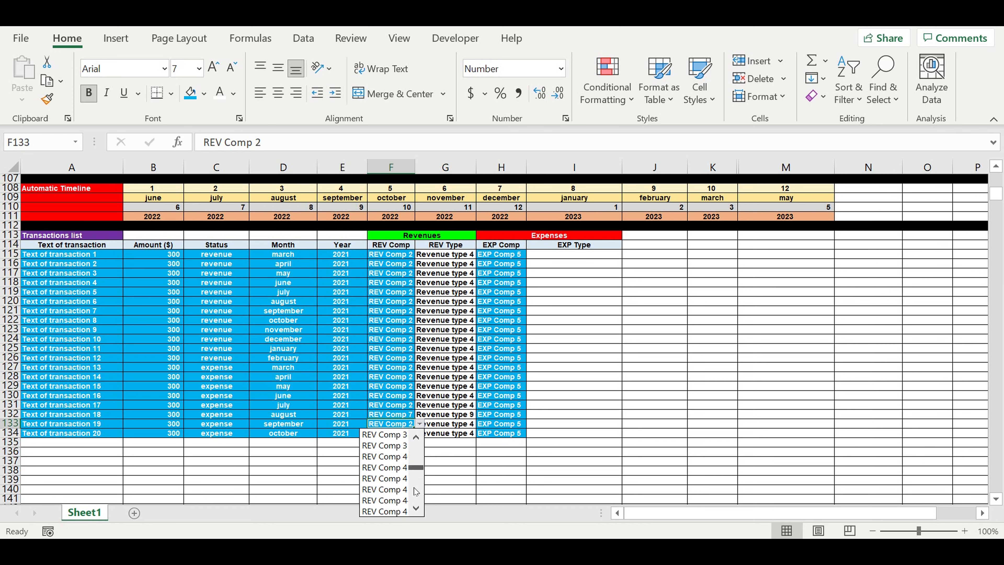
left_click(385, 490)
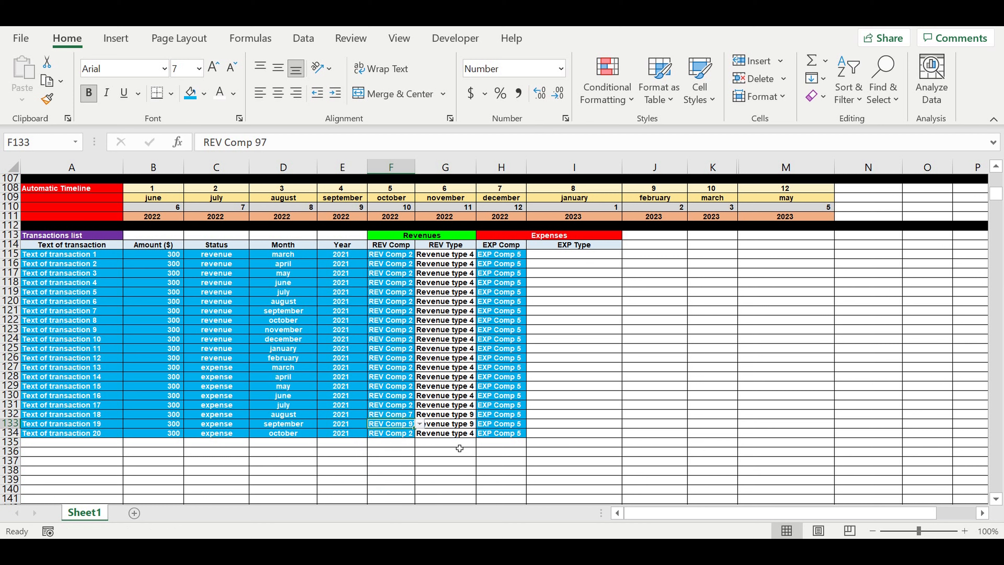
left_click(453, 460)
left_click(423, 425)
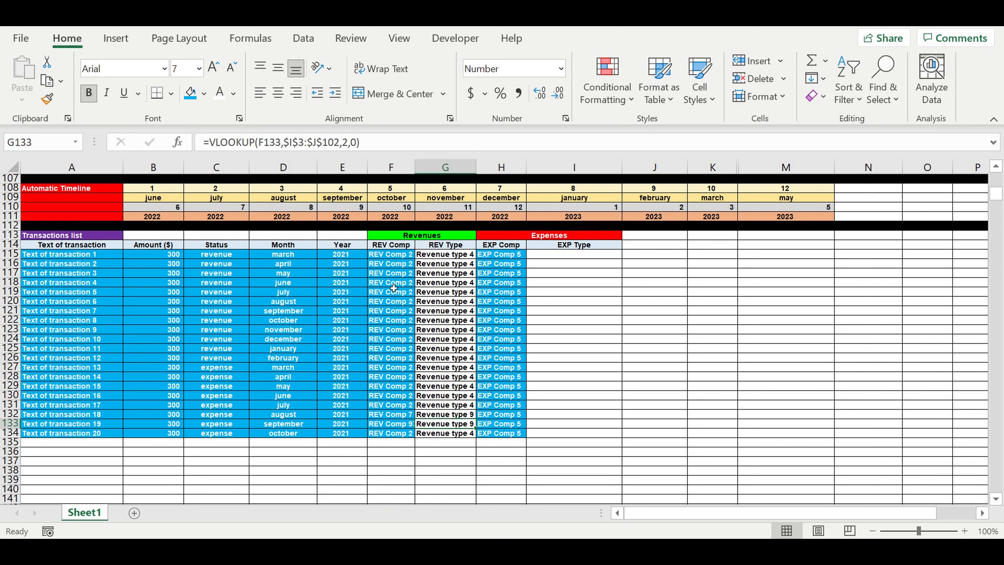
left_click_drag(390, 245, 396, 433)
left_click(442, 311)
left_click_drag(442, 255, 450, 433)
Step: Start a VLOOKUP formula in I115 with H115 as the lookup value
left_click(570, 322)
left_click(567, 263)
left_click(570, 255)
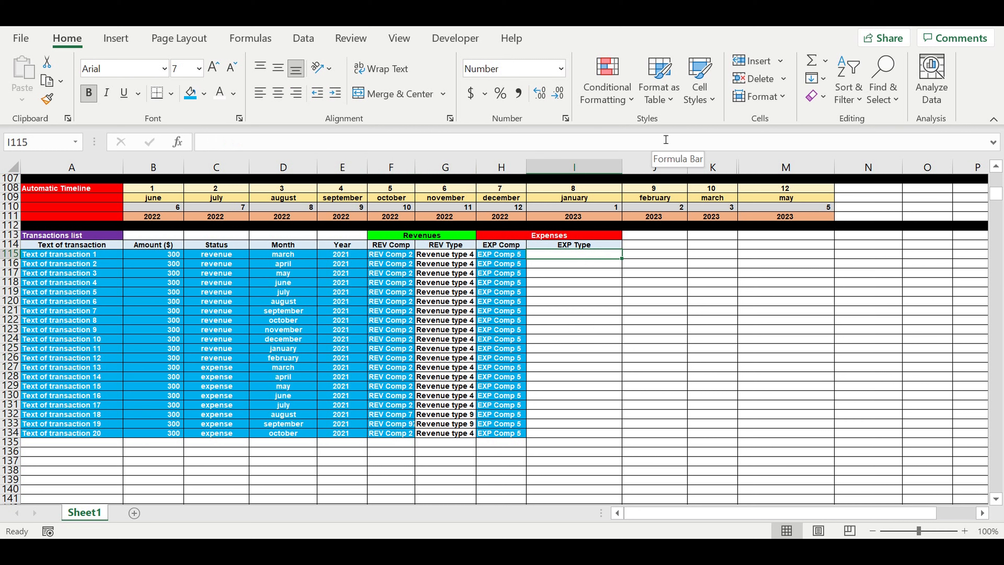
type("=vloo")
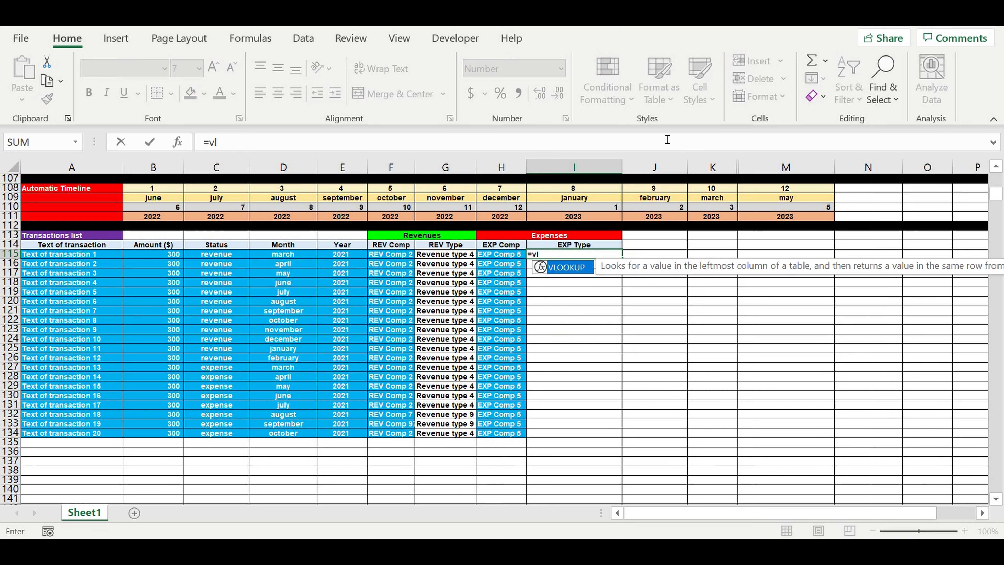
double_click(569, 269)
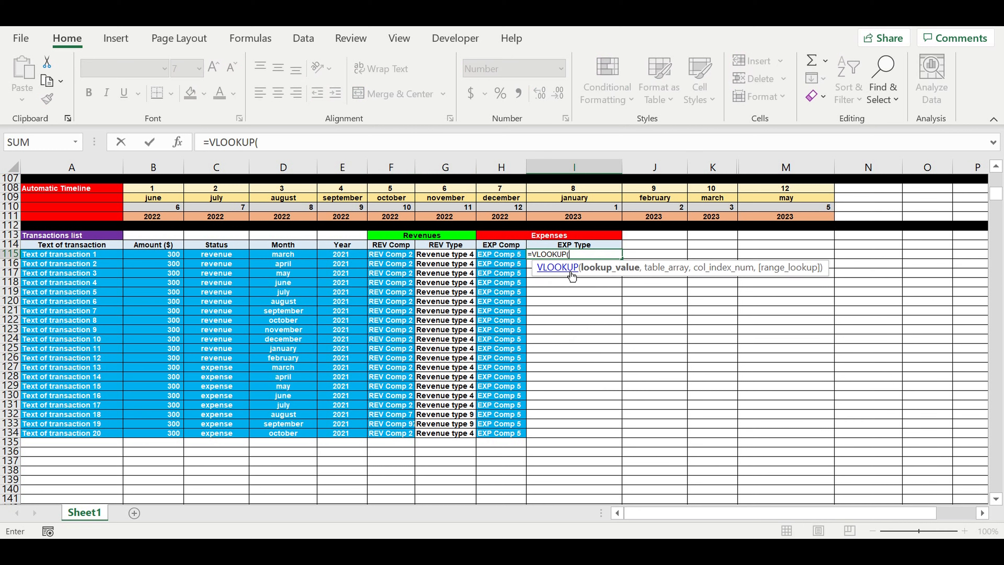
left_click(502, 257)
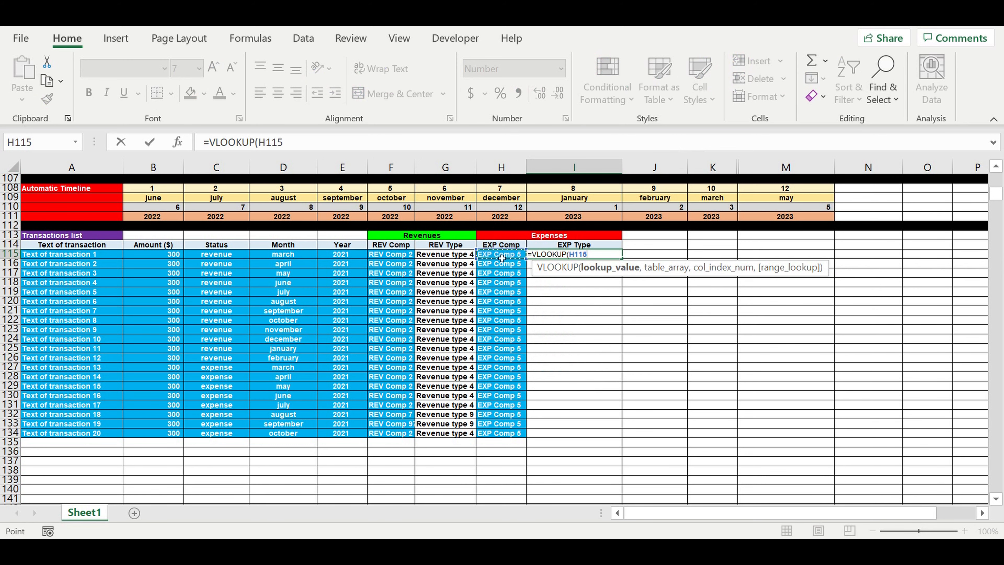
type(",")
Step: Complete the I115 lookup with the expense assignment table M3:N102 as table array, column index 2 and exact match 0
scroll(546, 289, "up", 1)
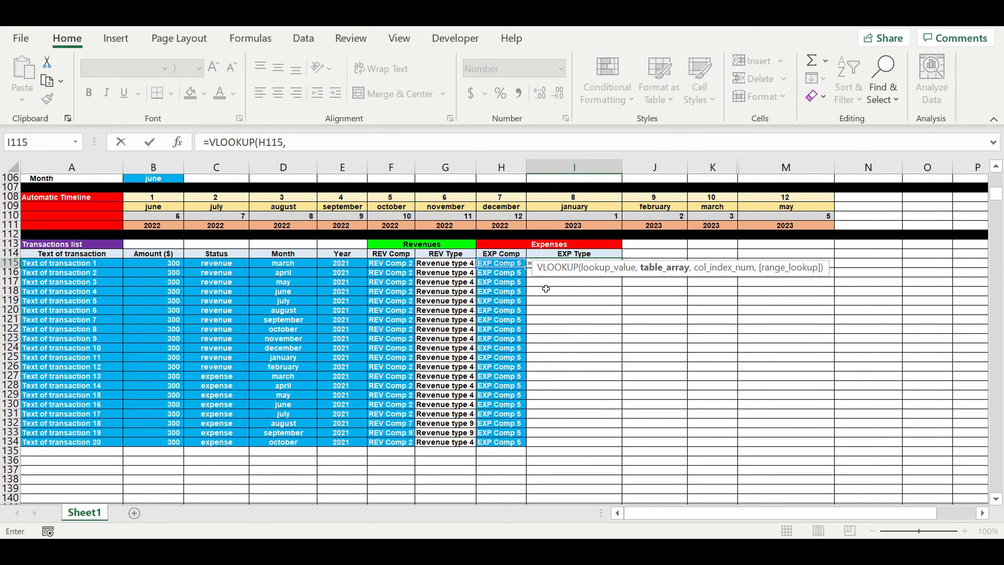
scroll(582, 259, "up", 13)
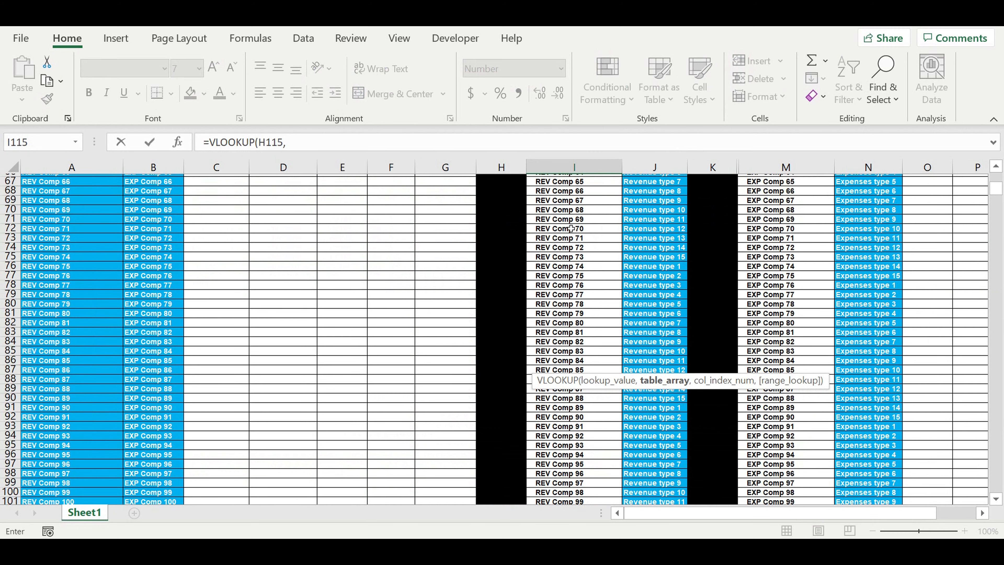
scroll(571, 229, "up", 20)
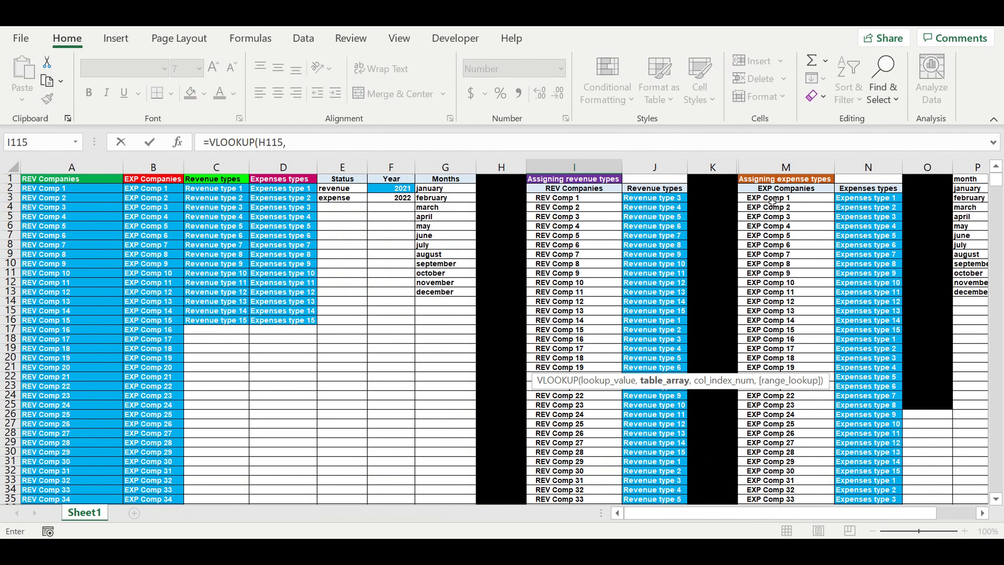
left_click_drag(772, 201, 787, 480)
left_click_drag(868, 480, 782, 205)
left_click(365, 149)
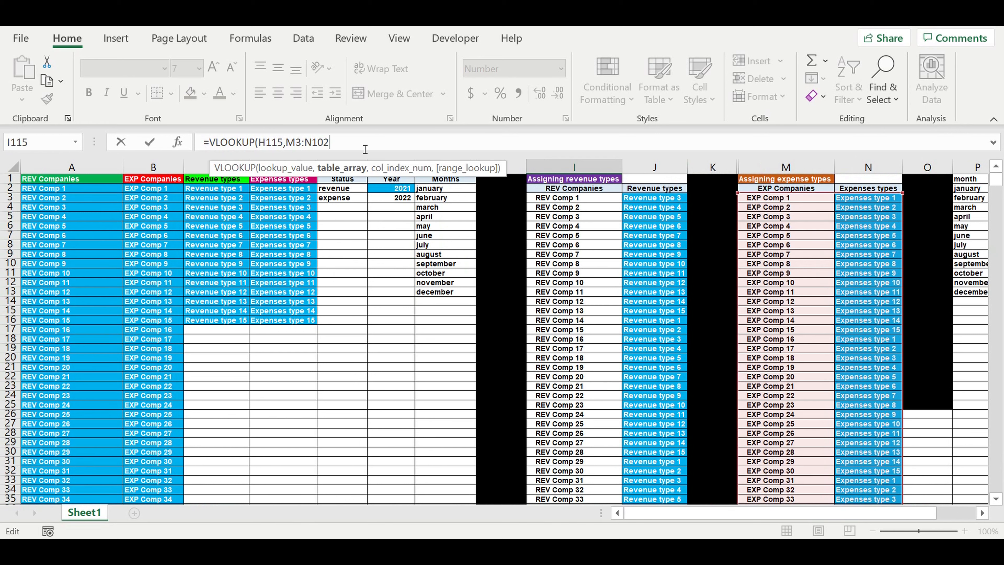
type(",2,0)")
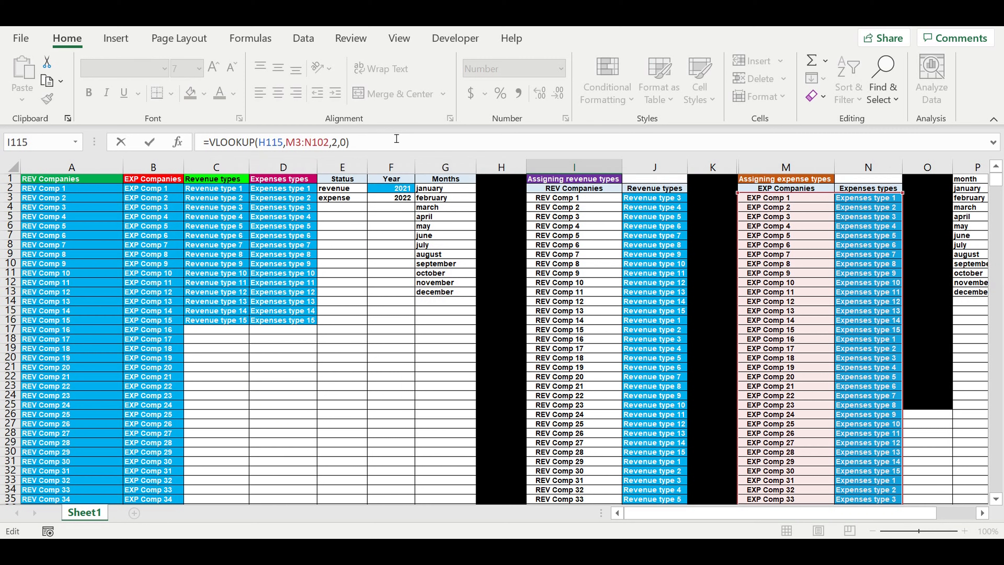
Step: Make the lookup table reference absolute as $M$3:$N$102 and enter the formula in I115
left_click(287, 143)
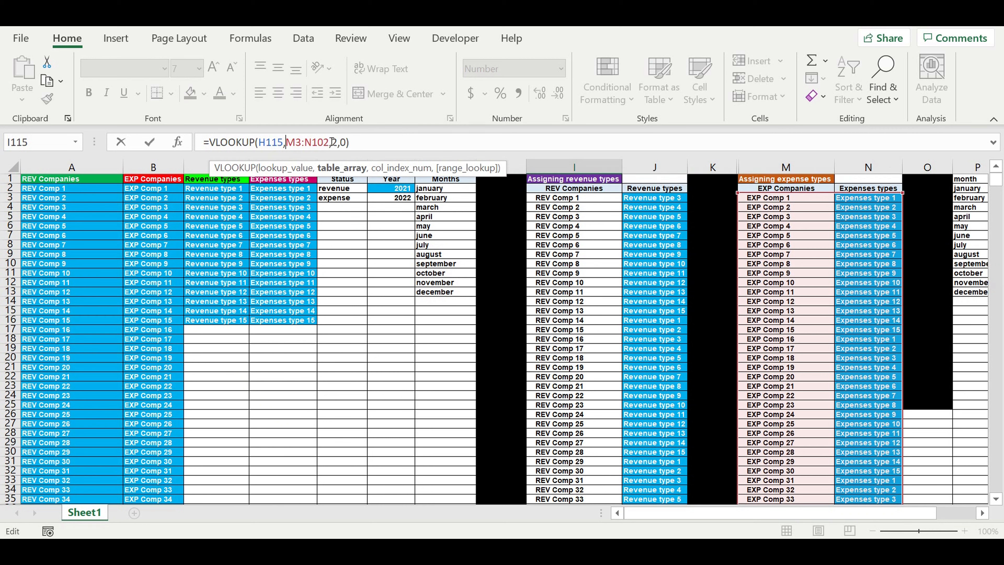
type("$M$")
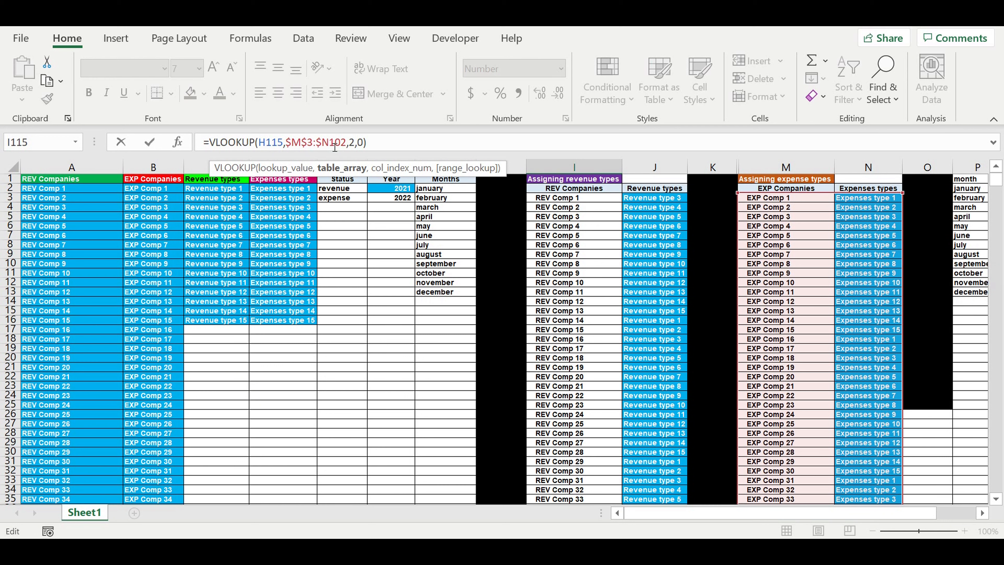
left_click(332, 146)
type("$")
key("ctrl+Return")
key("Return")
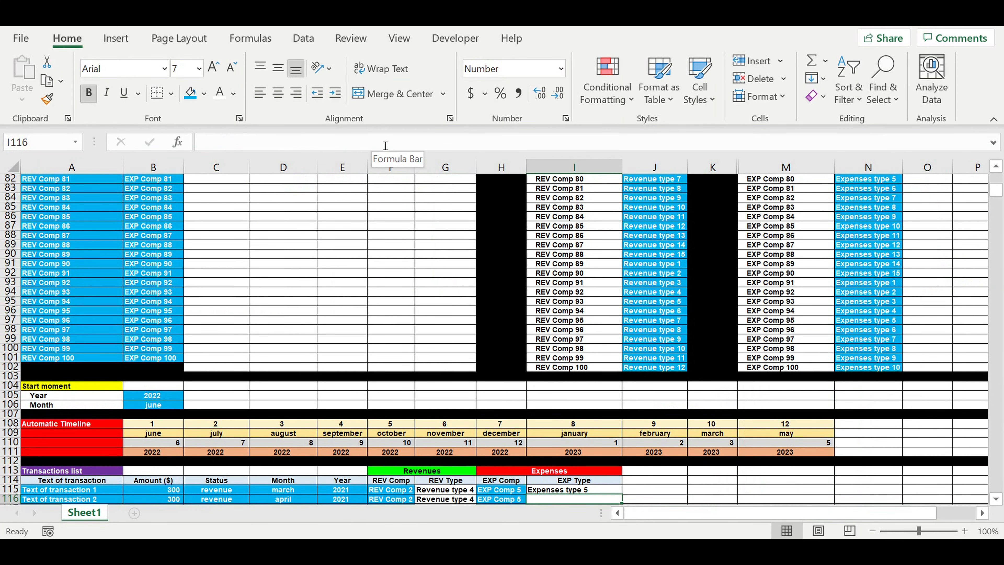
Step: Fill the I115 expense type lookup formula down through I134
scroll(483, 336, "down", 11)
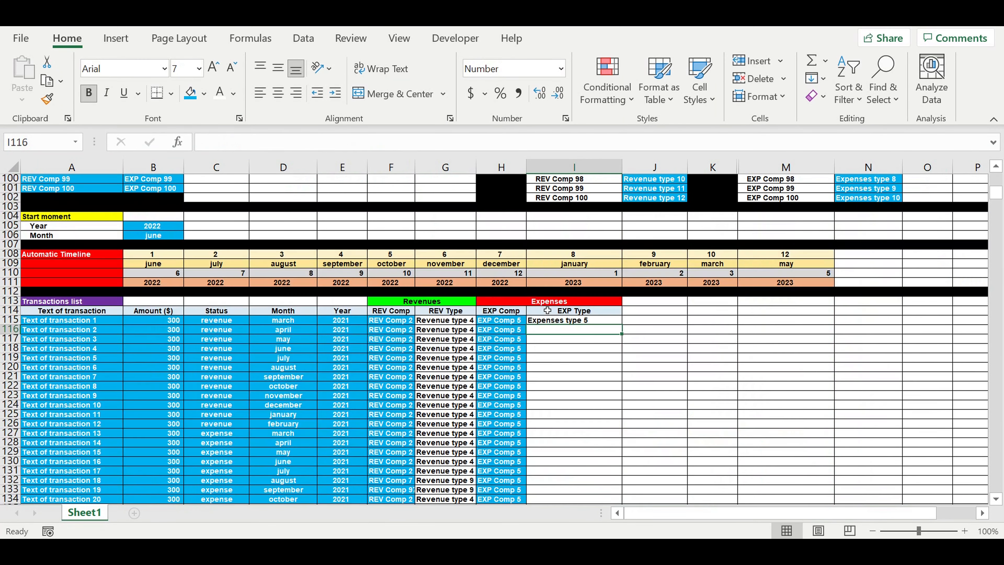
scroll(538, 295, "up", 1)
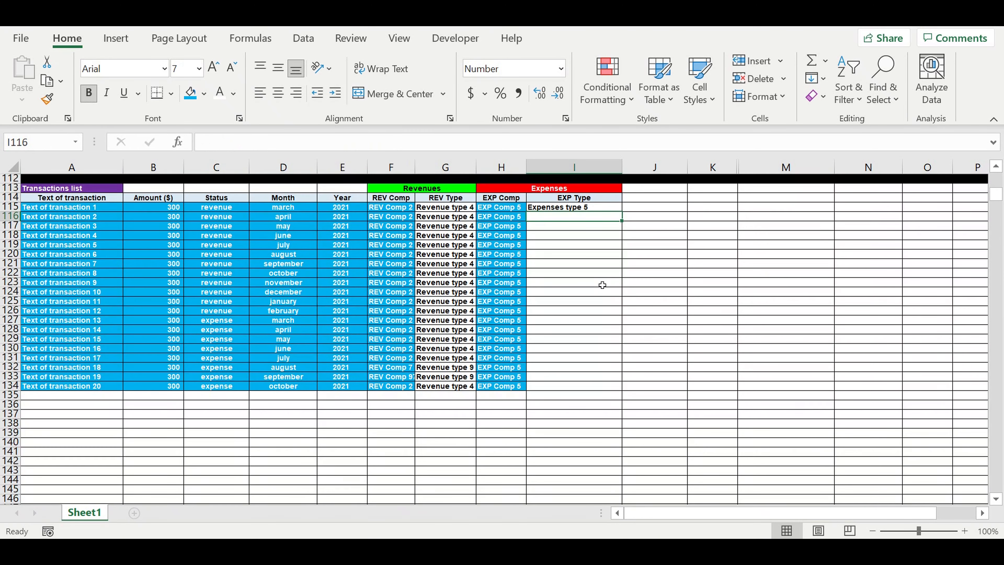
left_click(587, 207)
left_click_drag(624, 215, 585, 394)
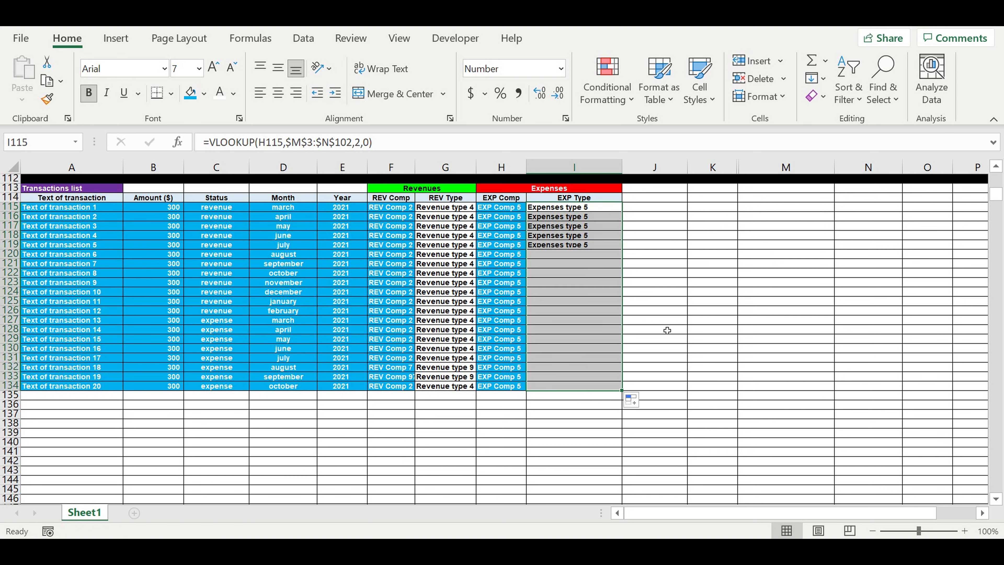
left_click(709, 302)
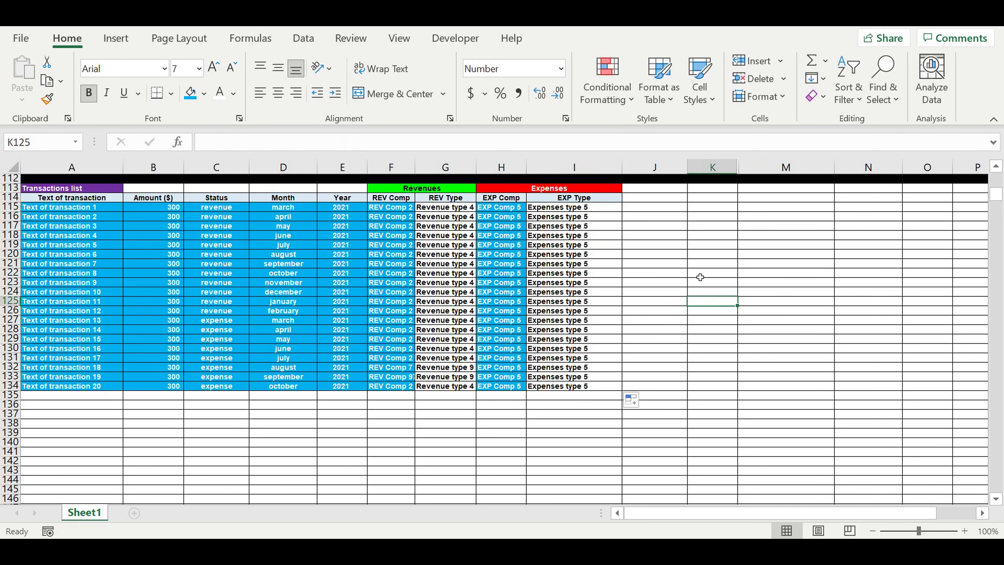
key("Up")
key("Up")
key("Up")
left_click(310, 258)
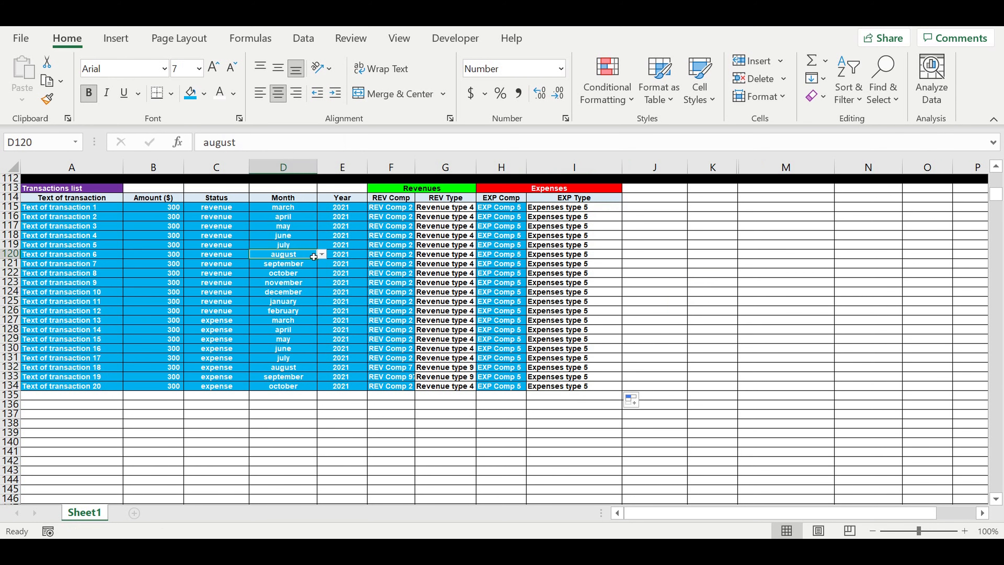
left_click(716, 257)
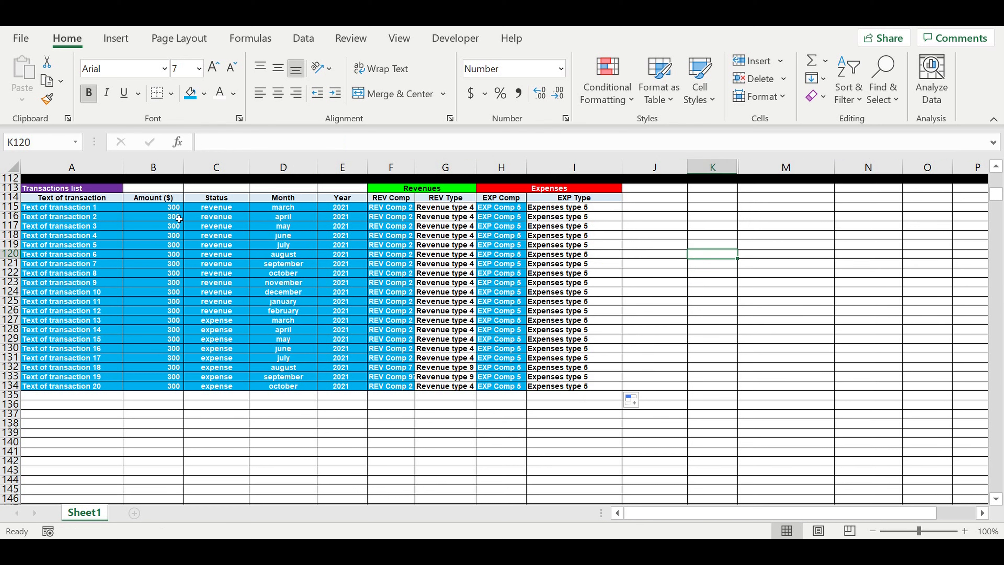
Step: Give the status, month, year and REV Comp cells C115:F134 a light gray fill and black font
left_click(178, 210)
left_click_drag(220, 210, 387, 390)
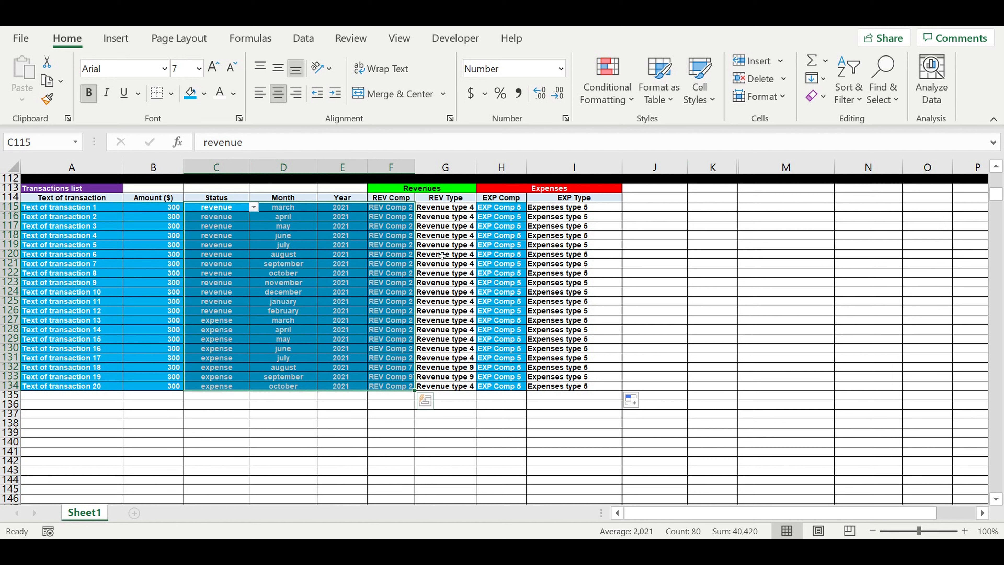
left_click(204, 95)
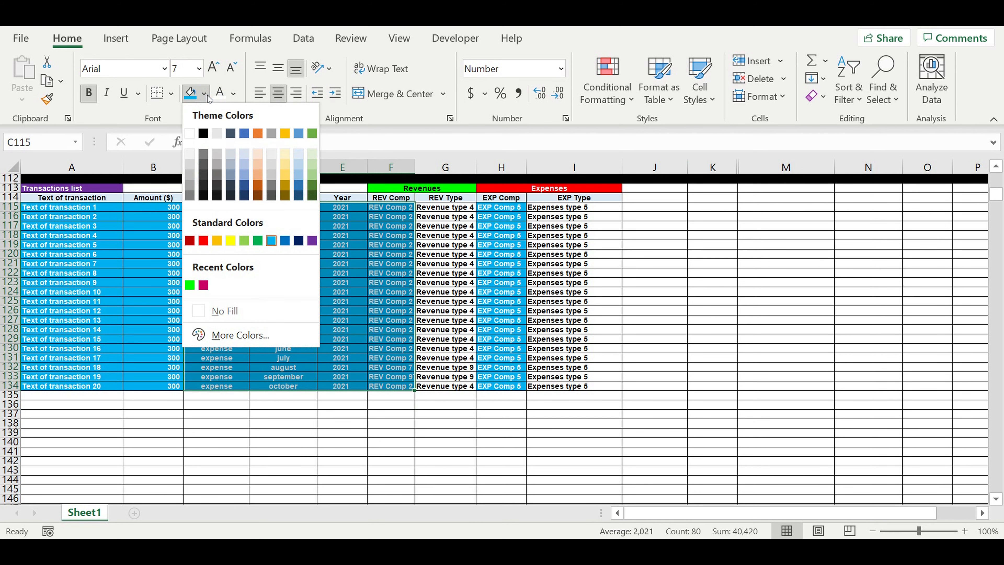
left_click(192, 174)
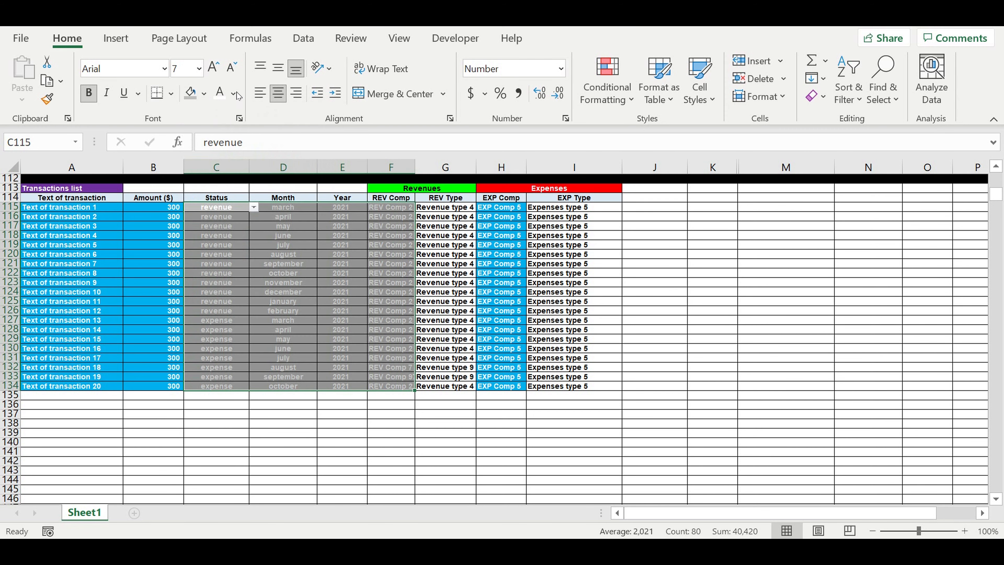
left_click(236, 93)
left_click(238, 111)
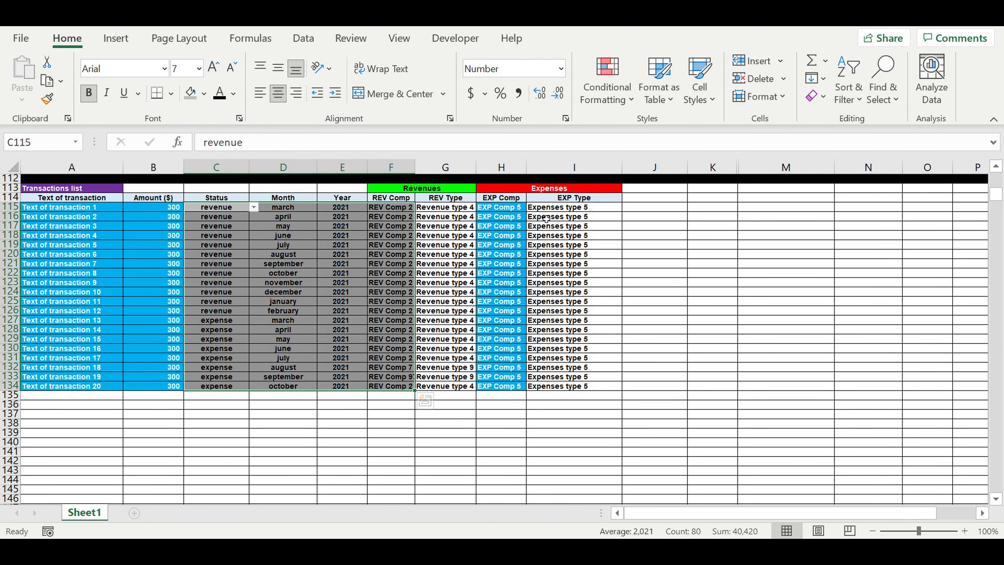
Step: Apply the same light gray fill and black font to the EXP Comp cells H115:H134
left_click_drag(499, 212, 508, 393)
left_click(191, 94)
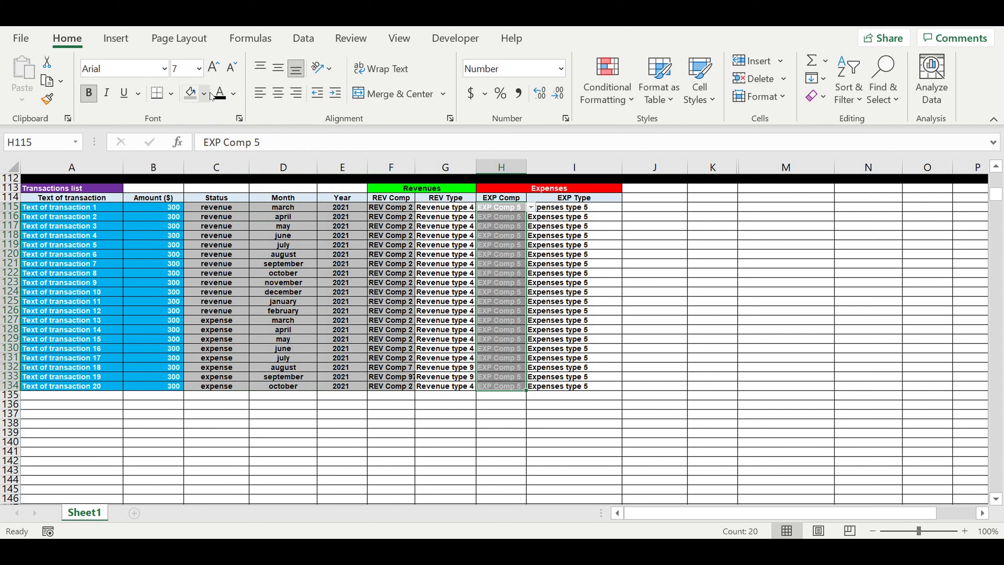
left_click(218, 94)
left_click(714, 314)
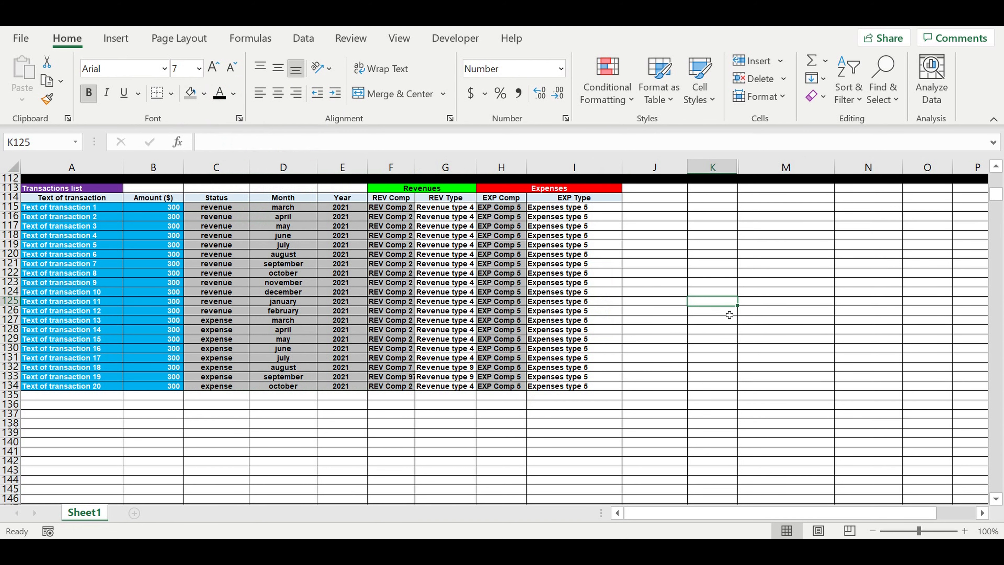
key("Right")
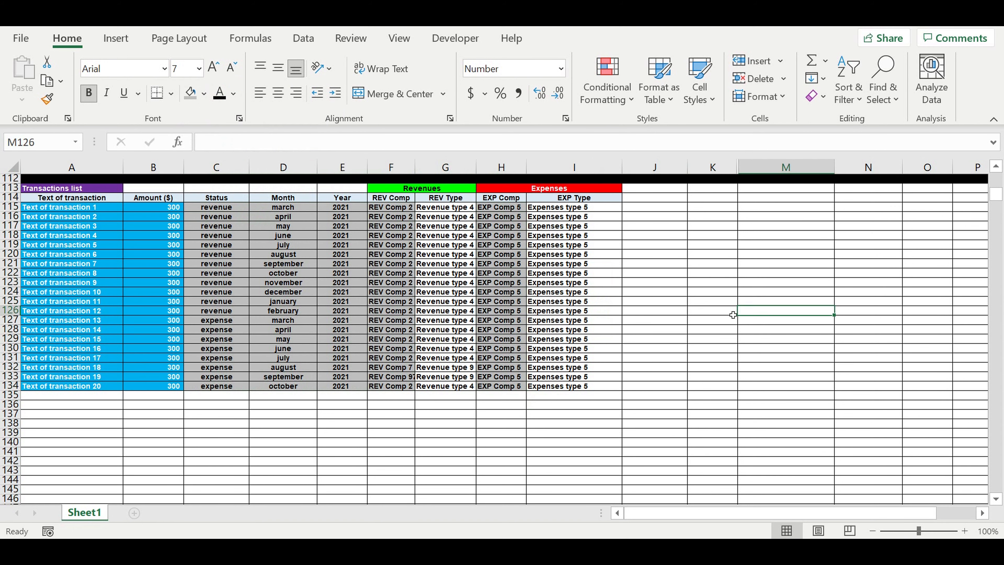
Step: Create a new conditional formatting rule for C115 that uses a formula to determine which cells to format
left_click(220, 210)
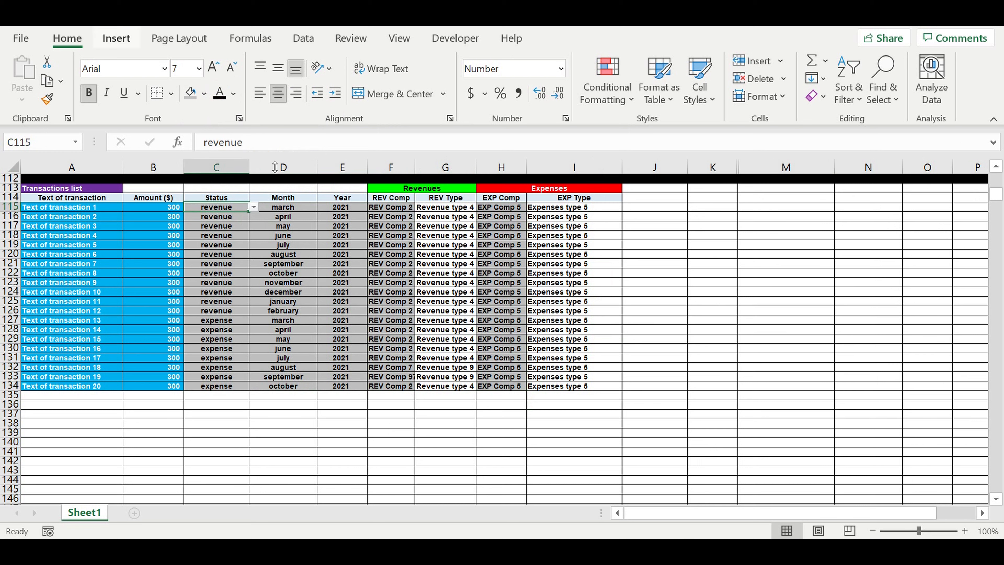
left_click(237, 237)
left_click(214, 209)
left_click(612, 75)
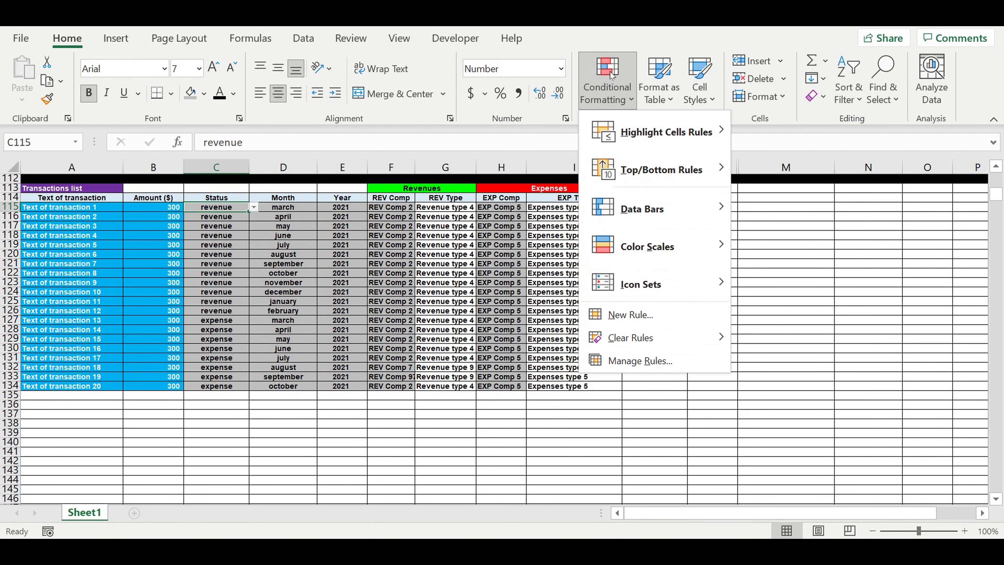
left_click(630, 316)
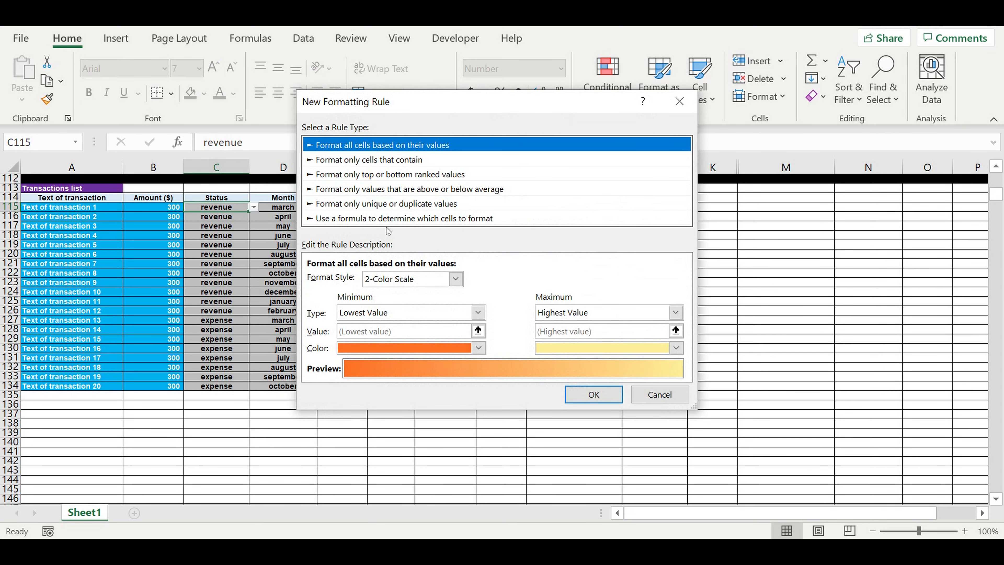
left_click(347, 218)
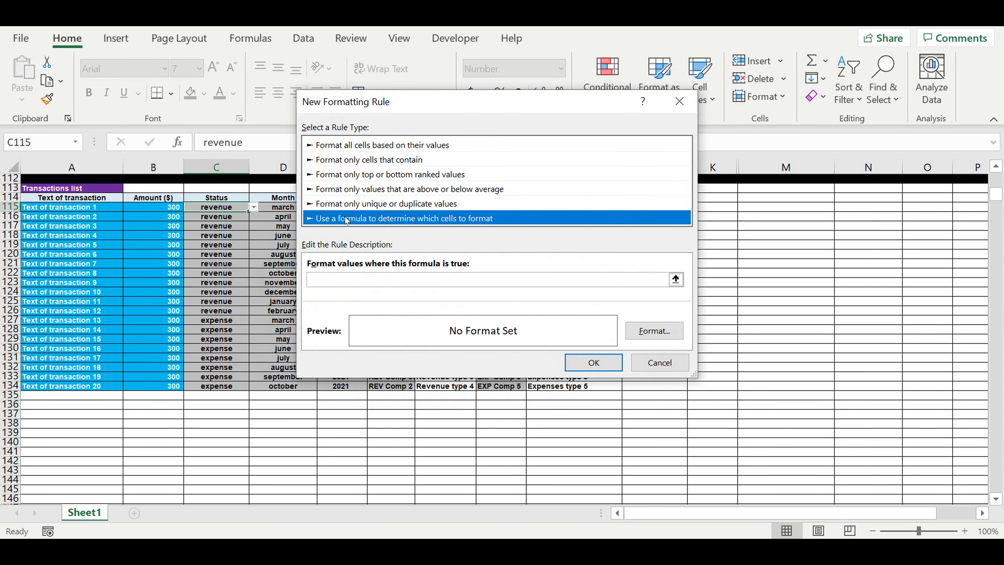
Step: Enter the rule formula =B115>0, removing both dollar signs so the cell reference is relative
left_click(346, 287)
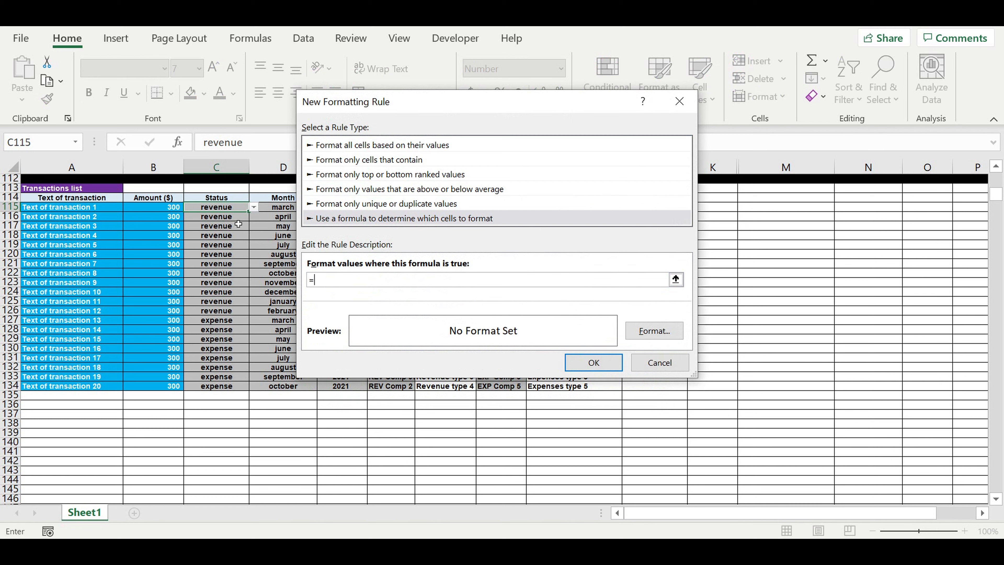
left_click(159, 209)
type(">0")
left_click(319, 282)
key("BackSpace")
left_click(324, 281)
key("BackSpace")
left_click(360, 279)
Step: Set the C115 rule's format to a light blue fill with a white font and apply the rule
left_click(669, 329)
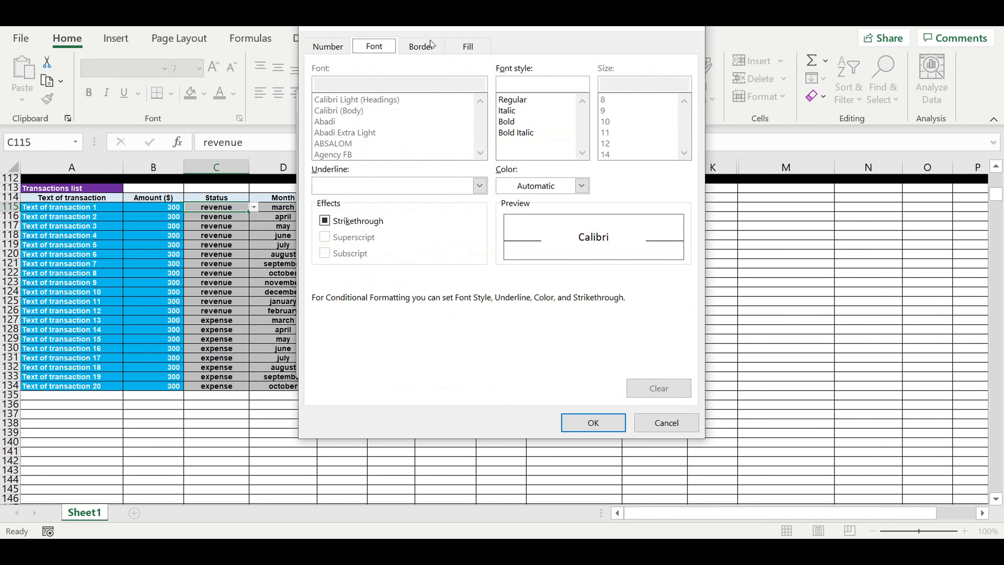
left_click(467, 46)
left_click(411, 192)
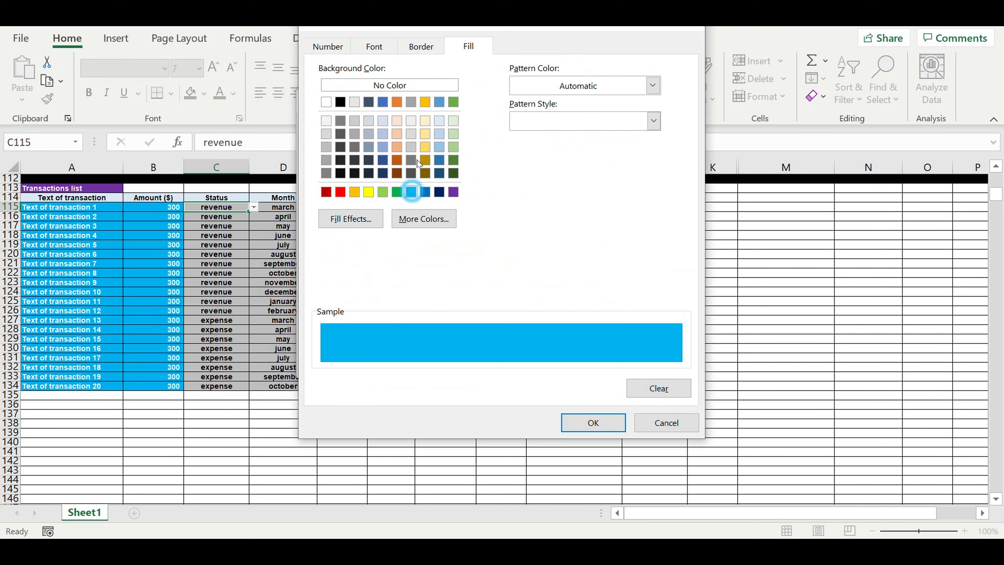
left_click(381, 51)
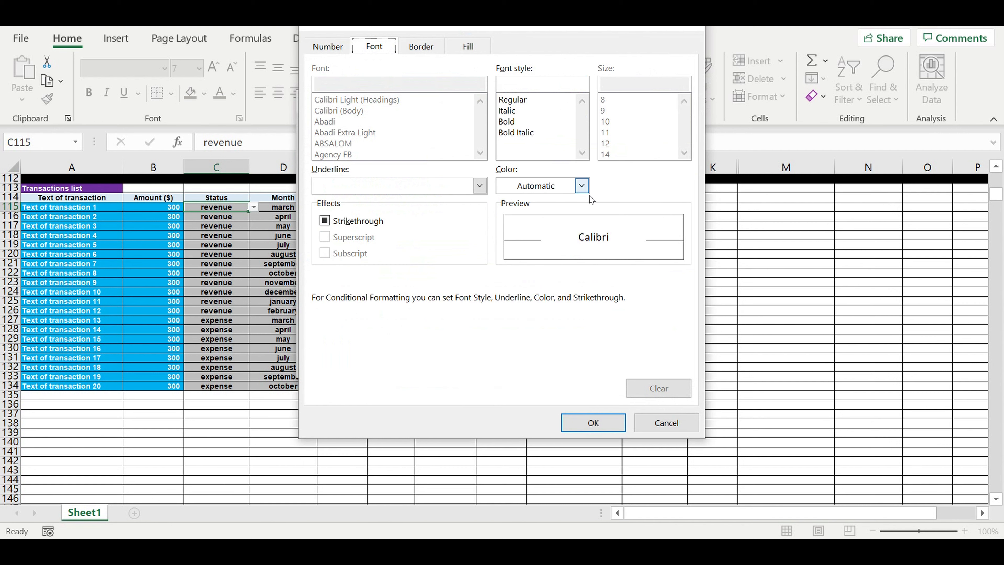
left_click(581, 186)
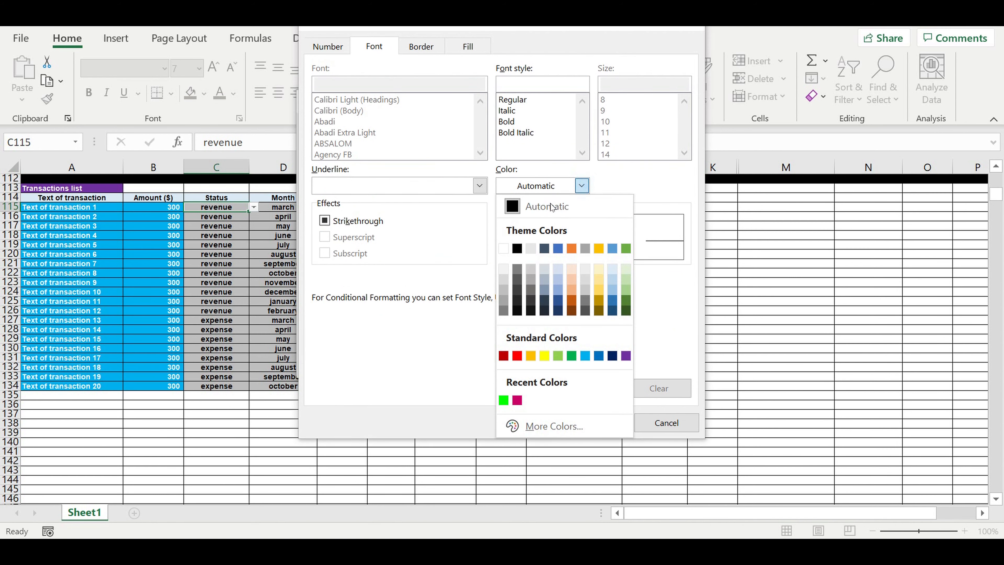
left_click(505, 249)
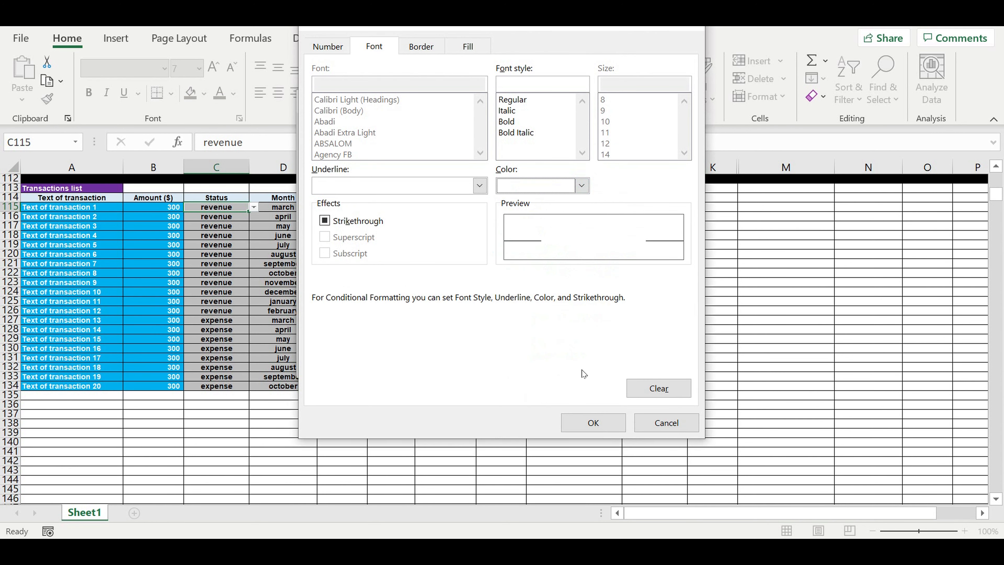
left_click(604, 425)
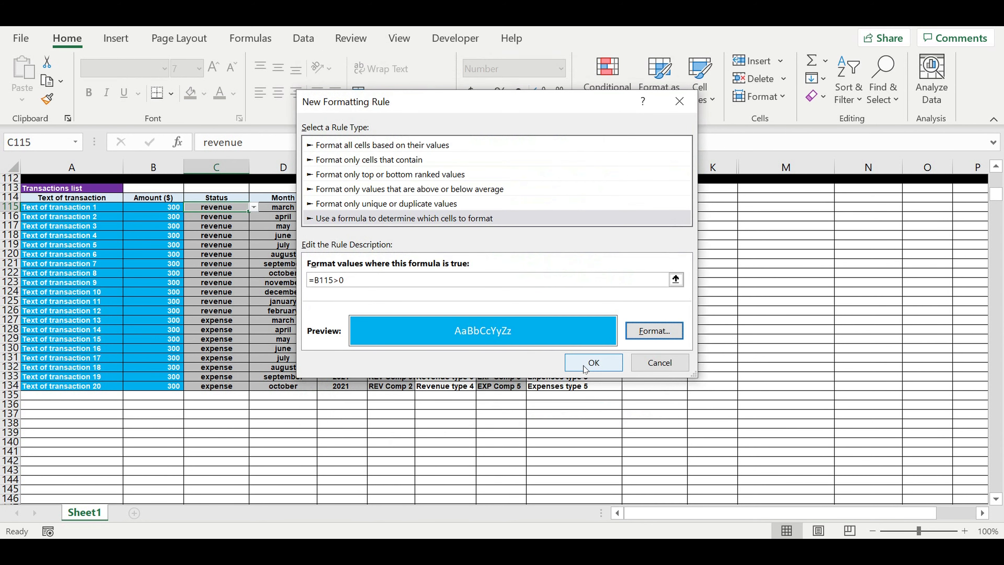
left_click(587, 368)
left_click(290, 253)
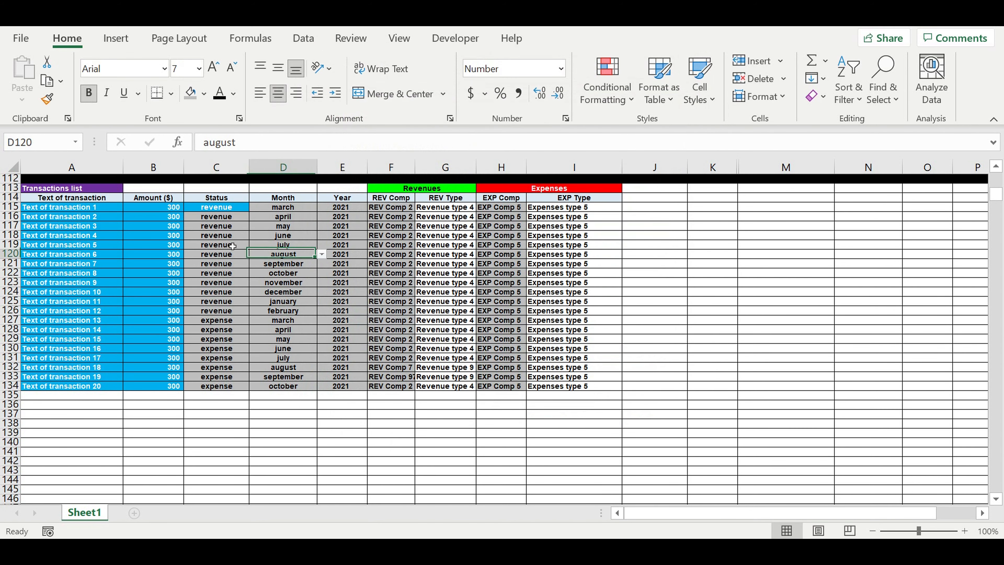
Step: Clear the amount in B115 and the status in C115 to test the conditional formatting
left_click(162, 210)
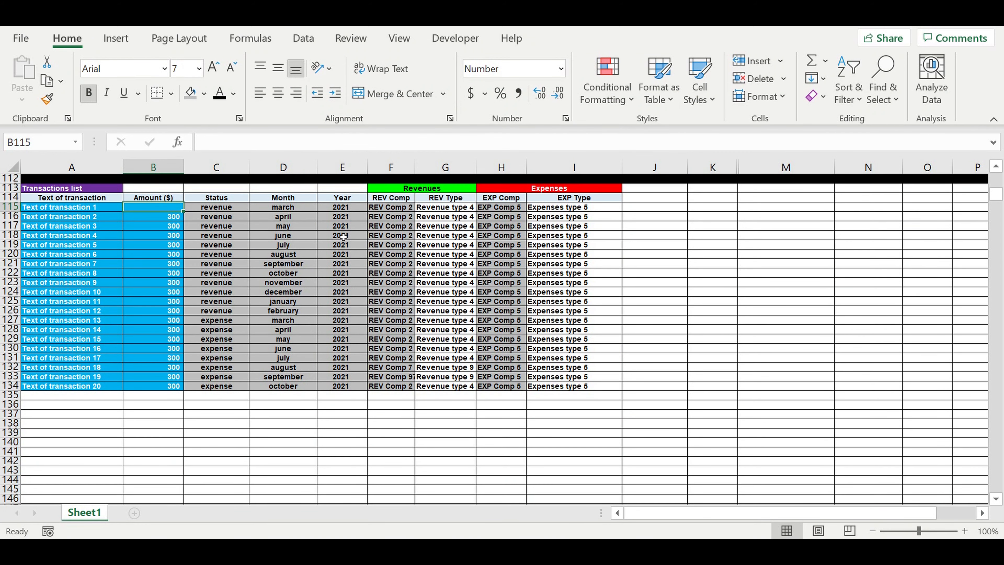
left_click(279, 255)
left_click(210, 211)
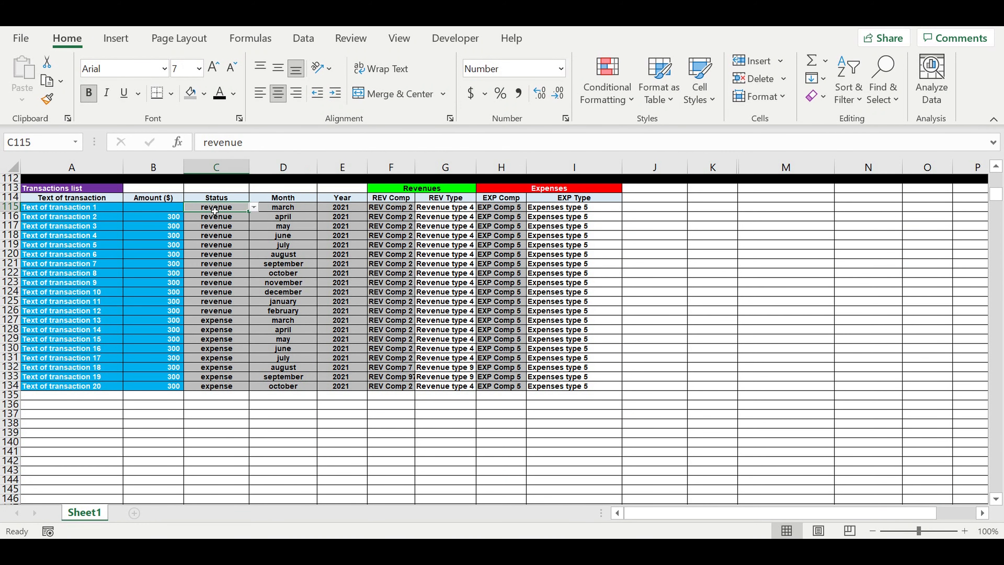
key("Delete")
left_click(230, 235)
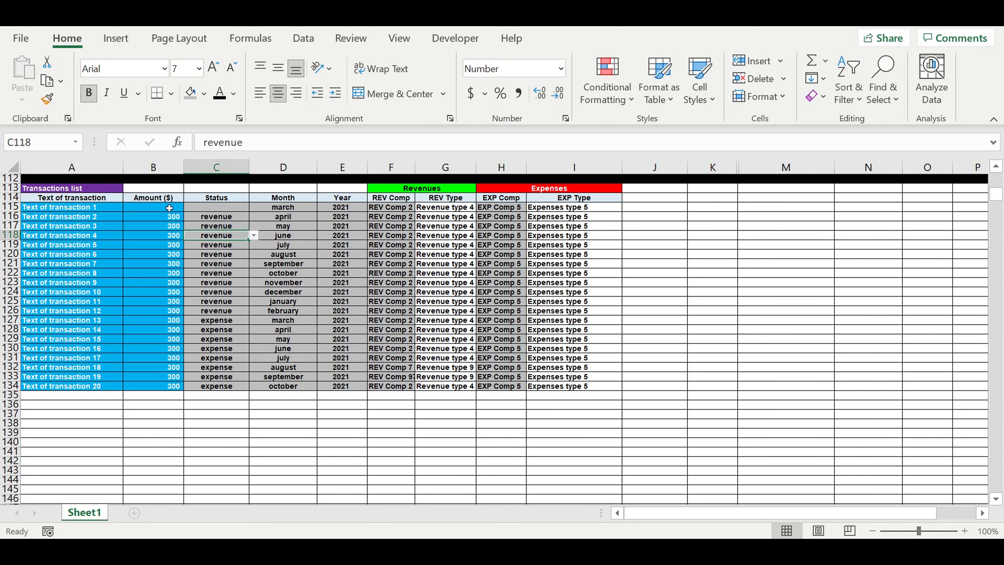
Step: Enter 200 as the amount of transaction 1 in B115
left_click(170, 208)
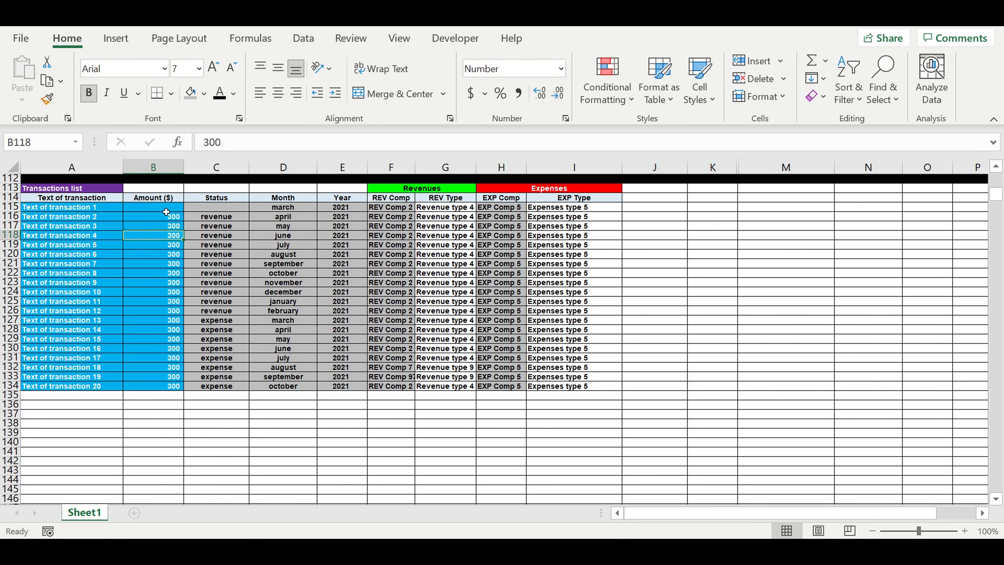
type("2")
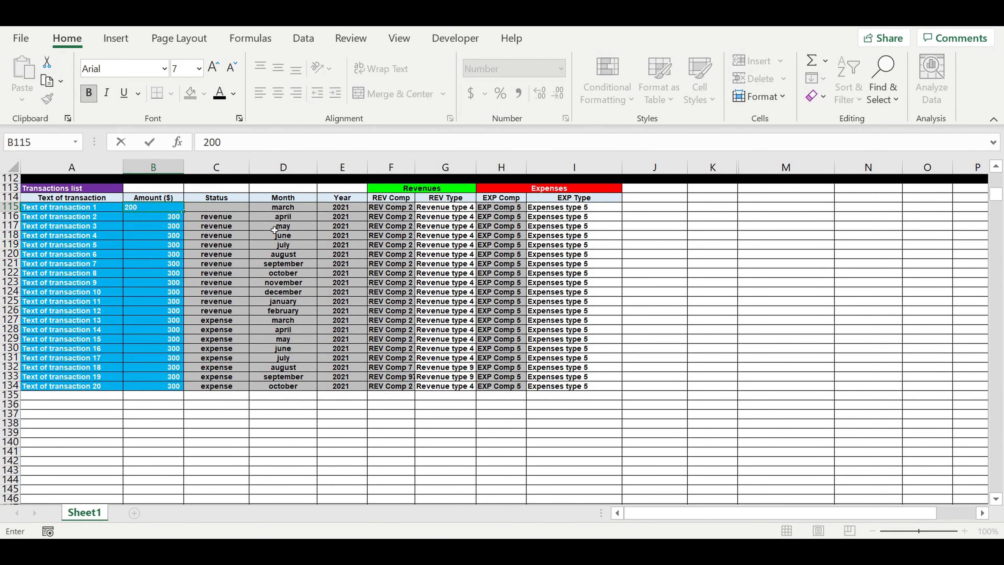
type("00")
left_click(186, 234)
left_click(166, 210)
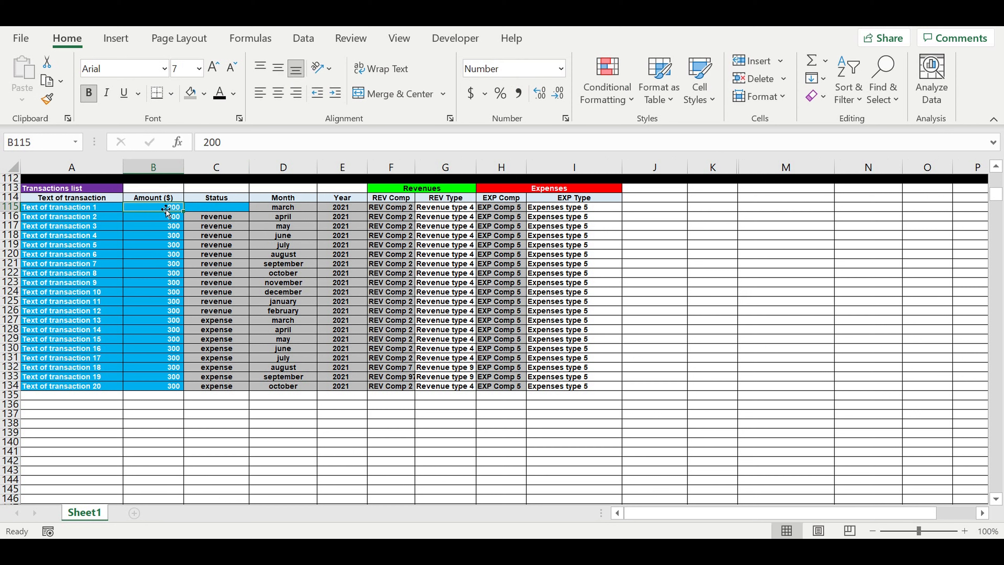
Step: Choose revenue as the status of transaction 1 in C115
left_click(223, 208)
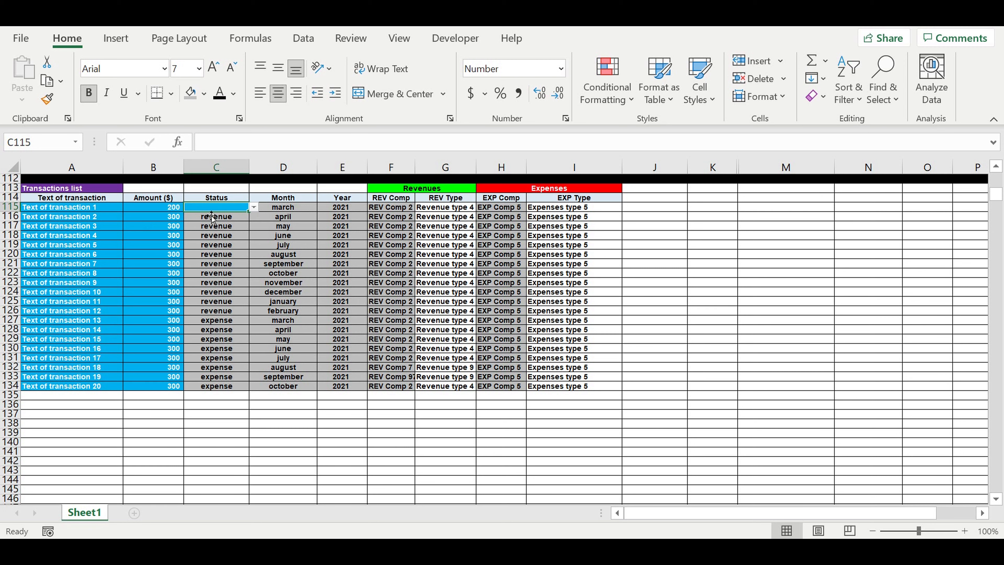
left_click(254, 207)
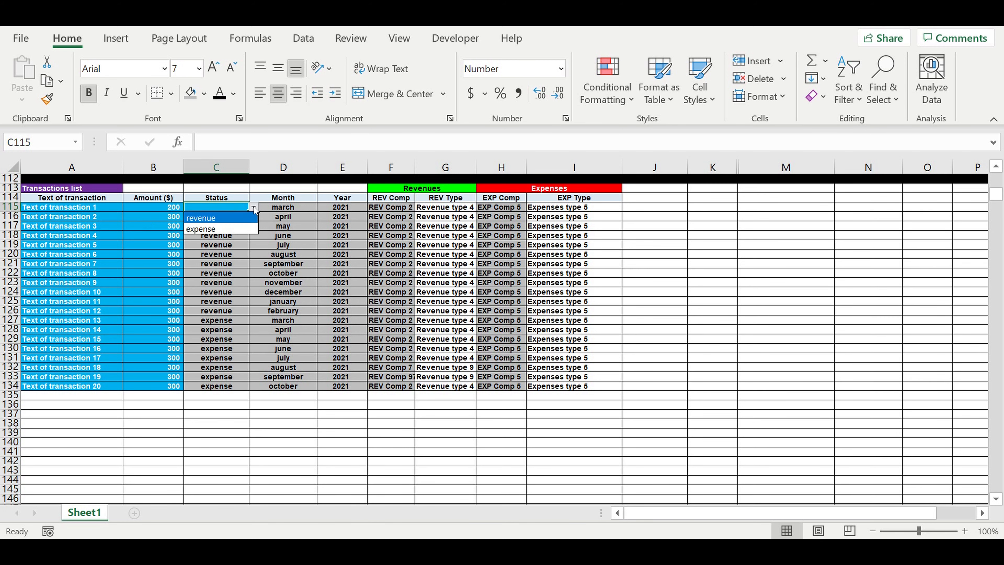
left_click(222, 220)
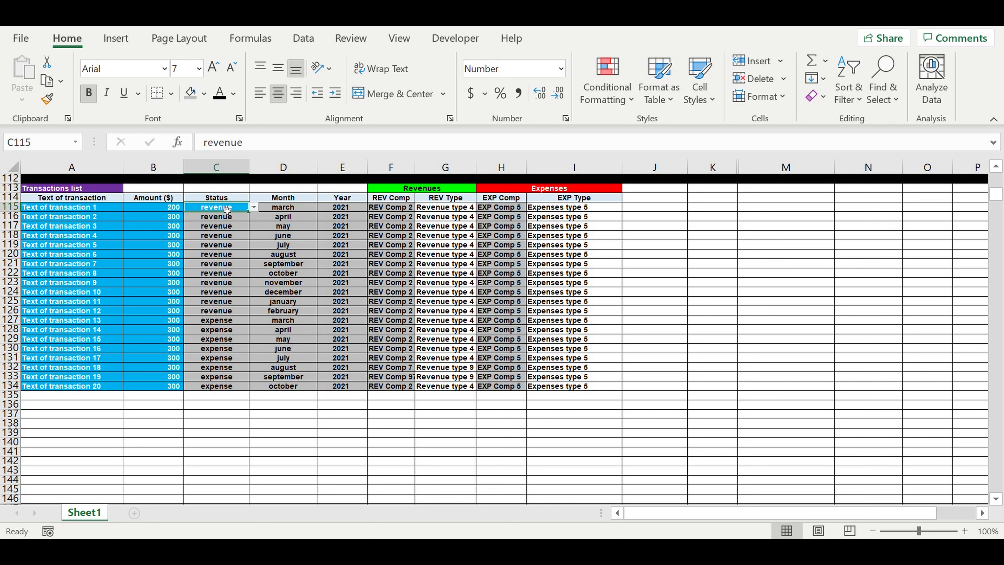
left_click(295, 247)
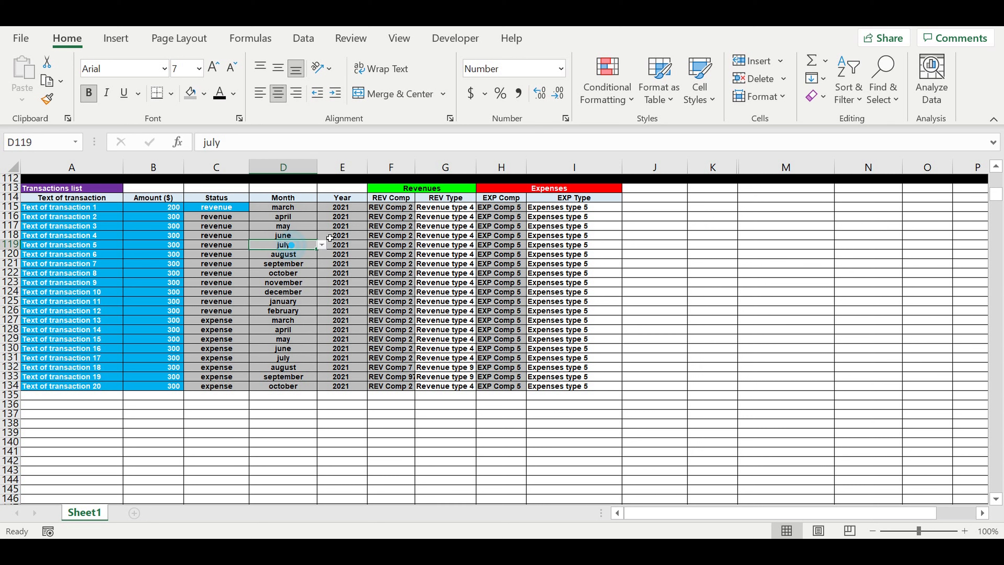
left_click(297, 209)
left_click(315, 236)
Step: Create a new conditional formatting rule for the REV Comp cell F115 that uses a formula to determine which cells to format
left_click(388, 209)
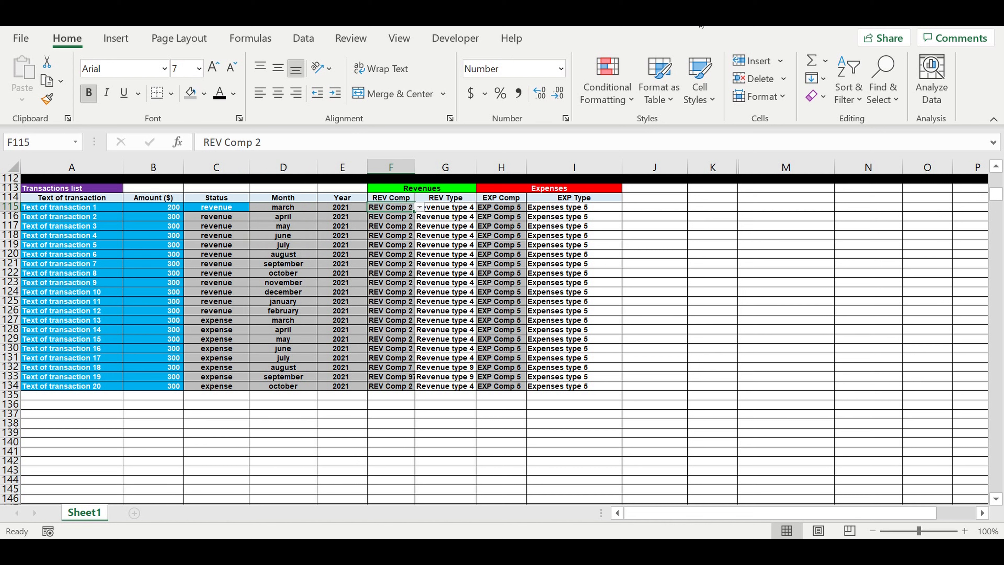
left_click(601, 90)
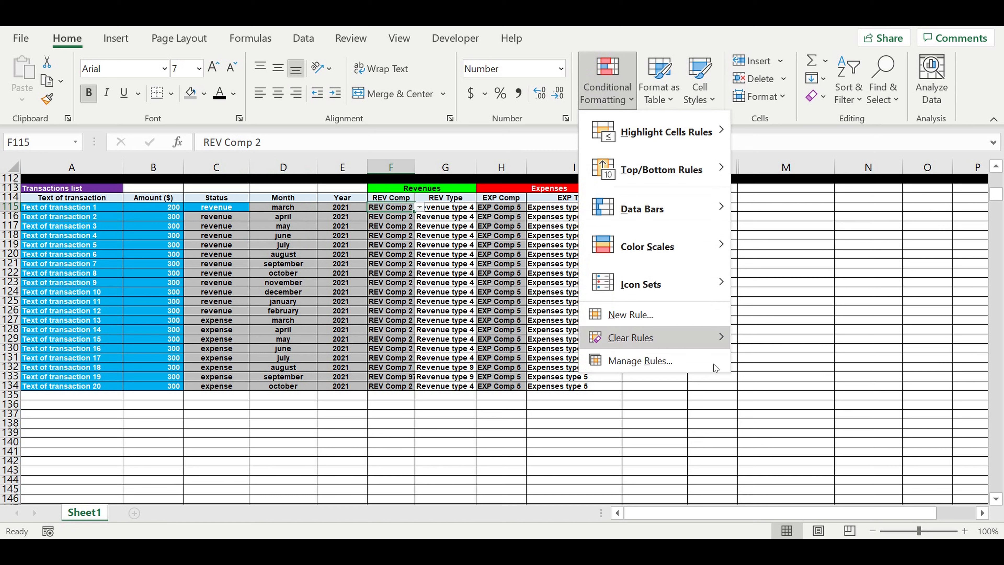
left_click(629, 316)
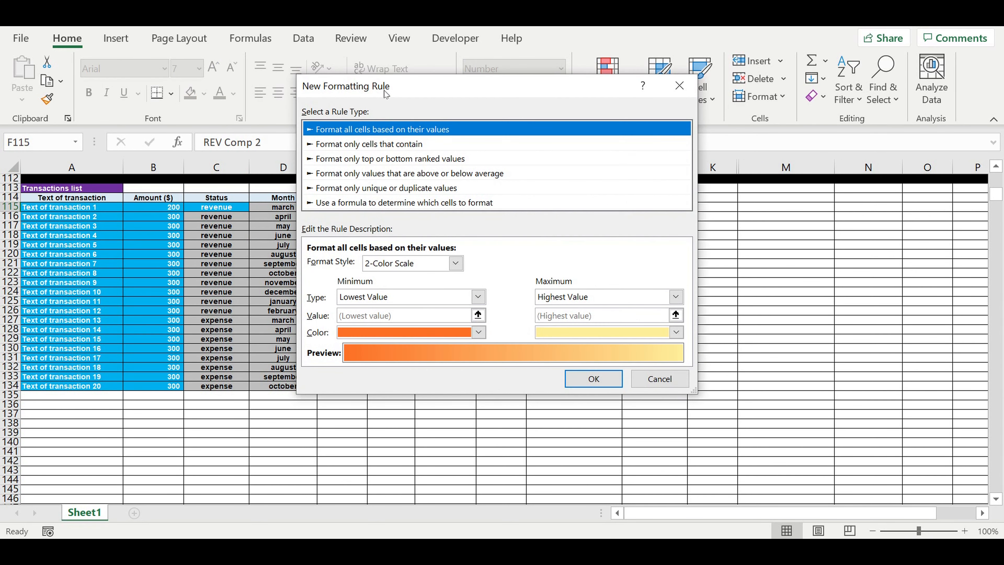
left_click_drag(387, 93, 409, 99)
left_click_drag(484, 101, 524, 87)
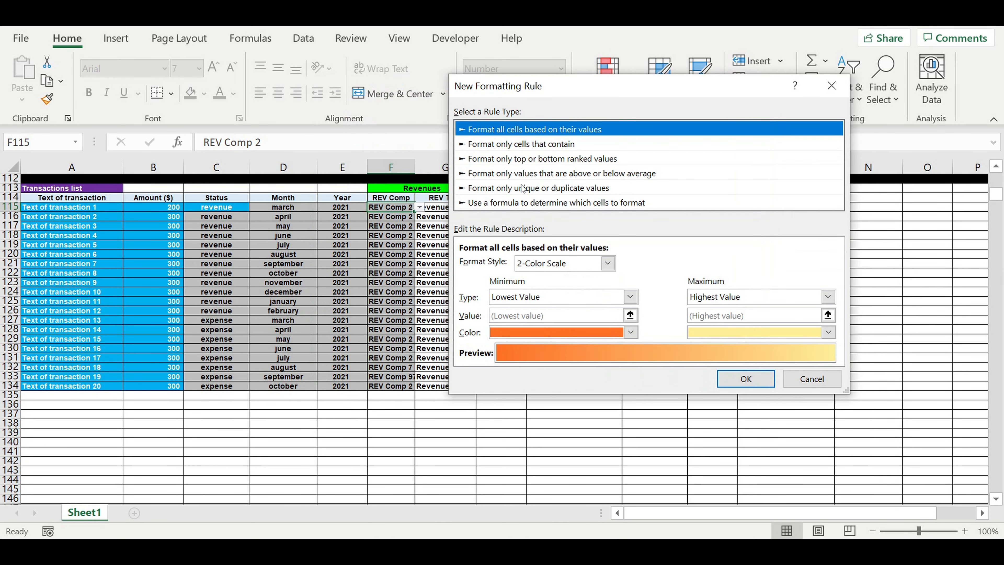
left_click(487, 204)
left_click(482, 263)
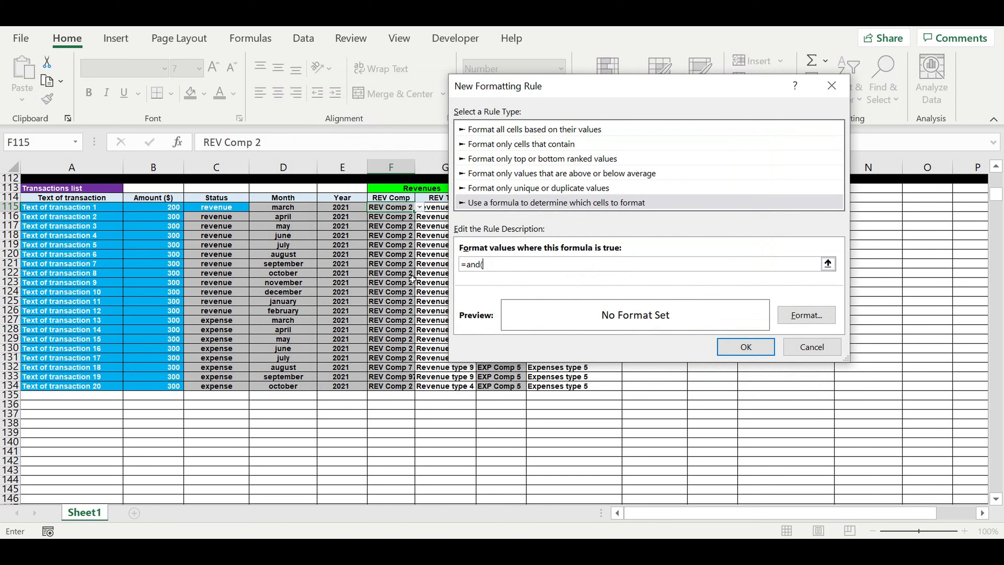
Step: Begin the rule formula with =and(B115>0, and make the B115 reference relative by removing both dollar signs
type("=and(")
left_click(154, 211)
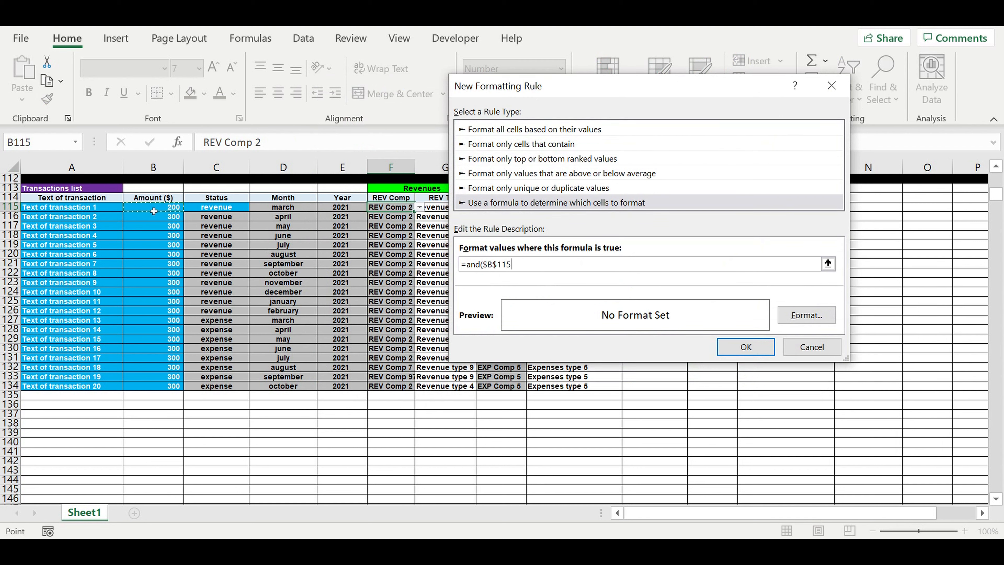
type(">0")
left_click(487, 264)
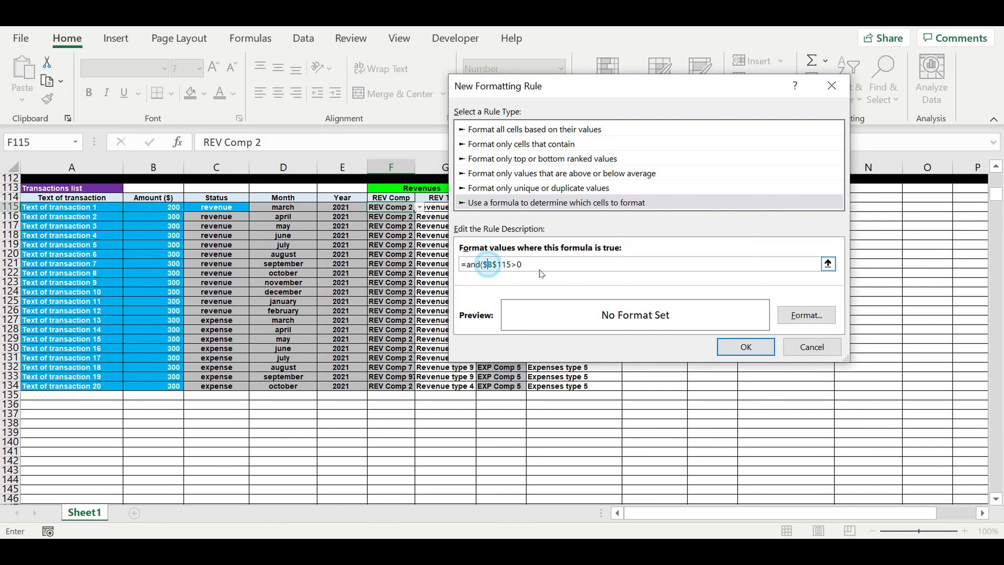
key("BackSpace")
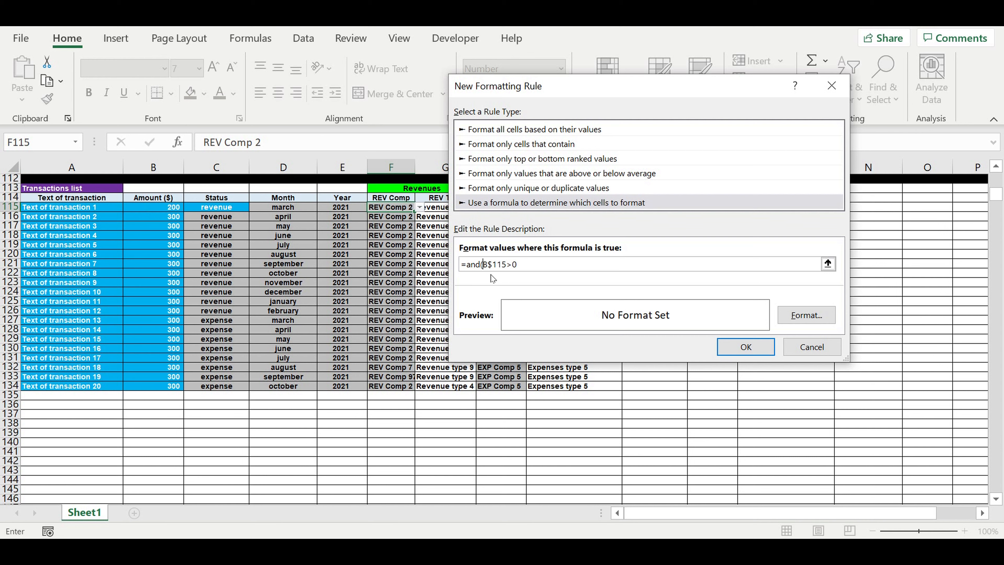
left_click(491, 264)
key("BackSpace")
type(",")
Step: Complete the formula with the condition C115=$E$2), keeping C115 relative and the revenue status cell E2 absolute
left_click(218, 209)
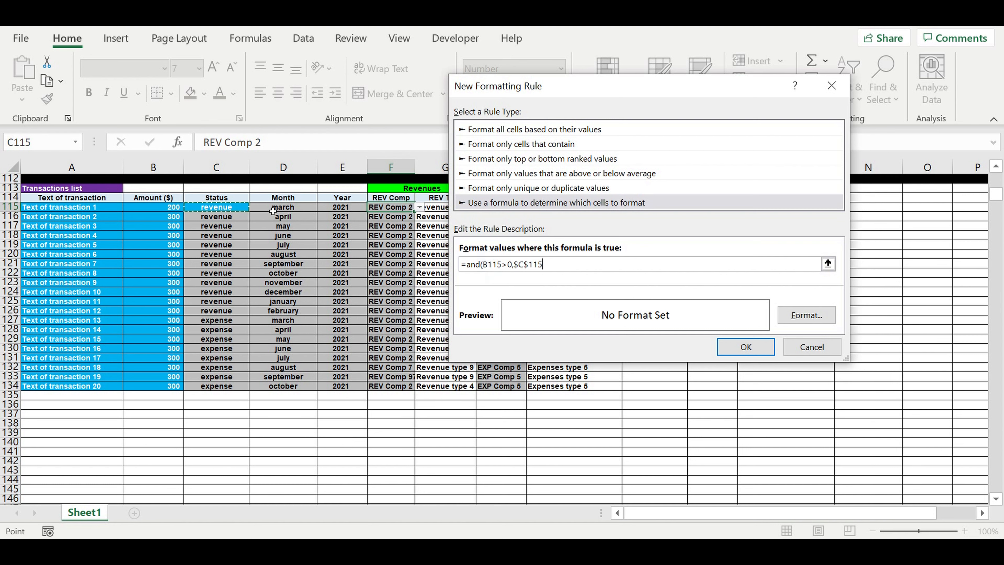
left_click(547, 270)
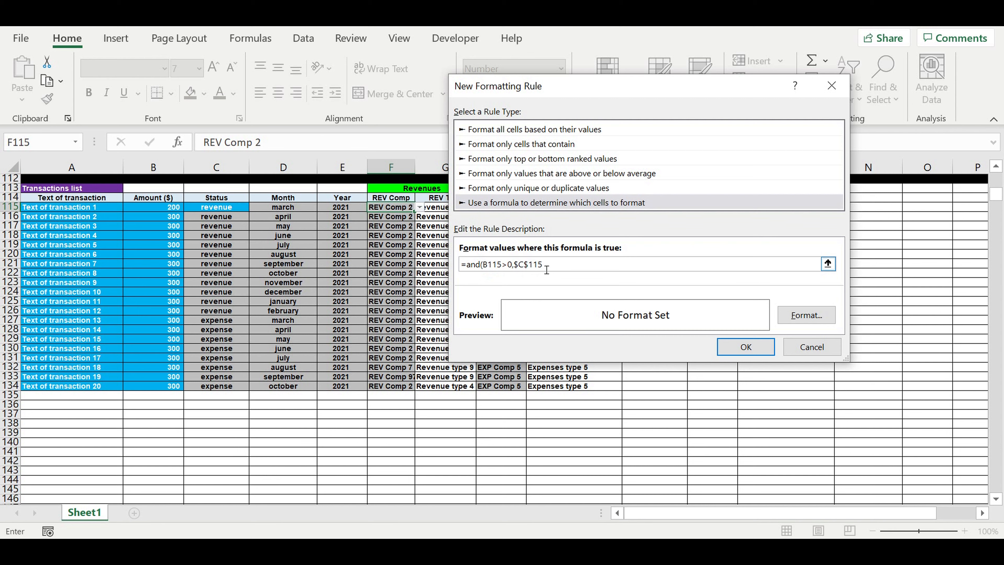
left_click(518, 265)
key("BackSpace")
left_click(531, 269)
key("BackSpace")
type("=")
left_click_drag(994, 200, 995, 178)
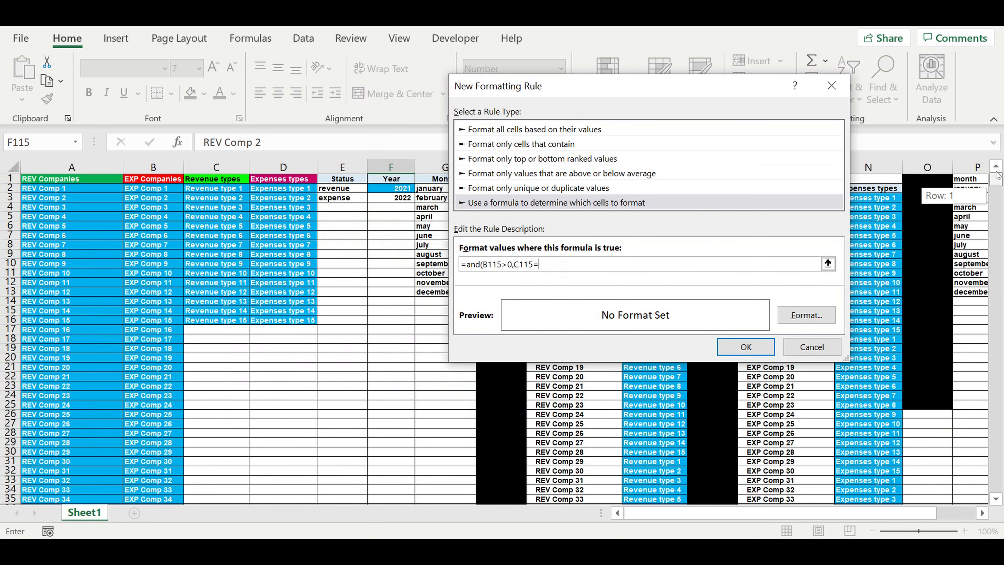
left_click(352, 189)
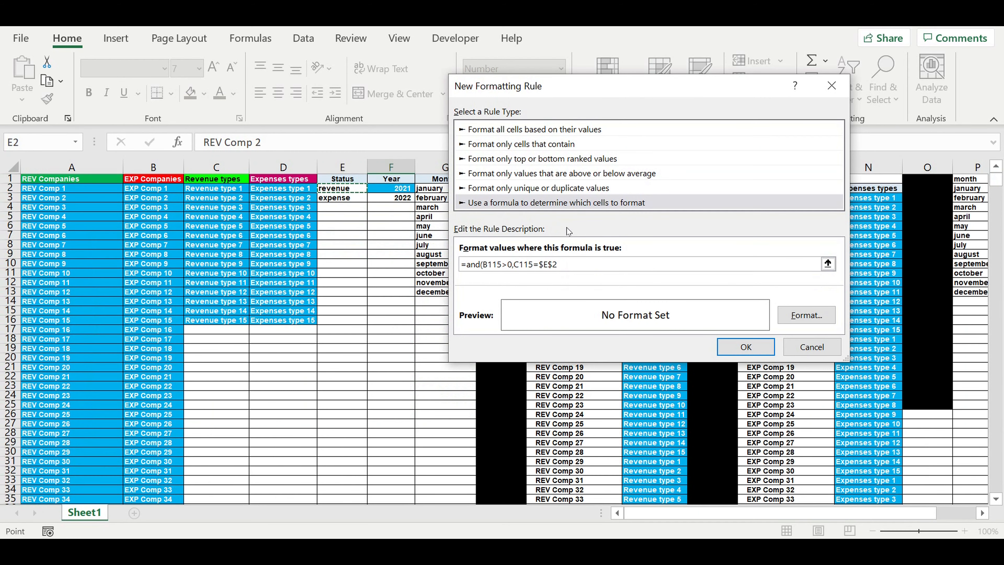
type(")")
Step: Set the F115 rule's format to a light blue fill with a white font and apply the rule
left_click(818, 316)
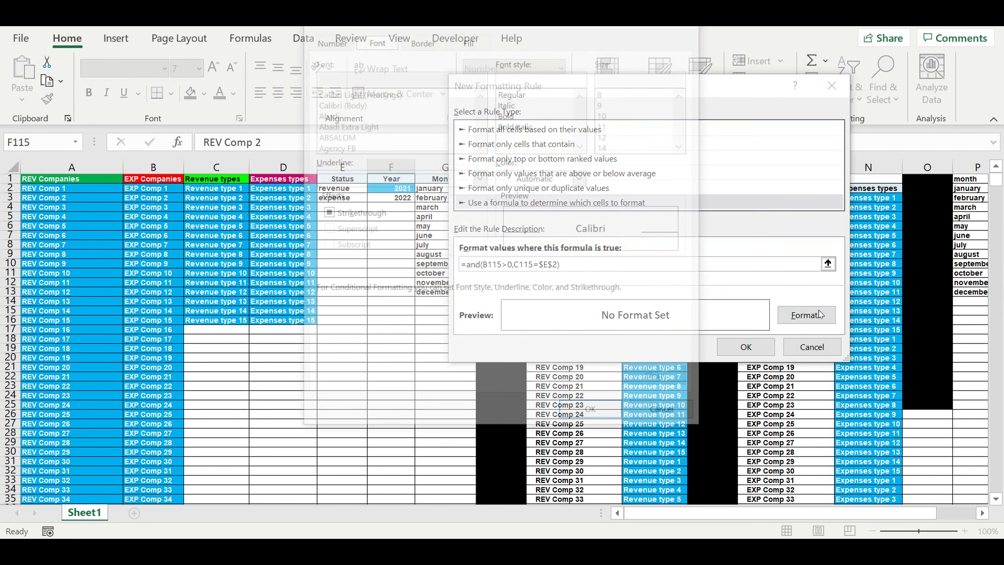
left_click(458, 42)
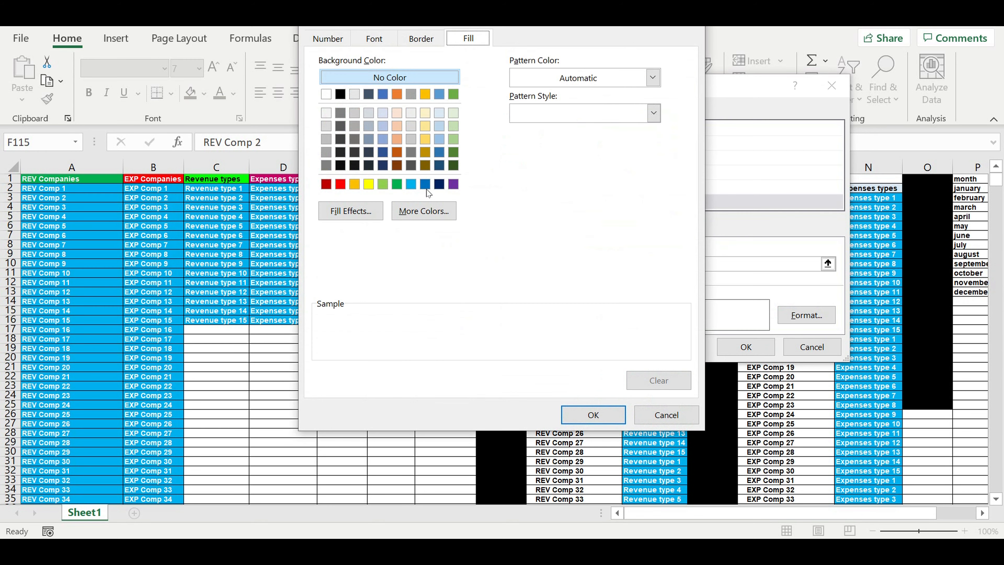
left_click(411, 184)
left_click(378, 41)
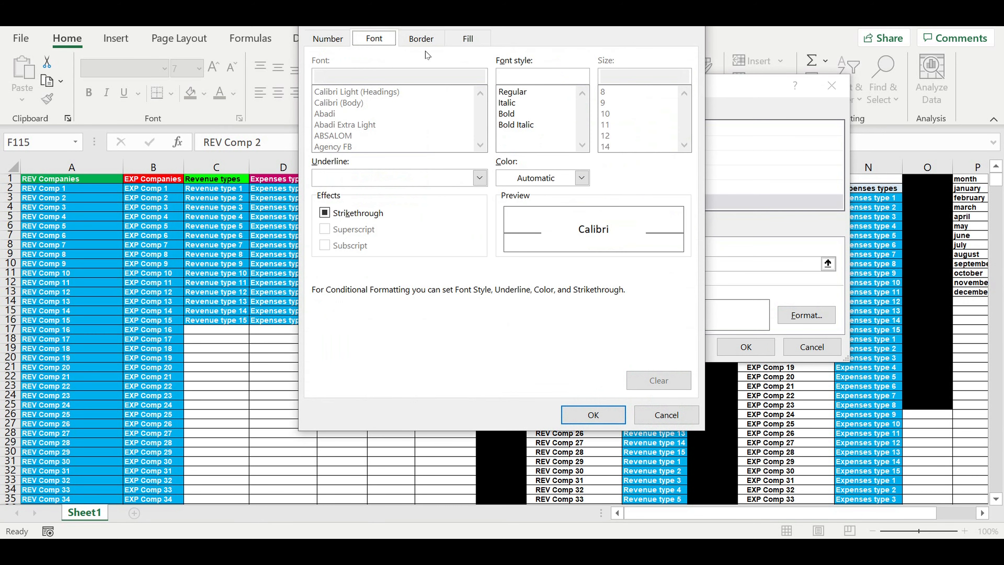
left_click(582, 178)
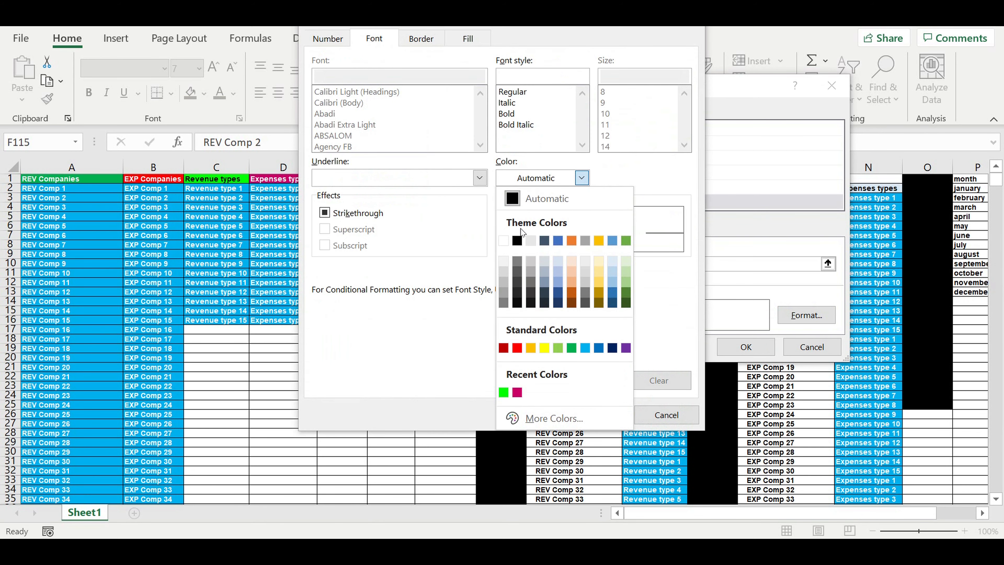
left_click(503, 240)
left_click(601, 418)
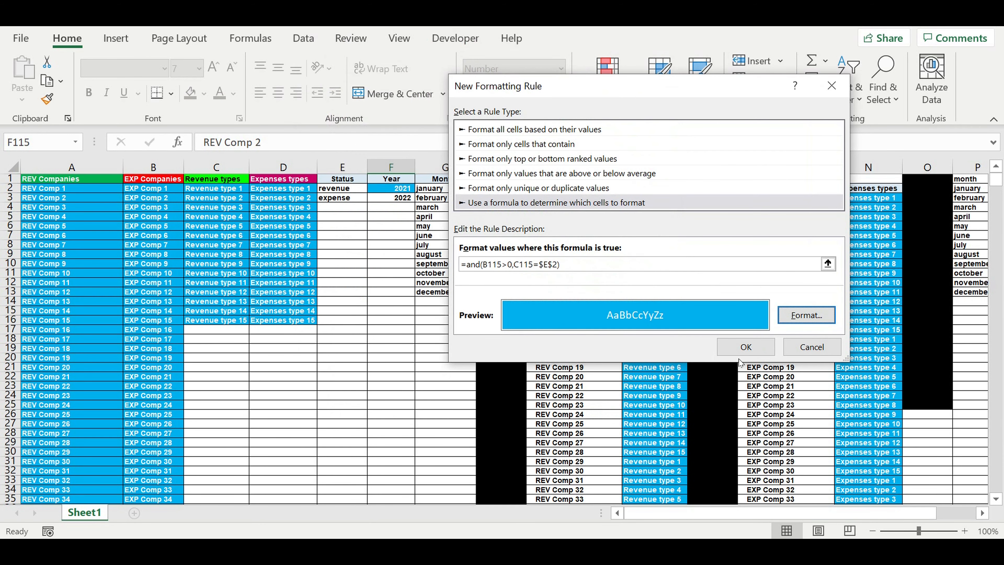
left_click(746, 347)
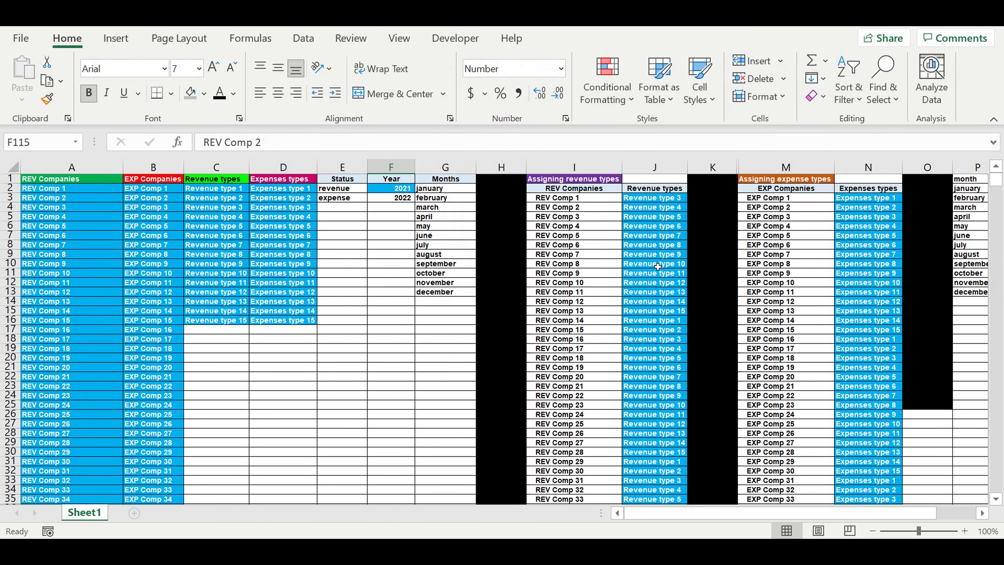
Step: Set the status of Text of transaction 1 in C115 to expense
key("Down")
key("Down")
key("Down")
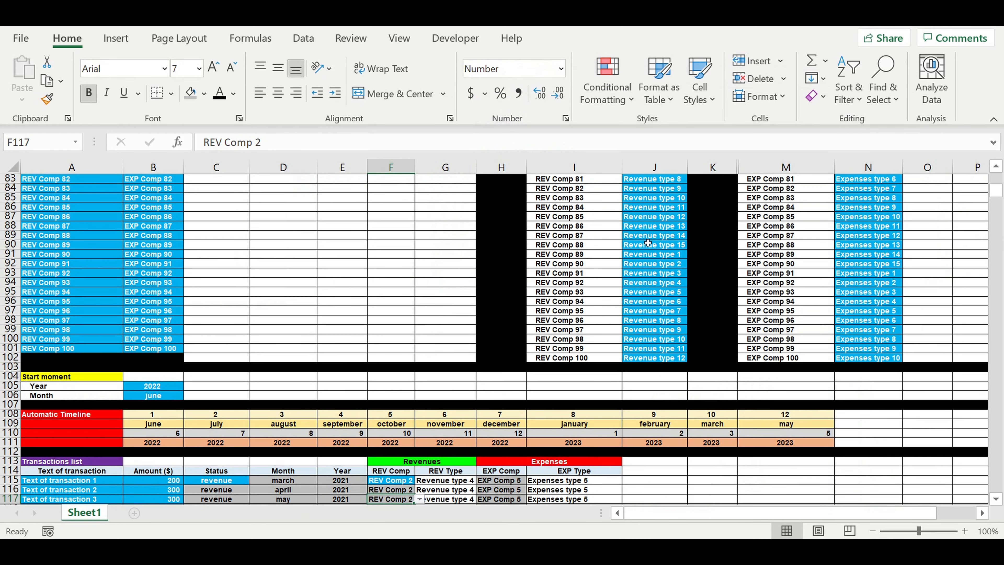
scroll(540, 241, "down", 6)
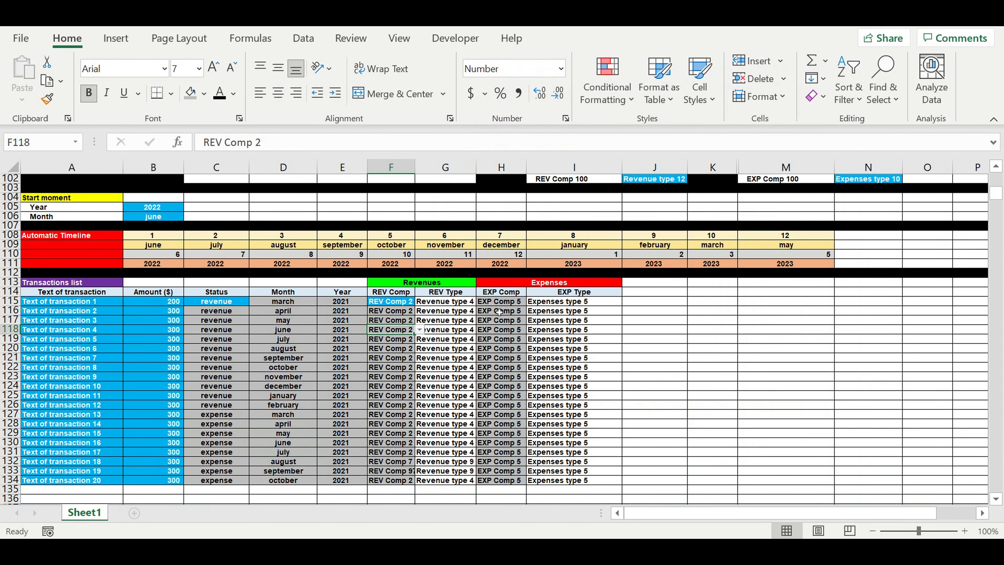
left_click(214, 301)
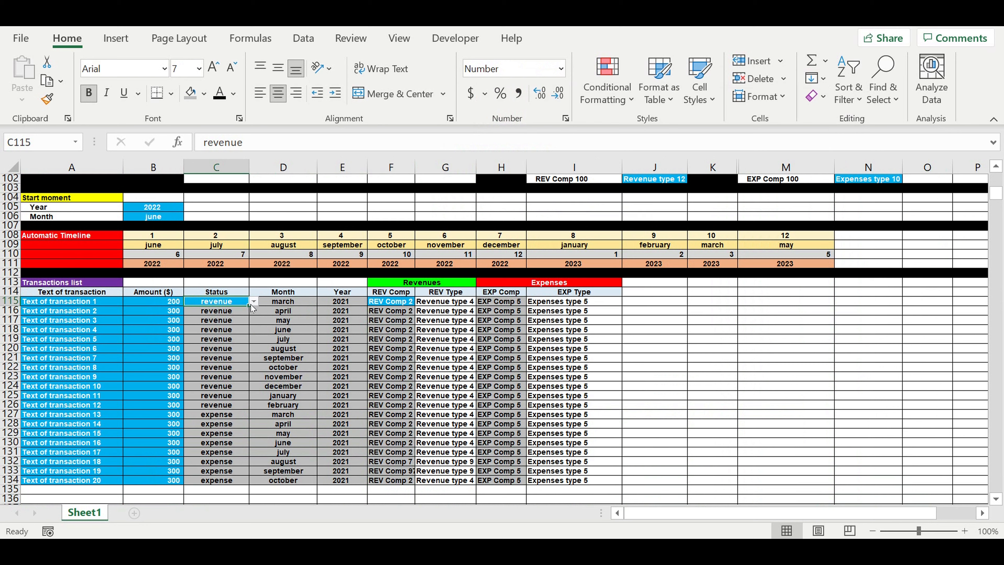
left_click(393, 302)
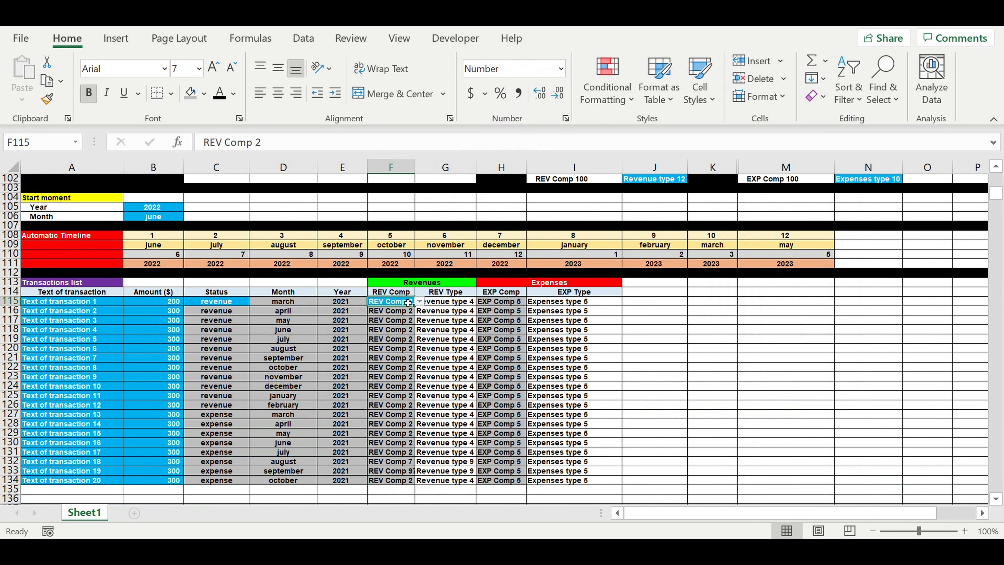
left_click(241, 301)
left_click(254, 301)
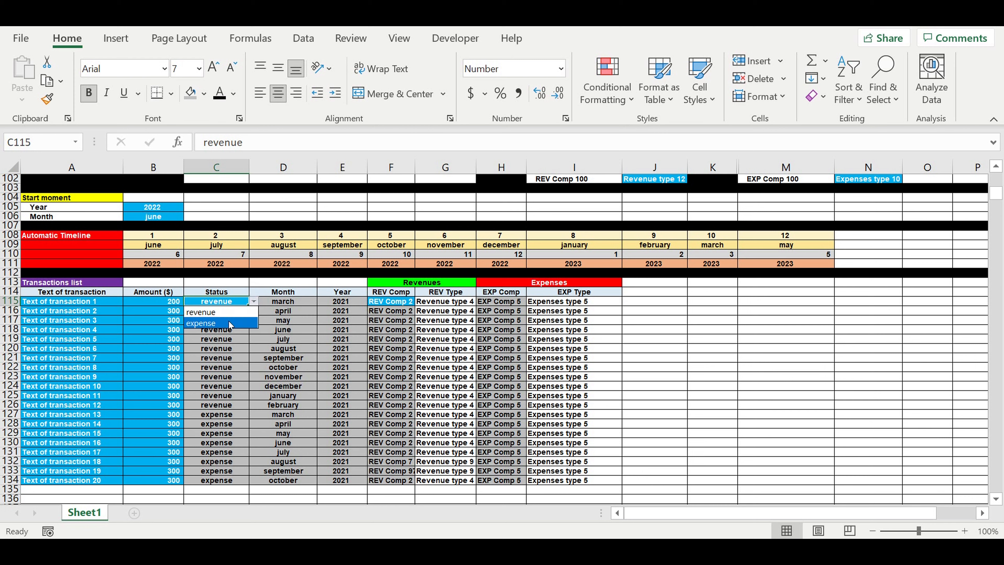
left_click(232, 324)
Step: Create a new conditional formatting rule for the EXP Comp cell H115 that uses a formula to determine which cells to format
left_click(519, 305)
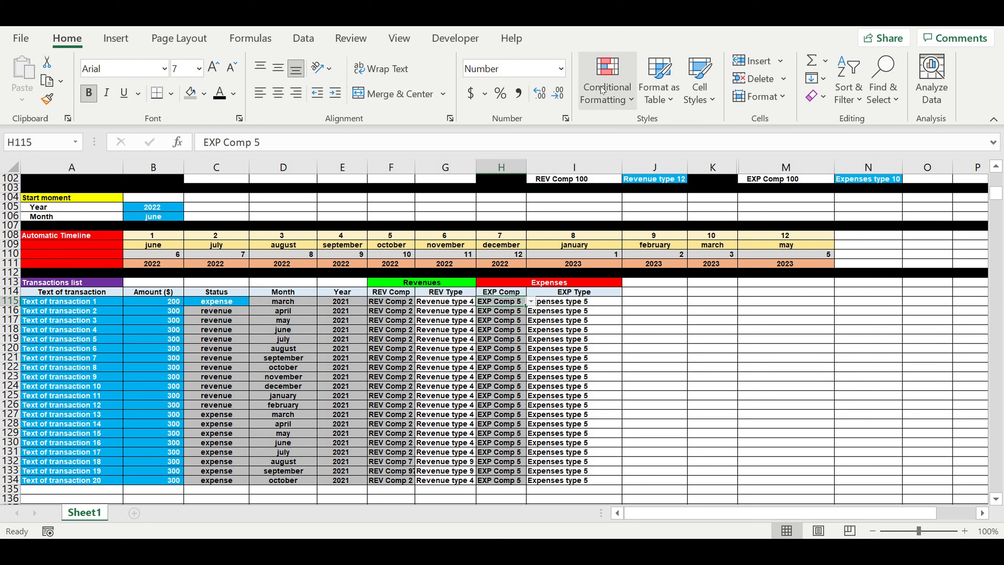
left_click(607, 93)
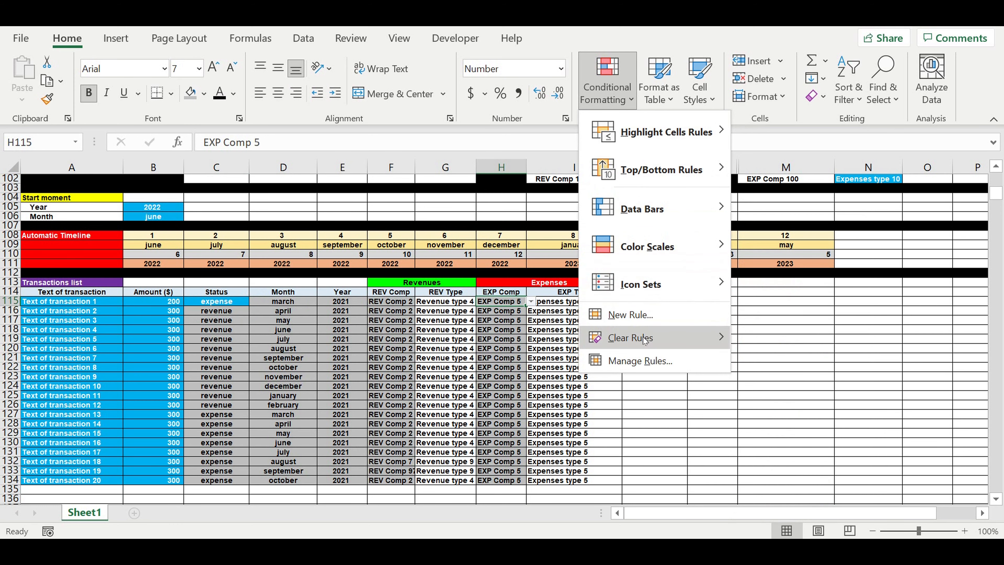
left_click(634, 317)
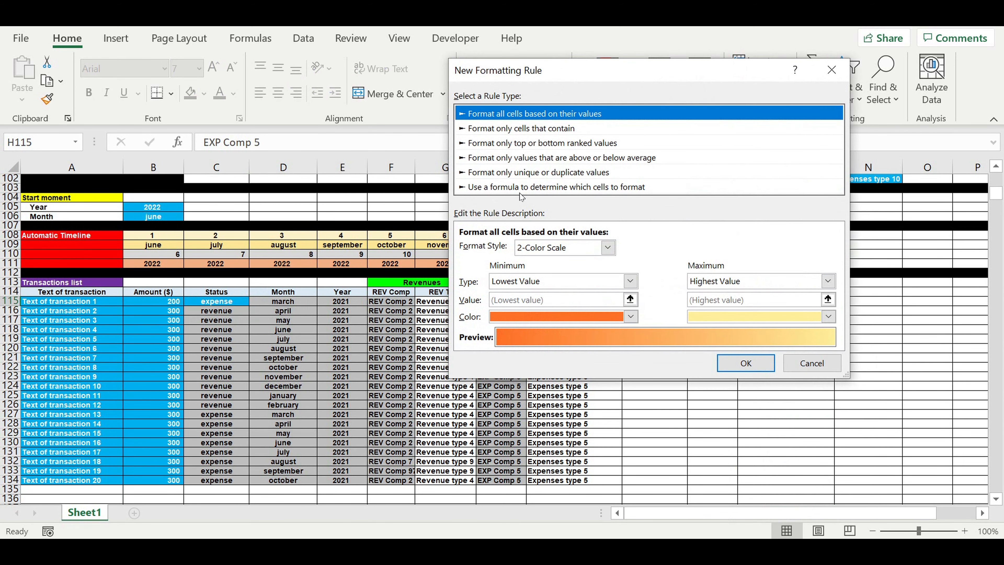
left_click(508, 187)
Step: Begin the H115 rule formula with =and(B115>0, and make the B115 reference relative by removing both dollar signs
left_click(654, 254)
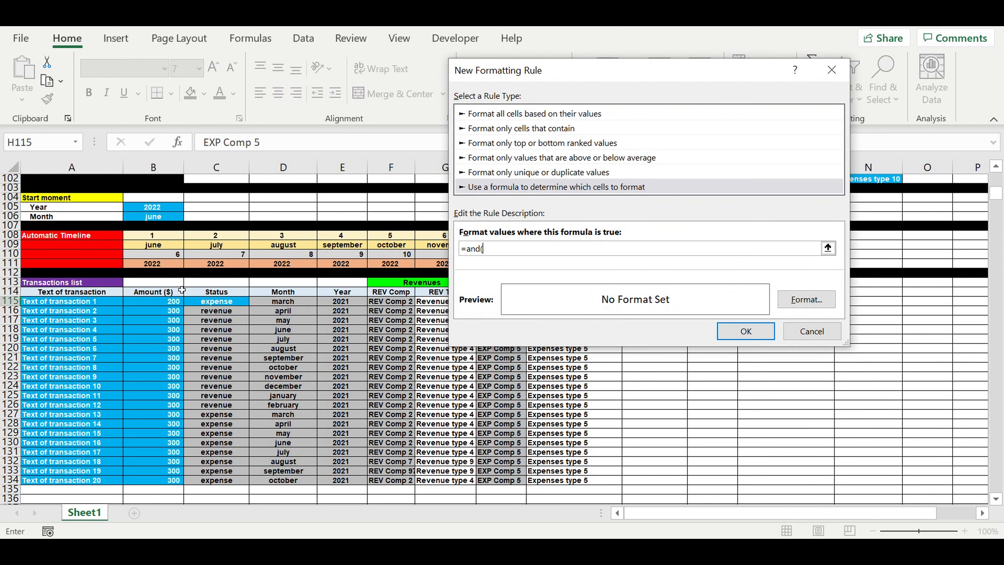
left_click(168, 300)
type(">0,")
left_click(488, 254)
key("BackSpace")
left_click(493, 246)
key("BackSpace")
left_click(537, 250)
Step: Add the condition C115=$E$3 and close the formula, keeping C115 relative and the expense status cell E3 absolute
left_click(219, 303)
type("=")
left_click(519, 249)
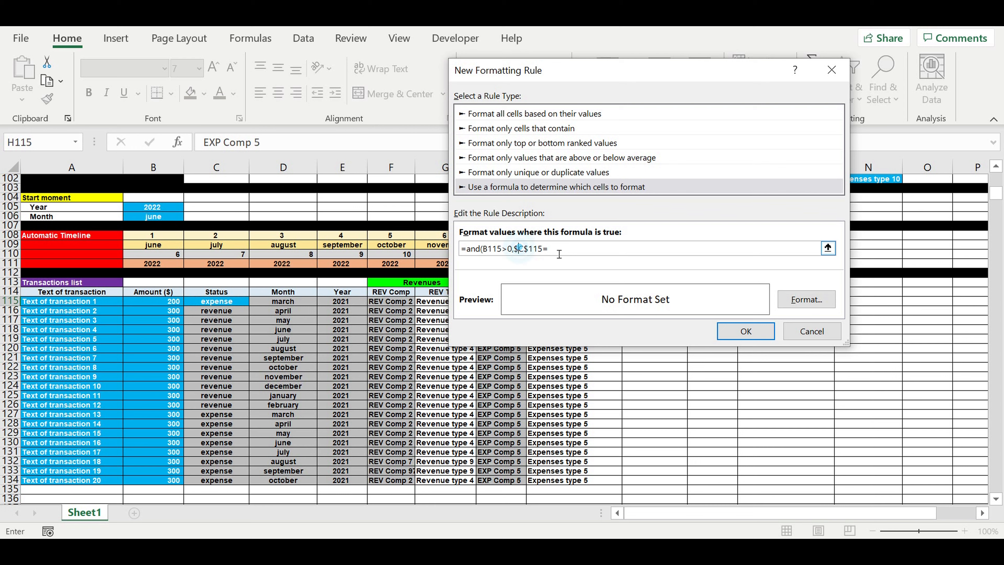
key("BackSpace")
left_click(524, 250)
key("BackSpace")
left_click(555, 250)
left_click_drag(997, 201, 993, 166)
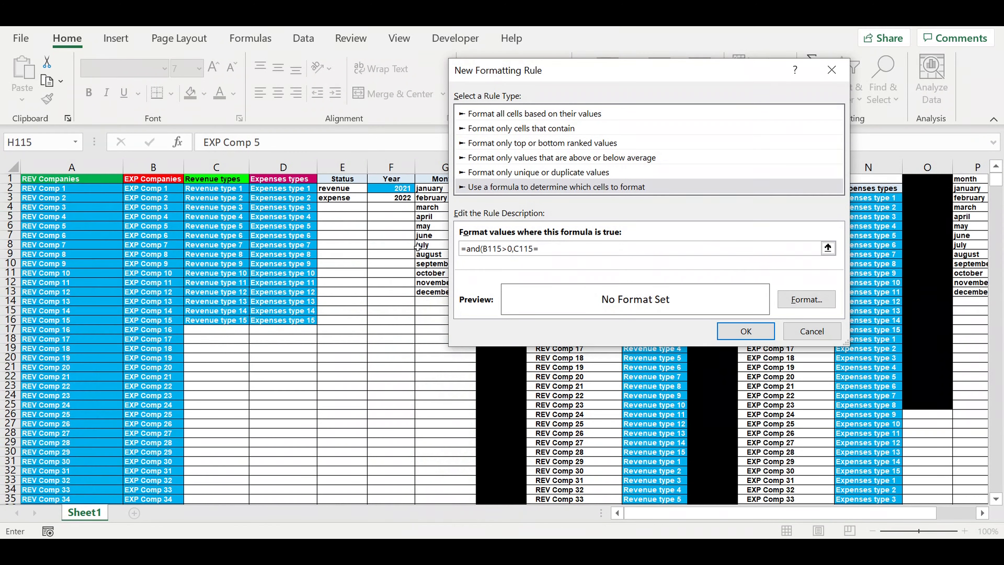
left_click(349, 202)
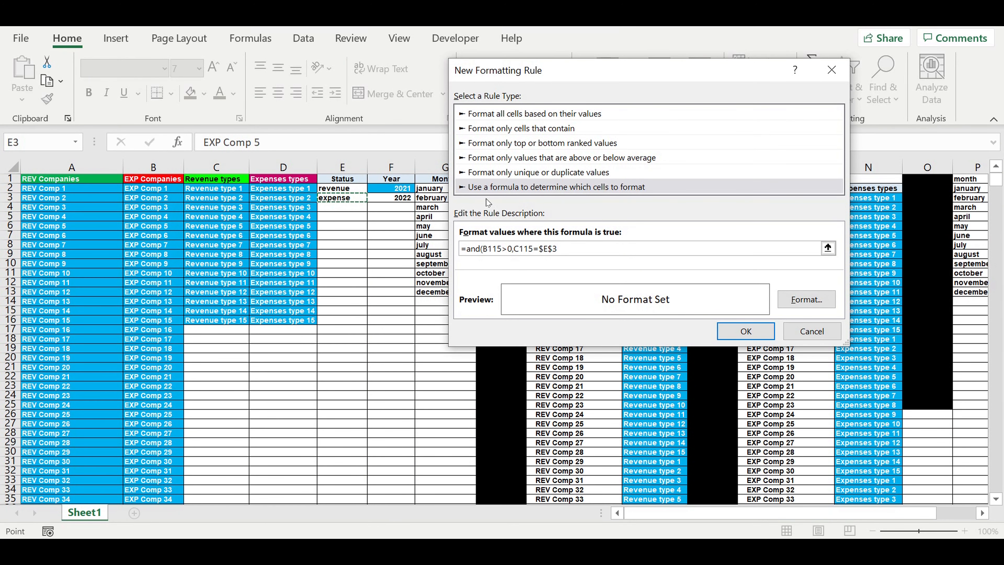
type("),")
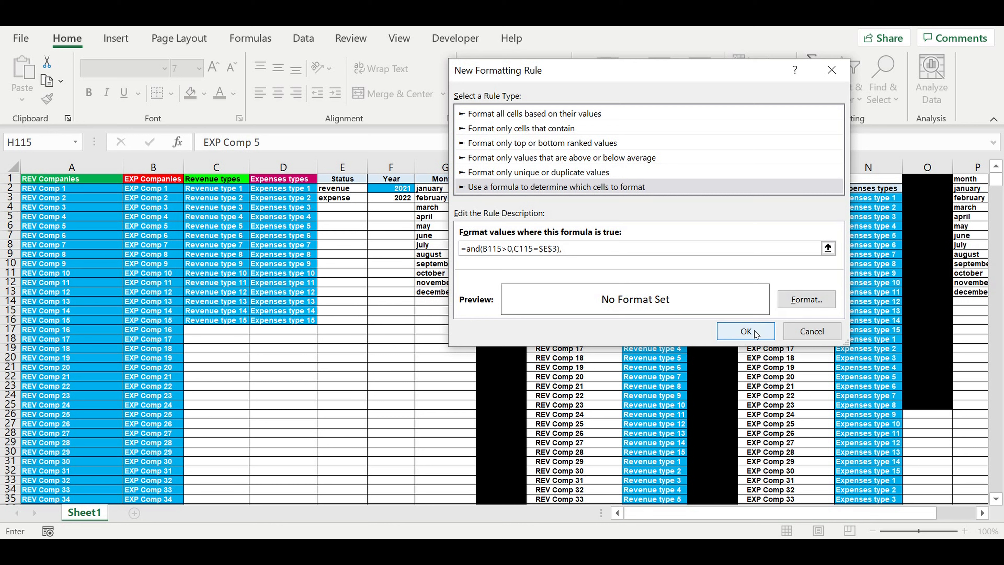
Step: Set the H115 rule's format to a light blue fill with a white font and try to apply the rule
left_click(803, 301)
left_click(624, 39)
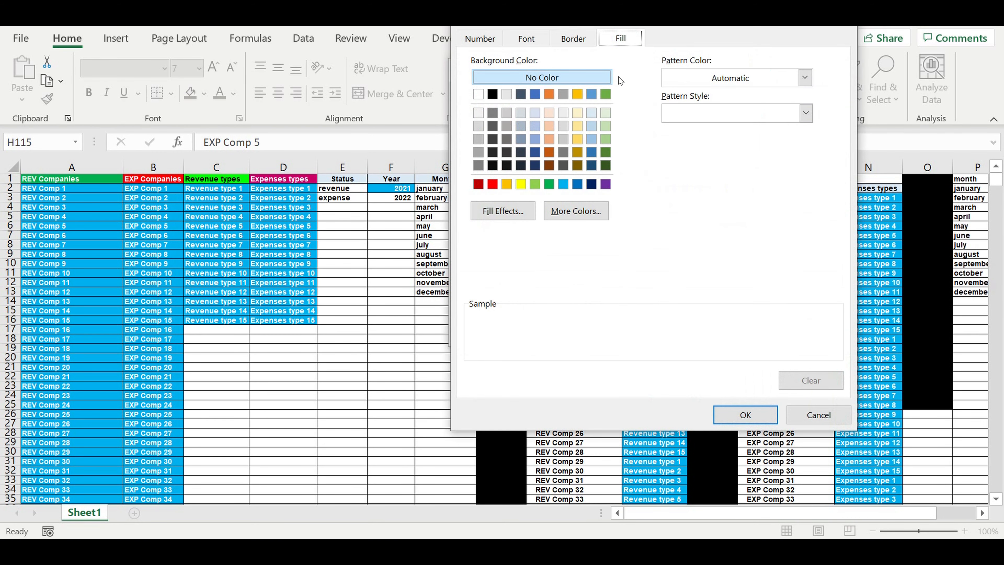
left_click(563, 184)
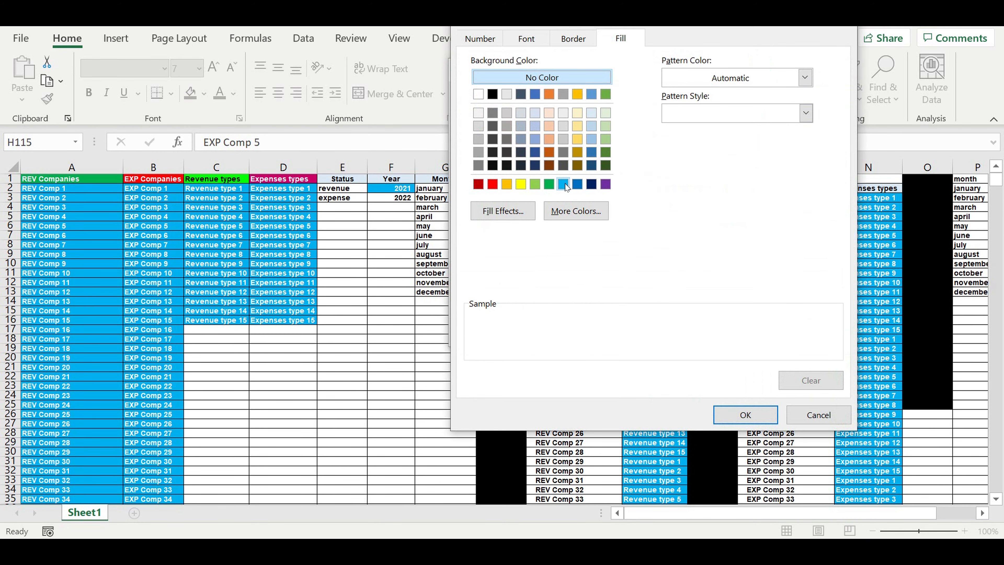
left_click(521, 40)
left_click(733, 178)
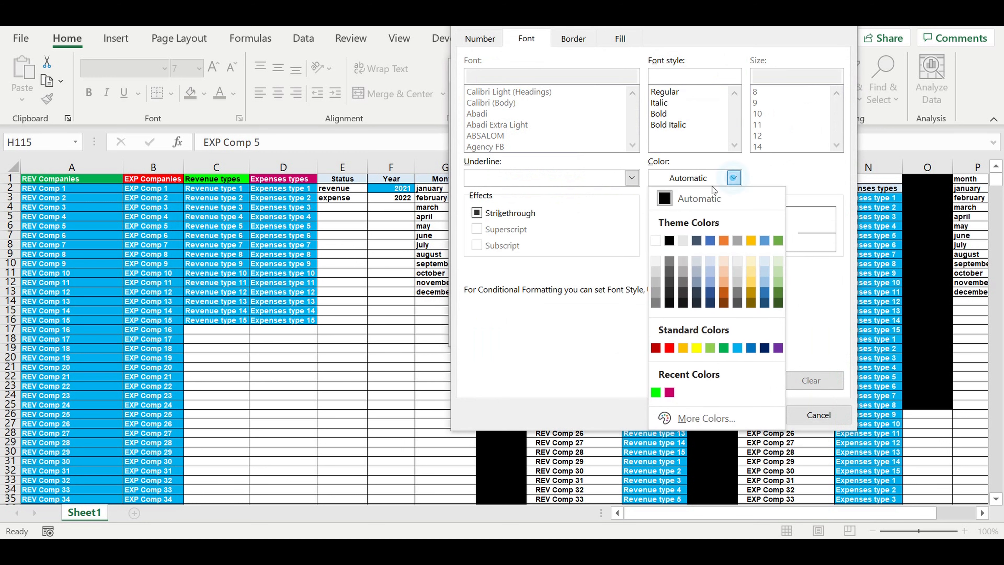
left_click(655, 240)
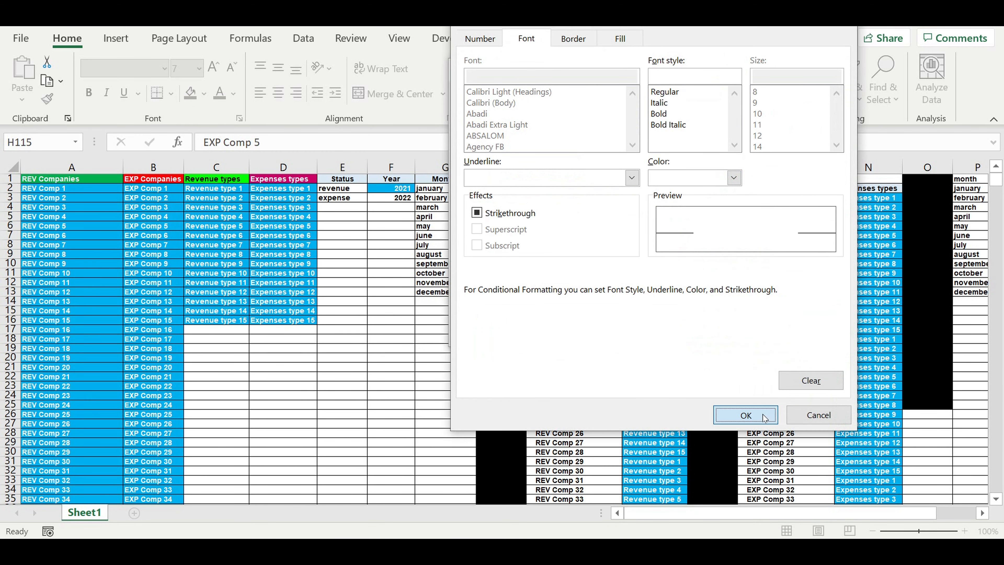
left_click(745, 415)
left_click(742, 330)
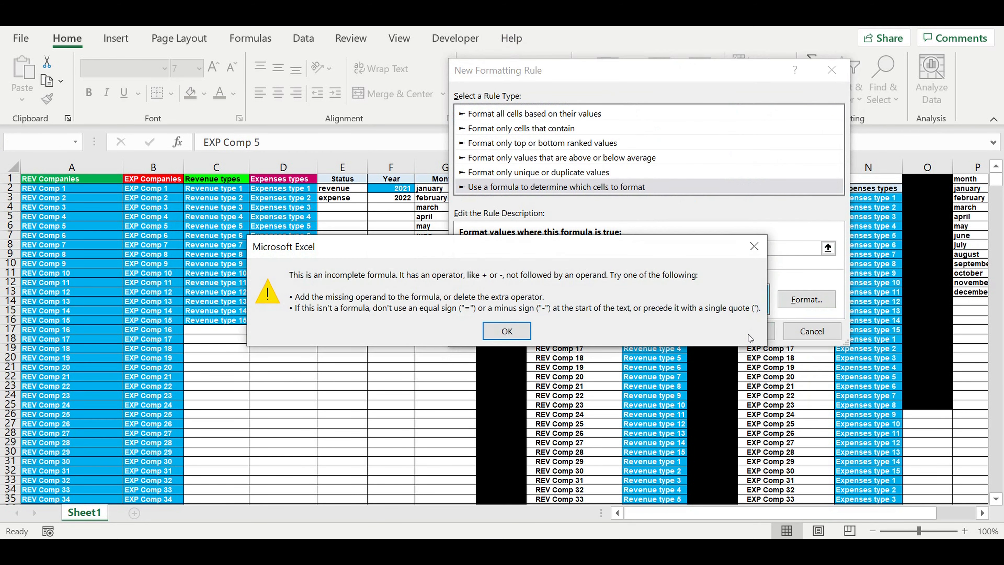
left_click(754, 246)
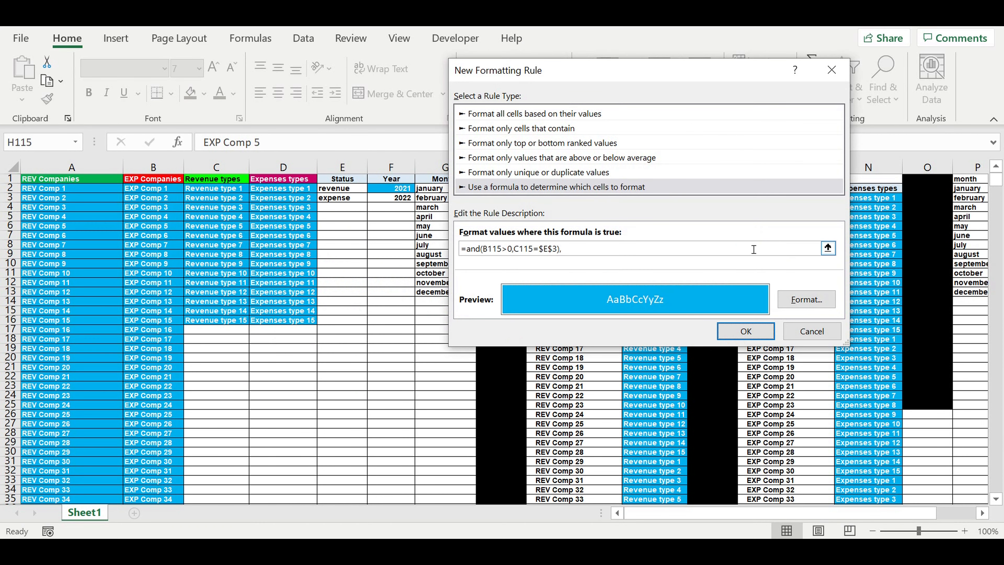
Step: Remove the trailing comma so the formula reads =and(B115>0,C115=$E$3), and apply the H115 rule
left_click(584, 256)
key("BackSpace")
left_click(745, 331)
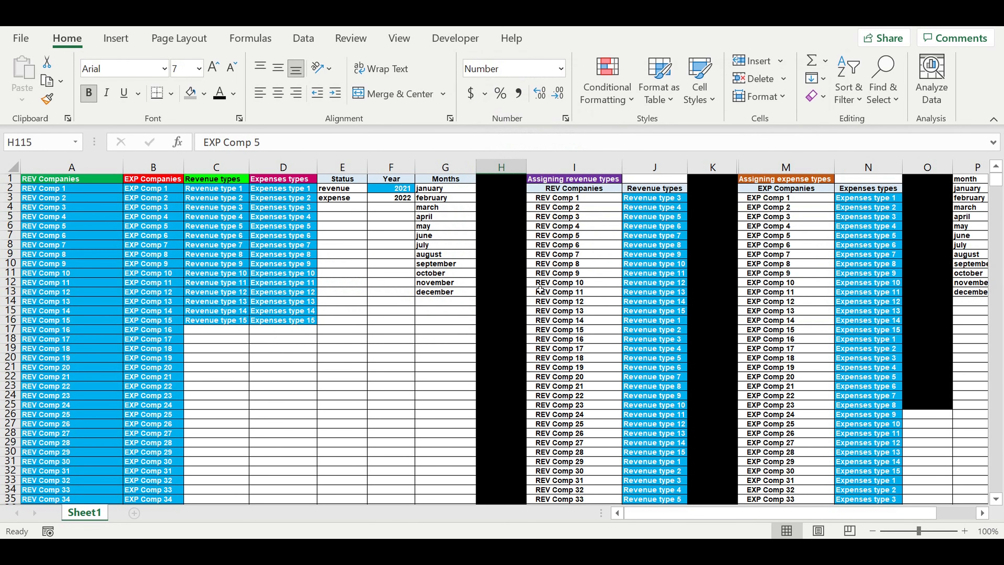
Step: Fill the REV Comp cell F115 down through F134 so its conditional formatting covers all twenty transactions
key("Down")
key("Down")
scroll(577, 416, "down", 6)
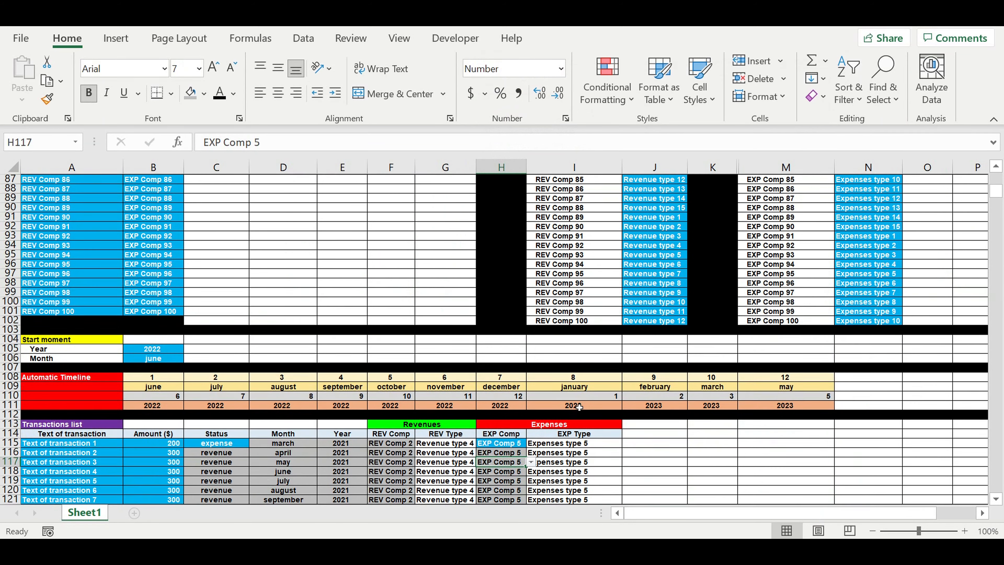
left_click(390, 312)
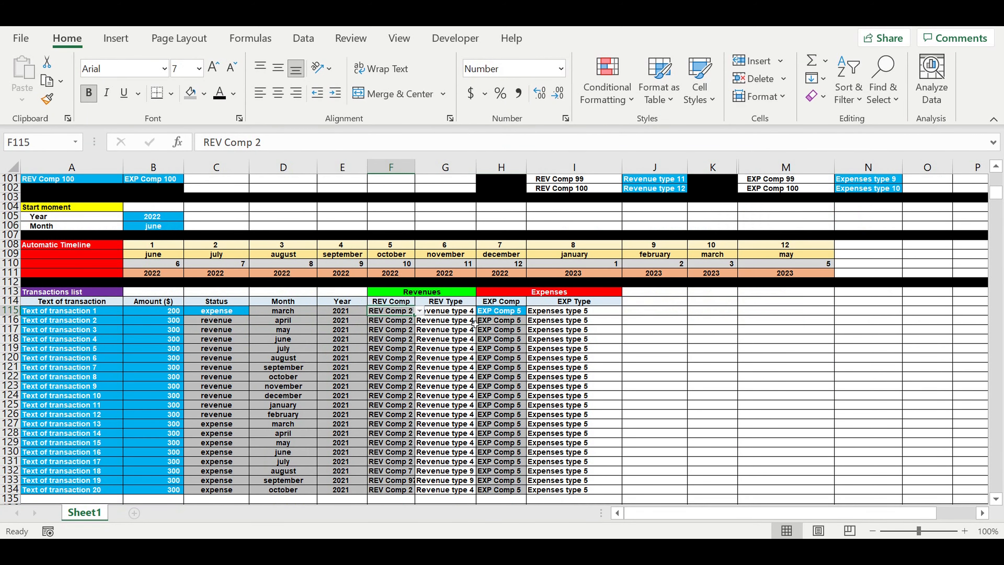
scroll(434, 311, "down", 3)
left_click_drag(416, 233, 401, 411)
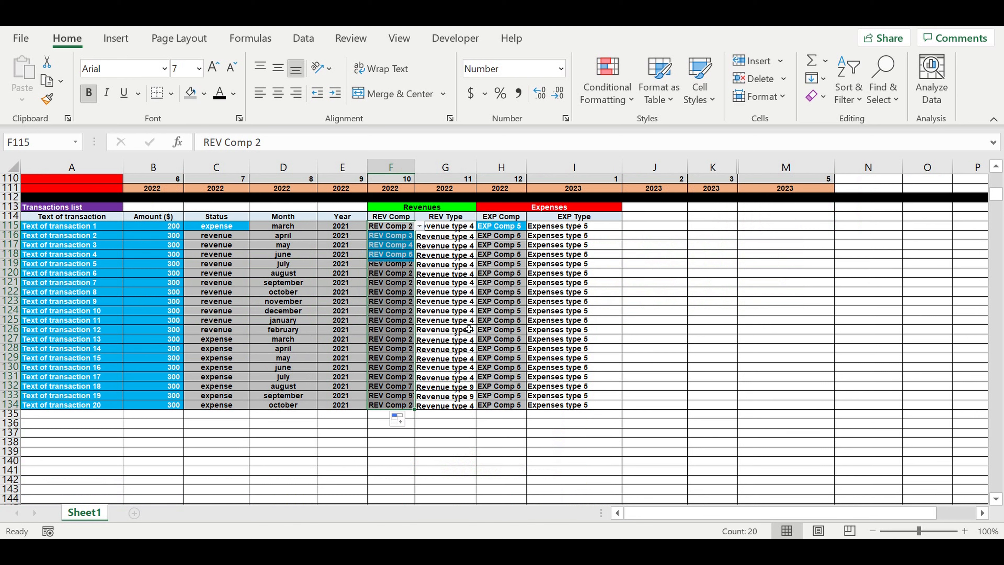
left_click(454, 329)
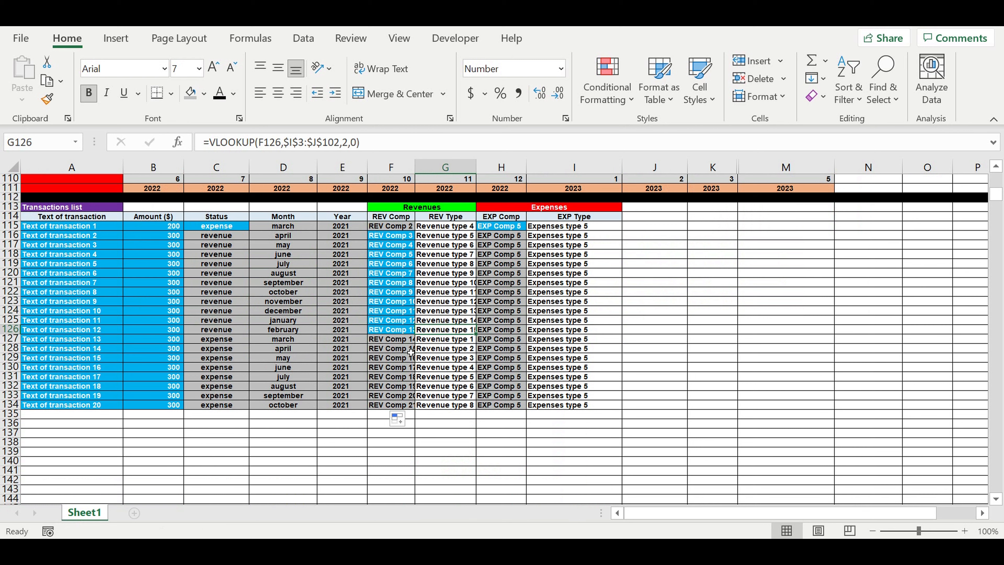
Step: Copy the REV Comp cells F115:F121 over F127:F133
left_click_drag(391, 230, 400, 283)
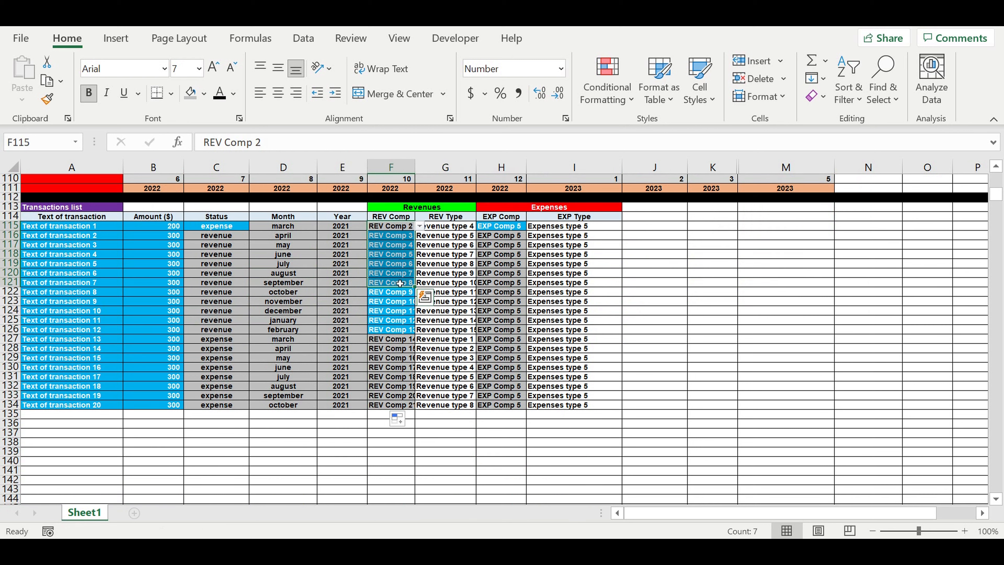
key("ctrl+c")
left_click(393, 341)
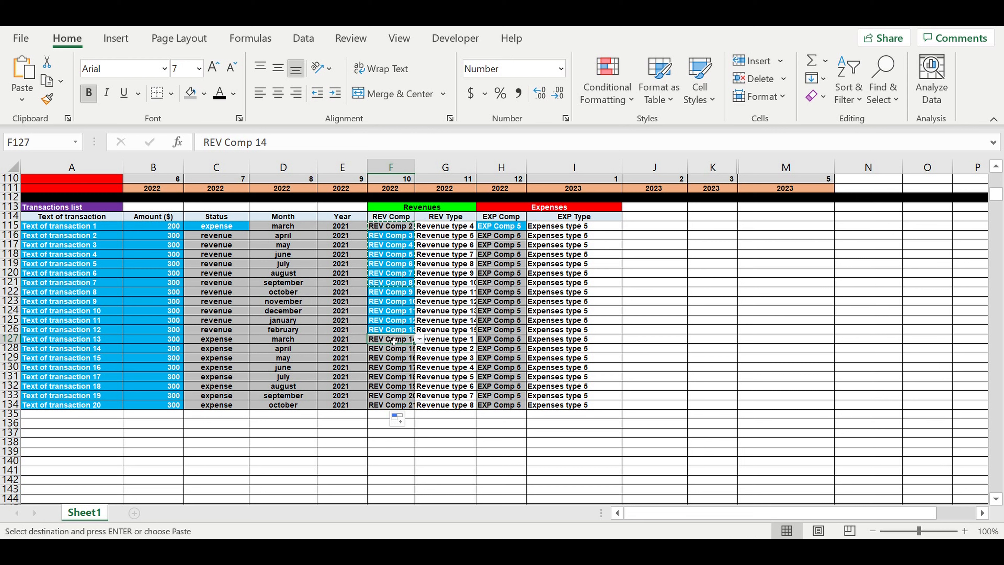
left_click_drag(393, 340, 393, 396)
key("ctrl+v")
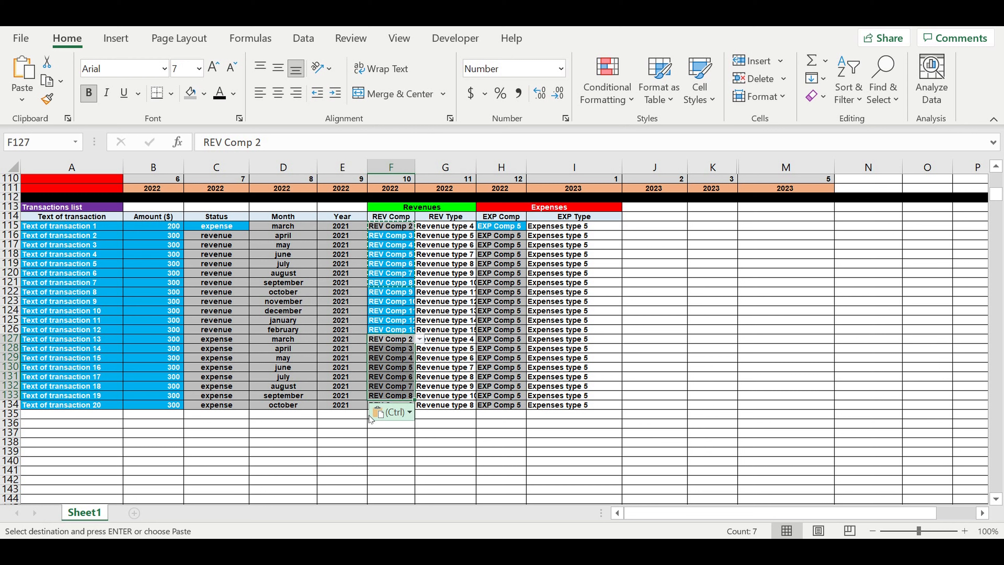
Step: Copy REV Comp cell F131 into F132 and fill F132 down through F134
left_click(389, 378)
key("ctrl+c")
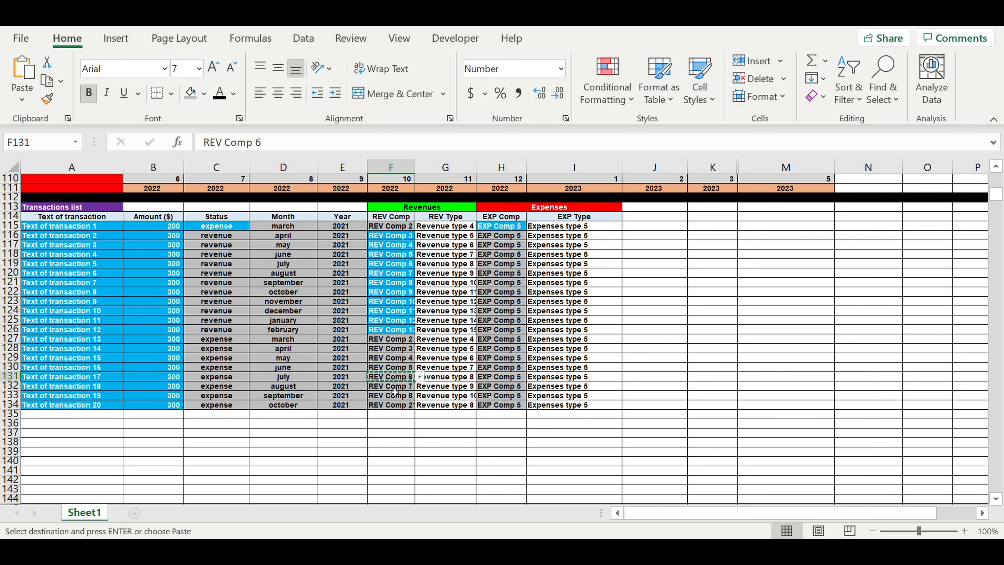
left_click(395, 386)
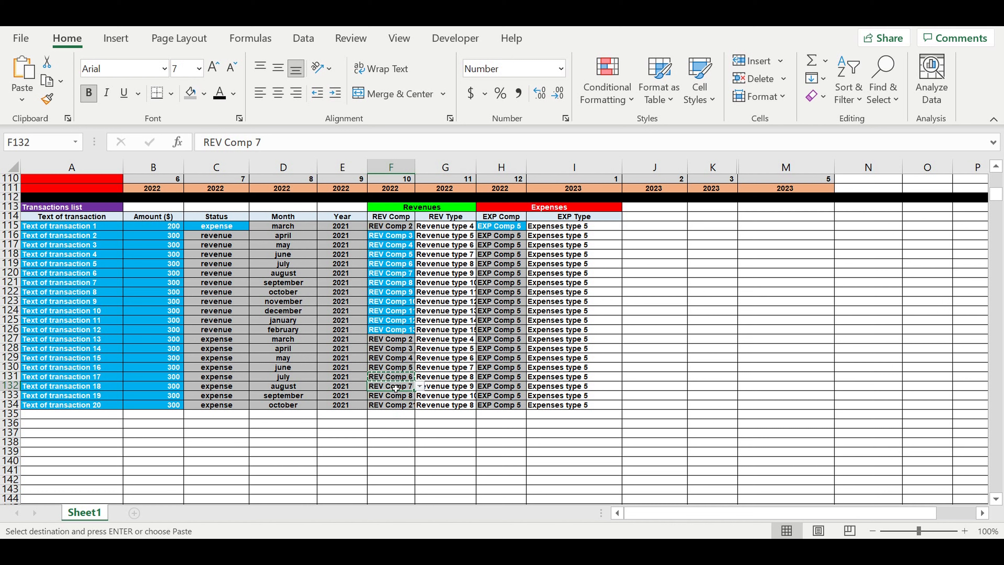
key("ctrl+v")
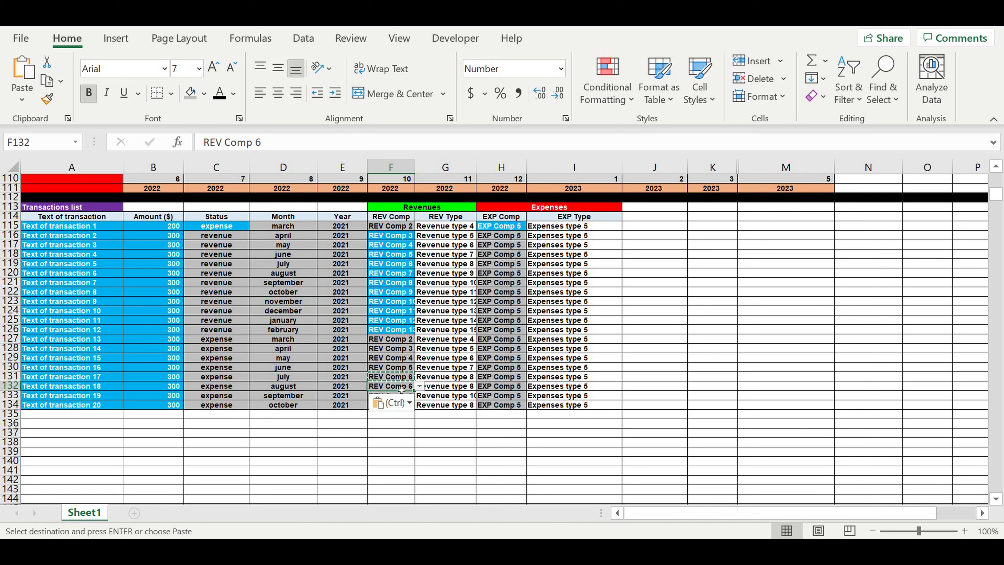
left_click_drag(414, 391, 413, 413)
Step: Fill the EXP Comp cell H115 down through H134 to extend its conditional formatting to all transactions
left_click(501, 282)
left_click(510, 228)
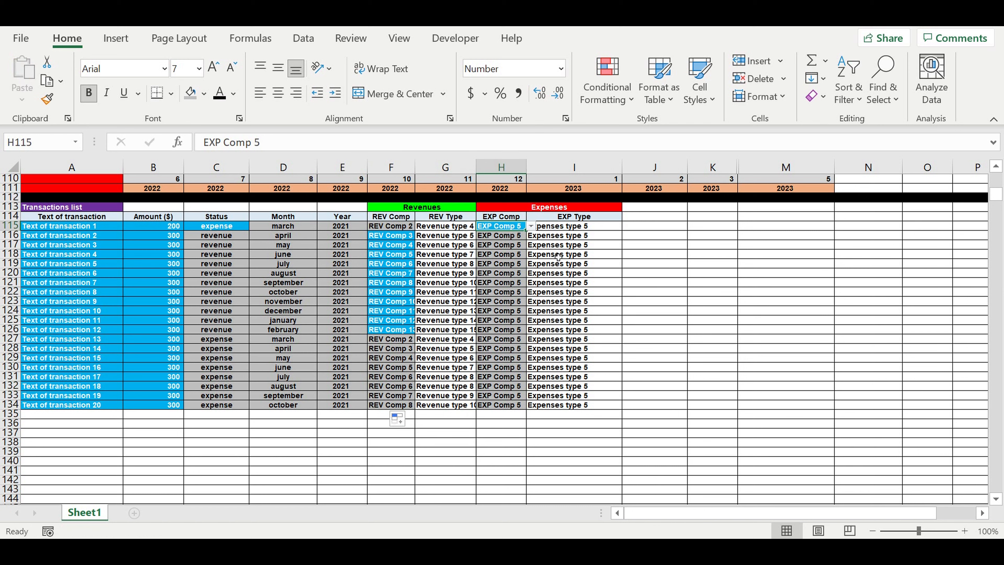
left_click_drag(530, 235, 544, 402)
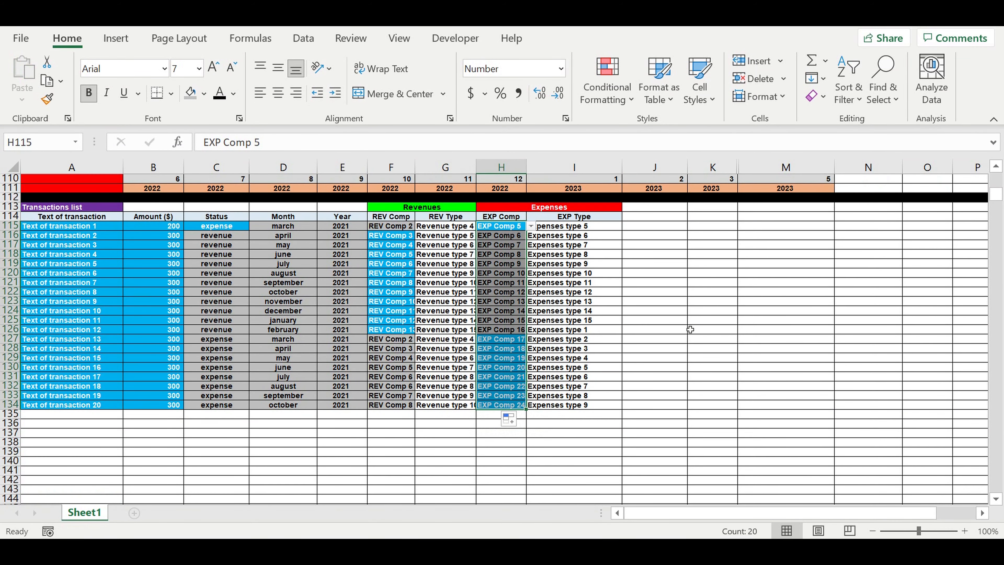
left_click(686, 330)
Step: Copy EXP Comp 6 from H116 over the remaining EXP Comp cells H117:H134
left_click(509, 236)
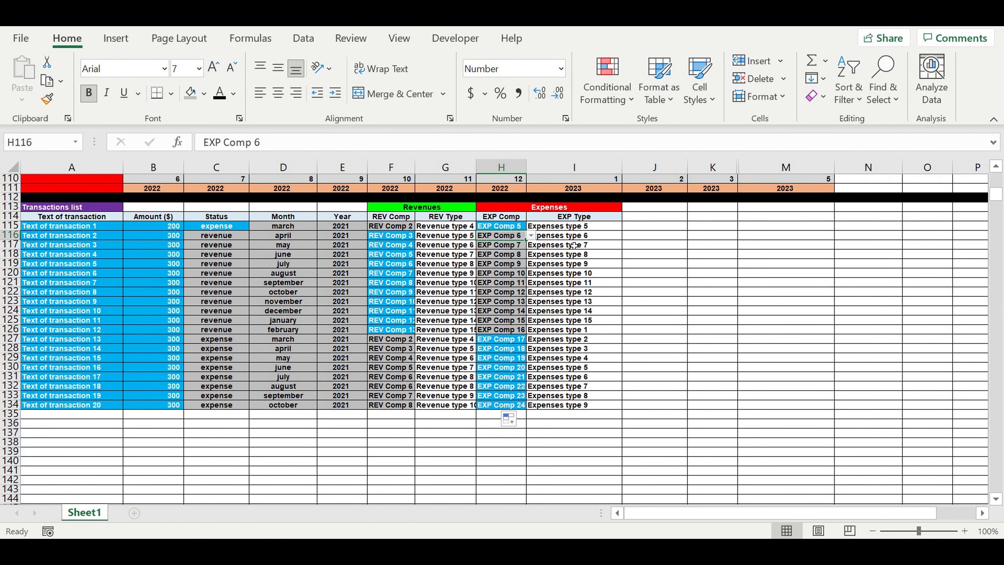
key("ctrl+c")
left_click(502, 246)
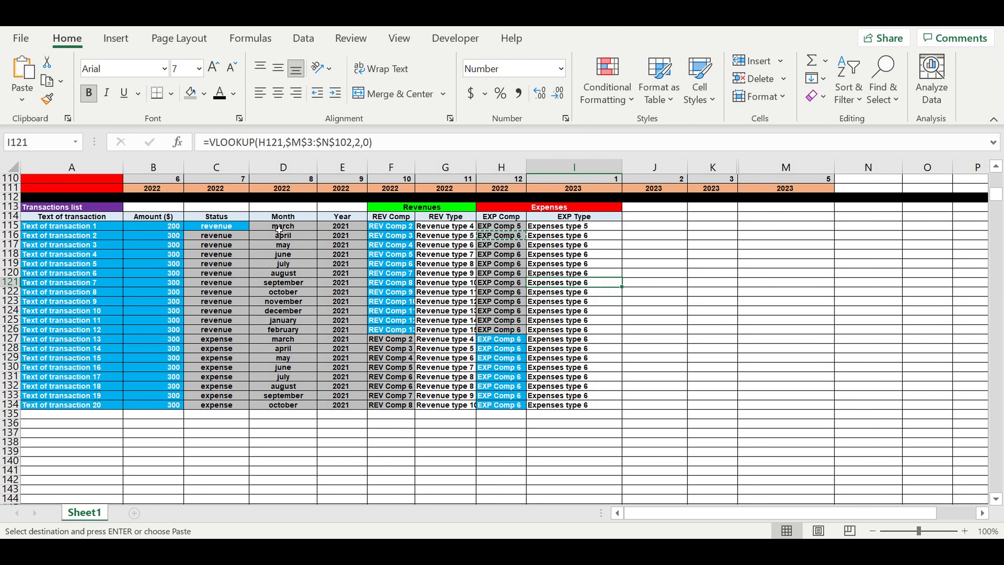
Step: Copy the EXP Type header format from I114 into J114 and change the header text to LEN
left_click_drag(279, 230, 348, 405)
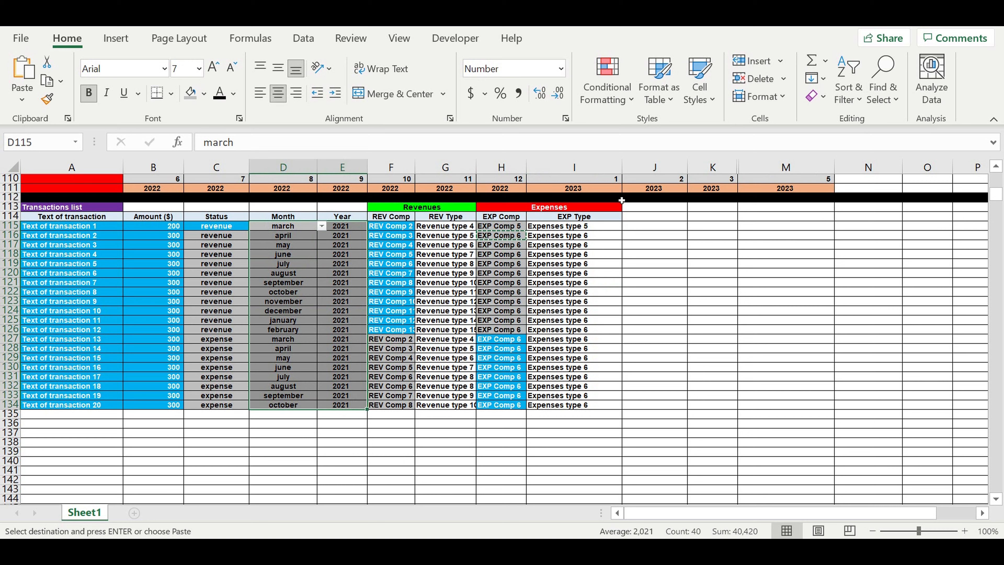
left_click(604, 218)
left_click_drag(623, 221, 664, 226)
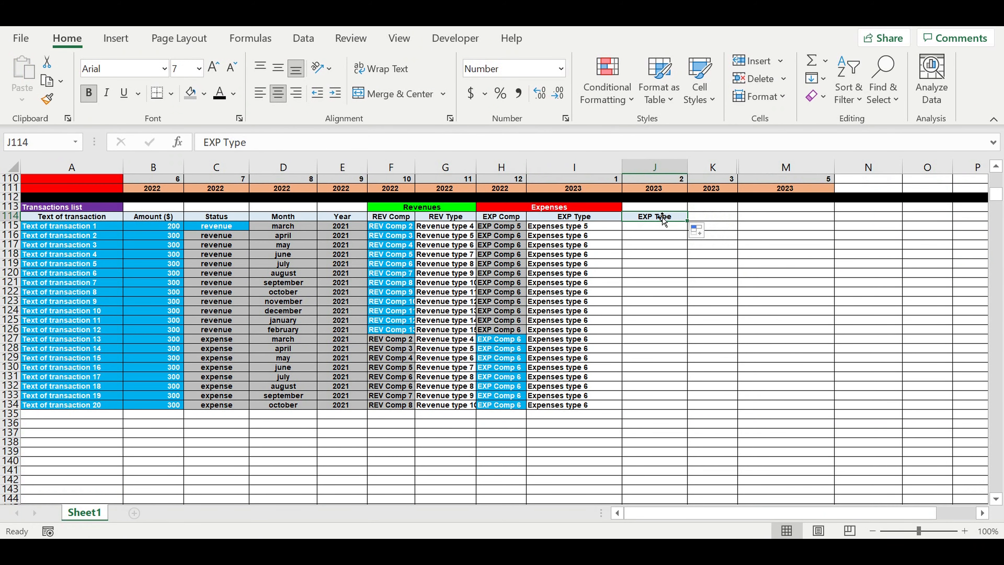
type("LEN")
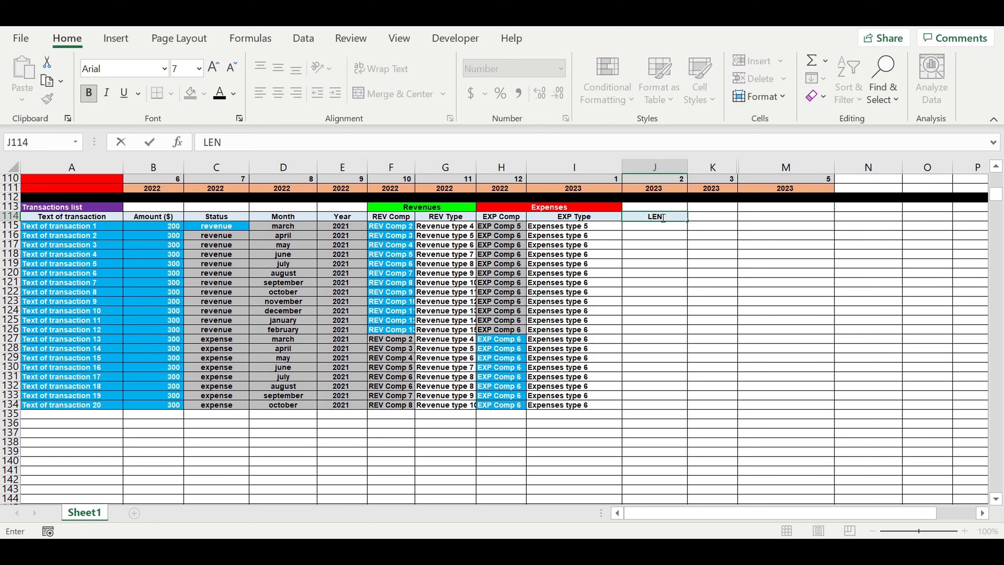
Step: Enter the LEN formula for status cell C115 in J115 and fill it down through J134
left_click(664, 227)
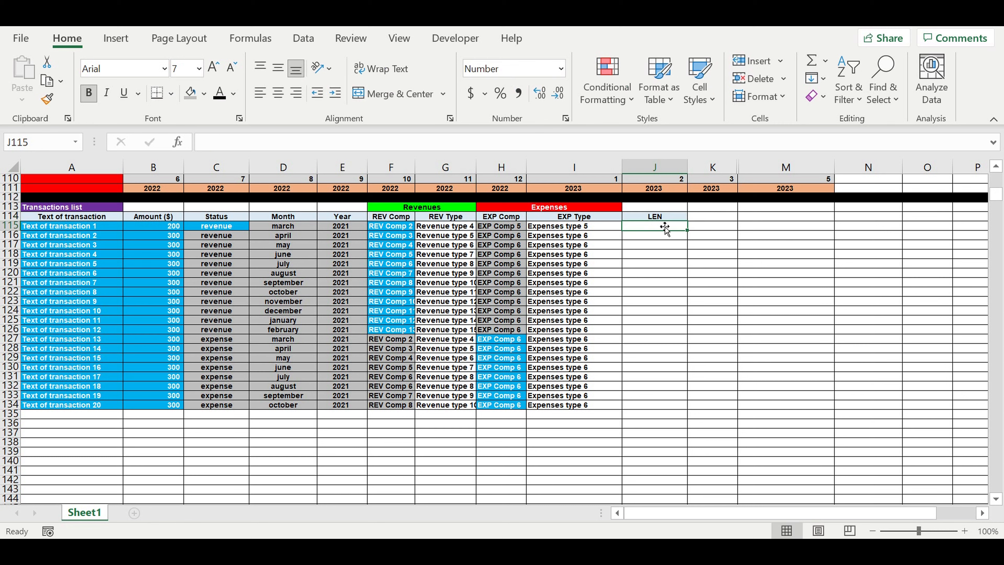
type("=len")
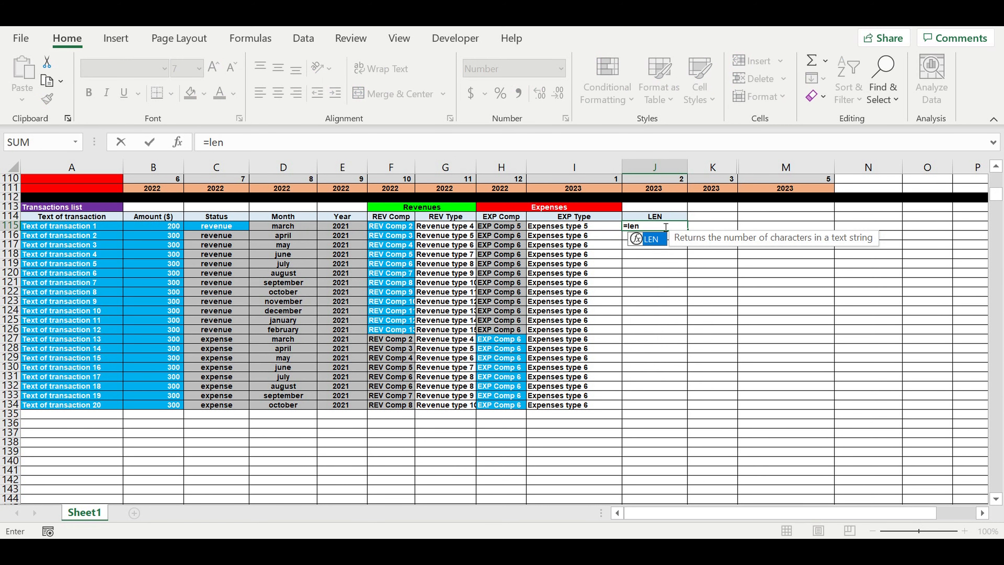
type("(")
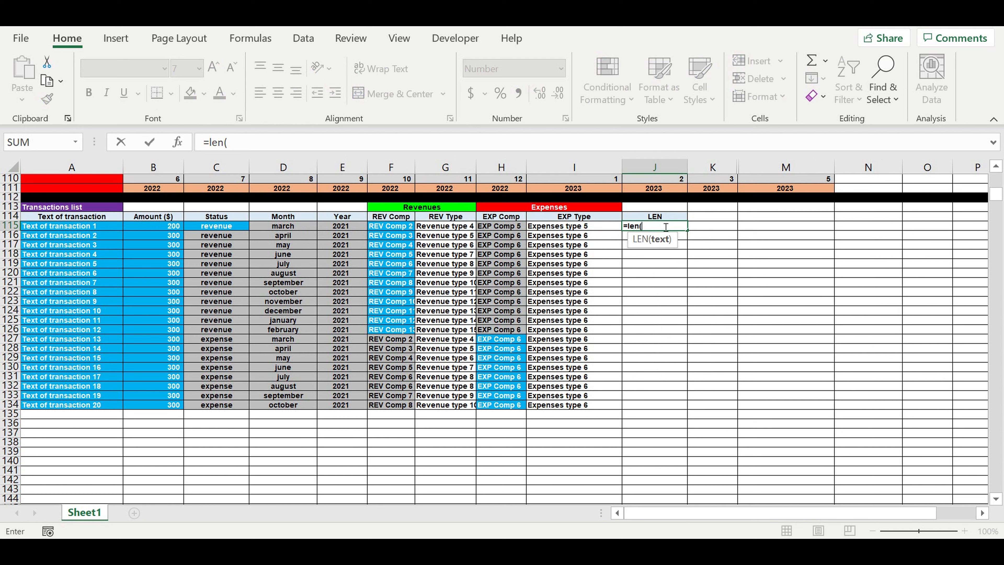
left_click(210, 227)
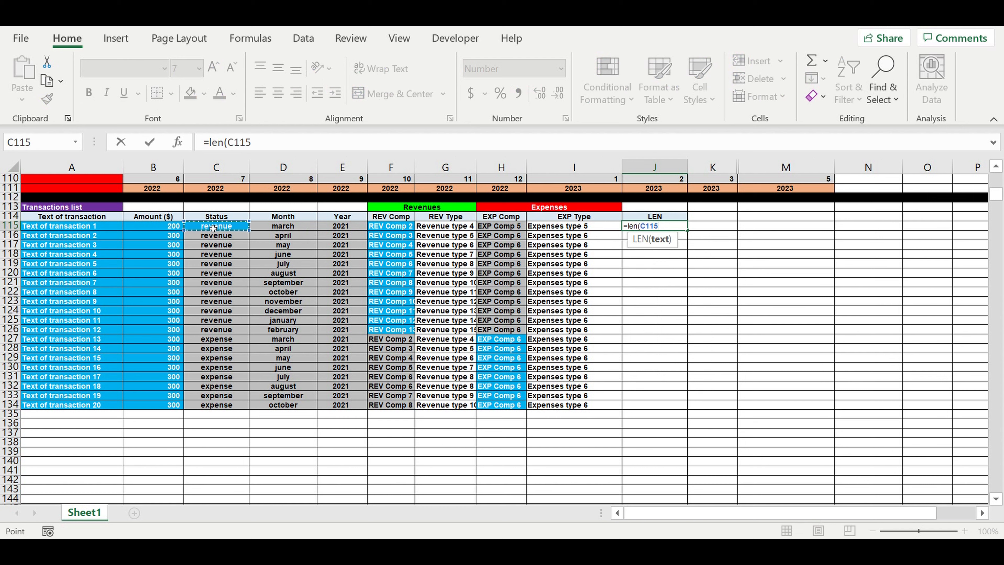
key("Return")
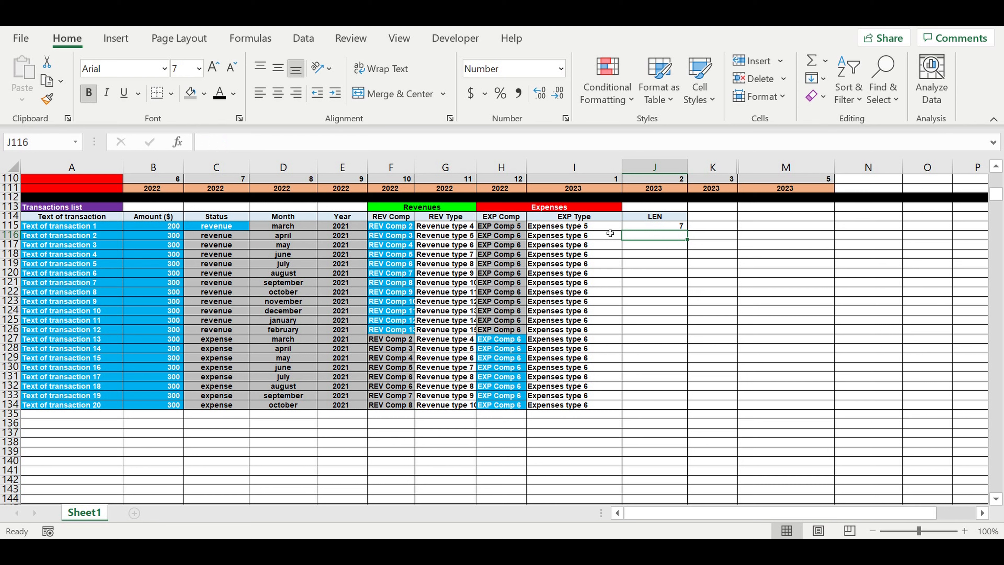
left_click(663, 226)
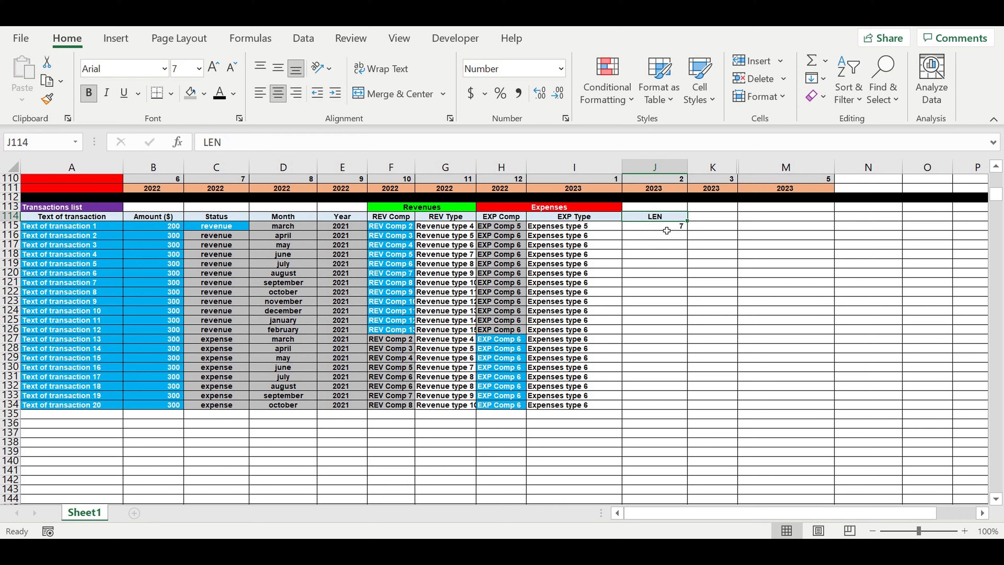
left_click_drag(688, 230, 657, 415)
left_click(785, 332)
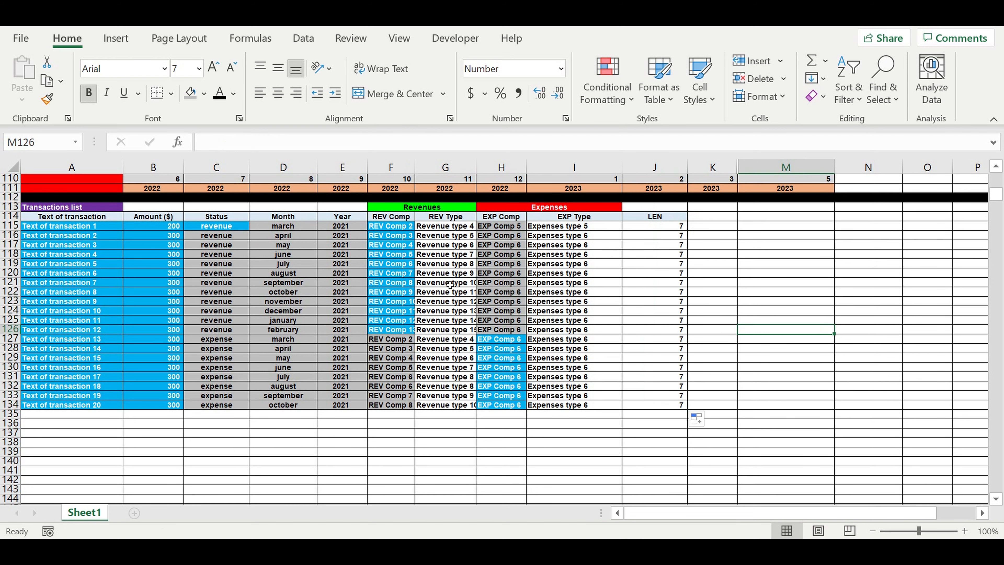
Step: Create a formula-based conditional formatting rule for month cell D115, starting an AND formula with the relative condition B115>0
left_click(273, 282)
left_click(299, 226)
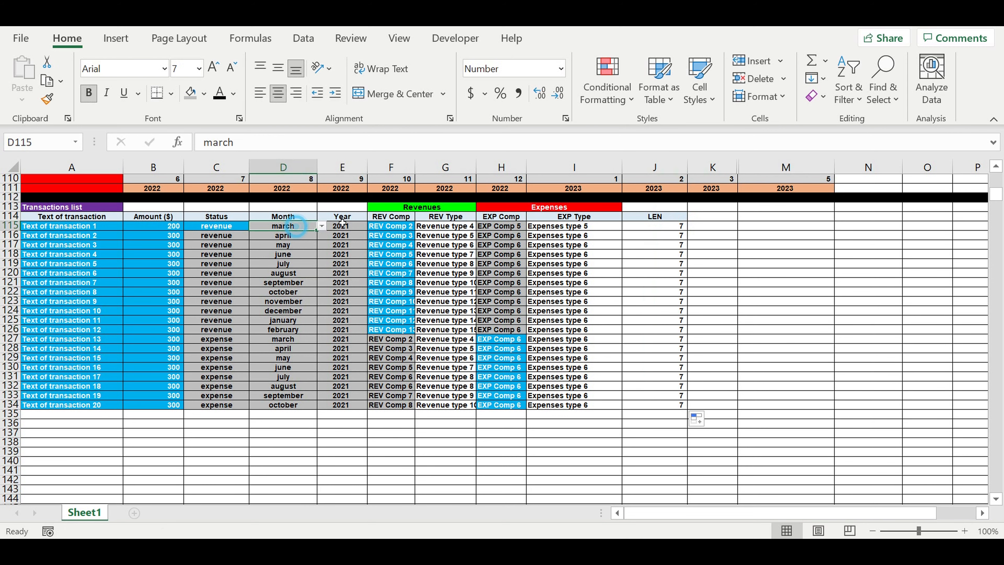
left_click(629, 84)
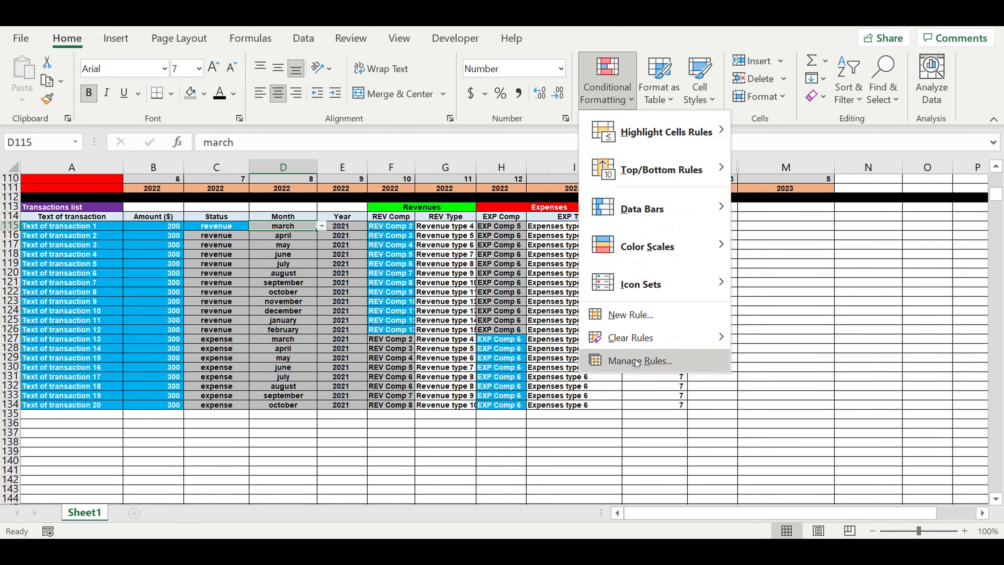
left_click(639, 317)
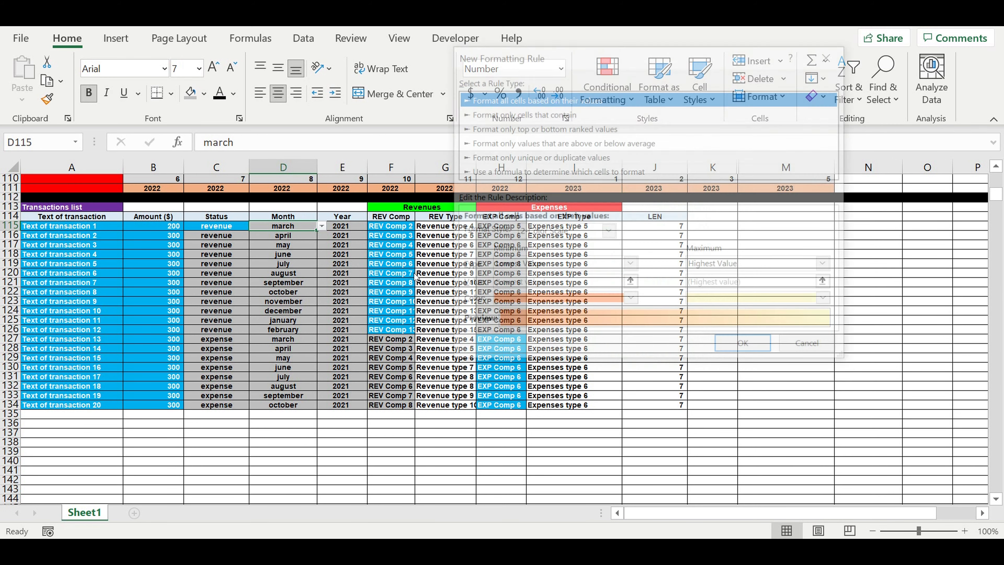
left_click(481, 172)
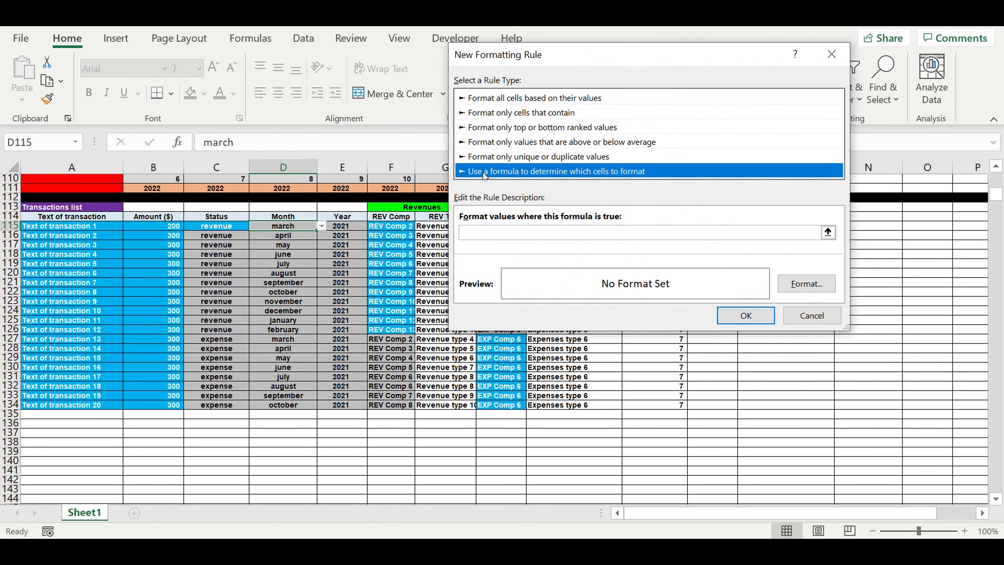
left_click(481, 233)
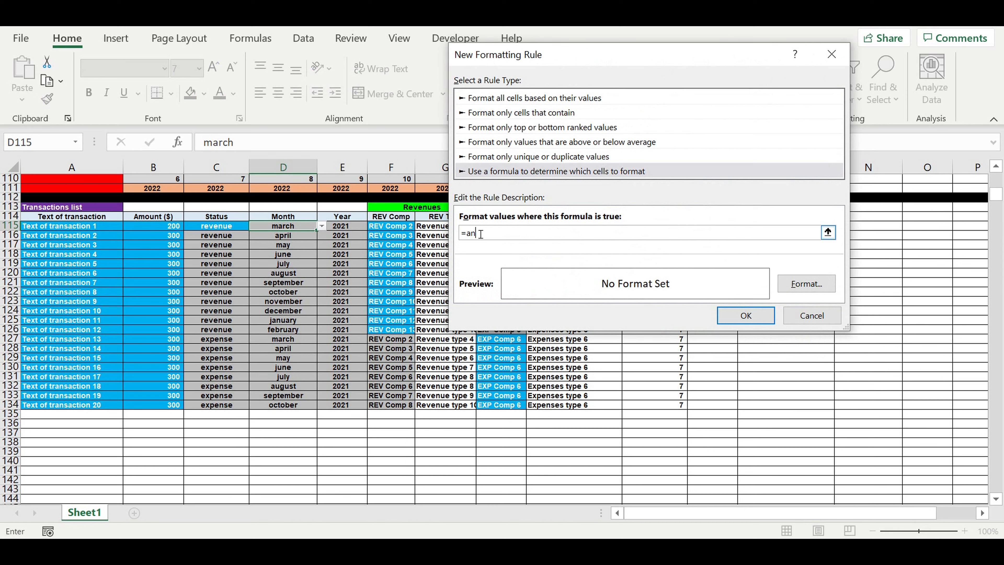
type("=and(")
left_click(176, 229)
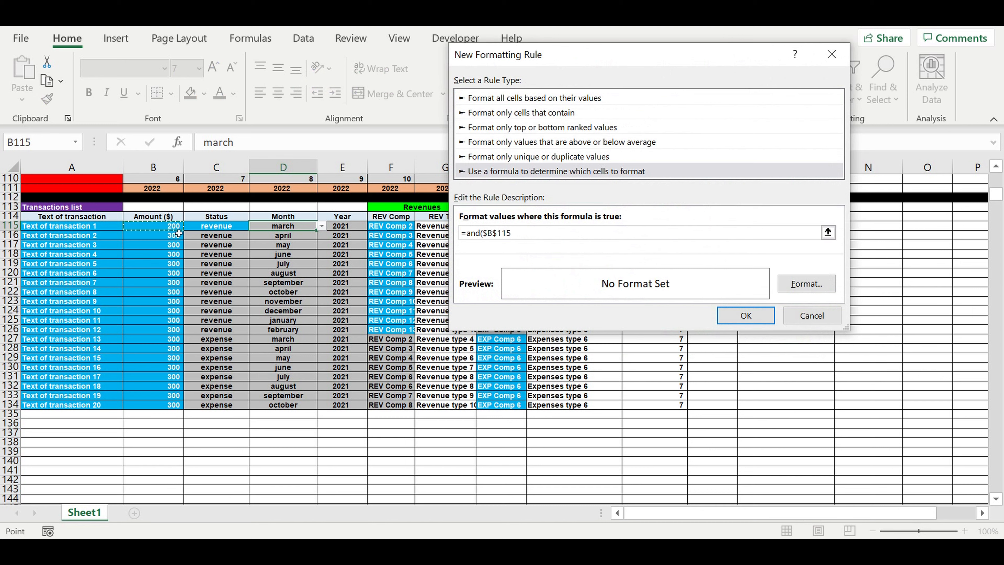
type(">0")
left_click(491, 236)
key("F4")
key("F4")
key("F4")
type(",")
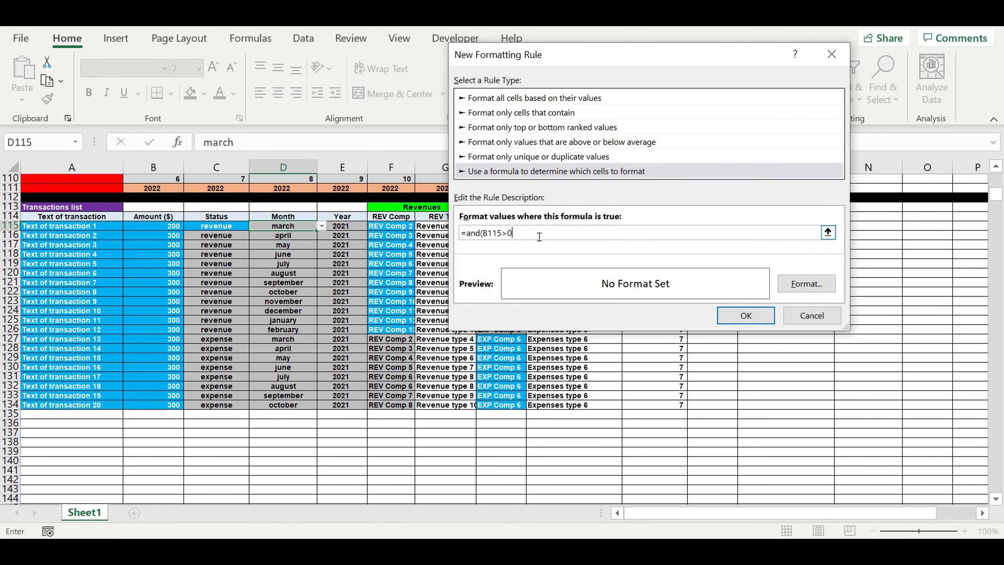
Step: Add J115>0 as the second relative condition, completing the D115 rule formula as =and(B115>0,J115>0)
left_click_drag(716, 63, 433, 66)
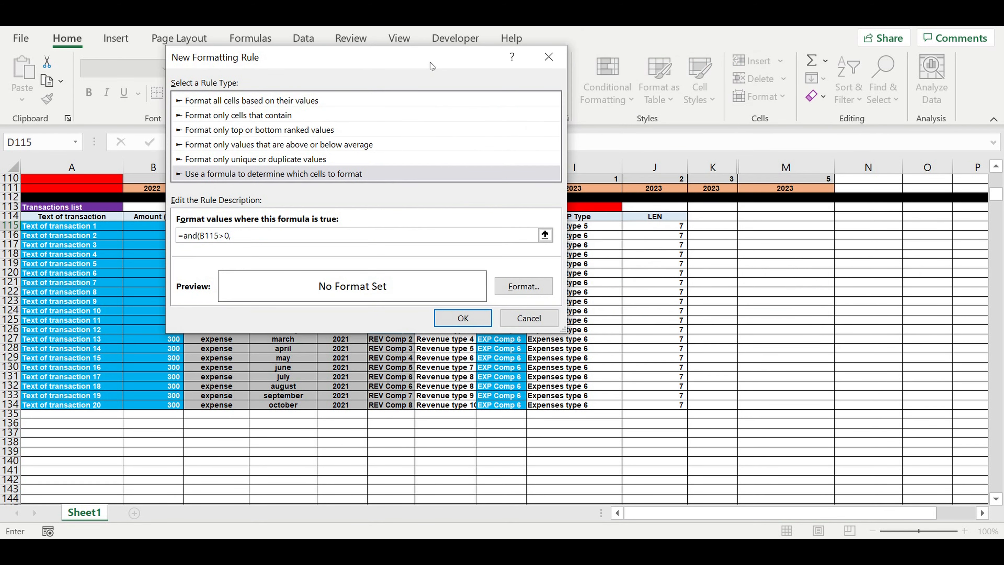
left_click(653, 230)
type(">")
key("BackSpace")
key("Right")
key("Right")
key("BackSpace")
Step: Give the D115 rule a light blue fill with white font and apply it
left_click(524, 286)
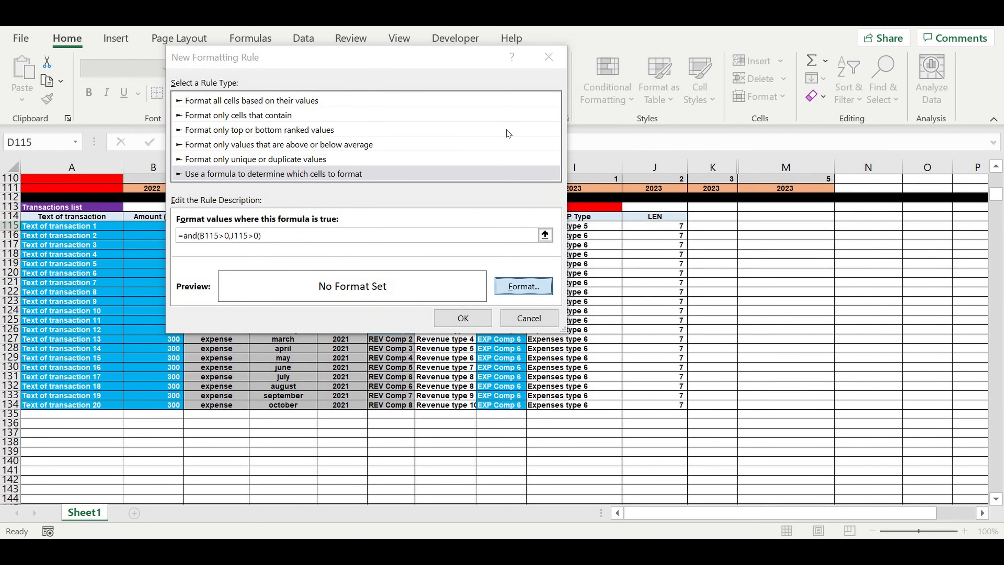
left_click(620, 40)
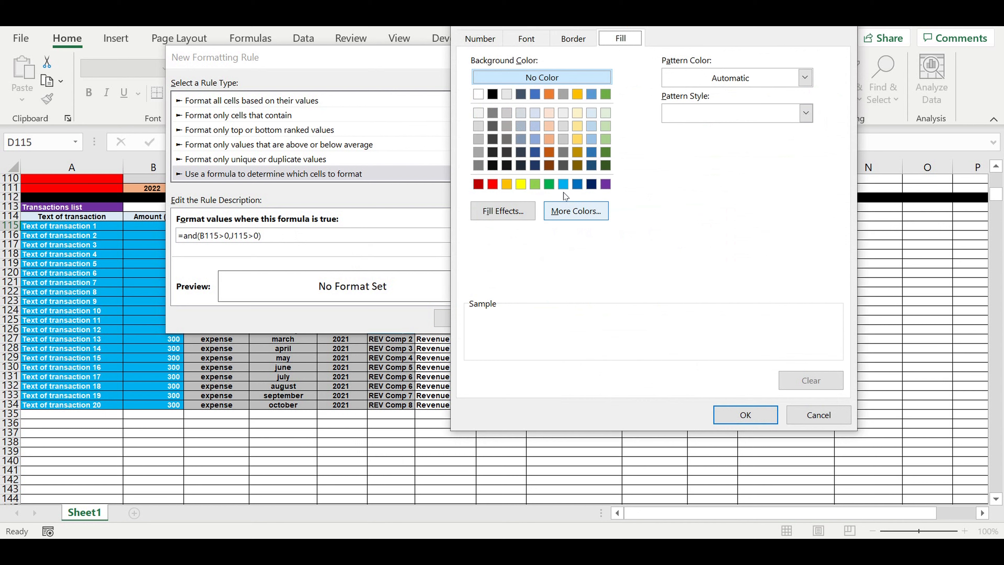
left_click(564, 184)
left_click(526, 38)
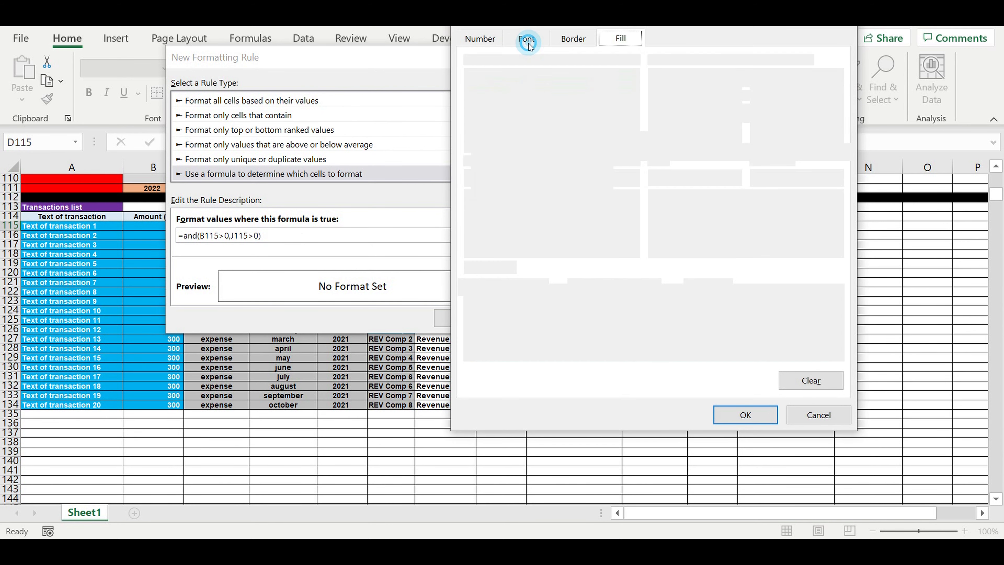
left_click(733, 178)
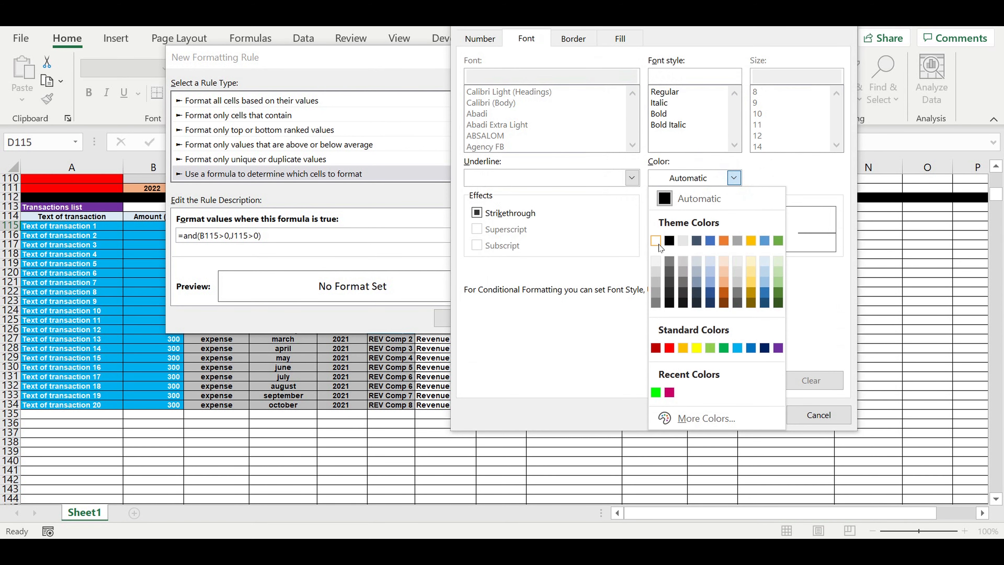
left_click(664, 237)
left_click(743, 413)
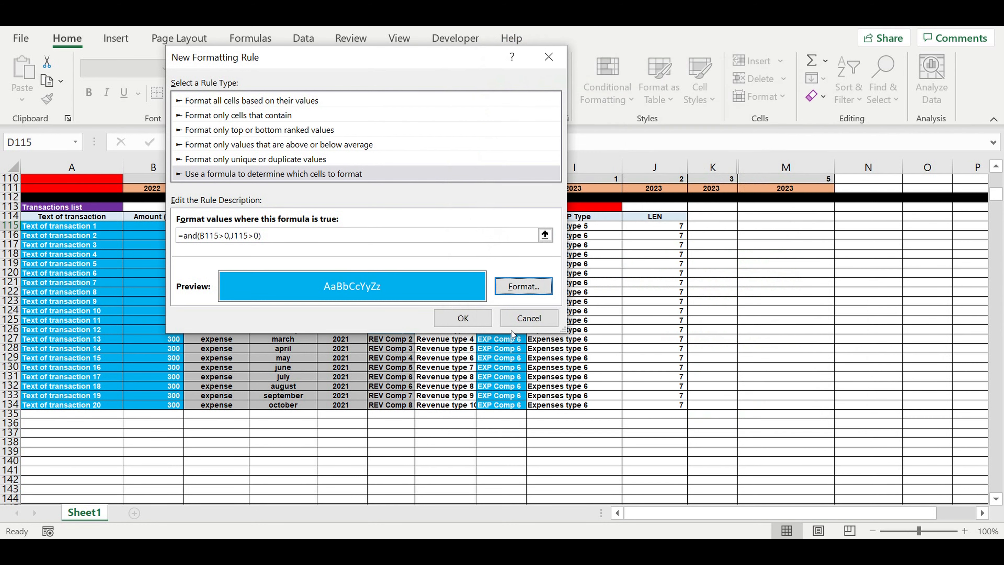
left_click(464, 316)
Step: Copy month cell D115 over D116:D134 to extend its conditional formatting to all transactions
key("Down")
key("Down")
key("Down")
key("Down")
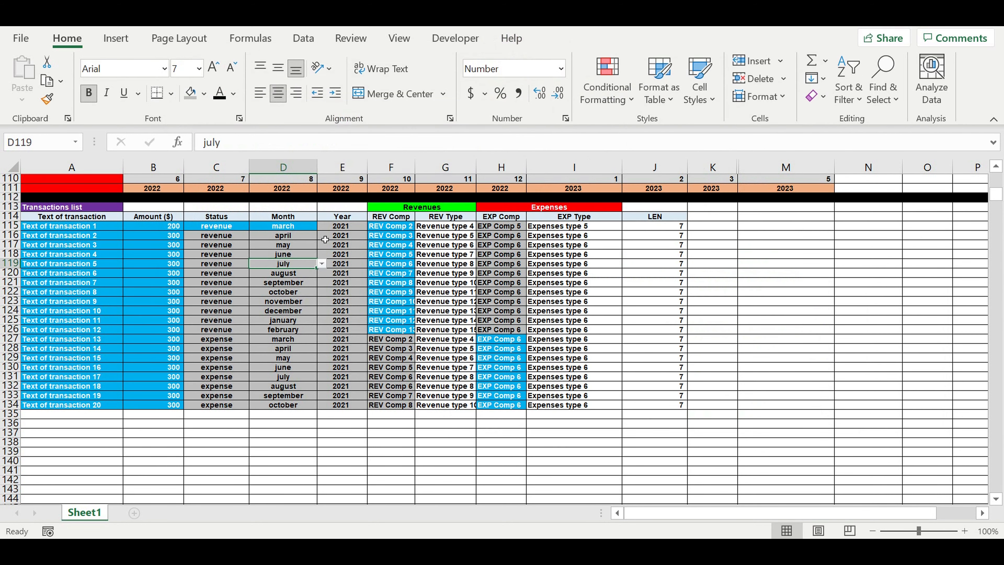
left_click(337, 227)
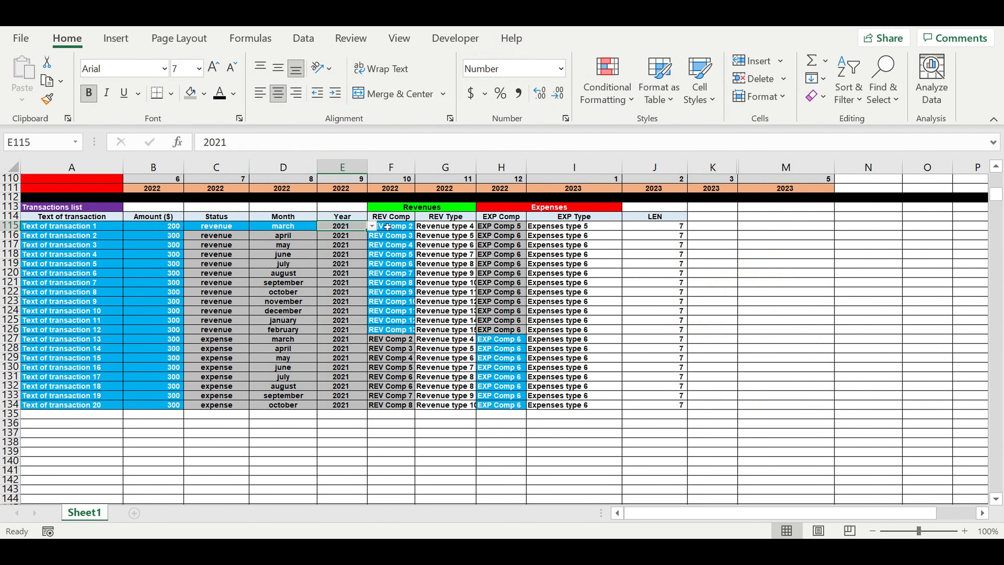
left_click(300, 228)
key("ctrl+c")
left_click_drag(292, 237, 301, 400)
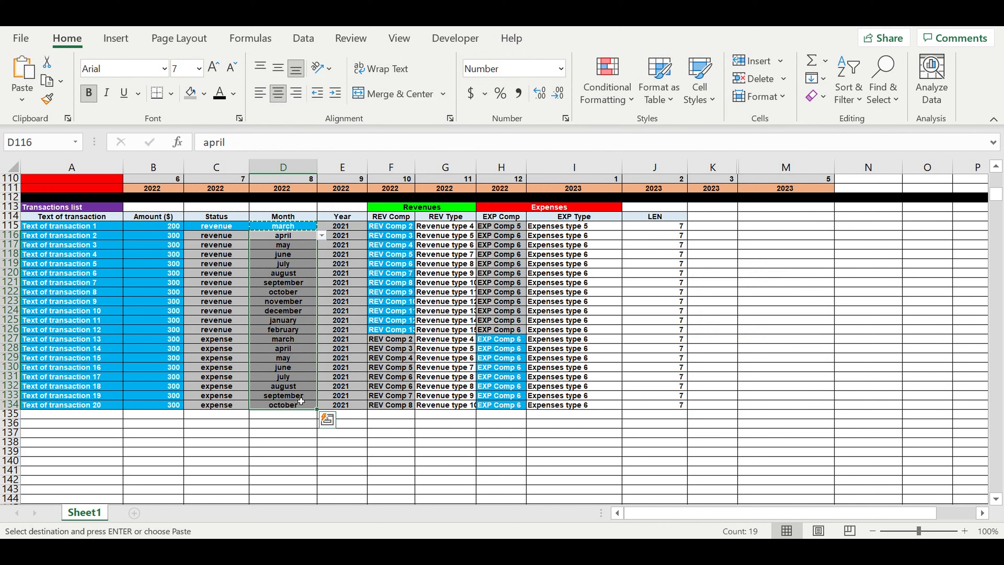
key("ctrl+v")
Step: Create a formula-based conditional formatting rule for year cell E115, starting an AND formula with the relative condition J115>0
left_click(350, 245)
left_click(349, 230)
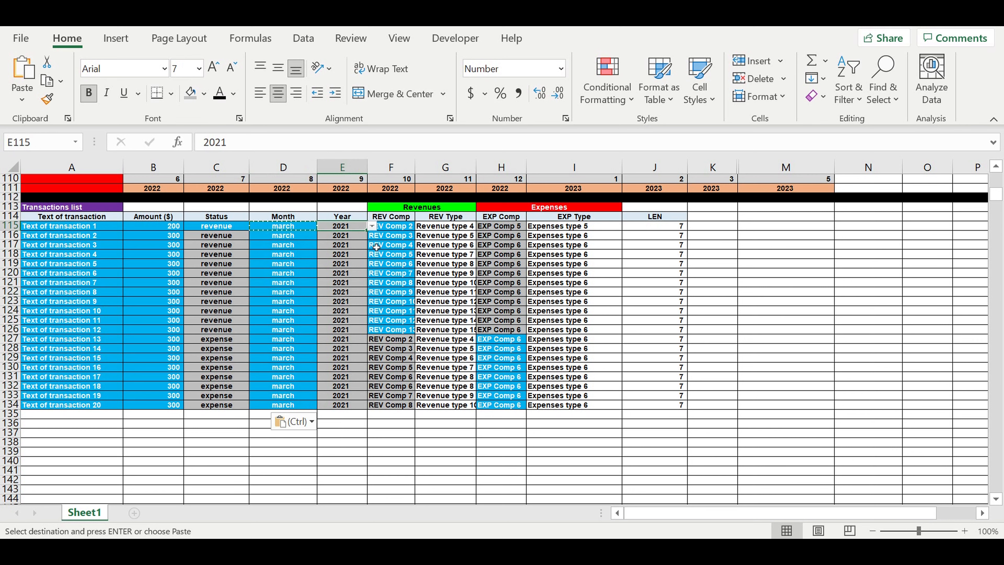
left_click(595, 88)
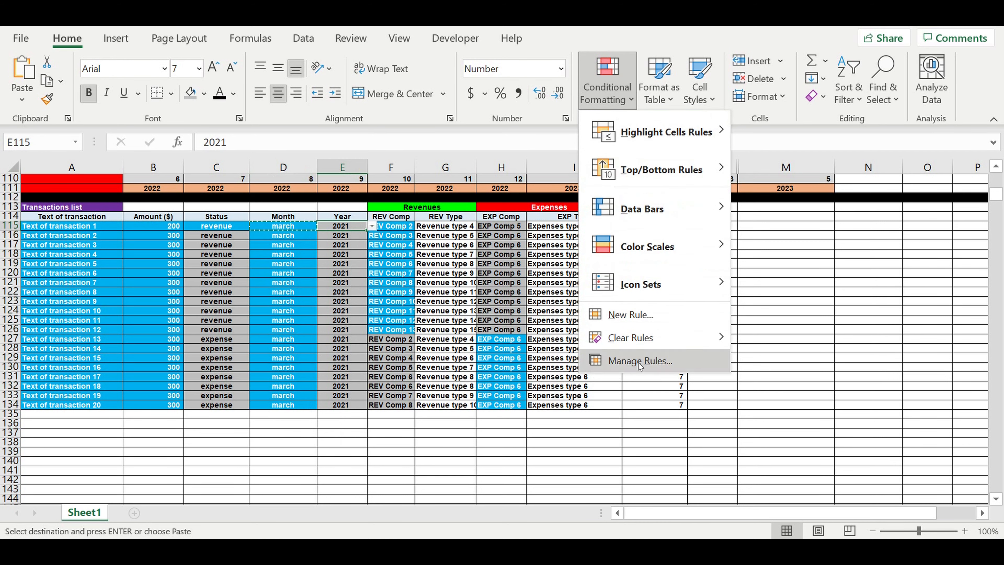
left_click(635, 317)
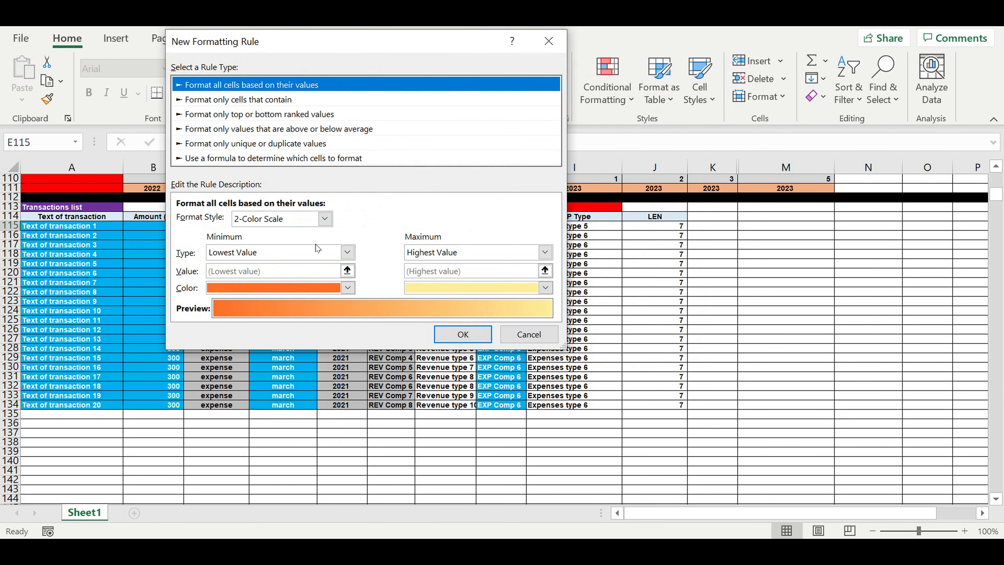
left_click(199, 158)
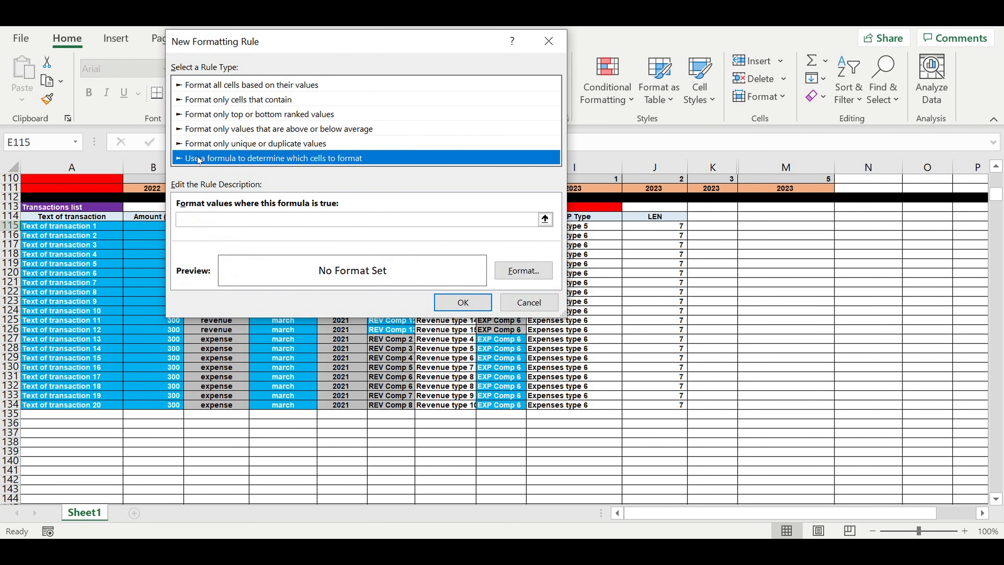
left_click(209, 223)
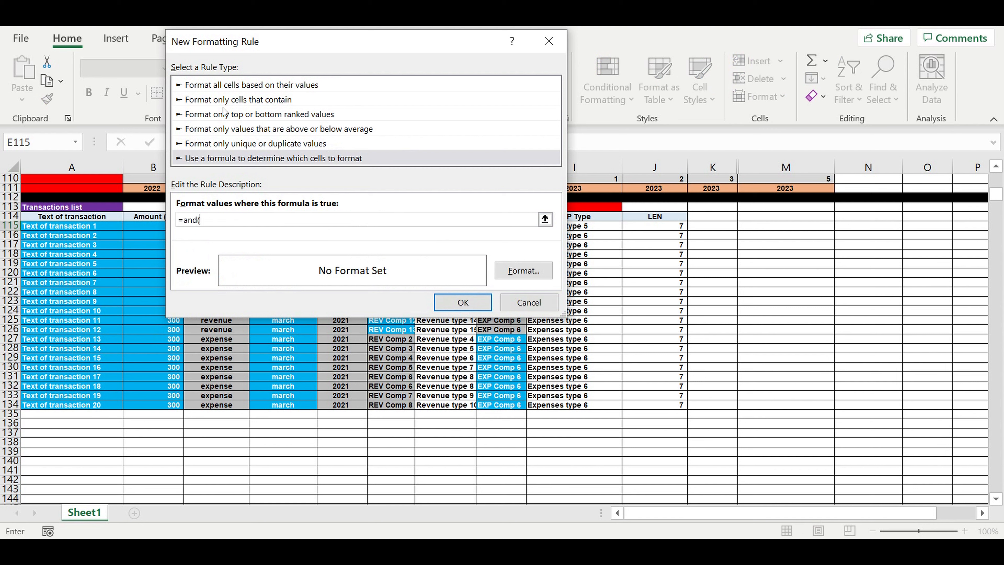
left_click(652, 231)
left_click(204, 221)
key("BackSpace")
left_click(209, 221)
key("BackSpace")
left_click(261, 219)
Step: Add B115>0 as the second relative condition, completing the E115 rule formula as =and(J115>0,B115>0)
left_click_drag(283, 43, 494, 70)
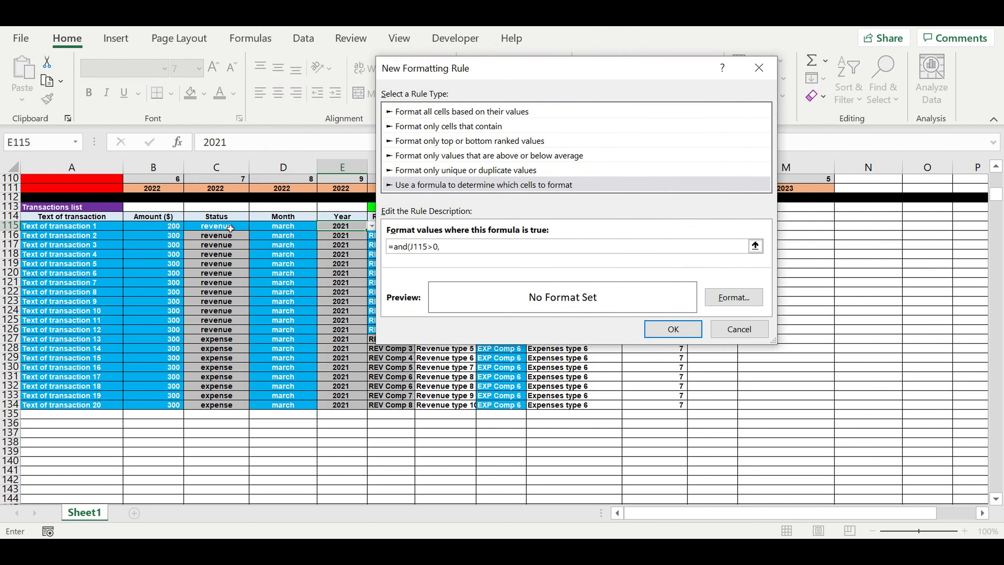
left_click(161, 229)
type(">")
key("BackSpace")
left_click(449, 249)
key("BackSpace")
left_click(480, 248)
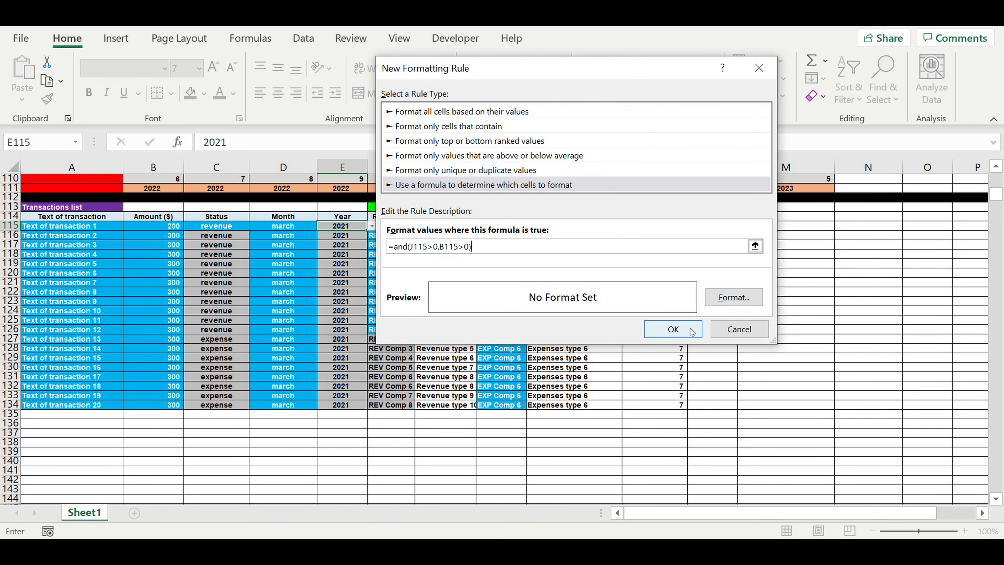
Step: Give the E115 conditional formatting rule a light blue fill with white font and apply it
left_click(732, 297)
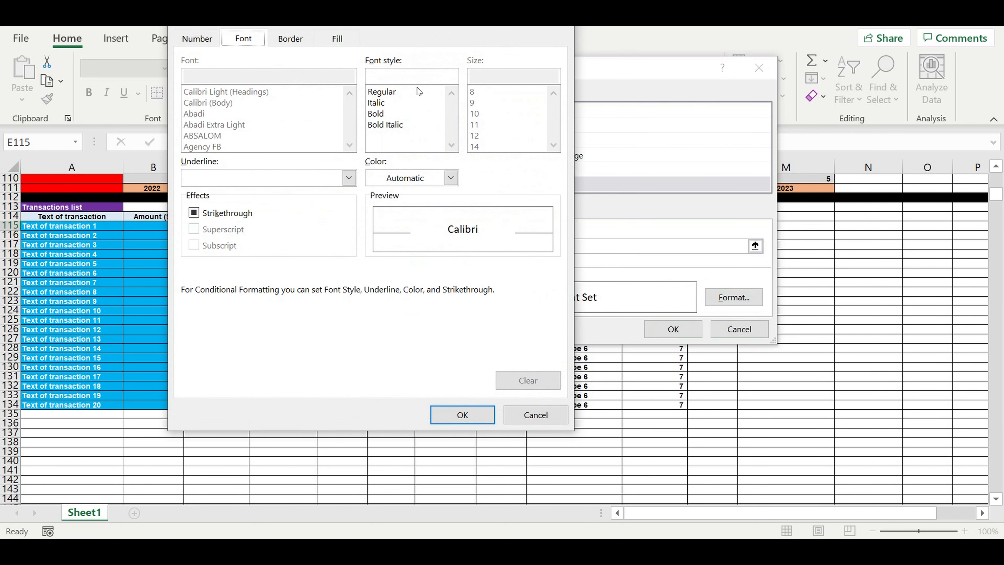
left_click(333, 43)
left_click(281, 184)
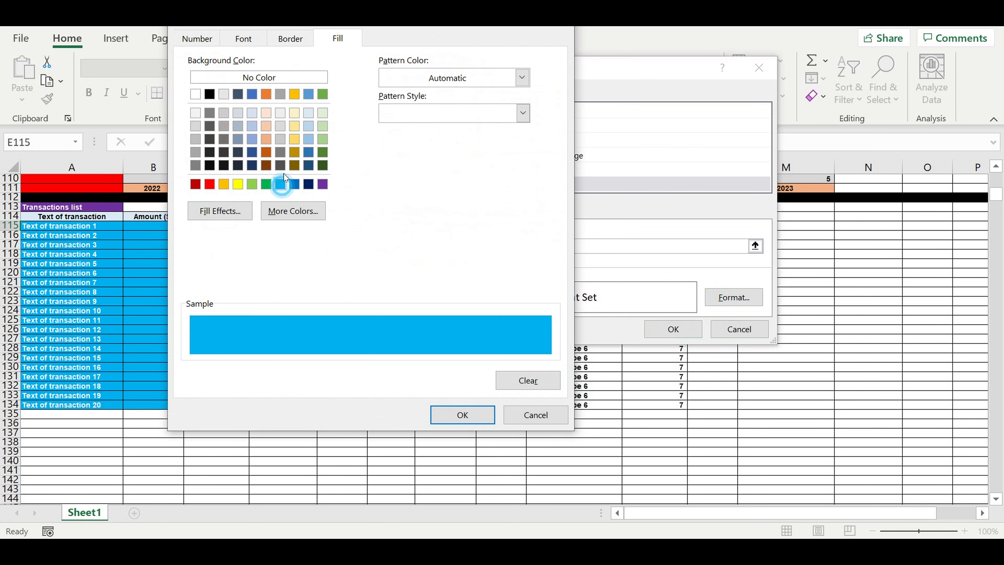
left_click(245, 39)
left_click(444, 181)
left_click(377, 242)
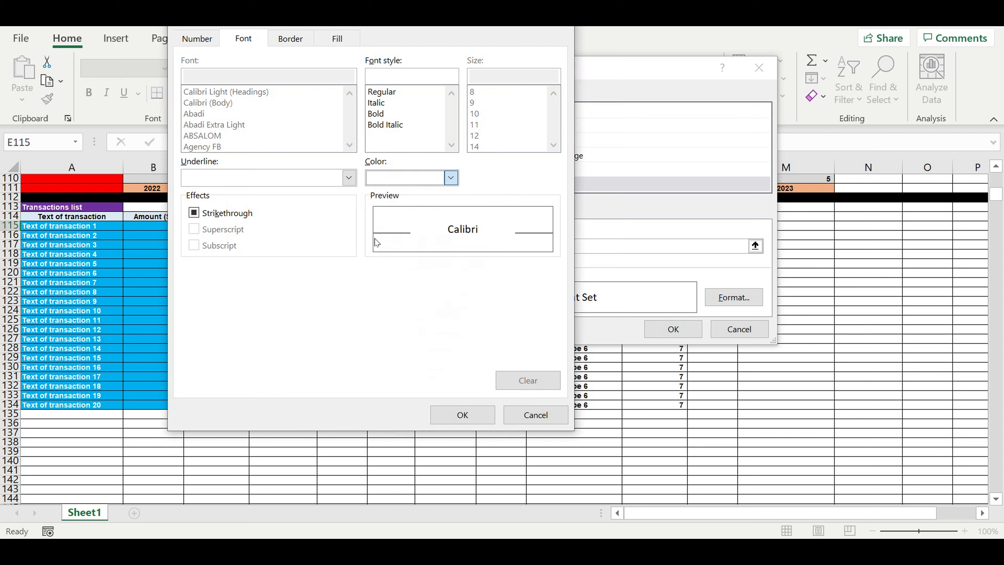
left_click(476, 415)
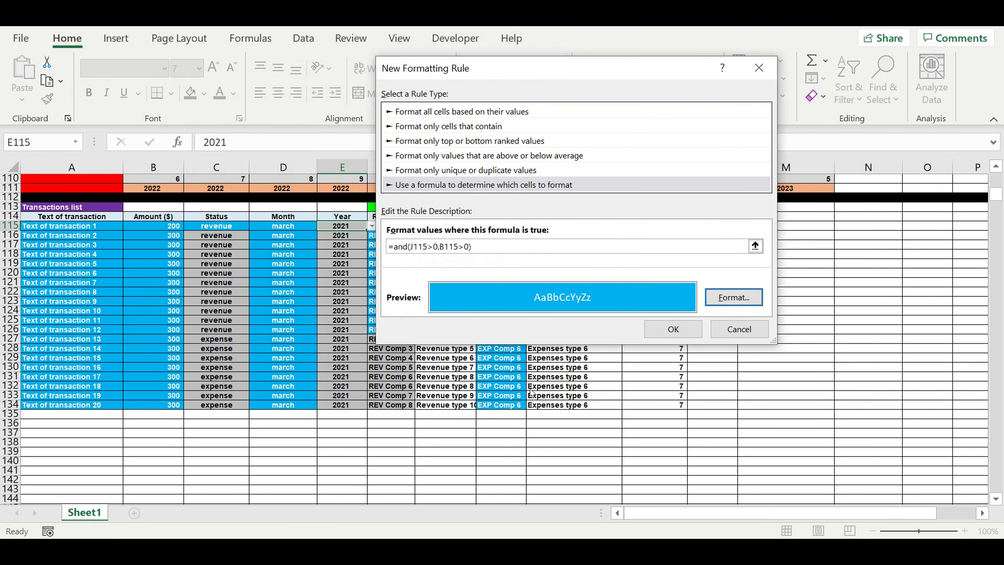
left_click(673, 329)
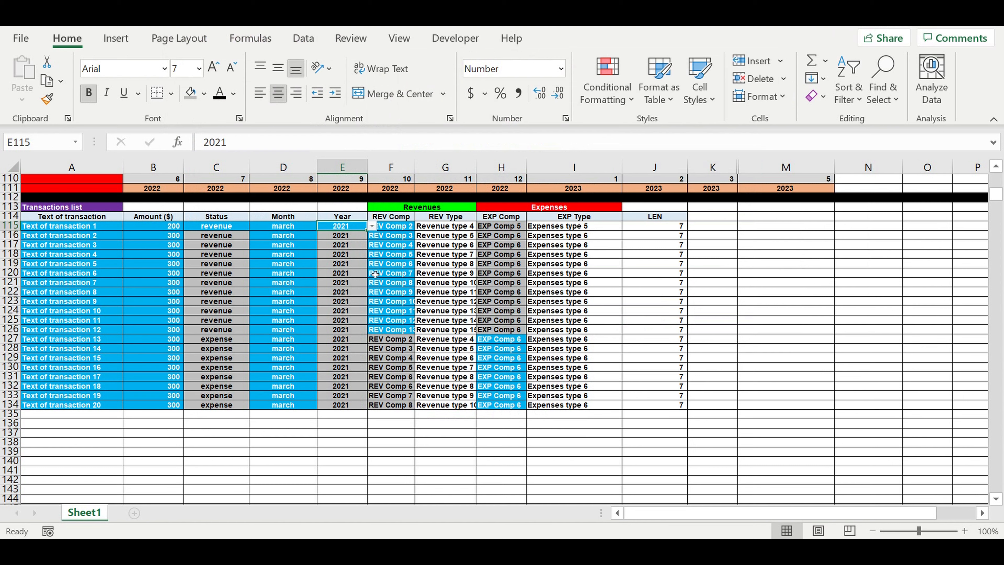
Step: Copy year cell E115 over E116:E134 to extend its conditional formatting to all transactions
key("ctrl+c")
left_click_drag(342, 237, 351, 405)
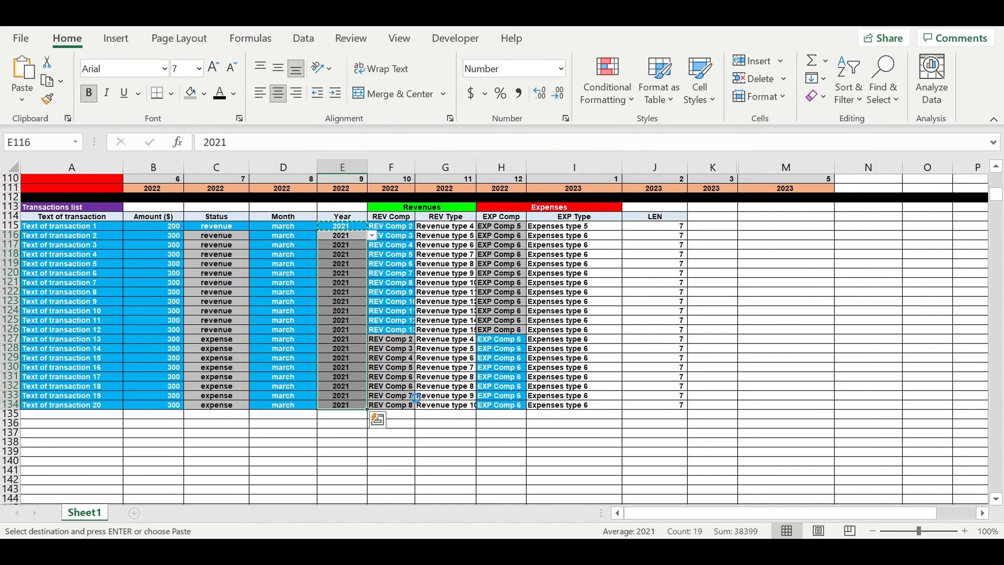
key("ctrl+v")
left_click(581, 307)
left_click(647, 304)
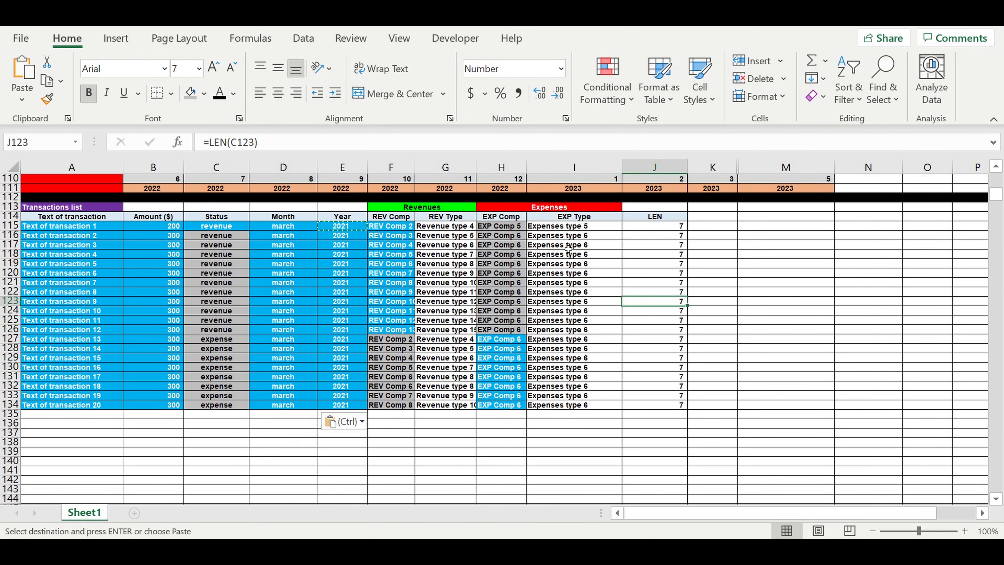
left_click(731, 284)
left_click(765, 257)
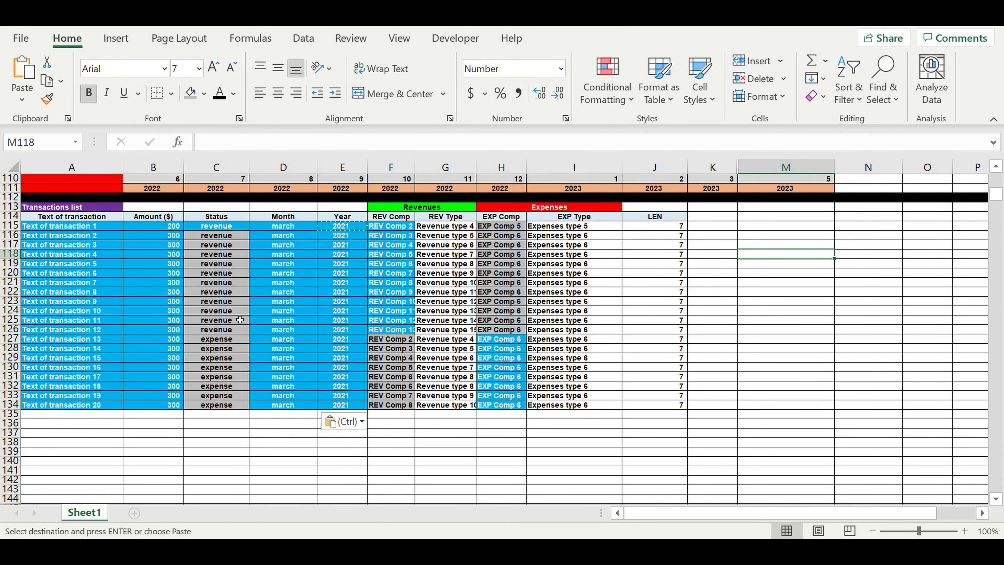
left_click(288, 274)
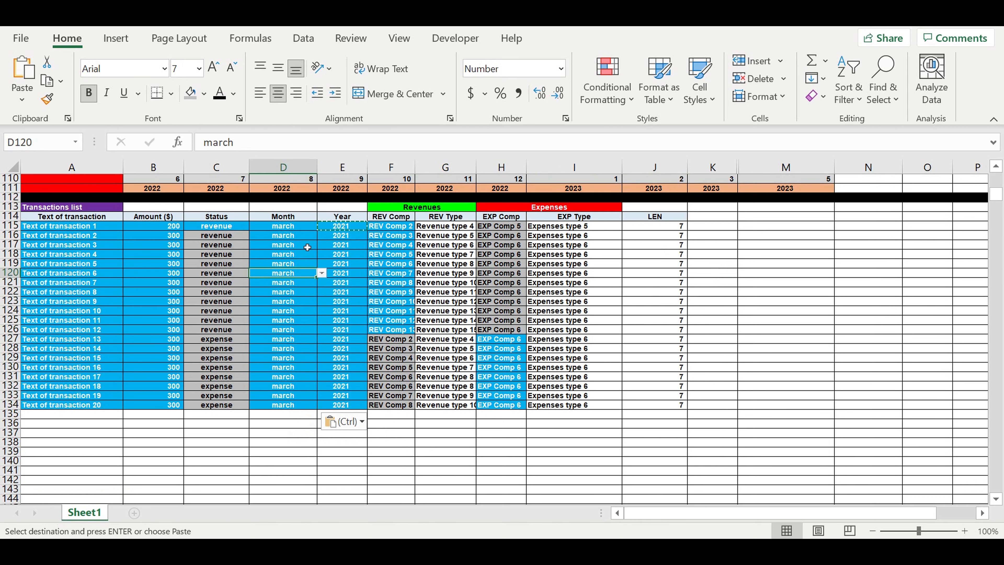
Step: Clear the sample transaction entries from A115:F134 and H115:H134, leaving the type and LEN formulas in place
left_click_drag(97, 231, 158, 408)
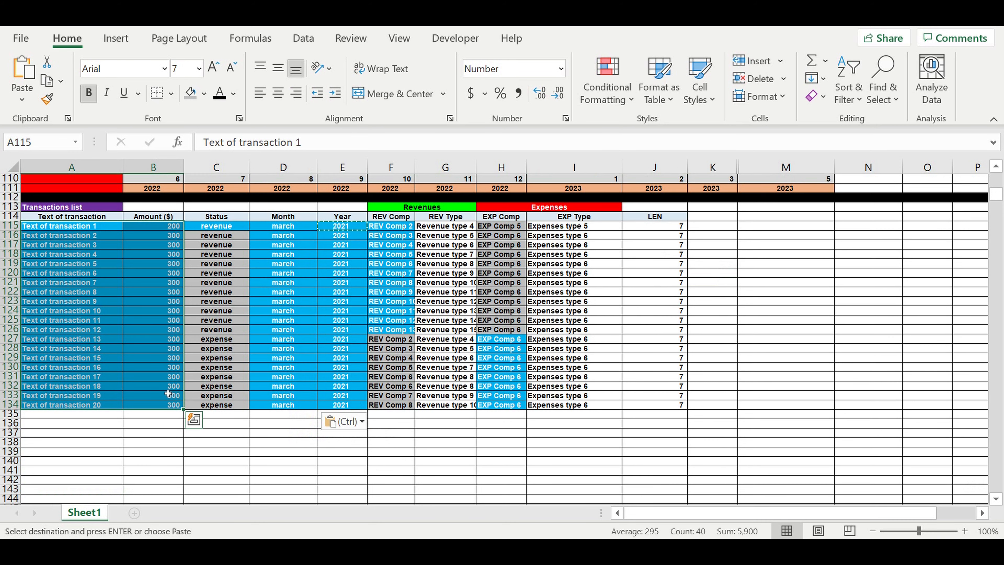
key("Delete")
left_click(208, 332)
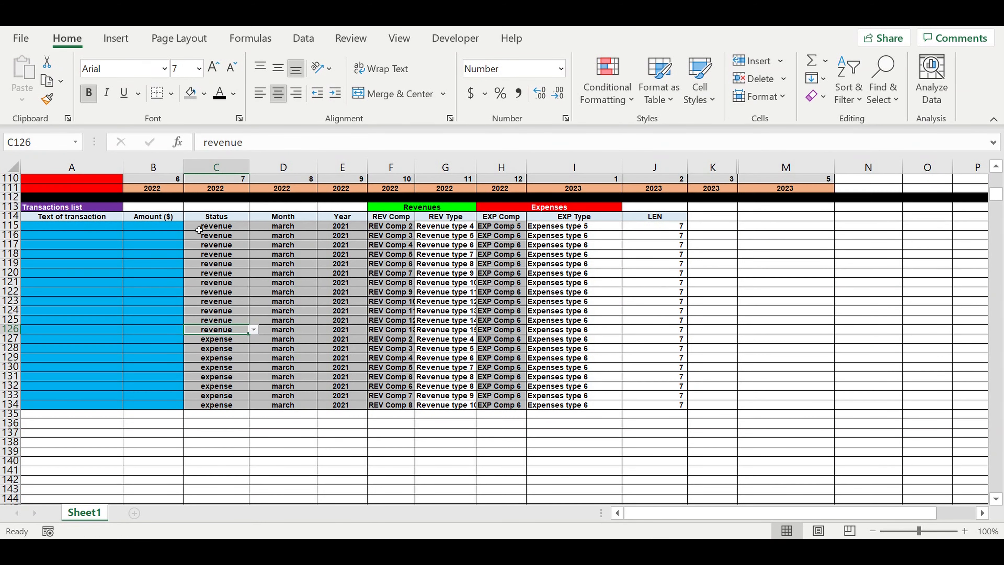
left_click_drag(213, 230, 396, 413)
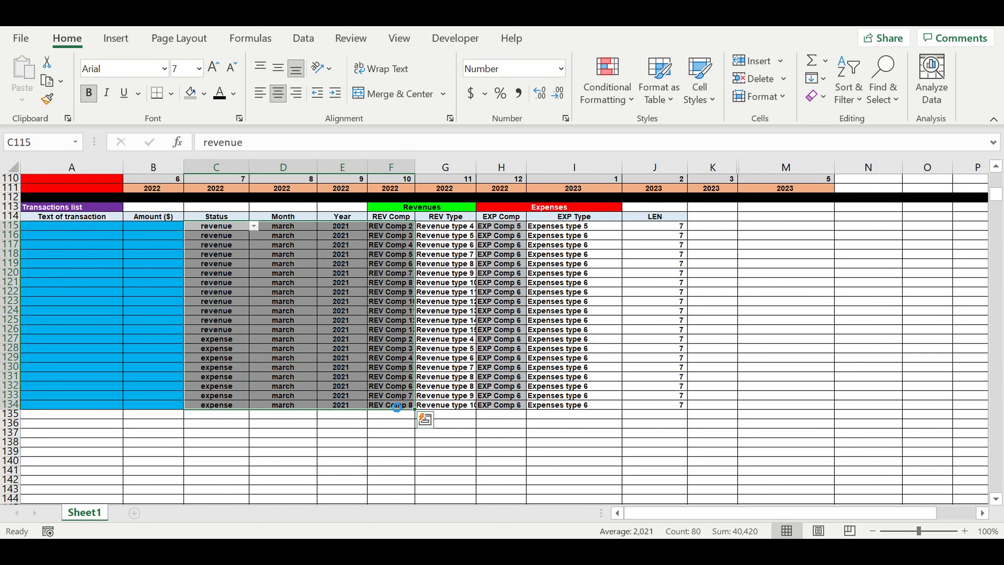
key("Delete")
left_click_drag(499, 226, 526, 407)
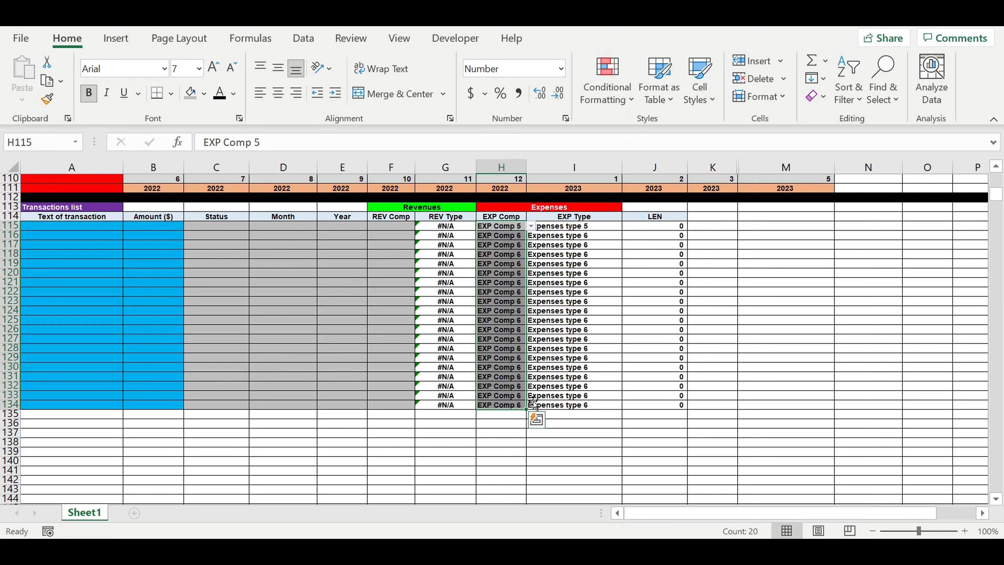
key("Delete")
left_click(573, 329)
Step: Wrap the REV Type lookup in G115 with IFERROR, making it =IFERROR(VLOOKUP(F115,$I$3:$J$102,2,0),"")
left_click(446, 229)
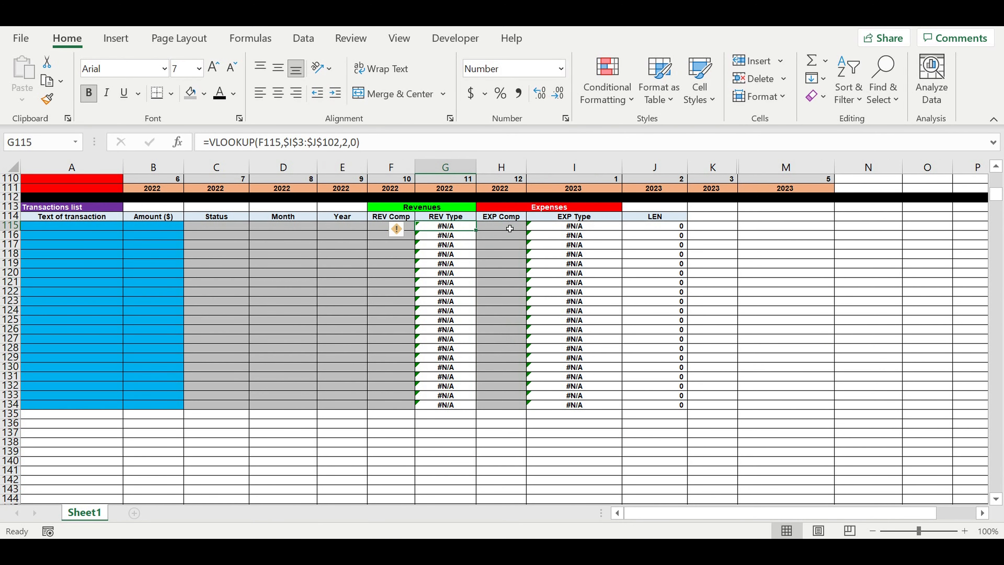
left_click(210, 143)
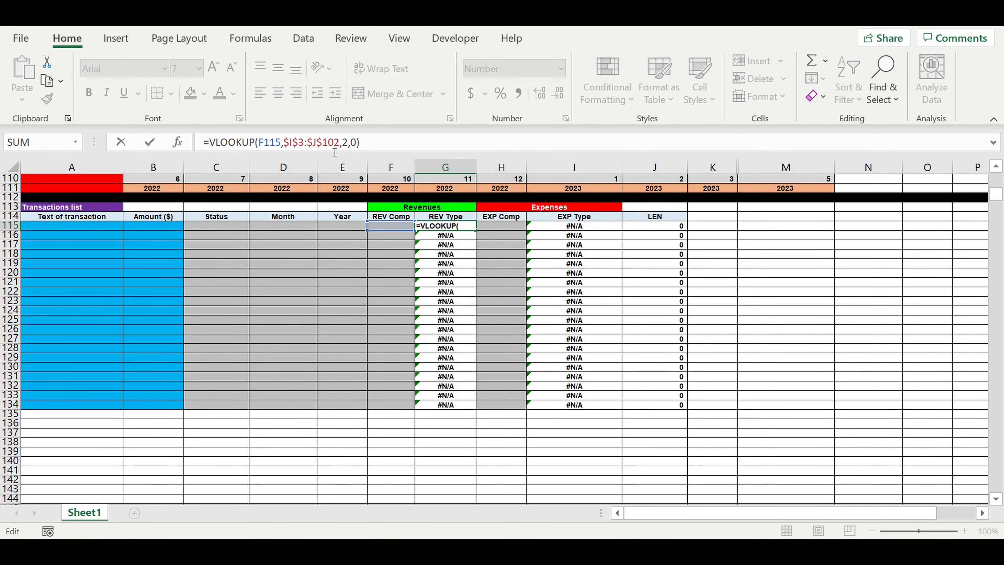
type("if")
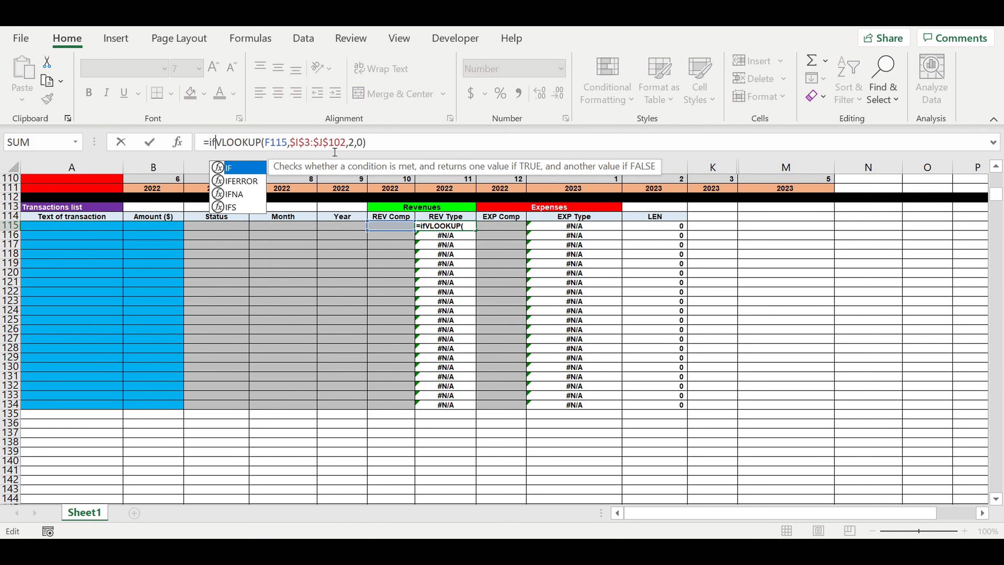
double_click(255, 181)
left_click(434, 145)
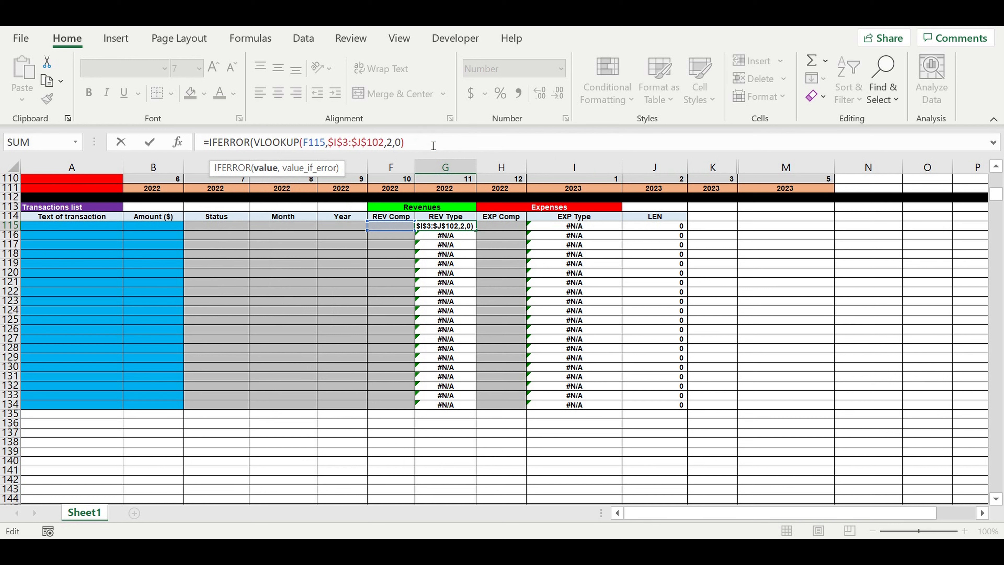
type(",\"\"")
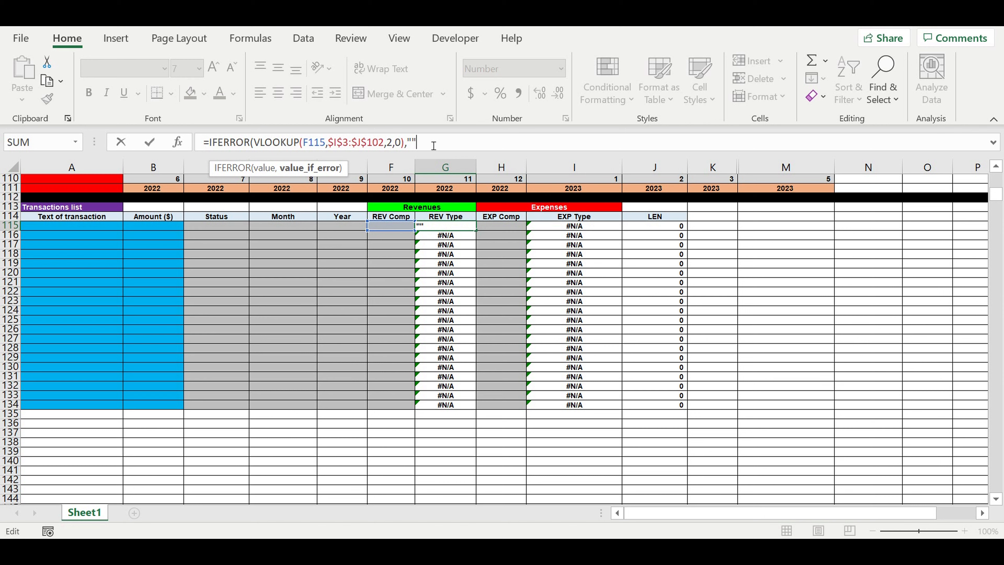
type(")")
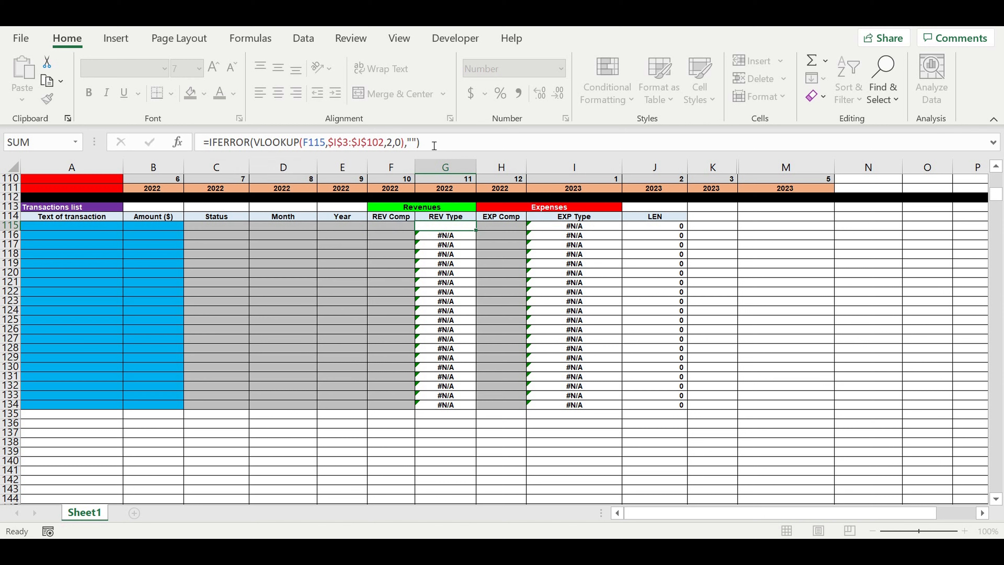
key("Return")
Step: Fill the G115 IFERROR formula down the REV Type column to G134
left_click(462, 226)
left_click_drag(477, 230, 450, 410)
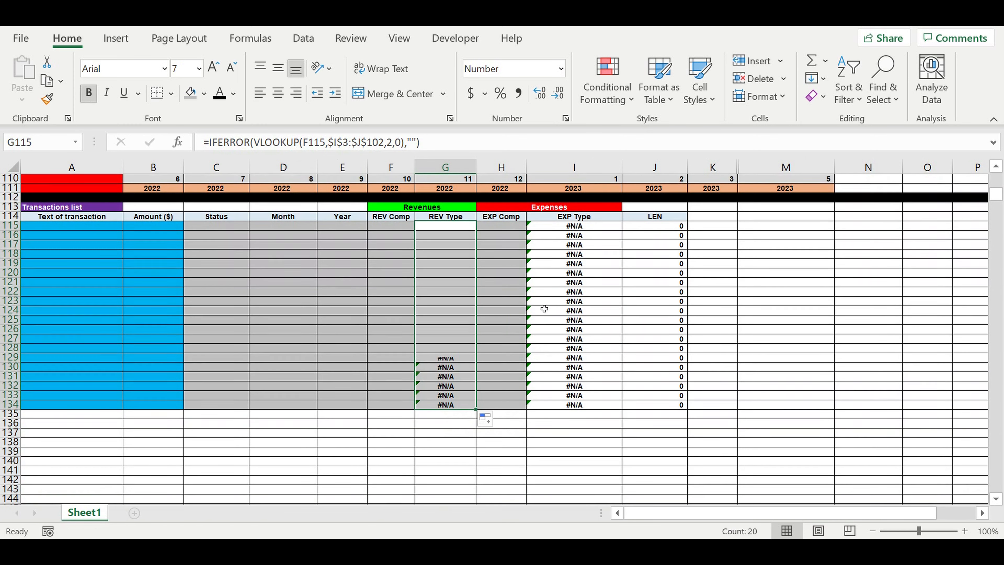
left_click(586, 248)
Step: Wrap the EXP Type lookup in I115 with IFERROR, making it =IFERROR(VLOOKUP(H115,$M$3:$N$102,2,0),"")
left_click(580, 226)
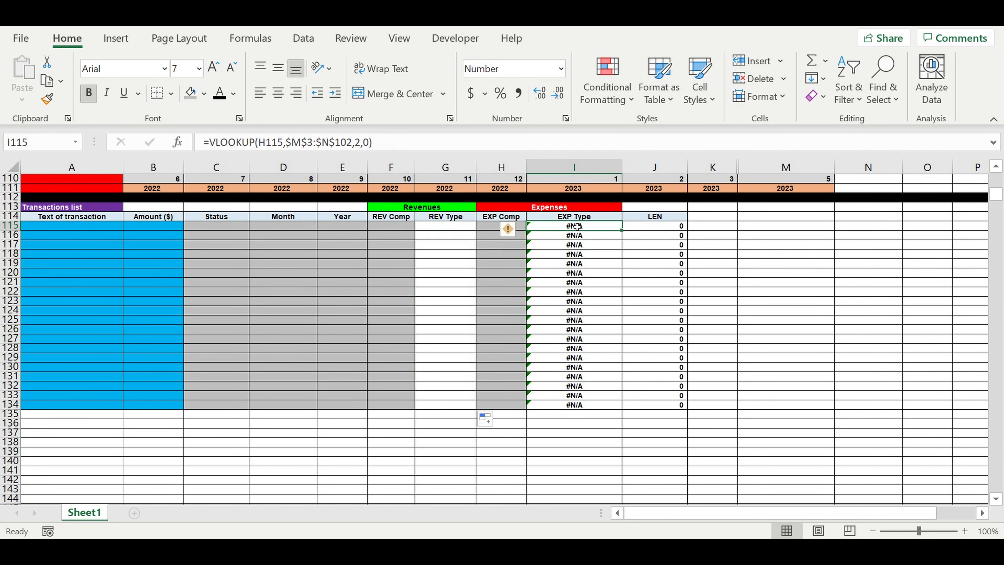
left_click(217, 143)
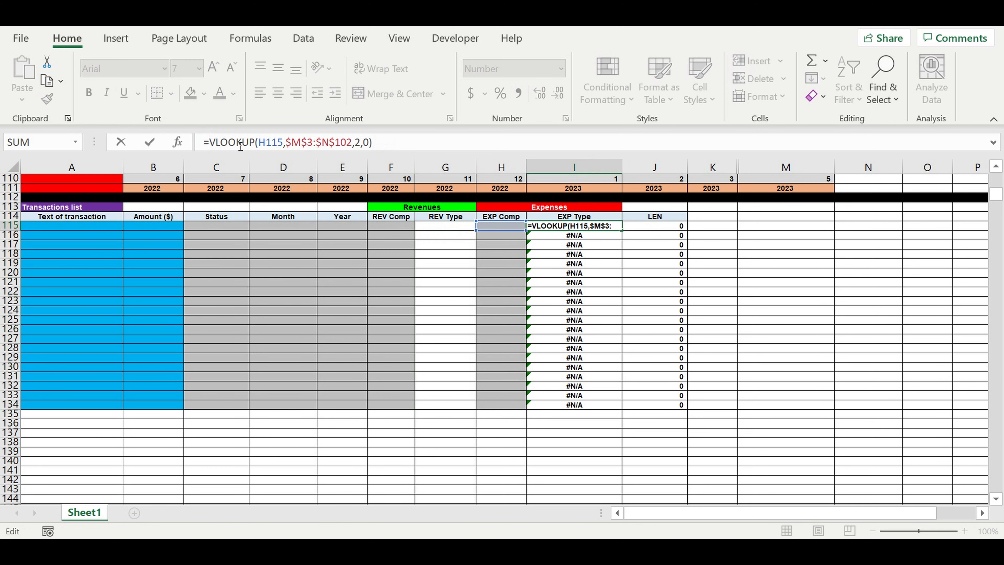
type("if")
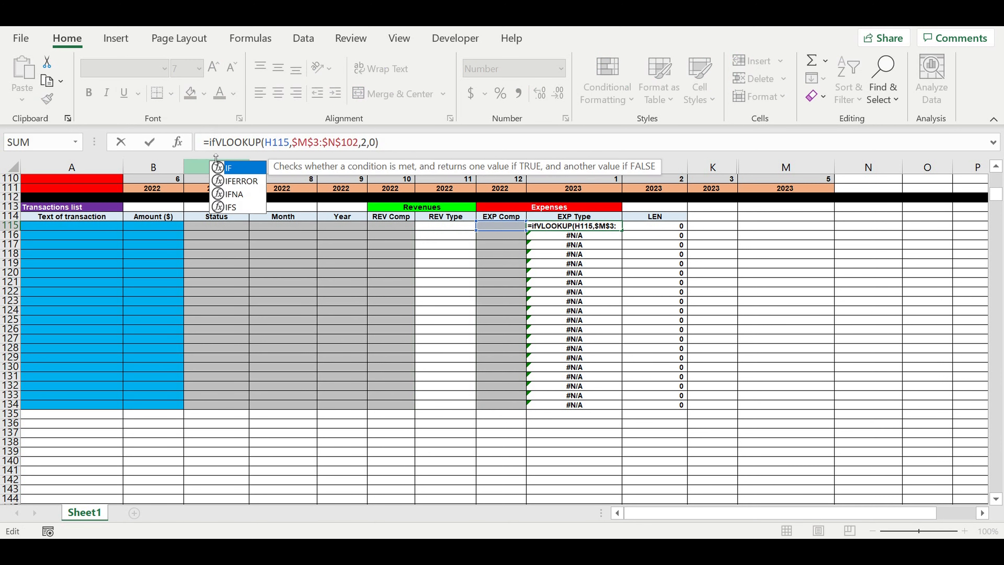
double_click(242, 181)
left_click(451, 149)
type(",")
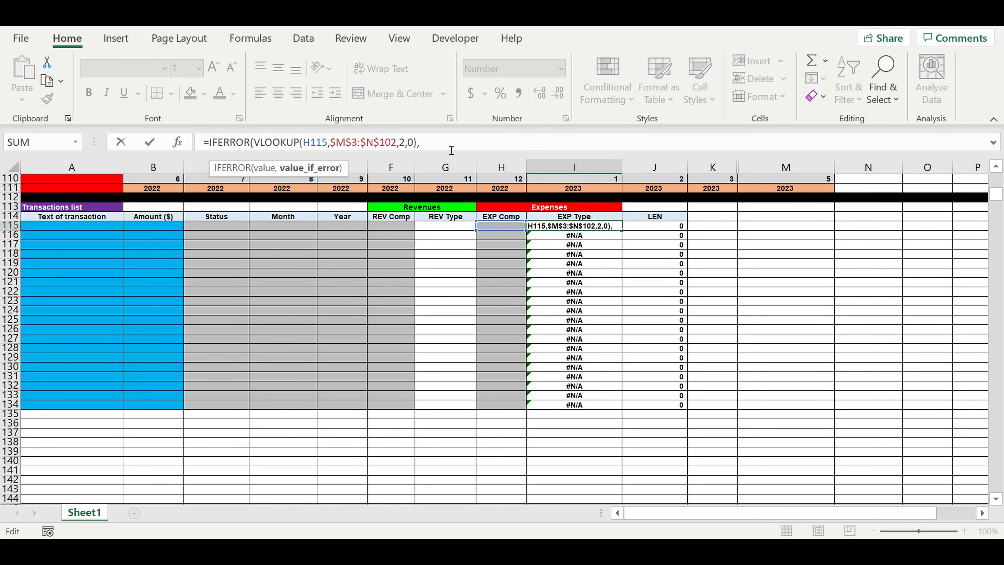
type("\"\")")
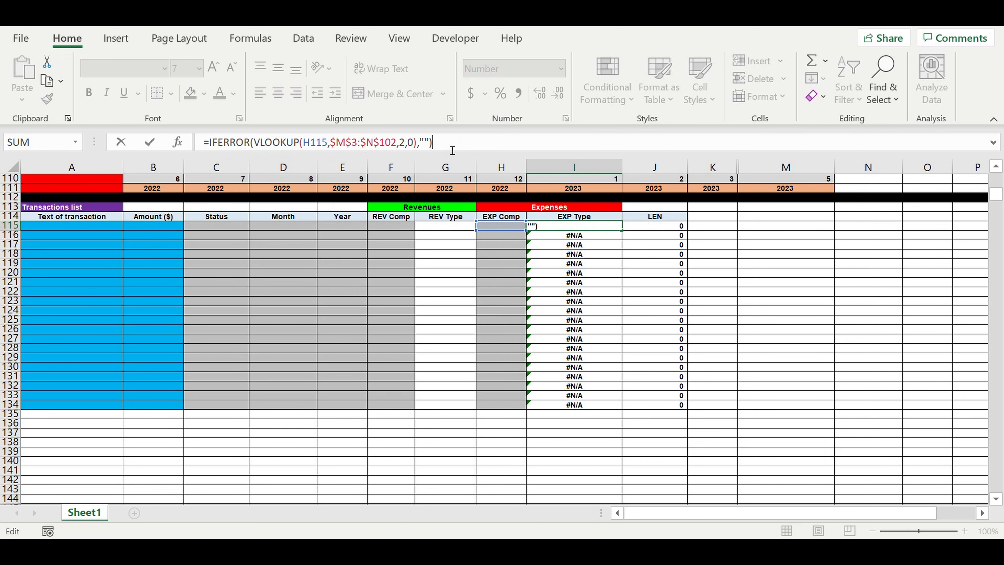
key("Return")
Step: Fill the I115 IFERROR formula down the EXP Type column to I134
left_click(604, 281)
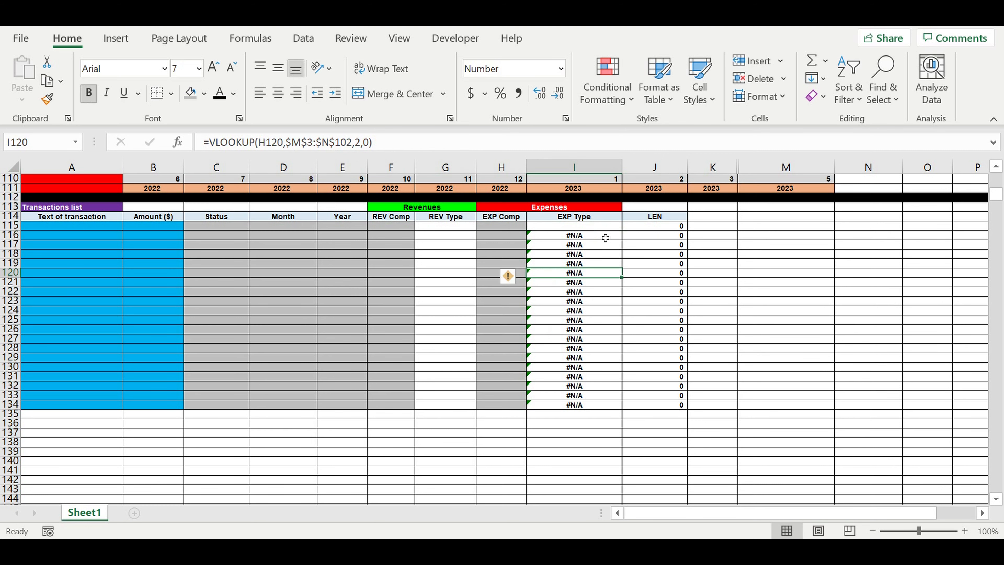
left_click(604, 231)
left_click_drag(626, 236, 601, 410)
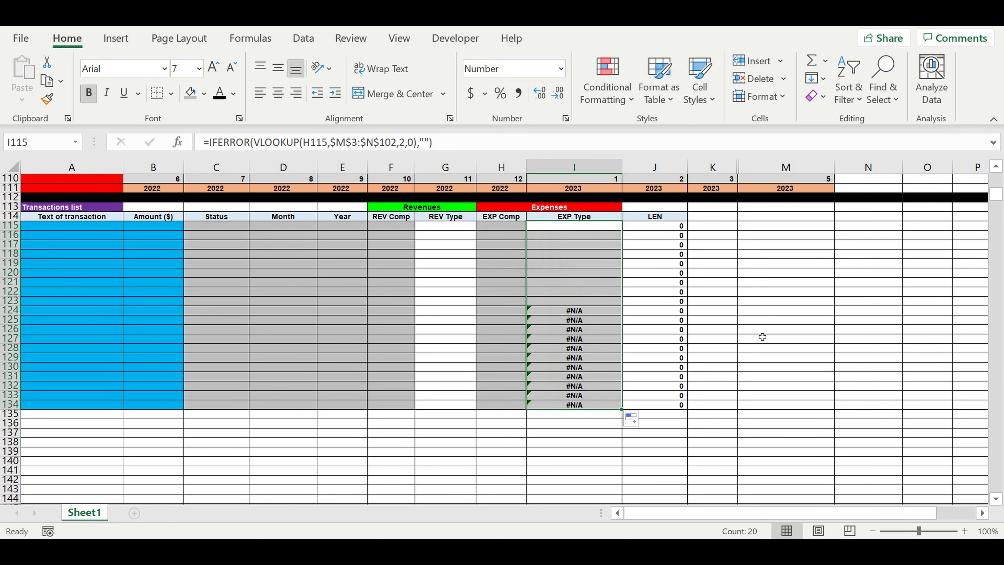
left_click(762, 334)
left_click(381, 290)
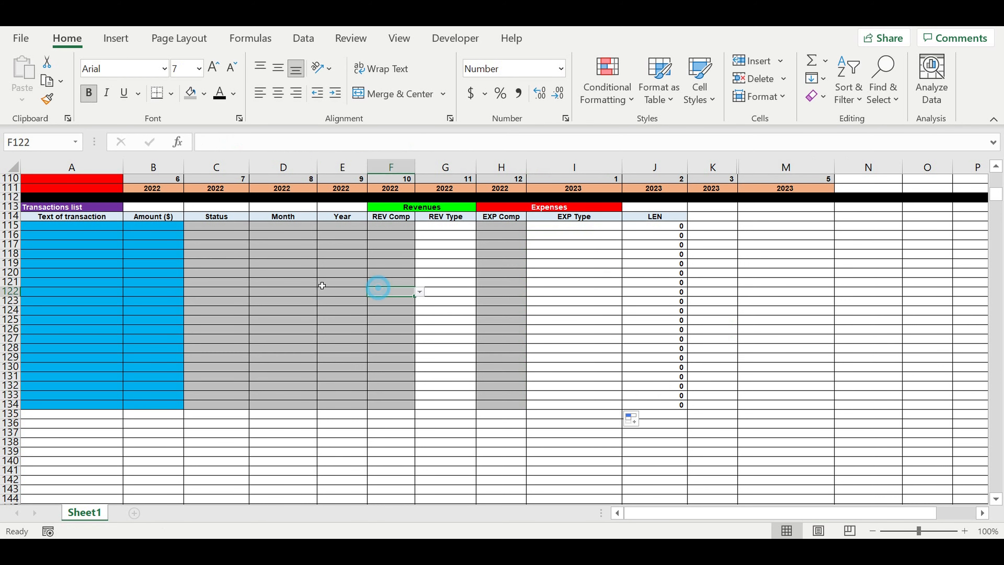
left_click(236, 255)
left_click(235, 264)
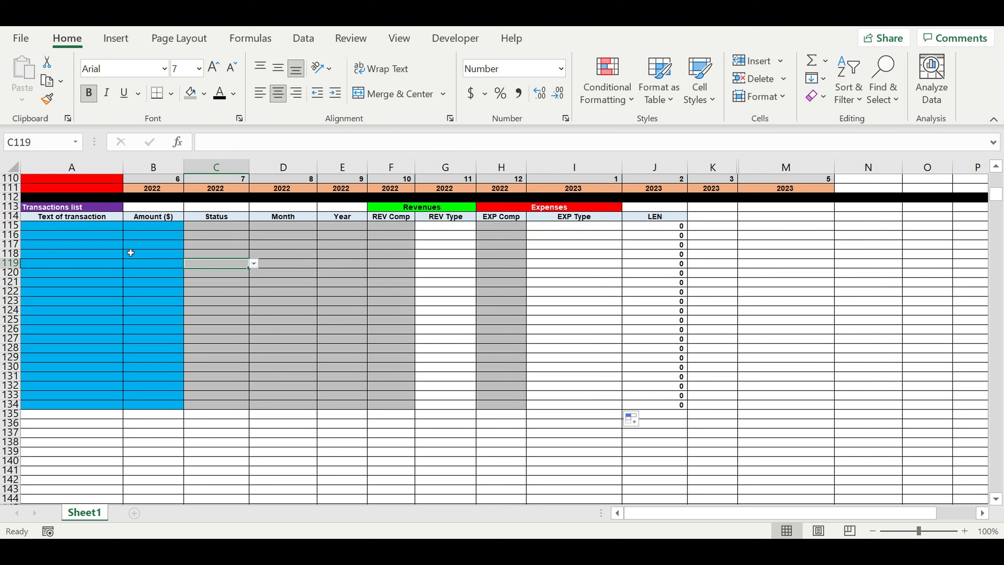
Step: Enter a test transaction with the text fkjdfkgjshdfh in A115 and the amount 1500 in B115
left_click(60, 226)
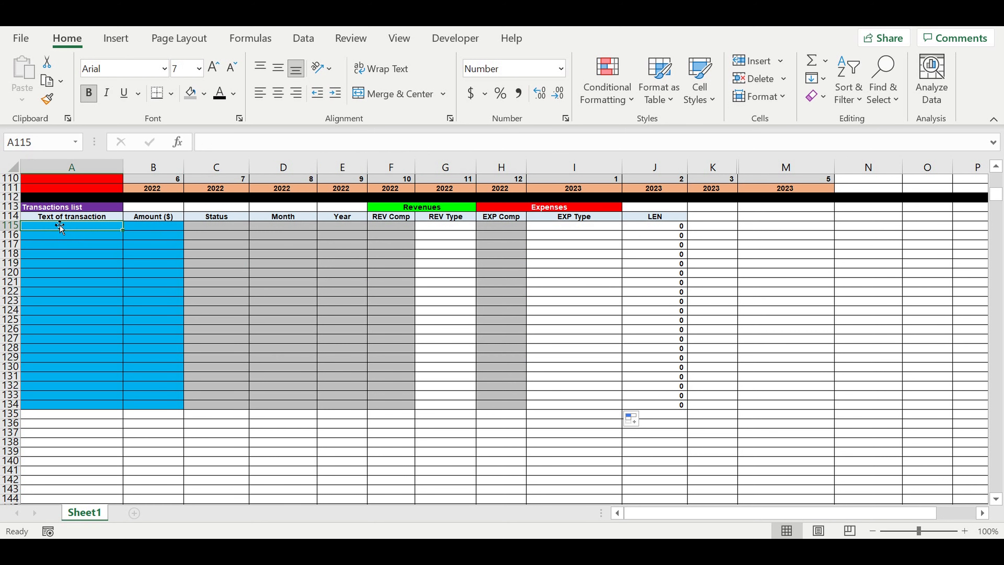
type("fkjdfkgjshdfh")
key("Return")
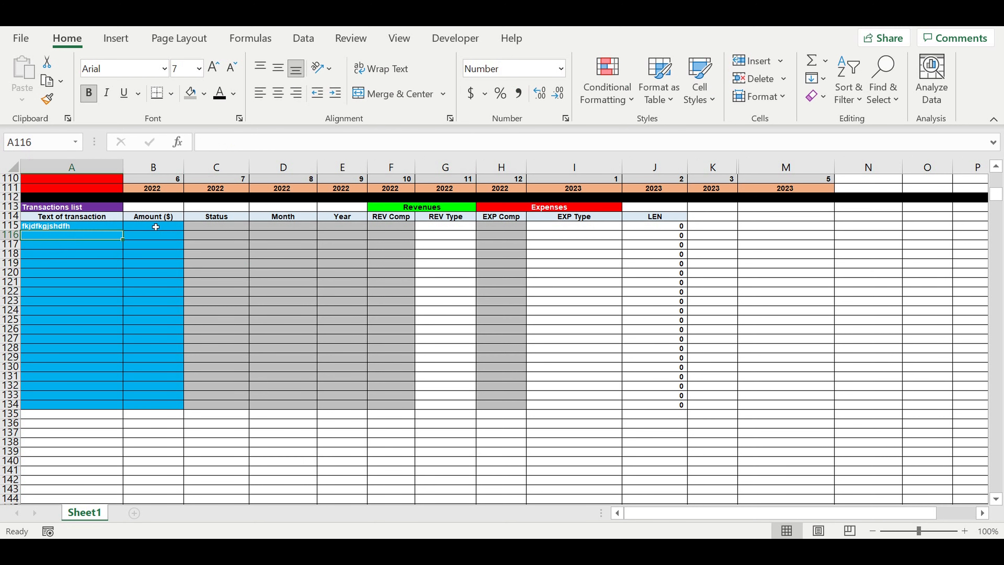
left_click(155, 227)
type("1500")
key("Return")
left_click(162, 274)
Step: Set the test transaction's status in C115 to expense
left_click(219, 228)
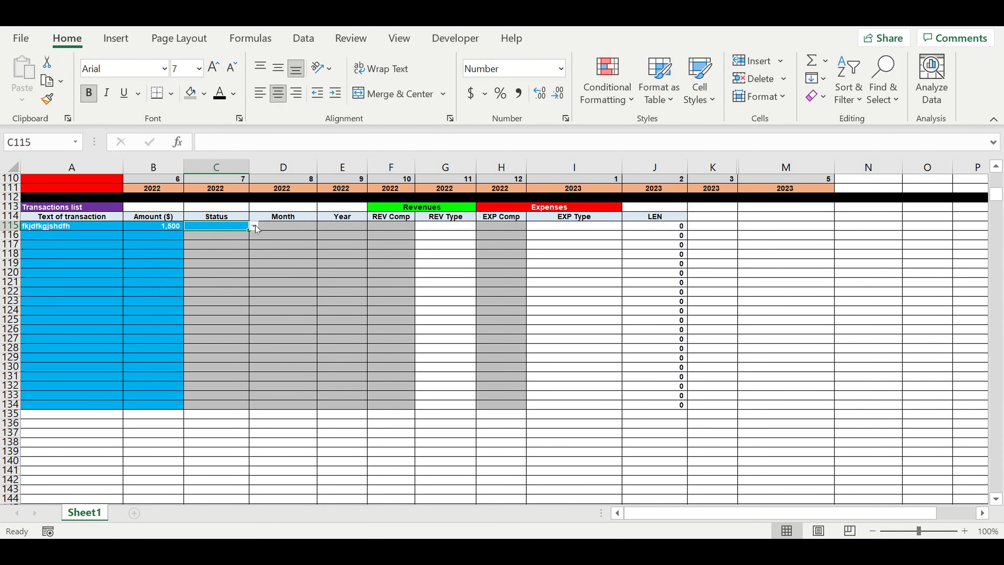
left_click(254, 226)
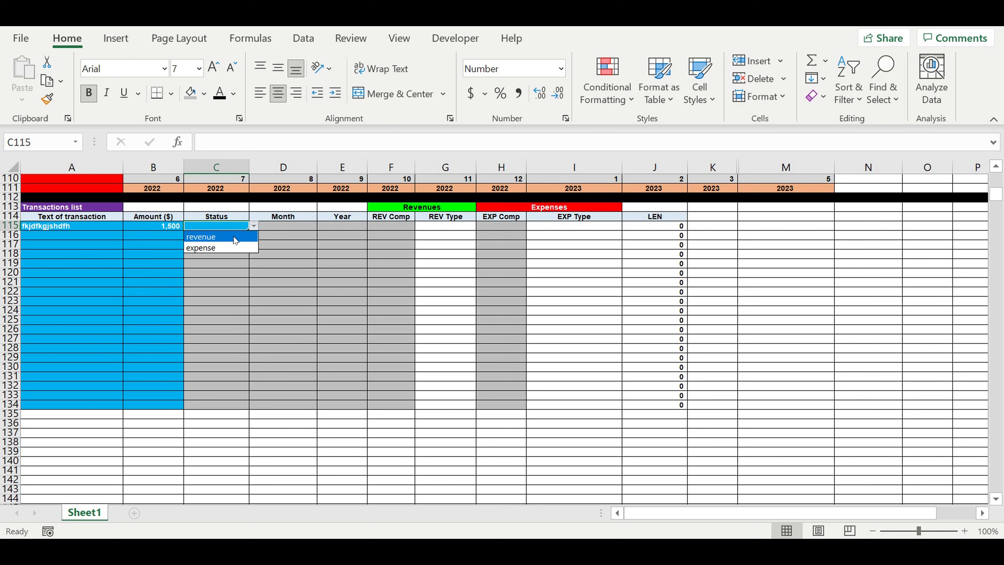
left_click(220, 247)
Step: Set the test transaction's month in D115 to september and its year in E115 to 2021
left_click(282, 229)
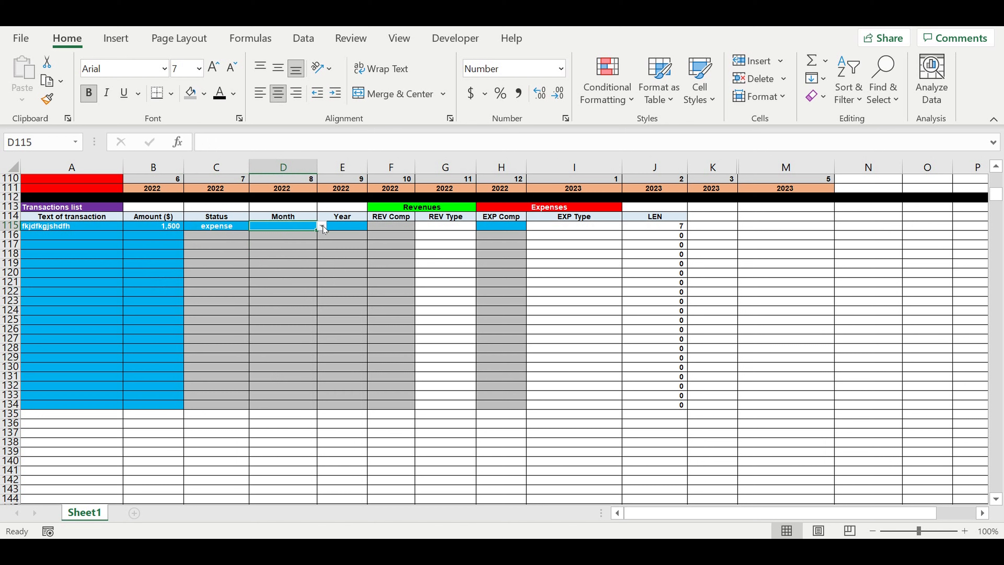
left_click(322, 226)
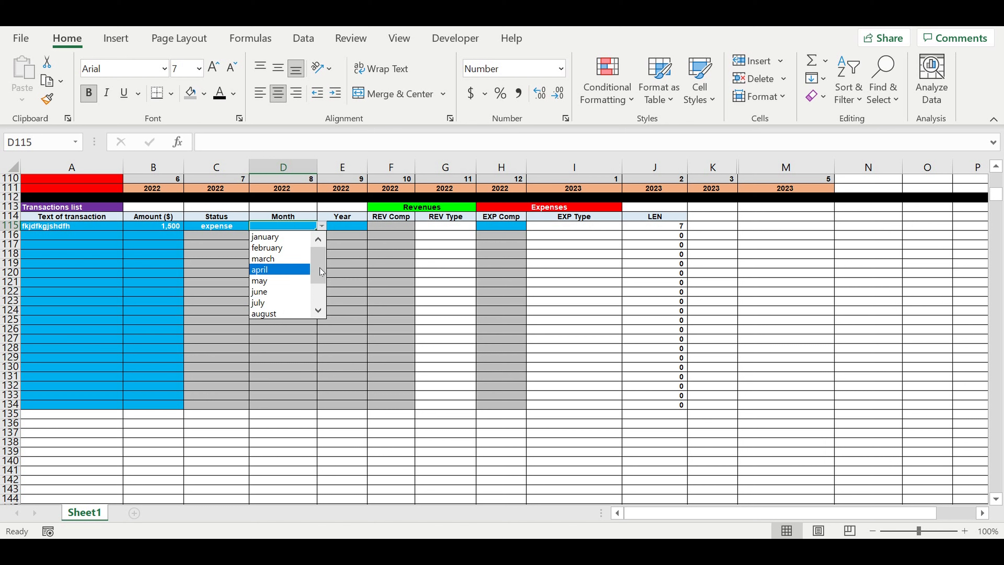
left_click_drag(319, 267, 318, 278)
left_click(280, 303)
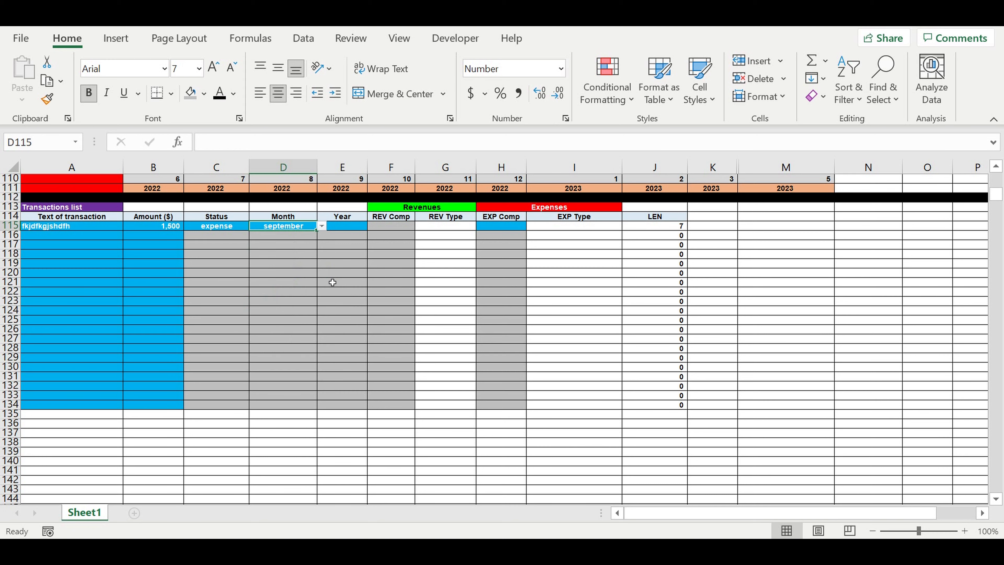
left_click(349, 227)
left_click(371, 227)
left_click(361, 231)
left_click(447, 255)
Step: Widen column H so the full entries of the EXP Comp dropdown in H115 can be read
left_click(496, 227)
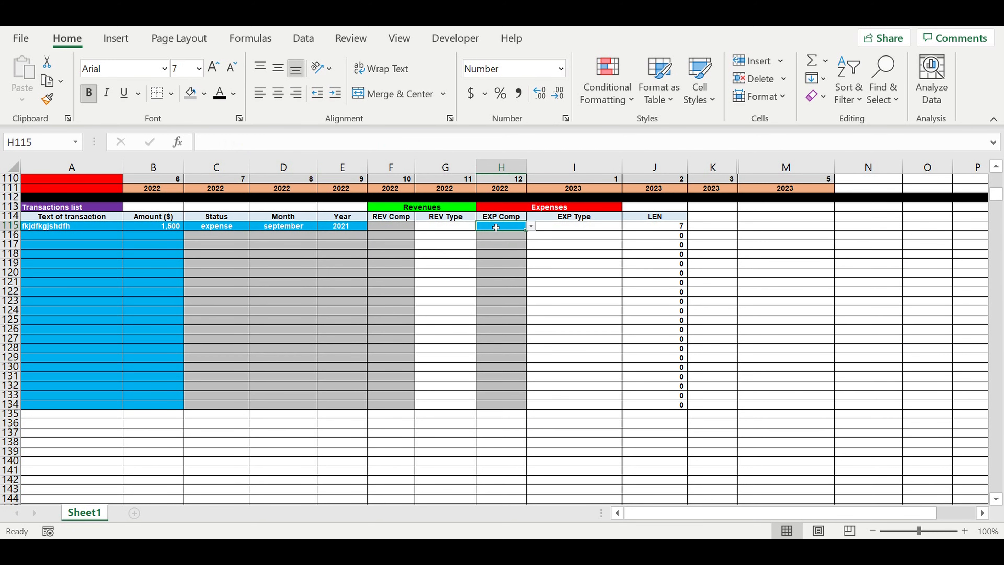
left_click(532, 227)
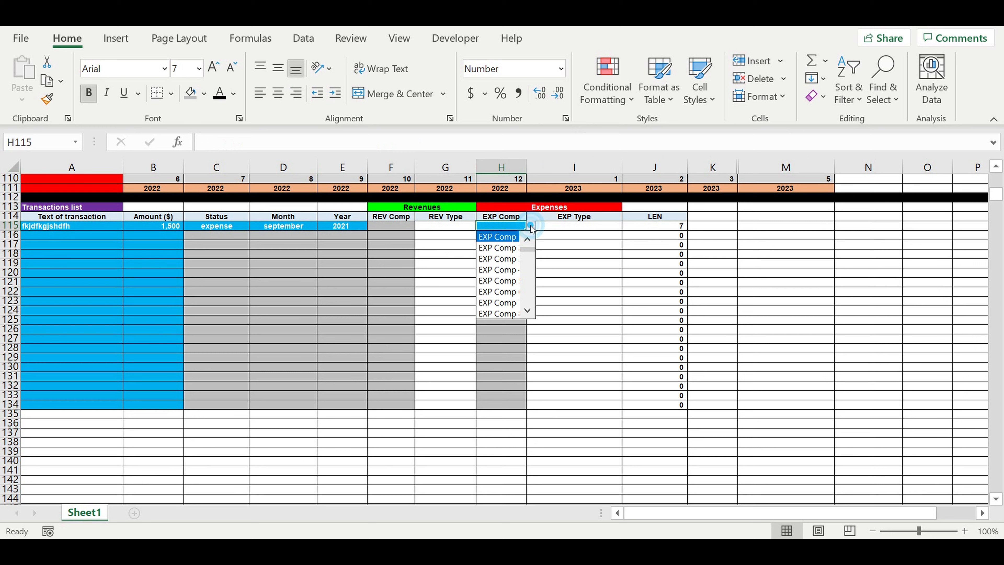
left_click(527, 174)
left_click_drag(528, 174, 552, 174)
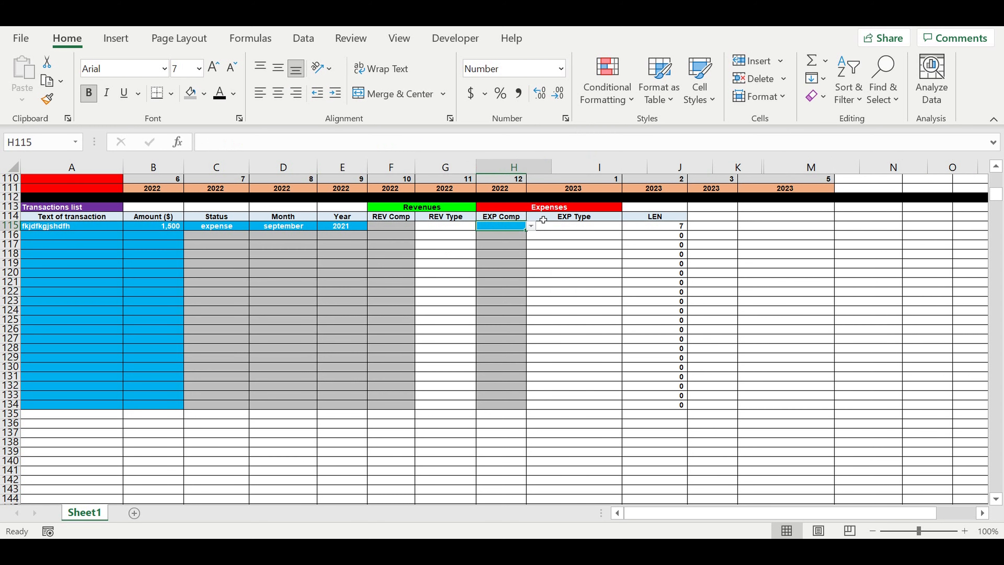
Step: Choose EXP Comp 6 as the test transaction's expense component in H115 and check the EXP Type lookup in I115
left_click(565, 229)
left_click(538, 231)
left_click(556, 226)
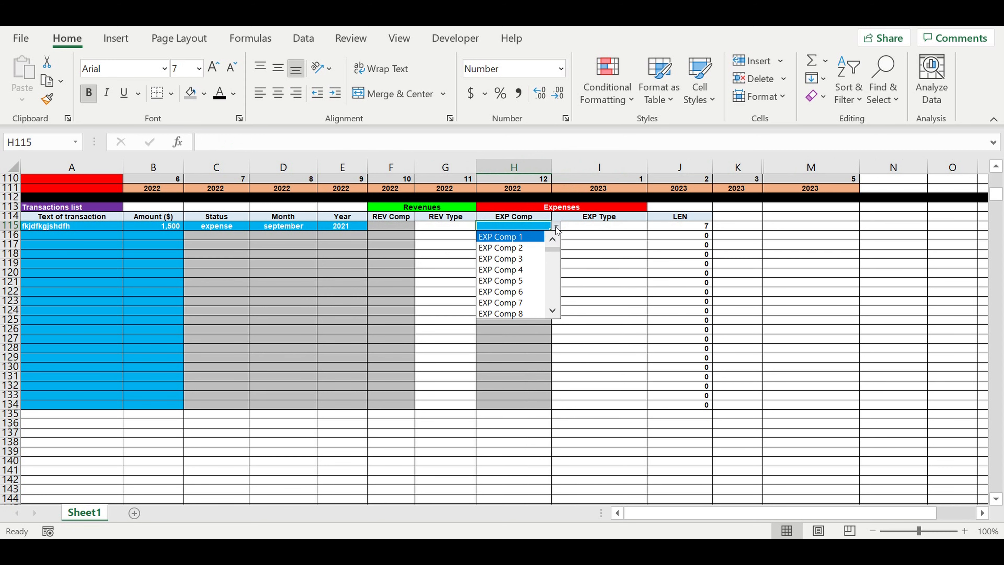
left_click(510, 292)
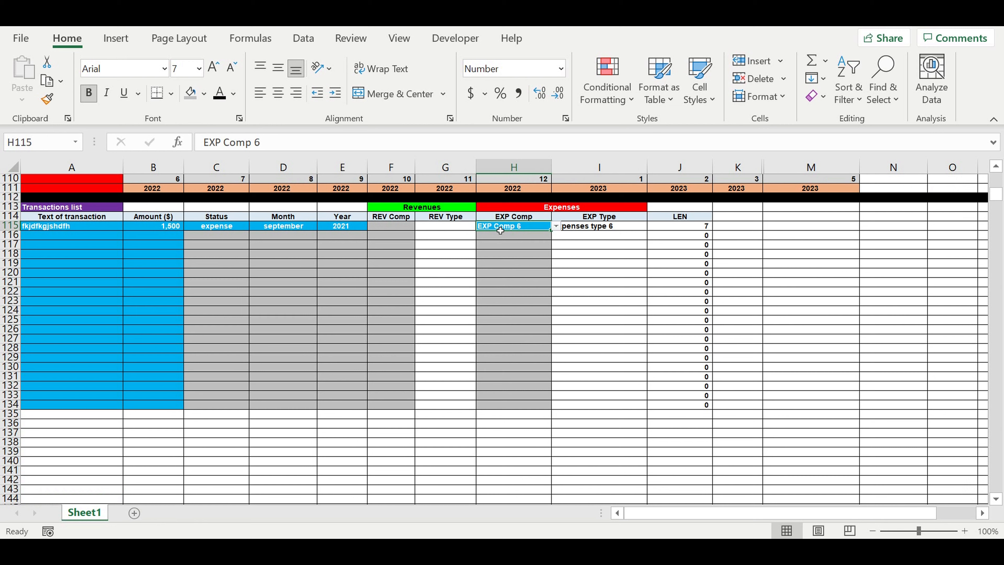
left_click(607, 228)
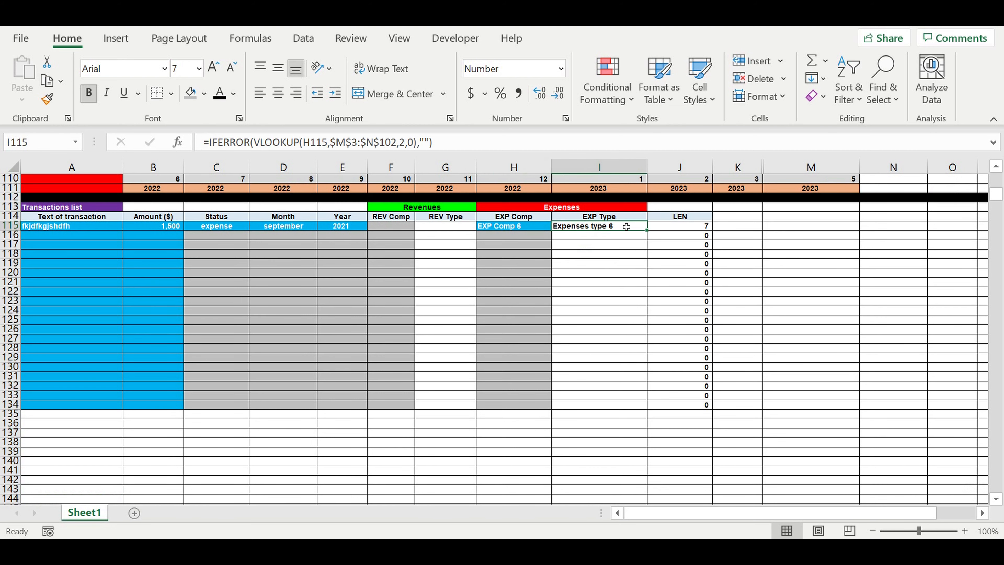
Step: Change the expense component in H115 to EXP Comp 82 and check the EXP Type lookup again
left_click(518, 227)
left_click(556, 227)
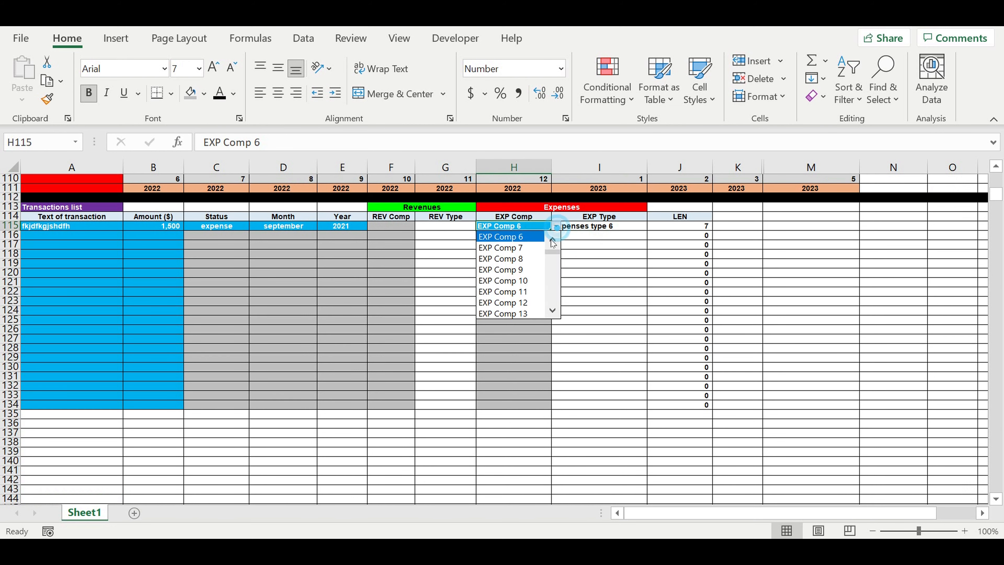
left_click_drag(551, 253, 552, 292)
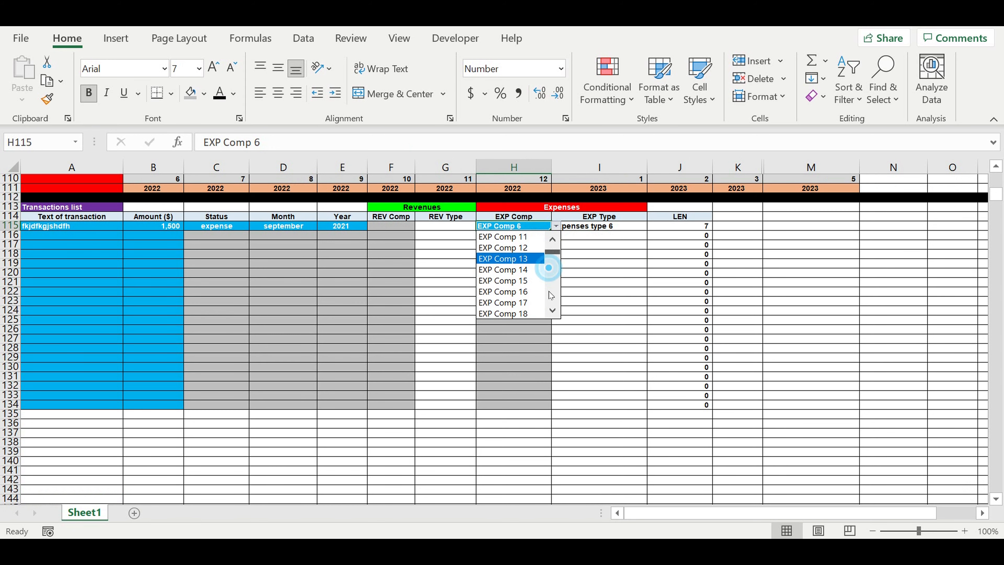
left_click(509, 293)
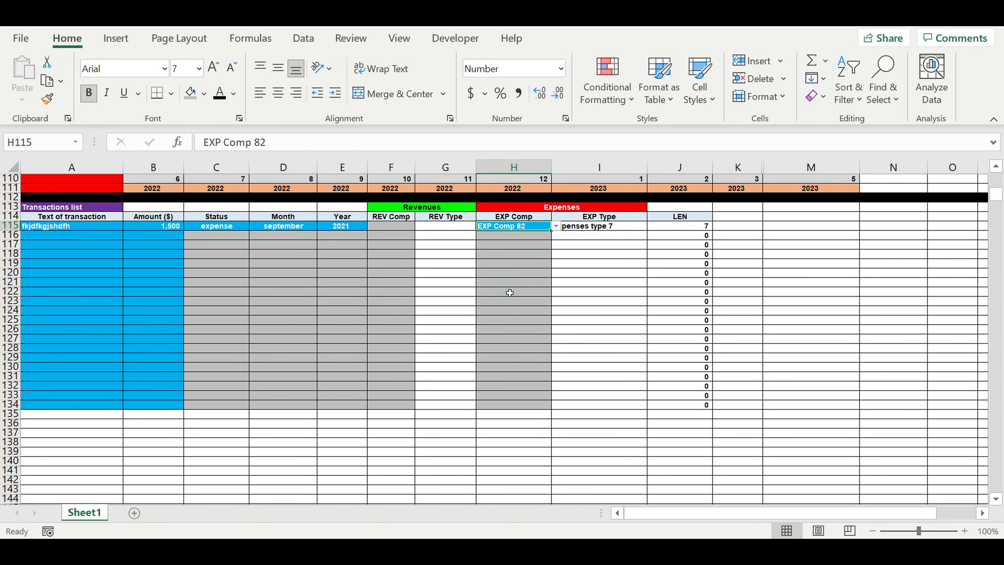
left_click(604, 273)
left_click(590, 228)
left_click(616, 271)
left_click(585, 311)
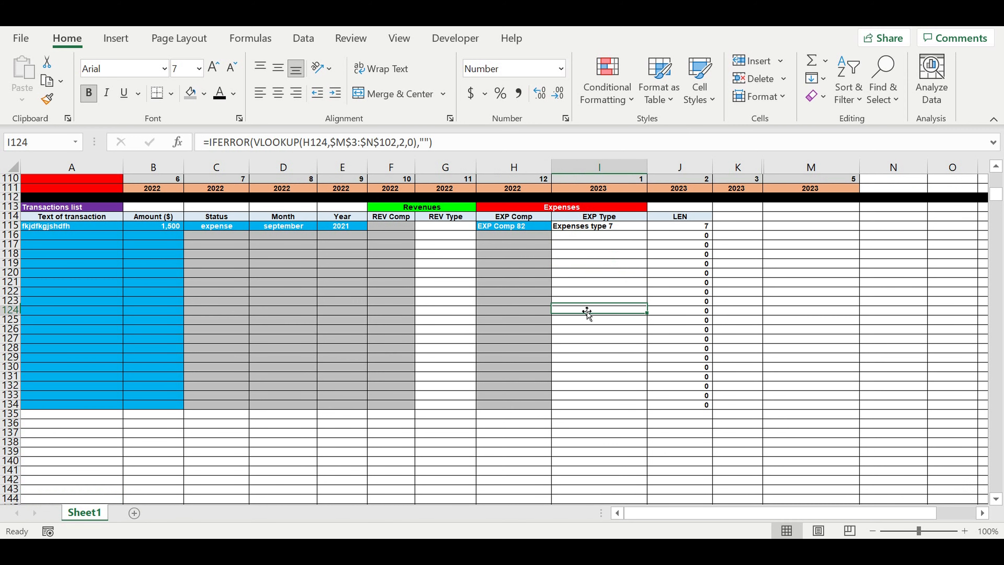
Step: Switch the test transaction's status in C115 to revenue and clear the expense component in H115
left_click(229, 228)
left_click(253, 226)
left_click(201, 244)
left_click(352, 249)
left_click(520, 226)
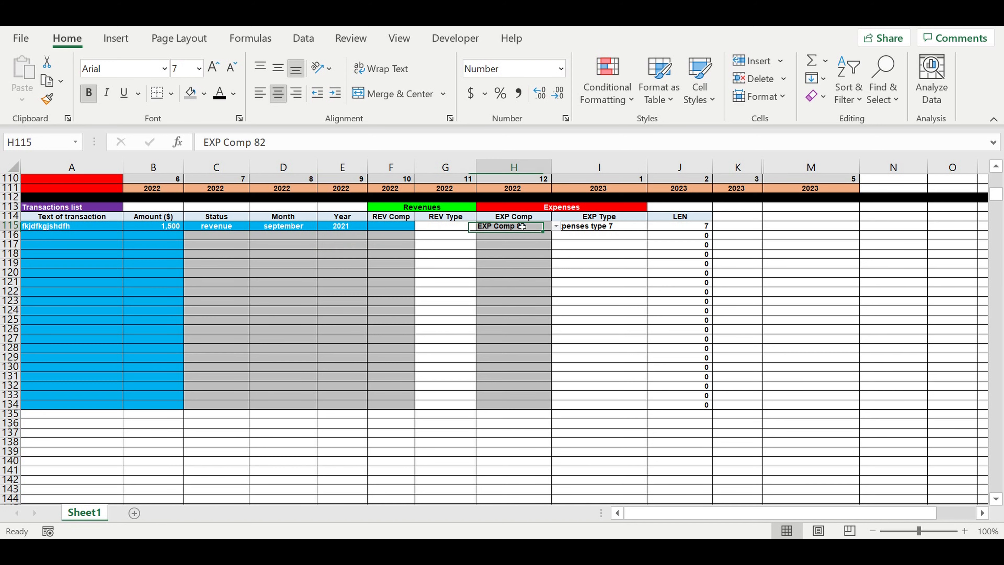
key("Delete")
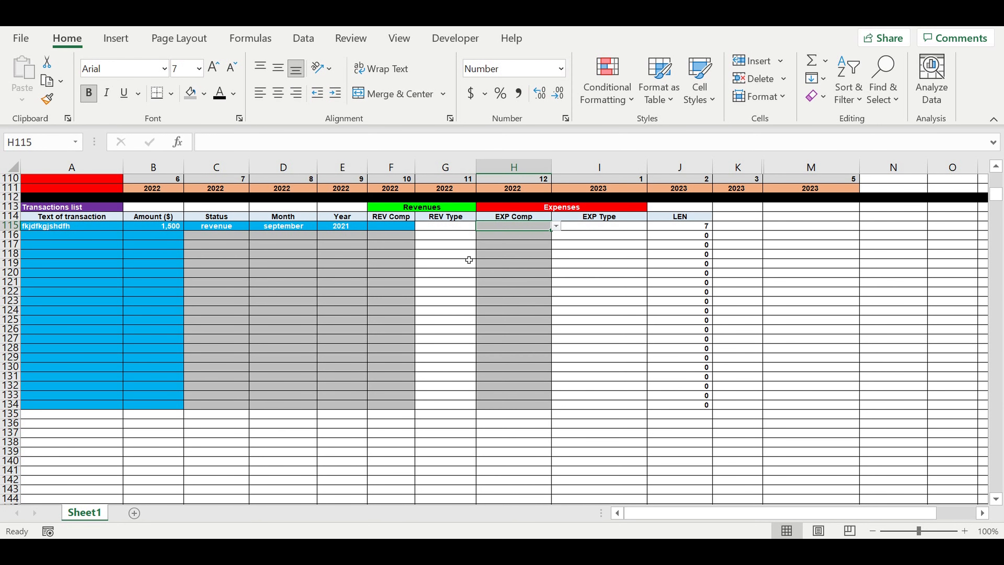
Step: Choose REV Comp 86 as the test transaction's revenue component in F115
left_click(383, 227)
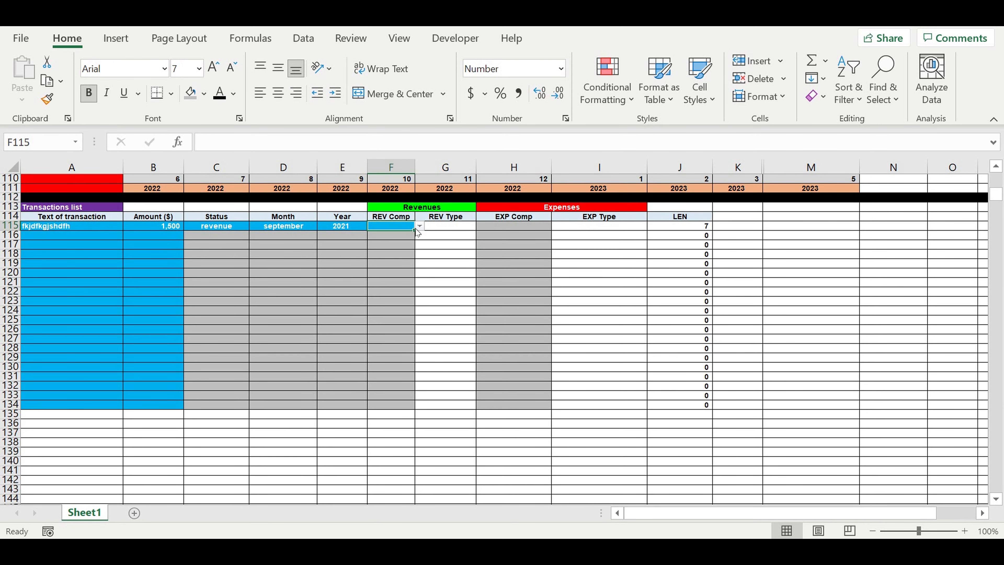
left_click(420, 226)
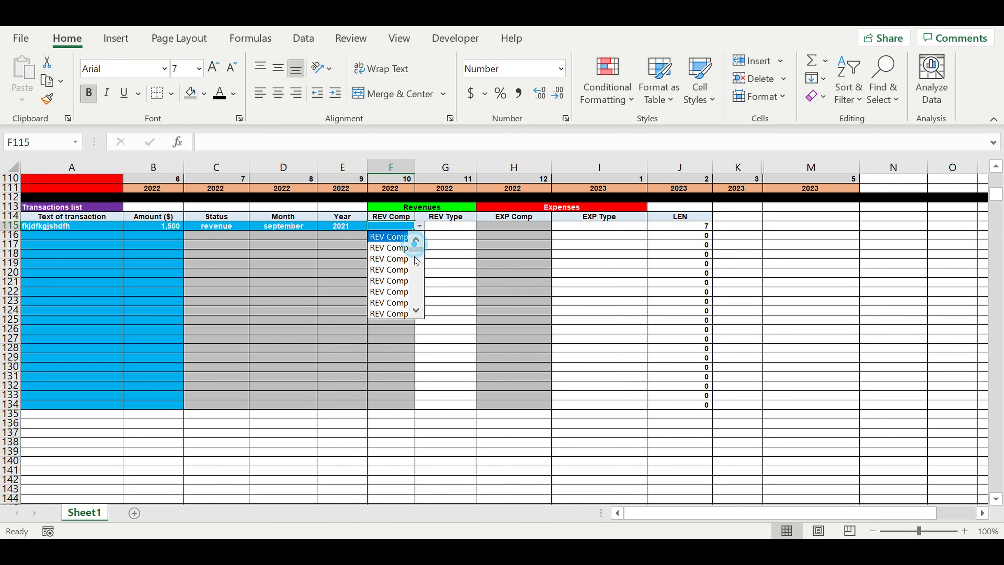
left_click_drag(422, 255, 420, 293)
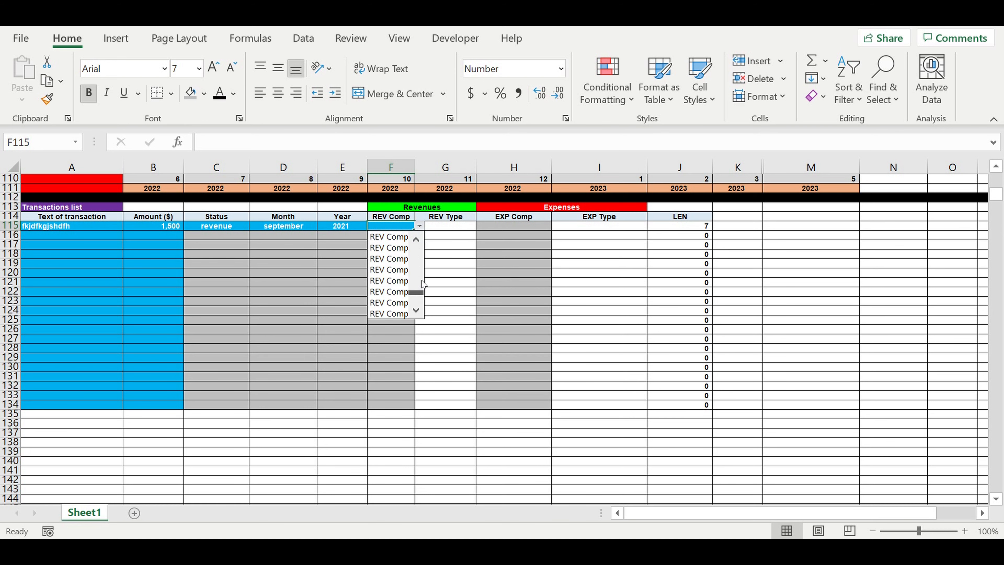
left_click(394, 308)
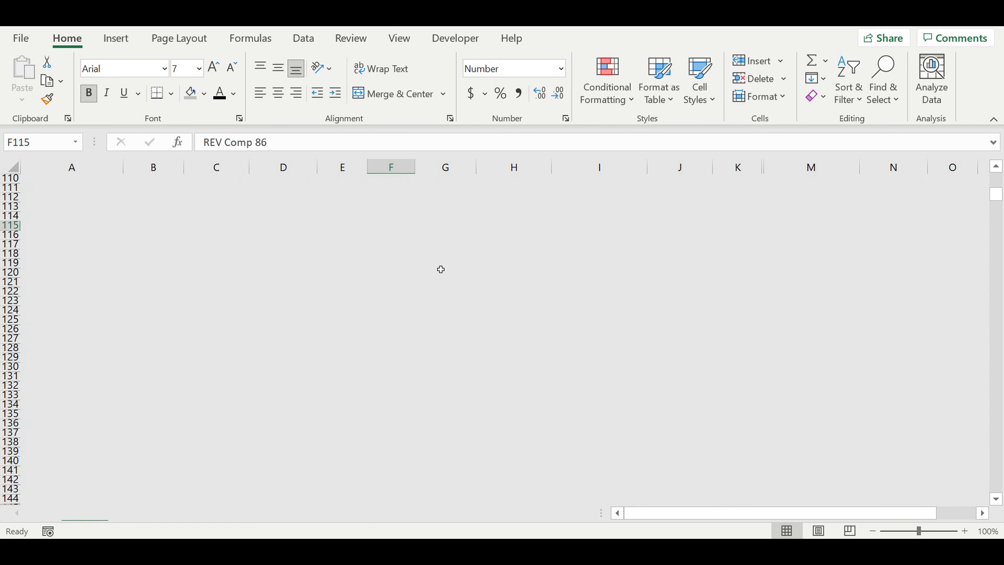
Step: Autofit the REV Comp column F and widen the REV Type column G so the entries in row 115 fit
left_click(446, 264)
double_click(418, 172)
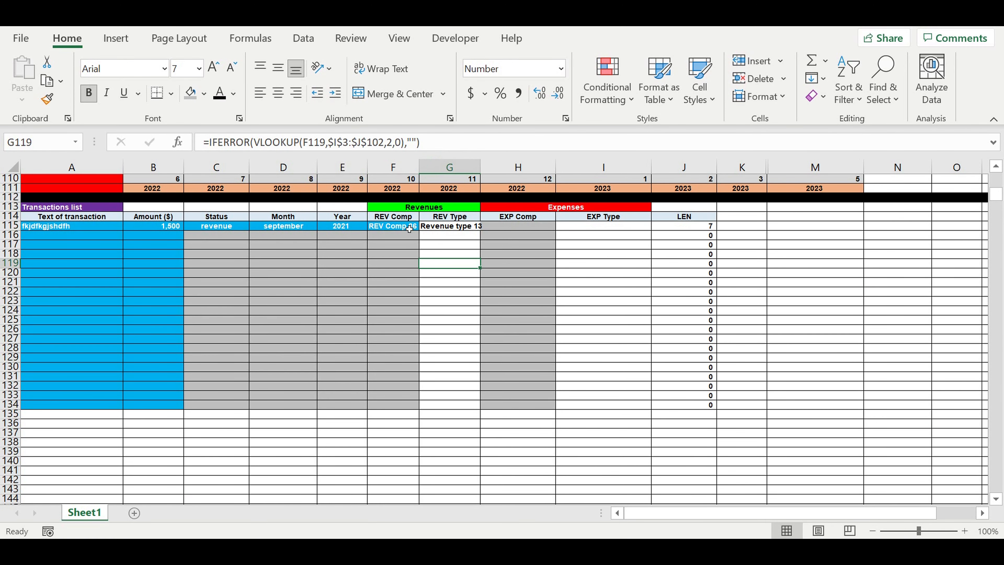
left_click(395, 226)
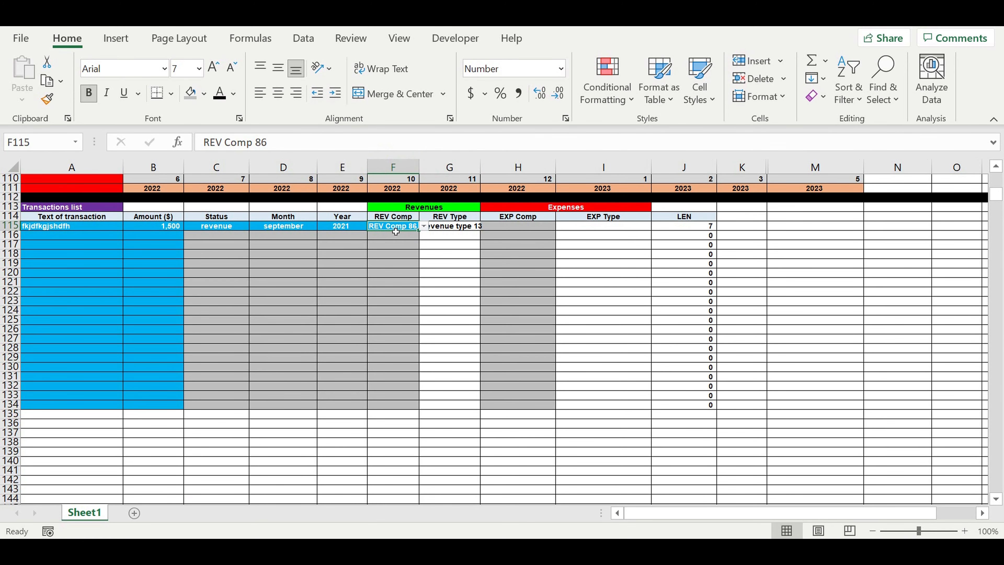
left_click(454, 226)
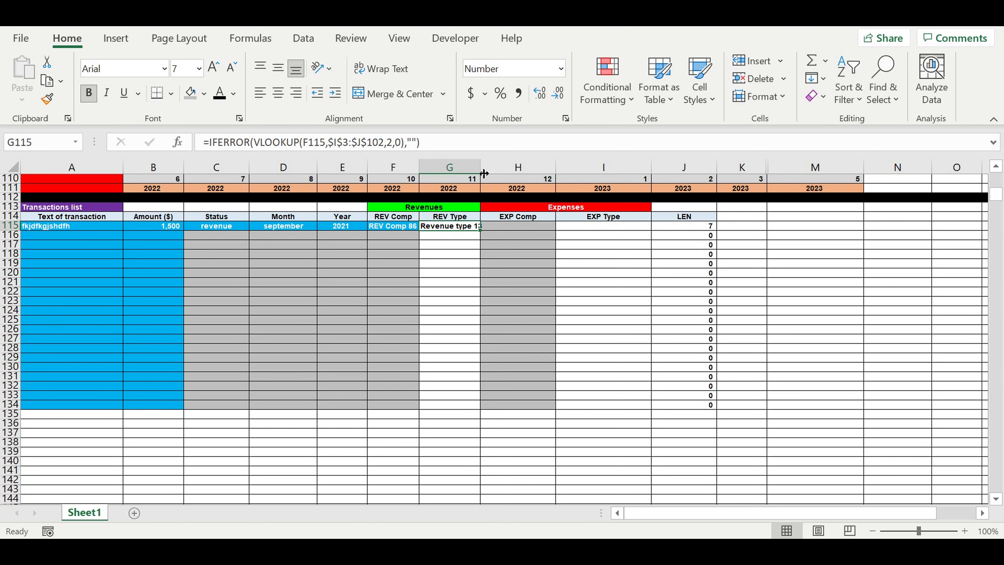
left_click_drag(490, 169, 503, 170)
left_click(474, 245)
left_click(449, 227)
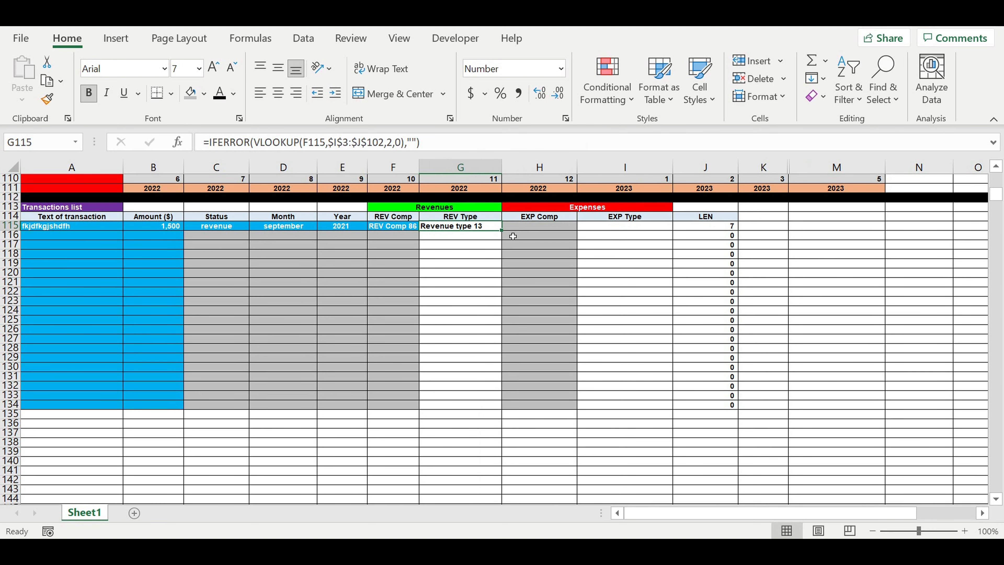
left_click(453, 293)
left_click_drag(91, 236, 403, 415)
left_click(119, 254)
left_click(158, 236)
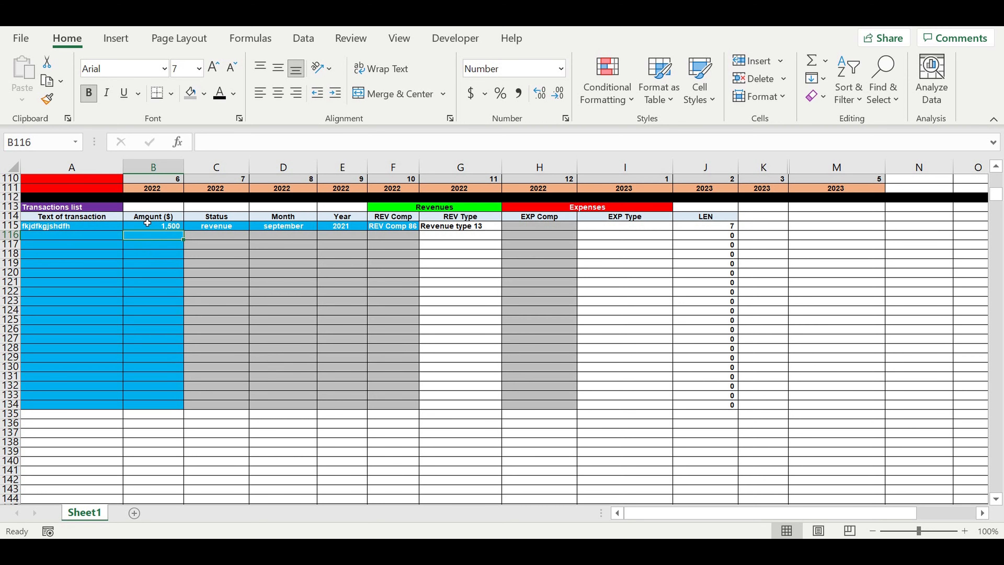
left_click(155, 228)
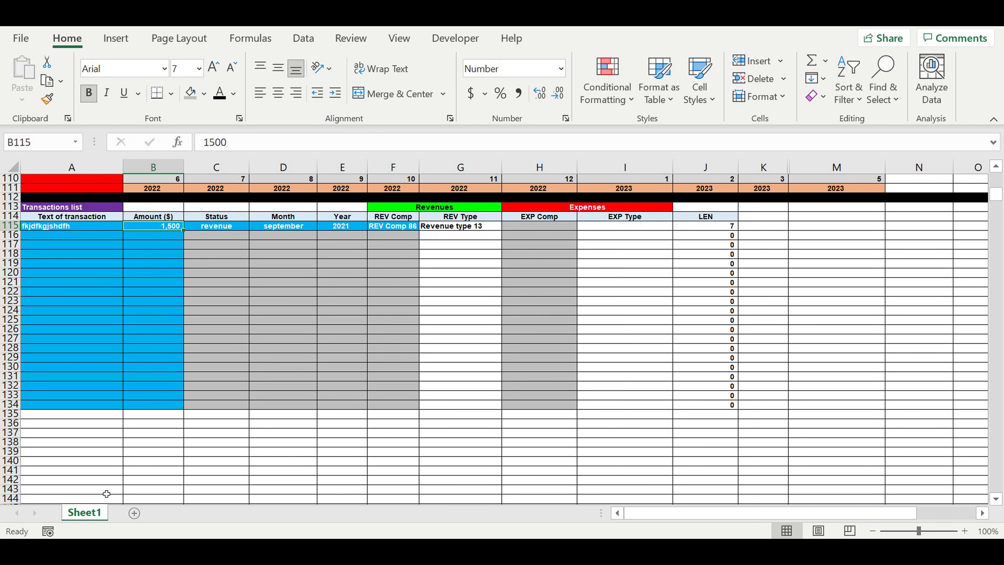
scroll(166, 411, "up", 3)
scroll(166, 412, "down", 1)
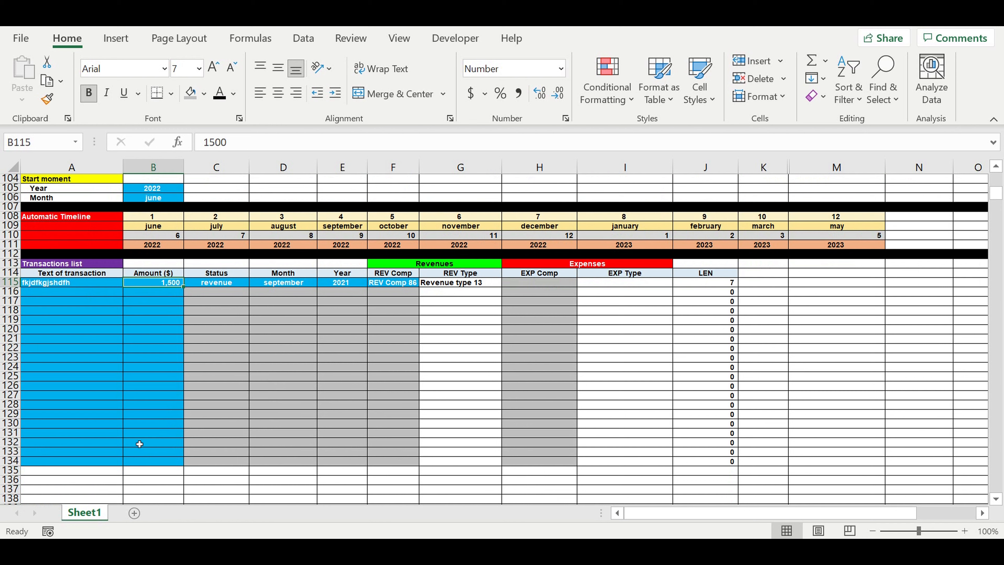
left_click(140, 408)
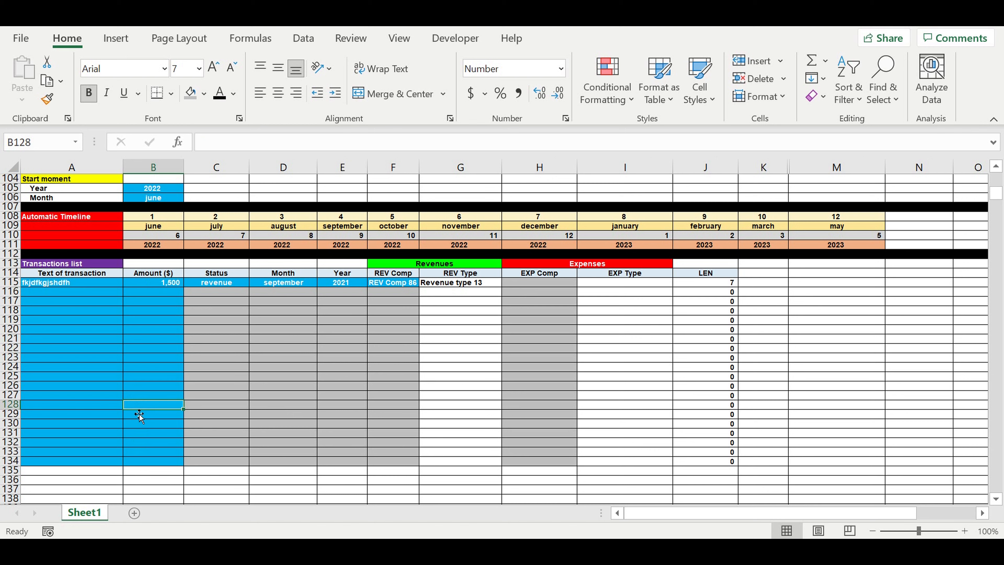
left_click(95, 367)
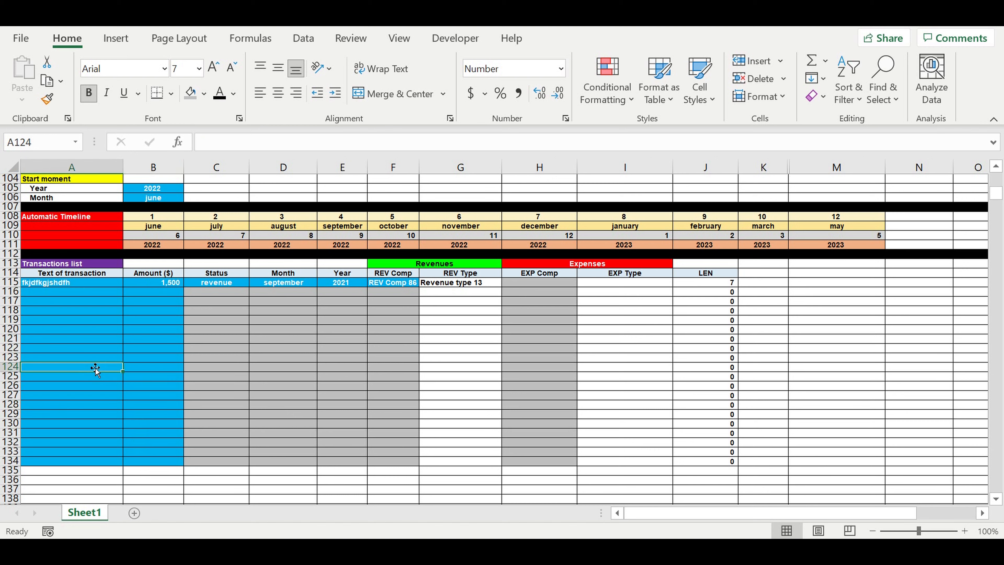